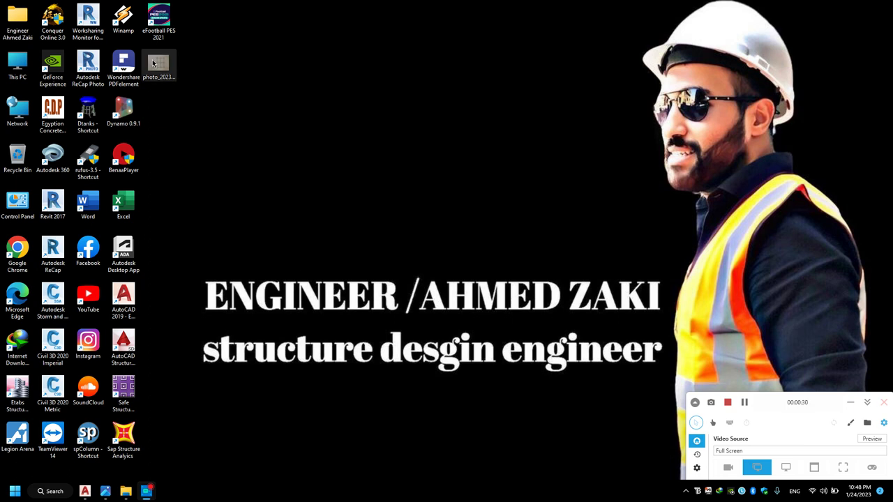
# - Look over the hand-sketched foundation plan photo, then return to the AutoCAD drawing
pyautogui.doubleClick(153, 63)
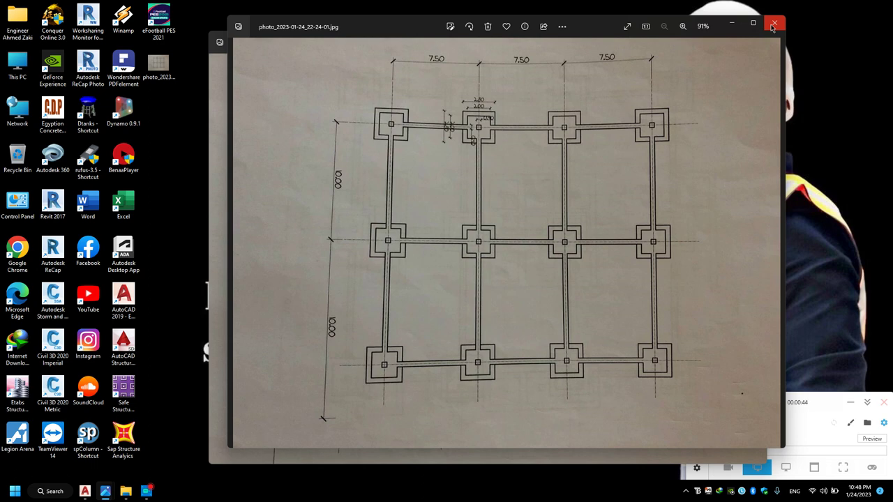
pyautogui.click(773, 27)
pyautogui.click(760, 36)
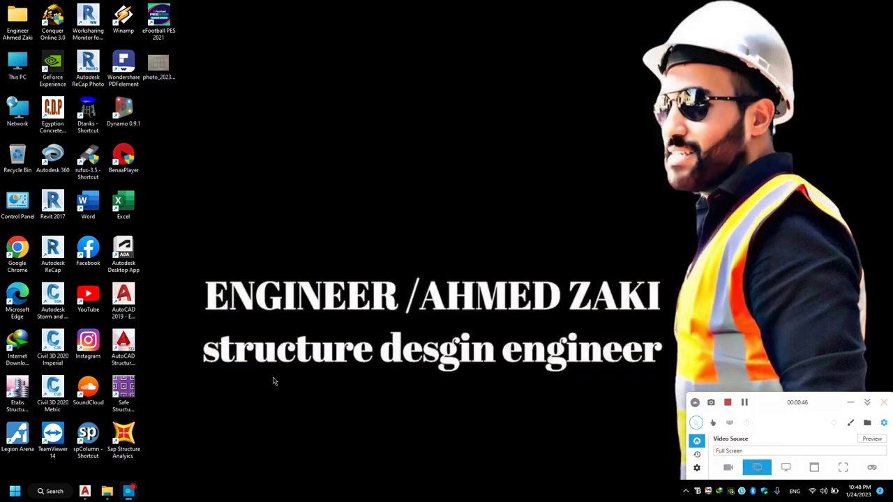
pyautogui.click(84, 492)
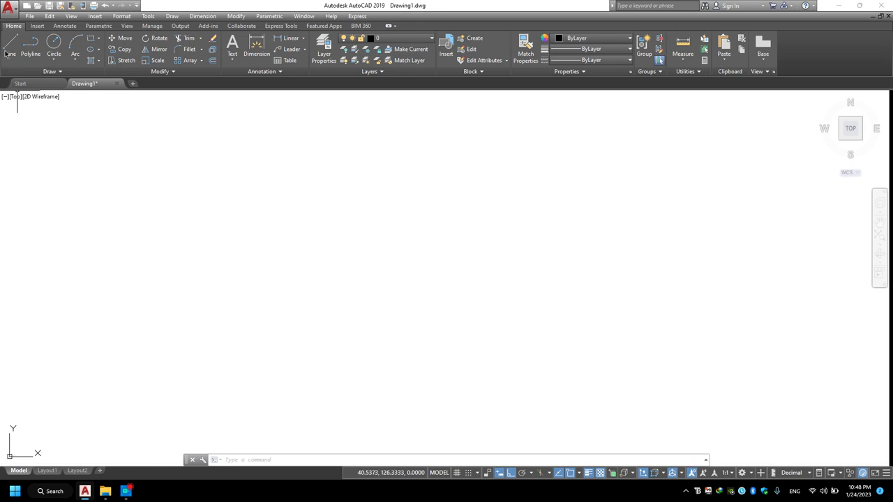
# - Draw a tall rectangle by picking its two opposite corners
pyautogui.write('rec')
pyautogui.press('Return')
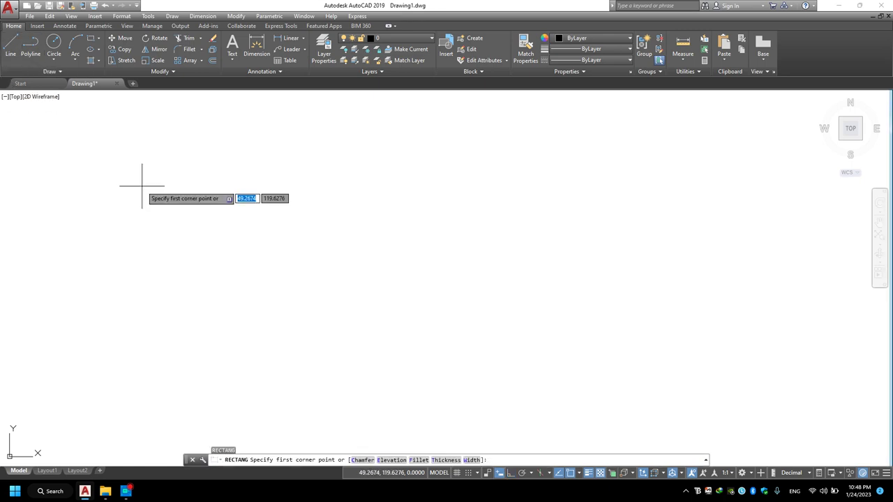
pyautogui.click(165, 196)
pyautogui.click(239, 371)
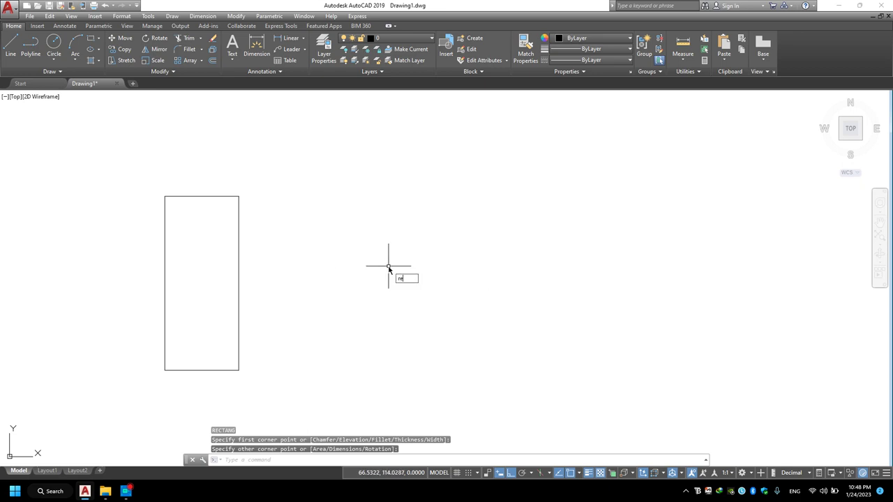
# - Draw a larger square from four line segments right of the rectangle, then select its top edge
pyautogui.press('Escape')
pyautogui.click(10, 46)
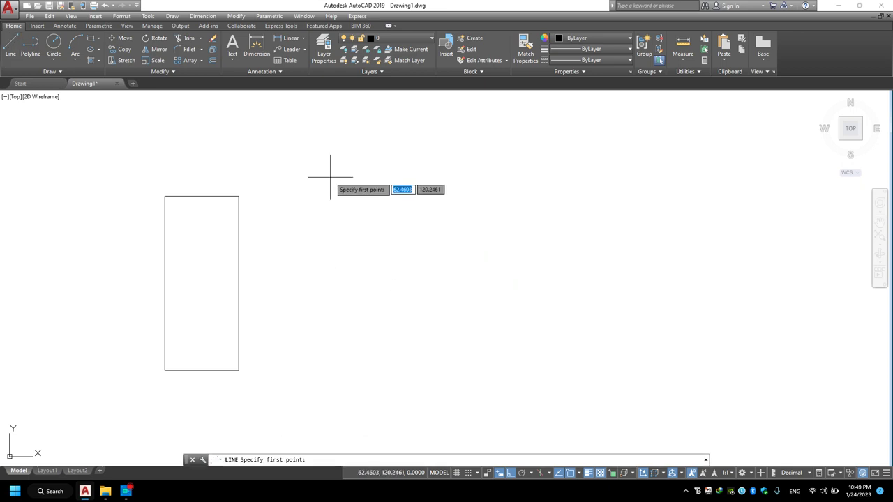
pyautogui.click(317, 207)
pyautogui.click(515, 207)
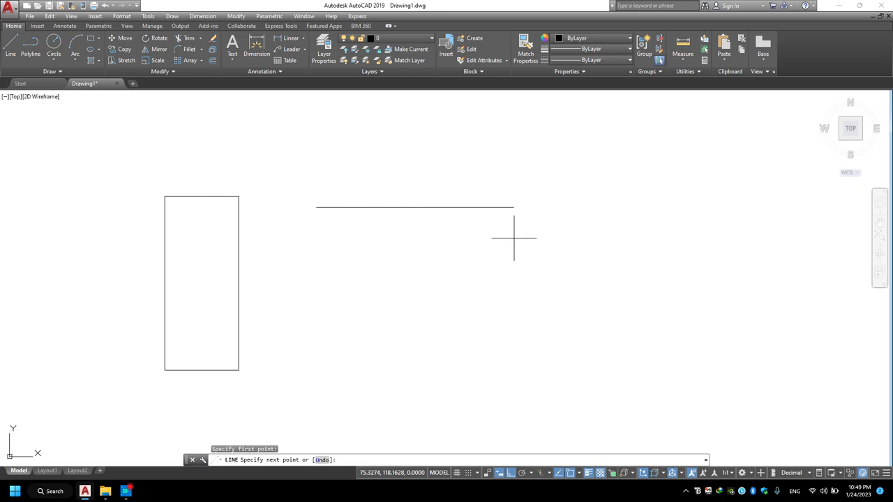
pyautogui.click(489, 410)
pyautogui.click(326, 314)
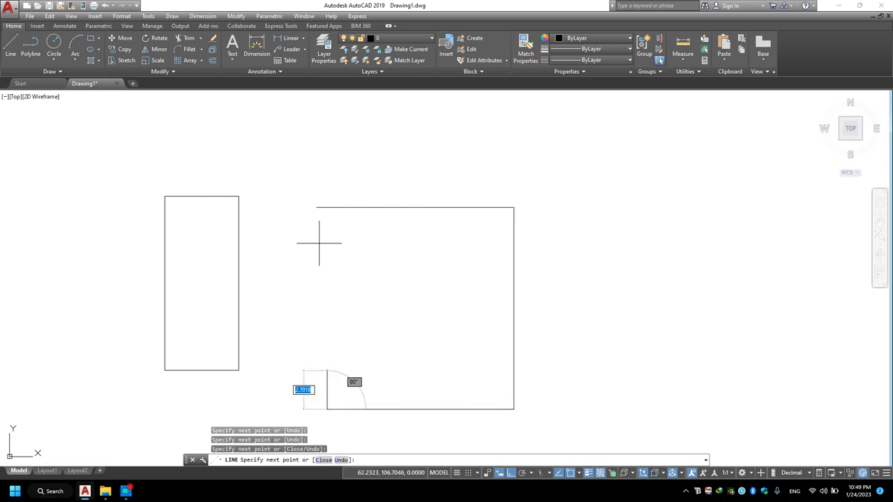
pyautogui.click(327, 206)
pyautogui.press('Escape')
pyautogui.click(319, 205)
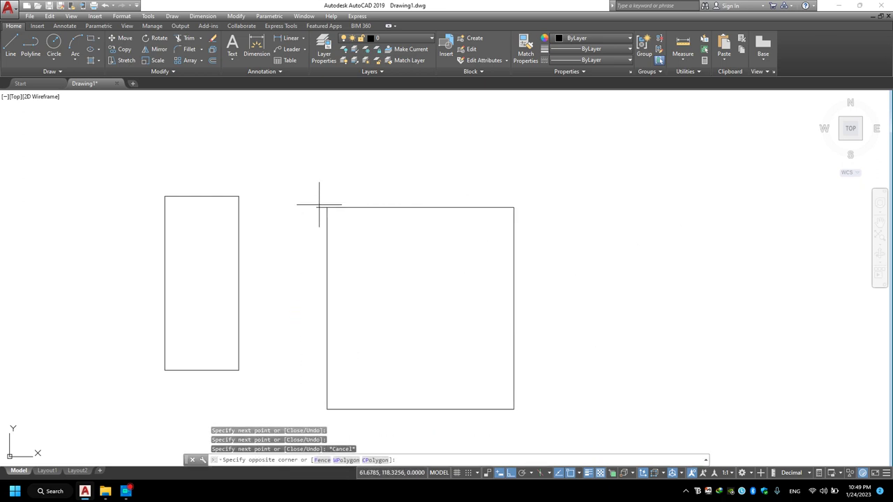
pyautogui.click(313, 212)
pyautogui.click(316, 207)
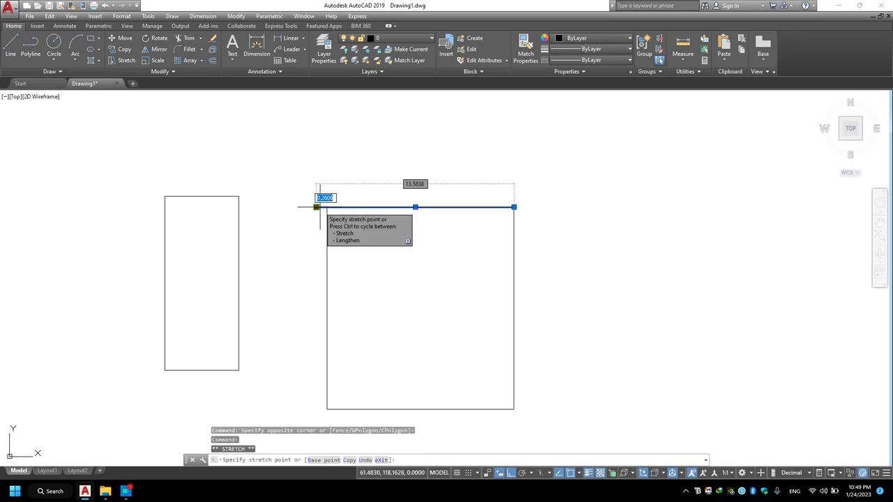
pyautogui.press('Escape')
pyautogui.press('Escape')
pyautogui.scroll(-2, 447, 202)
pyautogui.click(336, 163)
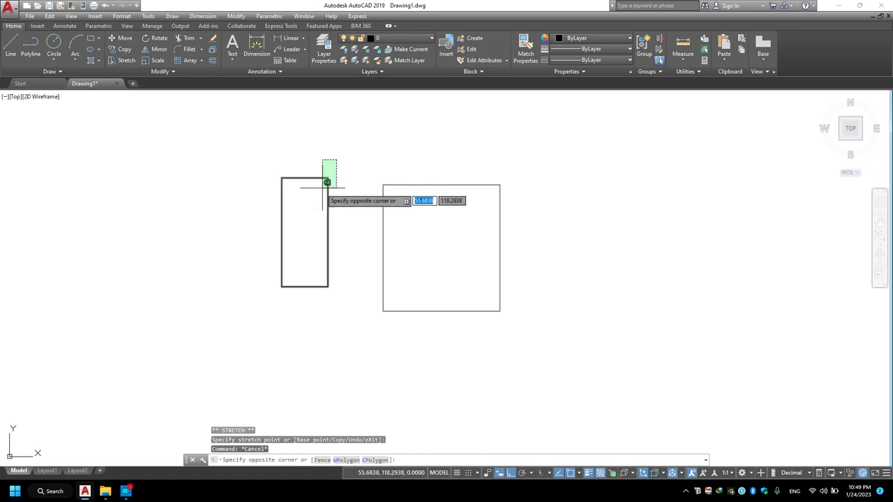
pyautogui.click(315, 199)
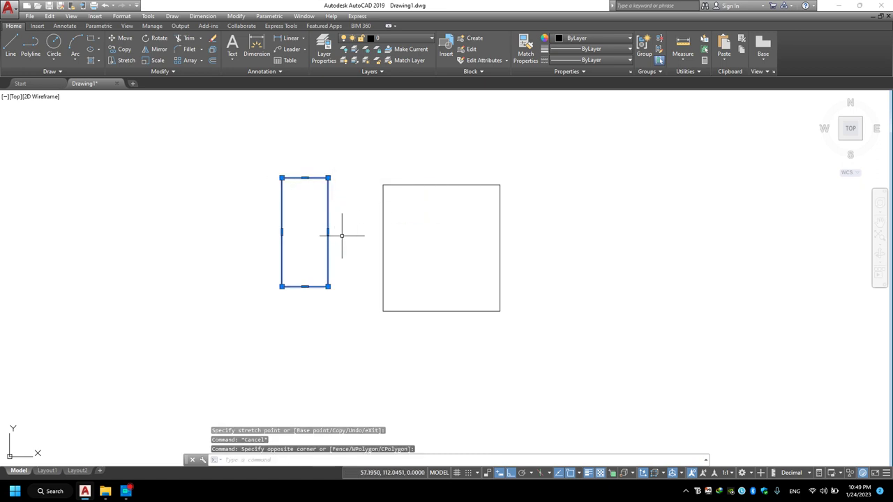
pyautogui.click(478, 174)
pyautogui.click(452, 209)
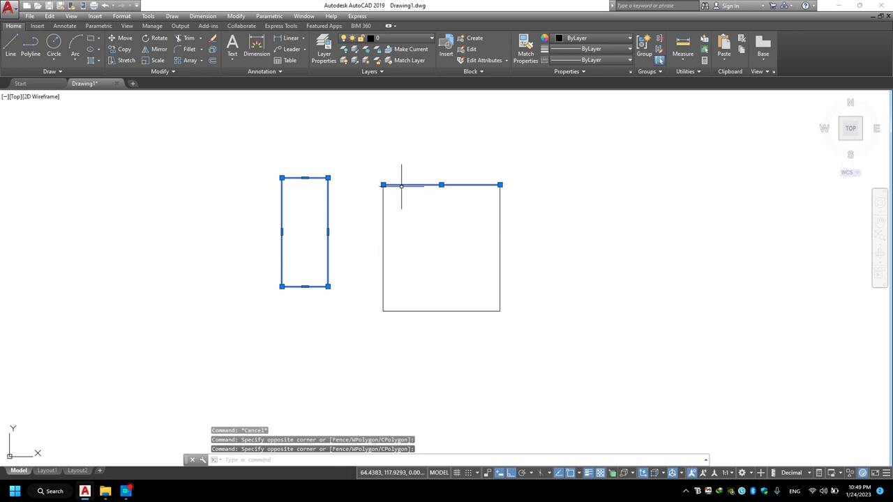
pyautogui.press('Escape')
pyautogui.click(353, 138)
pyautogui.click(293, 229)
pyautogui.click(486, 169)
pyautogui.click(453, 230)
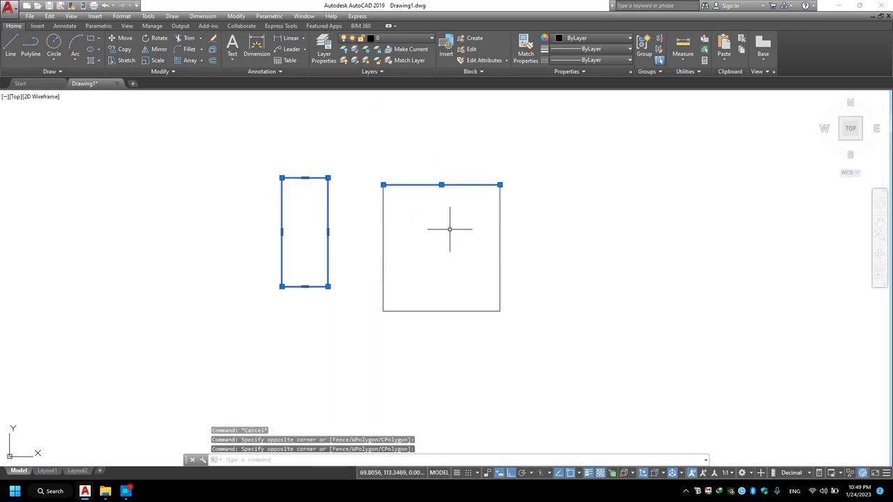
pyautogui.press('Escape')
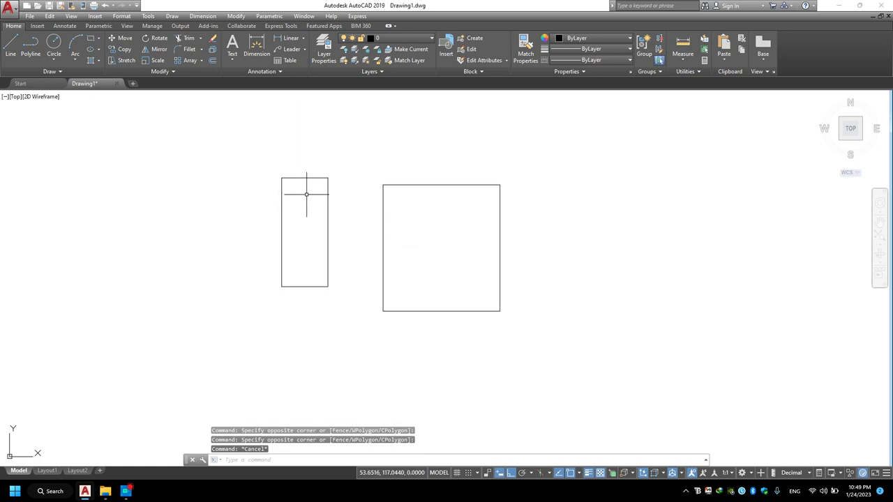
pyautogui.moveTo(302, 193); pyautogui.dragTo(291, 188, button='middle')
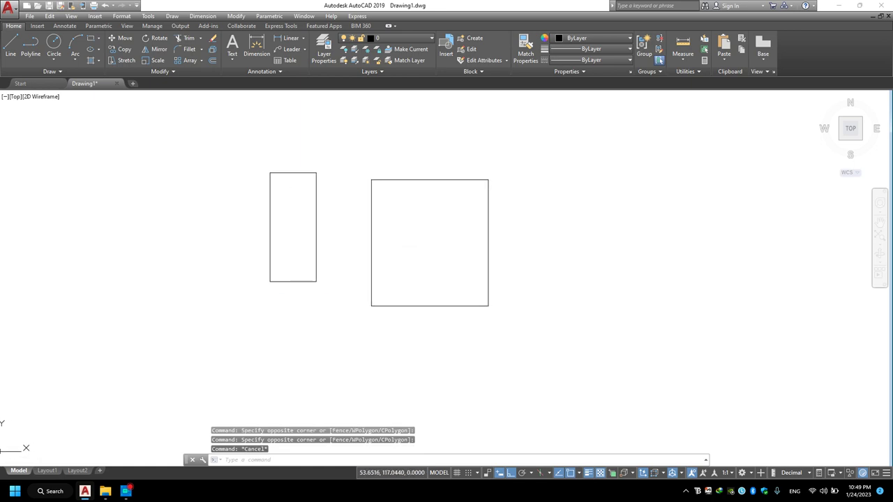
pyautogui.click(331, 159)
pyautogui.click(247, 302)
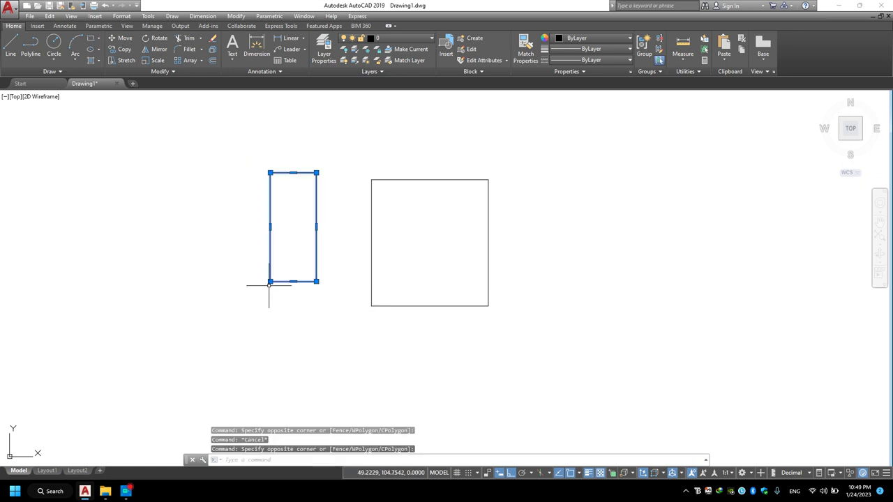
pyautogui.press('Escape')
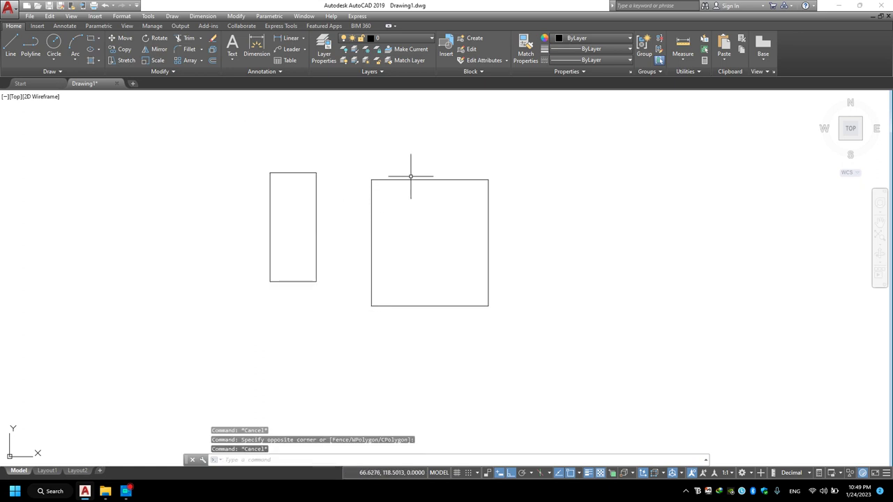
pyautogui.click(429, 158)
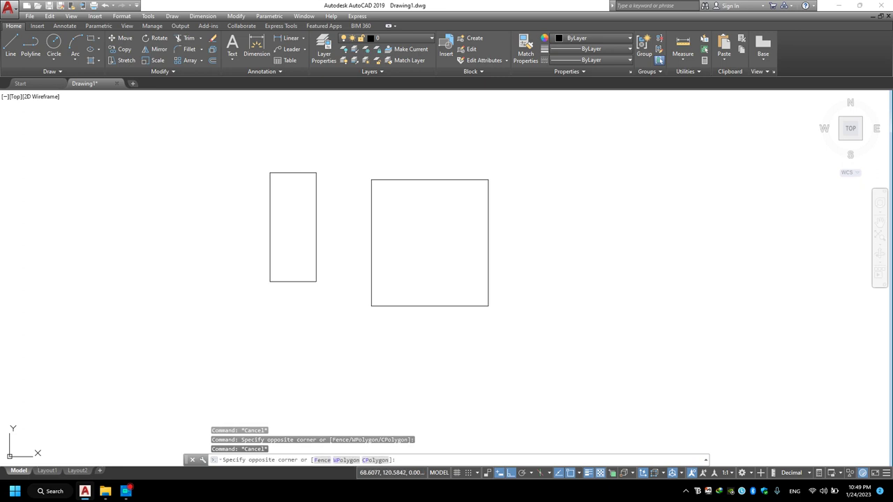
pyautogui.click(369, 239)
pyautogui.click(501, 206)
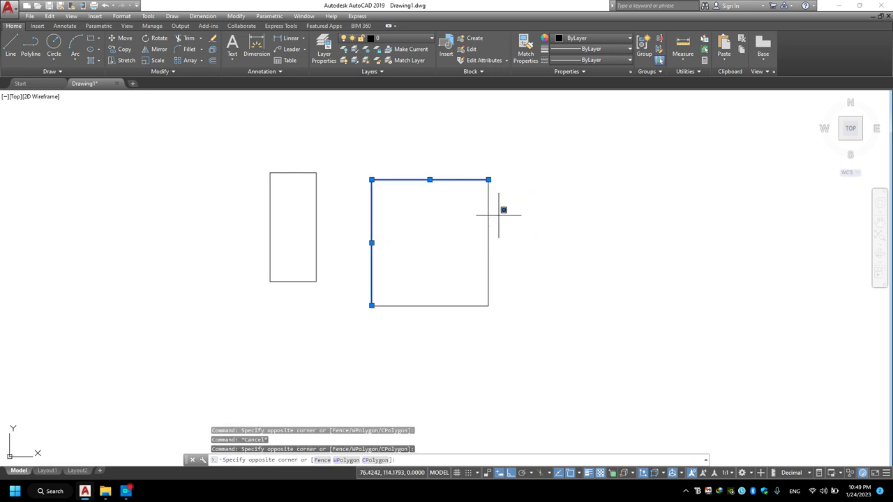
pyautogui.click(448, 274)
pyautogui.click(440, 289)
pyautogui.click(415, 322)
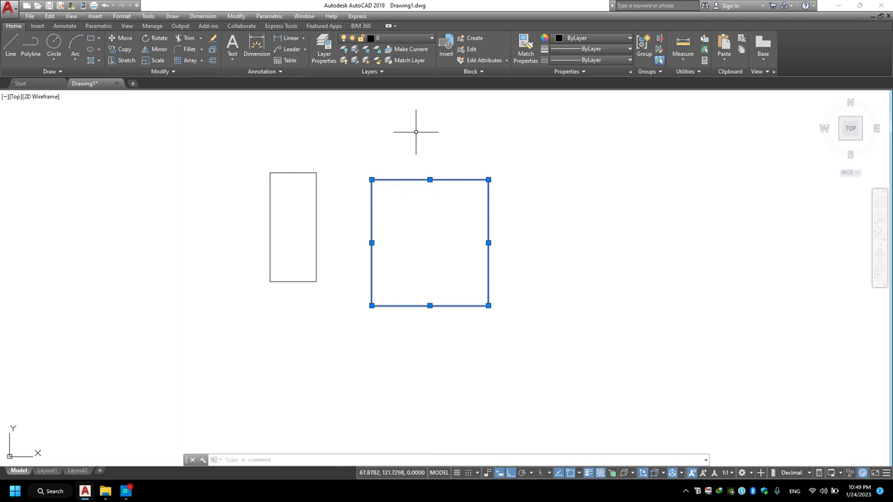
pyautogui.click(440, 149)
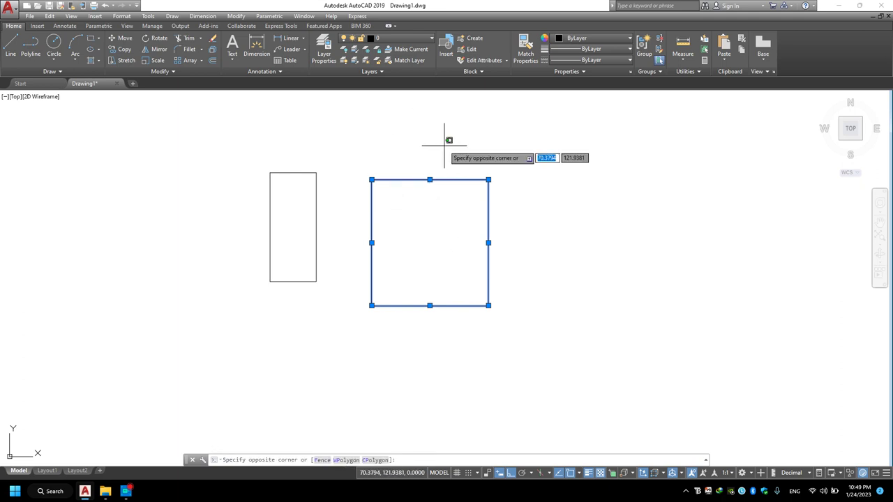
pyautogui.press('Escape')
pyautogui.press('Escape')
pyautogui.scroll(3, 392, 193)
pyautogui.moveTo(390, 195); pyautogui.dragTo(346, 237, button='middle')
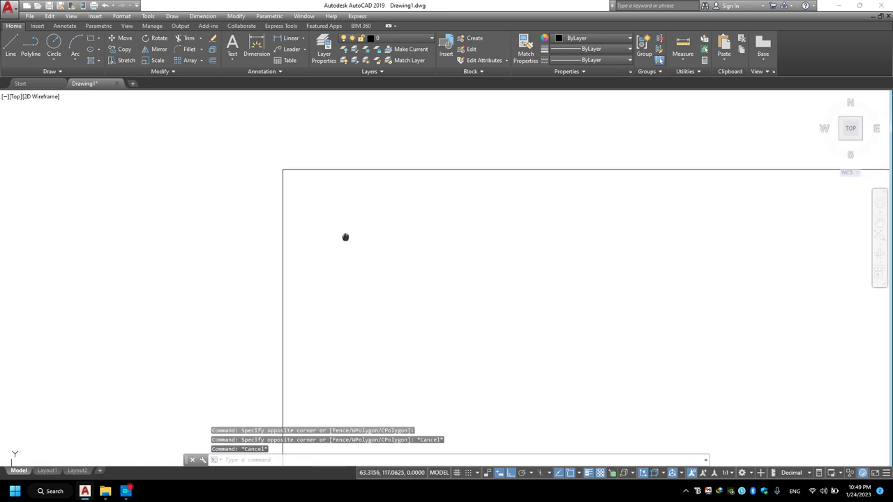
pyautogui.scroll(-3, 379, 185)
pyautogui.moveTo(378, 203); pyautogui.dragTo(372, 152, button='middle')
pyautogui.click(422, 131)
pyautogui.click(392, 189)
pyautogui.press('Escape')
pyautogui.click(396, 130)
pyautogui.click(378, 183)
pyautogui.press('Escape')
pyautogui.moveTo(389, 184); pyautogui.dragTo(439, 174, button='middle')
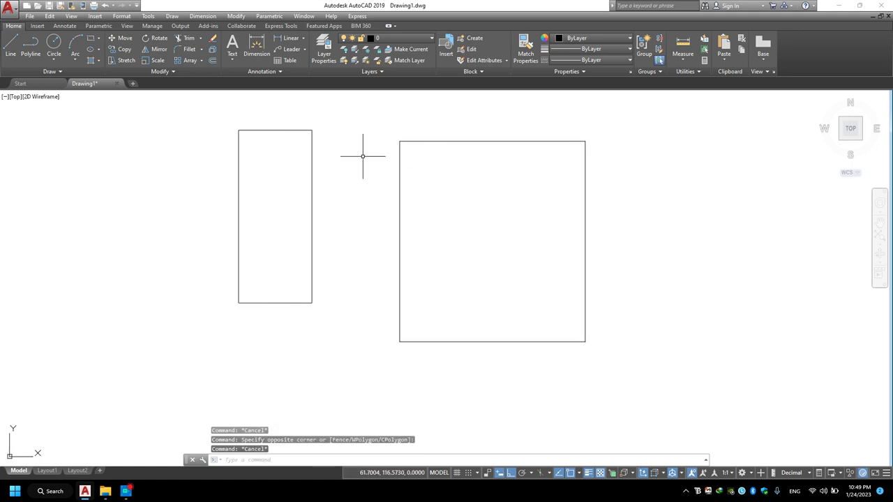
pyautogui.click(341, 111)
pyautogui.click(217, 319)
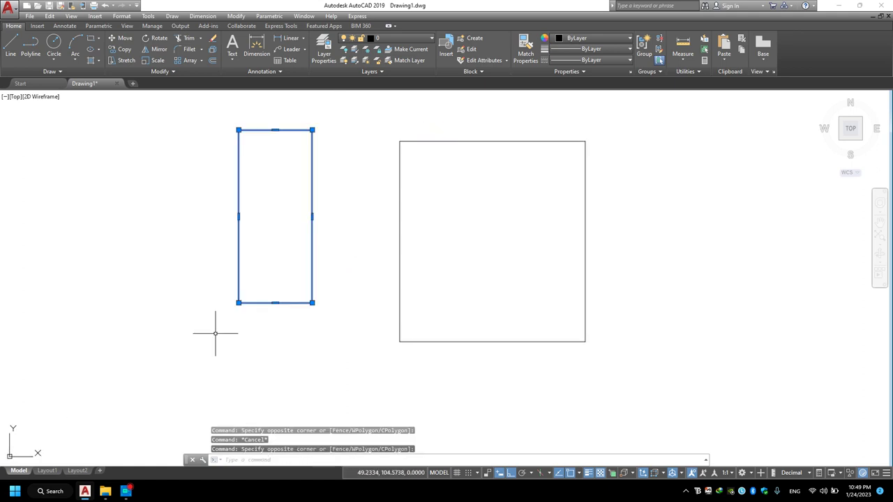
pyautogui.moveTo(285, 302); pyautogui.dragTo(290, 317, button='middle')
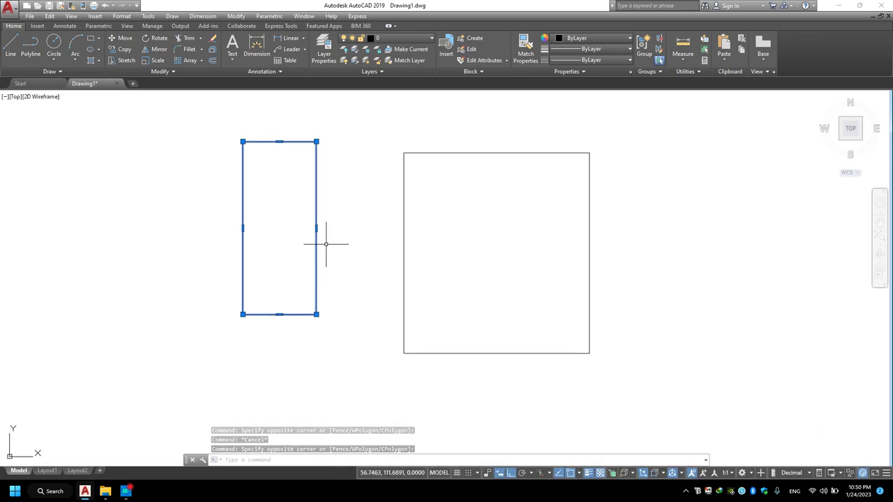
pyautogui.moveTo(339, 235)
pyautogui.mouseDown(button='middle')
pyautogui.moveTo(317, 226)
pyautogui.moveTo(351, 219)
pyautogui.moveTo(378, 251)
pyautogui.mouseUp(button='middle')
pyautogui.scroll(-2, 378, 223)
pyautogui.click(351, 219)
pyautogui.press('Escape')
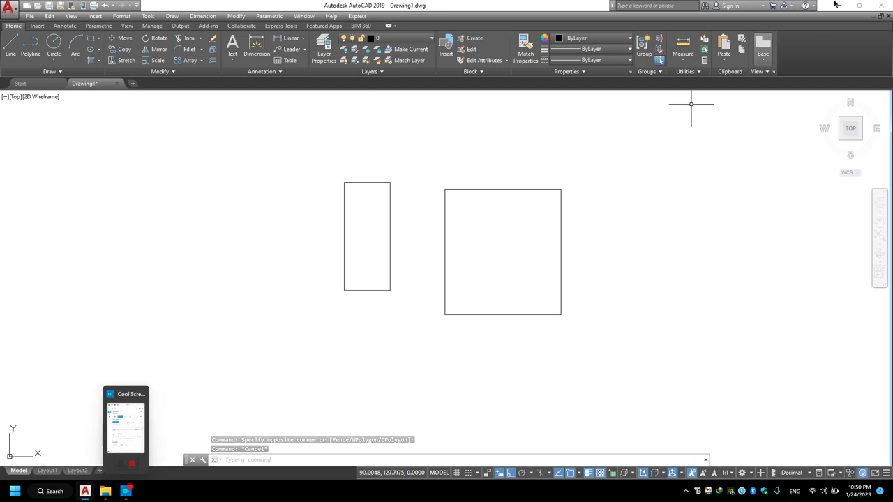
pyautogui.hotkey('ctrl', '9')
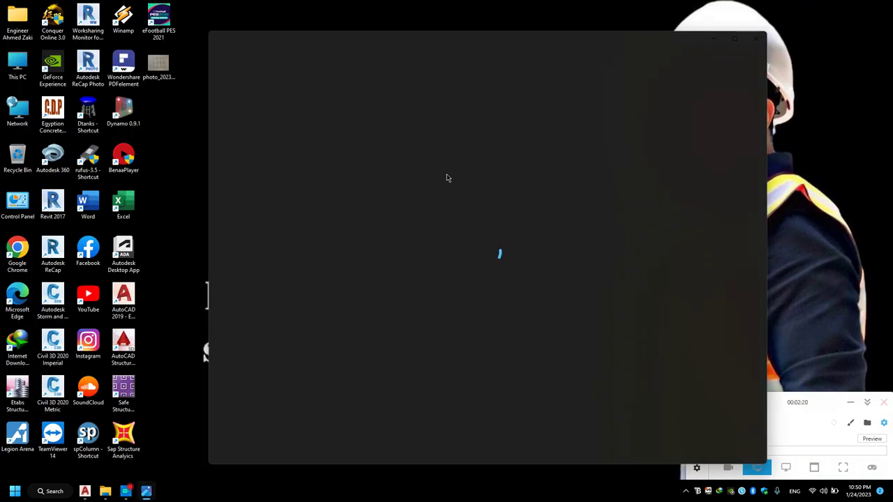
# - Zoom around the sketch photo to read the 7.50 and 10.00 footing spacings, then switch back to AutoCAD
pyautogui.scroll(2, 414, 182)
pyautogui.scroll(2, 391, 223)
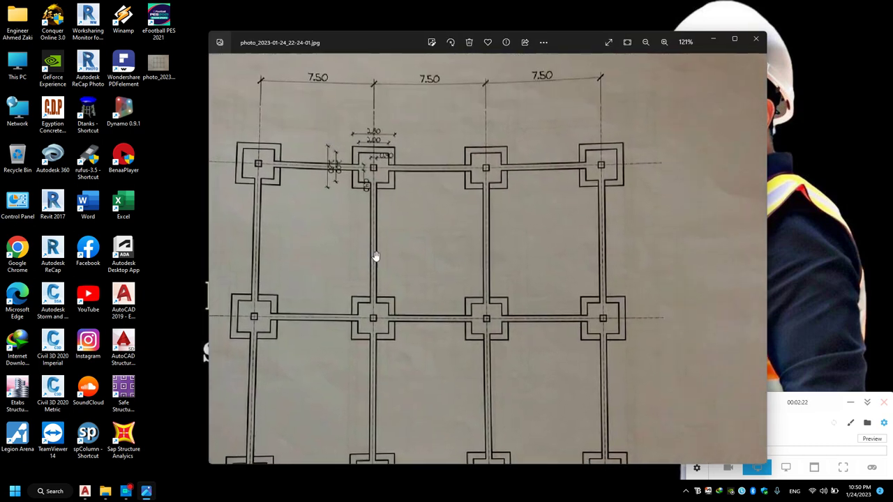
pyautogui.moveTo(468, 183); pyautogui.dragTo(559, 194)
pyautogui.scroll(1, 559, 194)
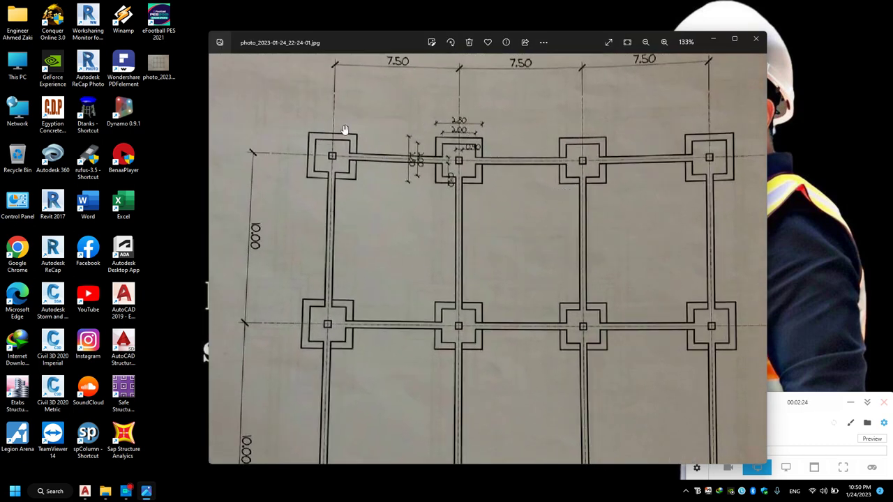
pyautogui.scroll(1, 376, 155)
pyautogui.scroll(2, 364, 161)
pyautogui.scroll(2, 404, 165)
pyautogui.scroll(1, 471, 144)
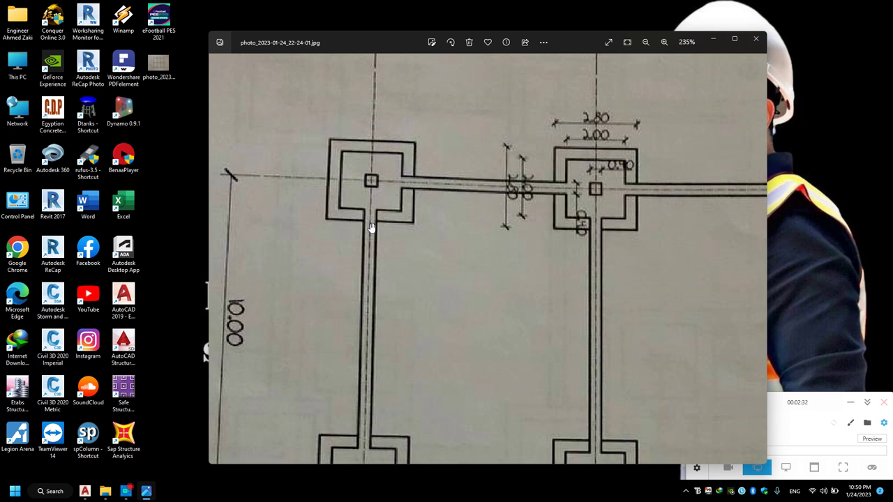
pyautogui.scroll(3, 372, 228)
pyautogui.scroll(4, 373, 202)
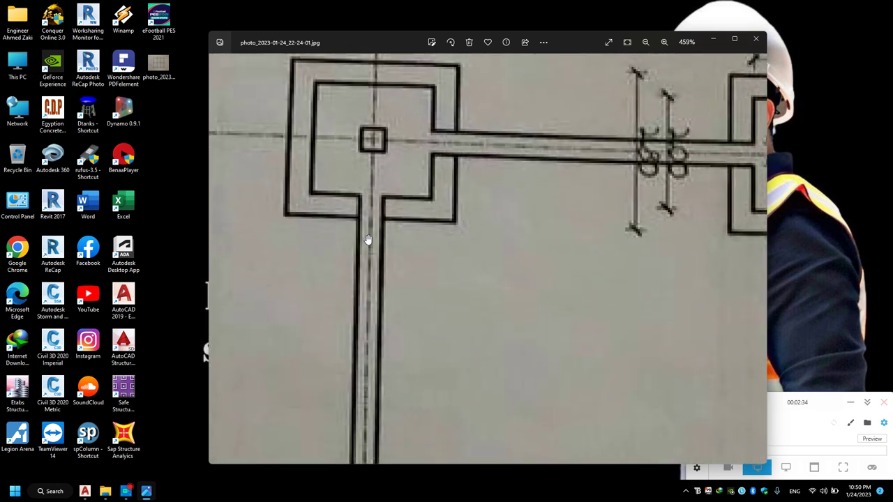
pyautogui.scroll(-1, 372, 215)
pyautogui.scroll(-2, 345, 223)
pyautogui.scroll(-2, 359, 203)
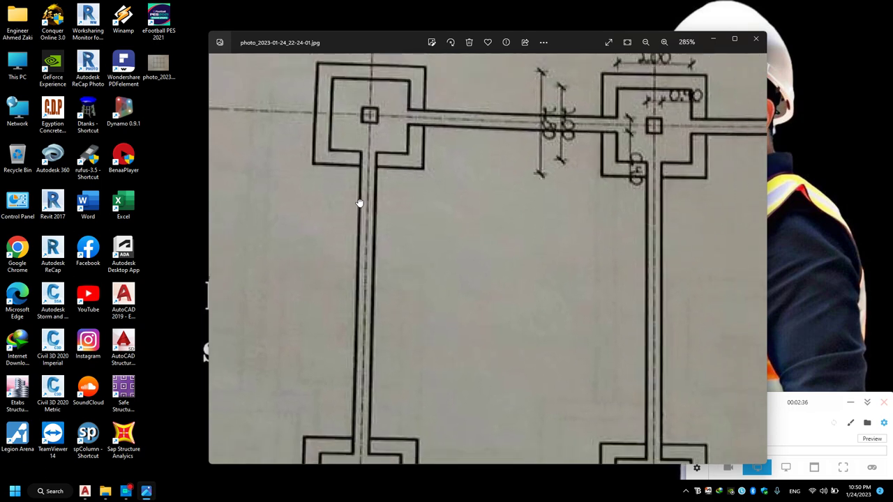
pyautogui.scroll(-1, 359, 203)
pyautogui.scroll(-1, 396, 200)
pyautogui.scroll(-1, 395, 200)
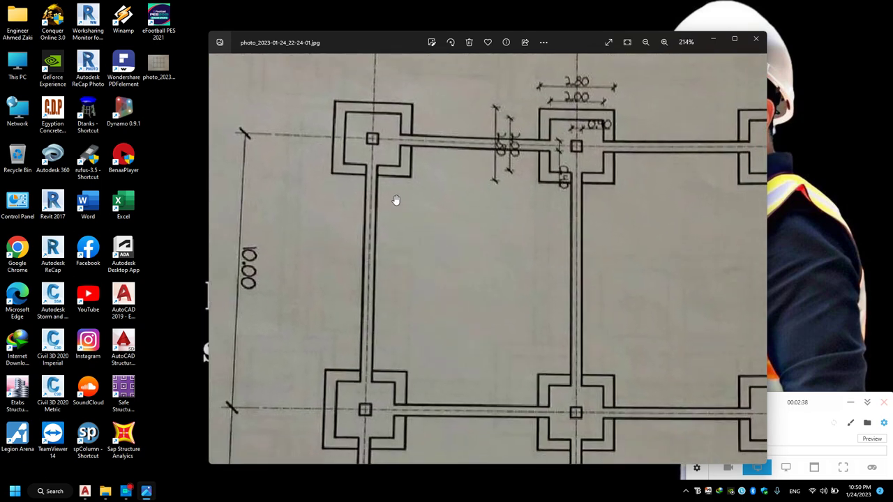
pyautogui.scroll(-2, 402, 262)
pyautogui.scroll(-3, 401, 257)
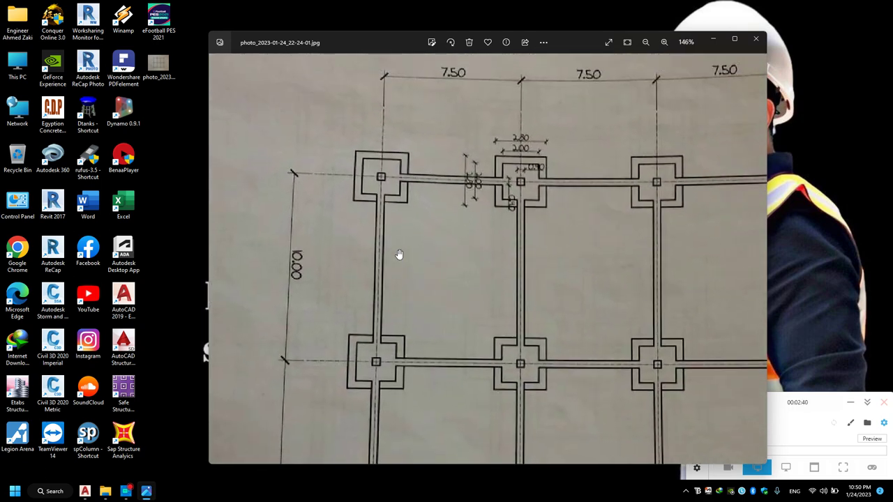
pyautogui.scroll(-2, 400, 256)
pyautogui.moveTo(84, 491)
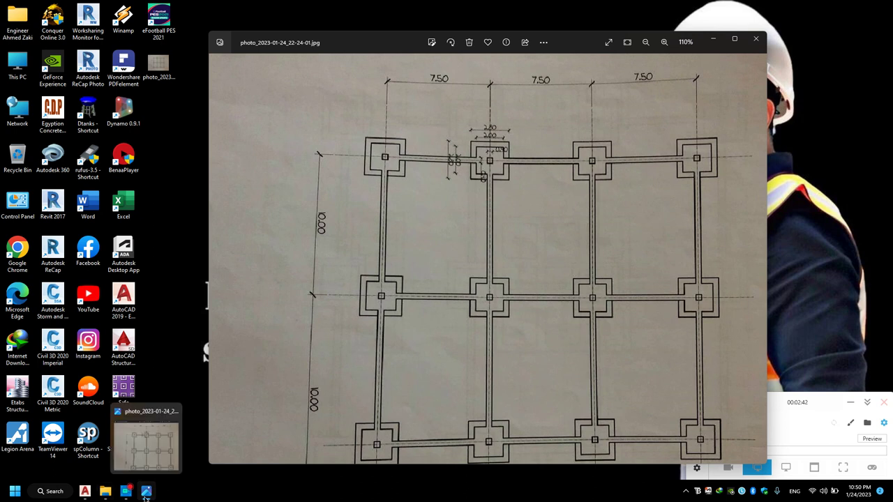
pyautogui.click(84, 491)
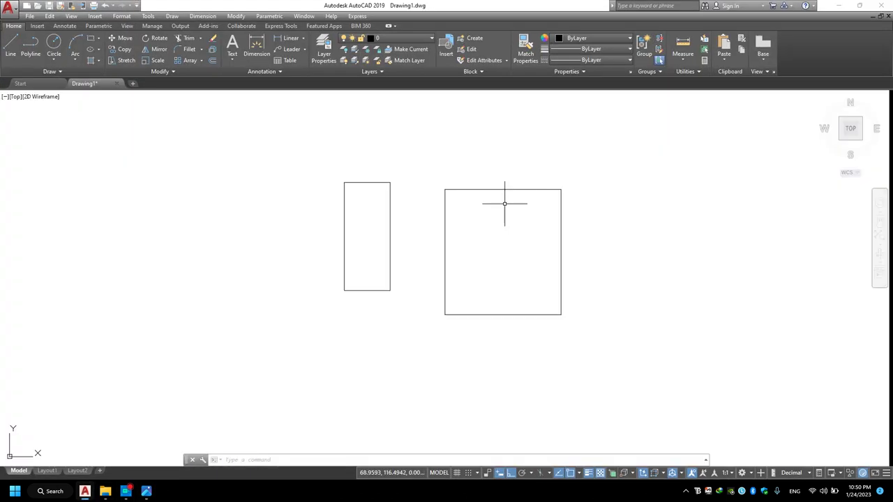
# - Reposition the view around the two outlines and start OFFSET with the OF alias
pyautogui.moveTo(430, 216)
pyautogui.mouseDown(button='middle')
pyautogui.moveTo(492, 224)
pyautogui.moveTo(492, 242)
pyautogui.moveTo(488, 235)
pyautogui.mouseUp(button='middle')
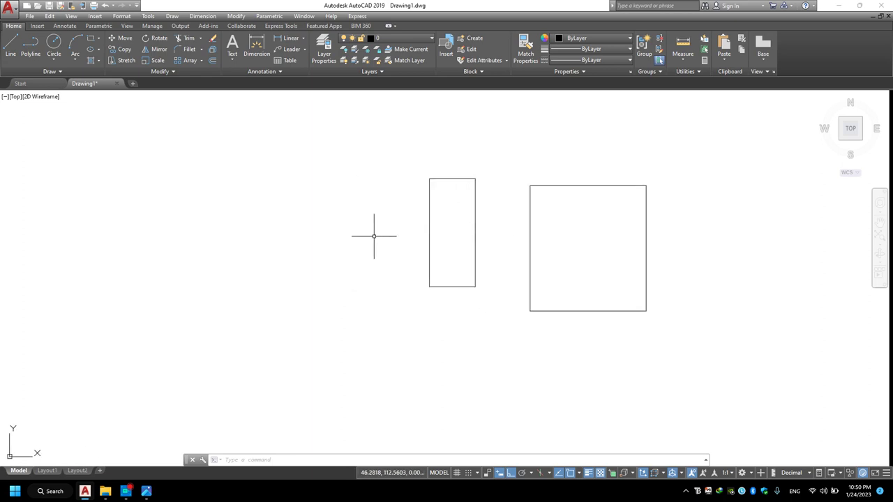
pyautogui.moveTo(375, 235); pyautogui.dragTo(474, 248, button='middle')
pyautogui.moveTo(670, 286); pyautogui.dragTo(536, 246, button='middle')
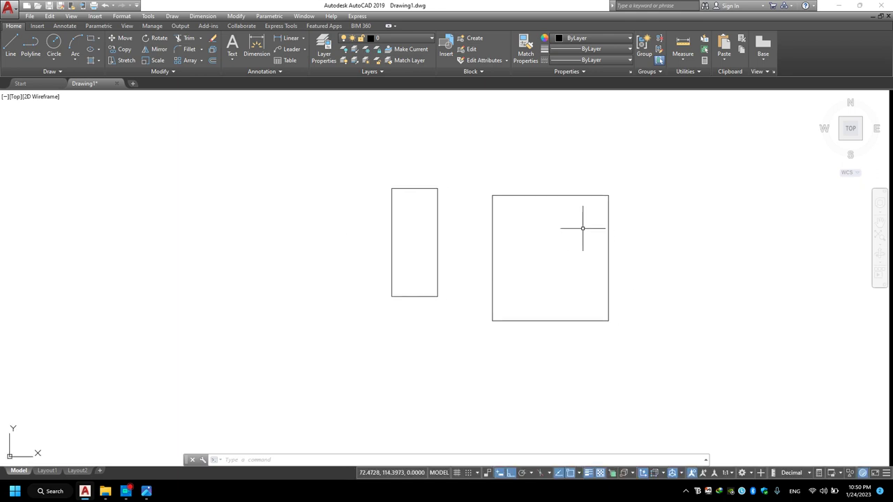
pyautogui.moveTo(567, 254); pyautogui.dragTo(562, 254, button='middle')
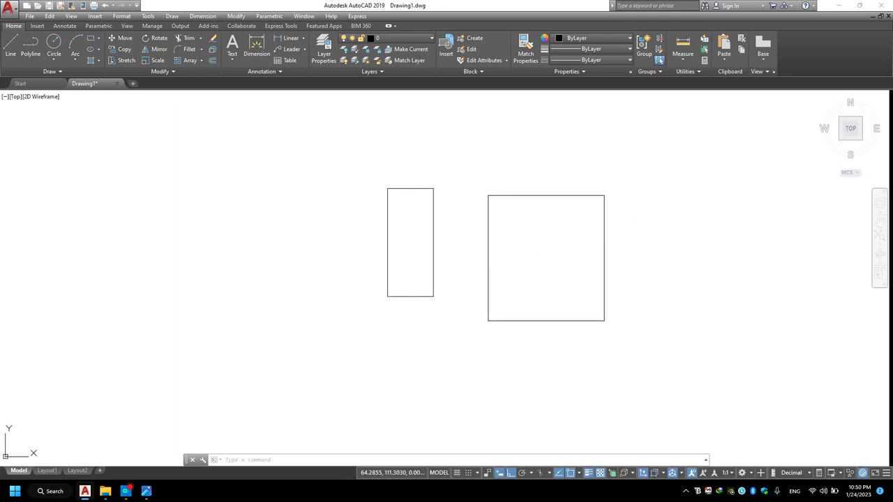
pyautogui.write('of')
pyautogui.press('Return')
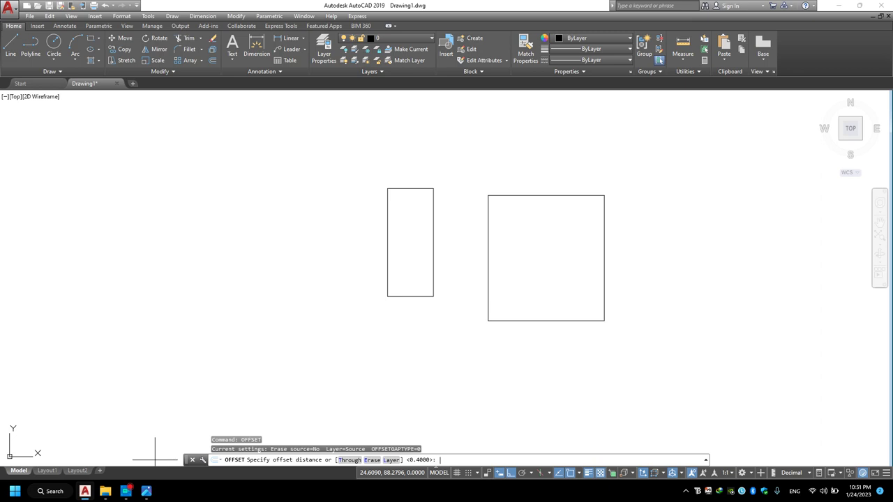
# - Enter a 0.5 offset distance and pick the square's top edge, then cancel the offset
pyautogui.press('Return')
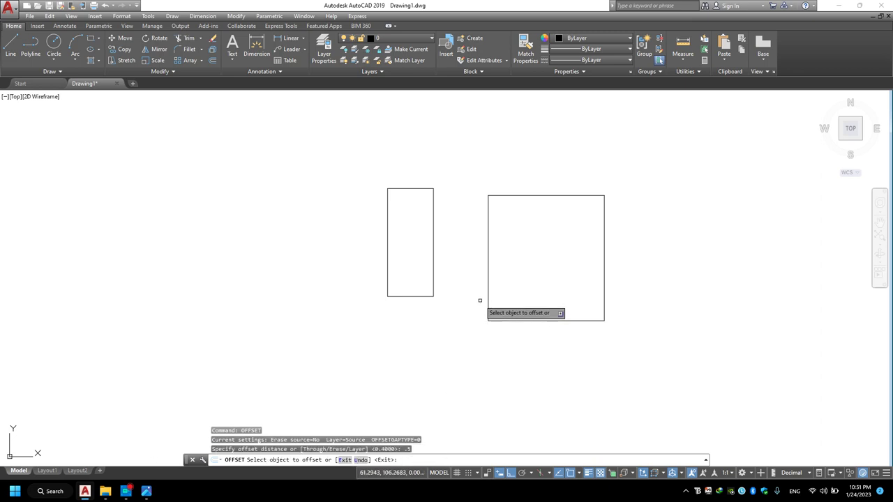
pyautogui.moveTo(409, 265); pyautogui.dragTo(351, 277, button='middle')
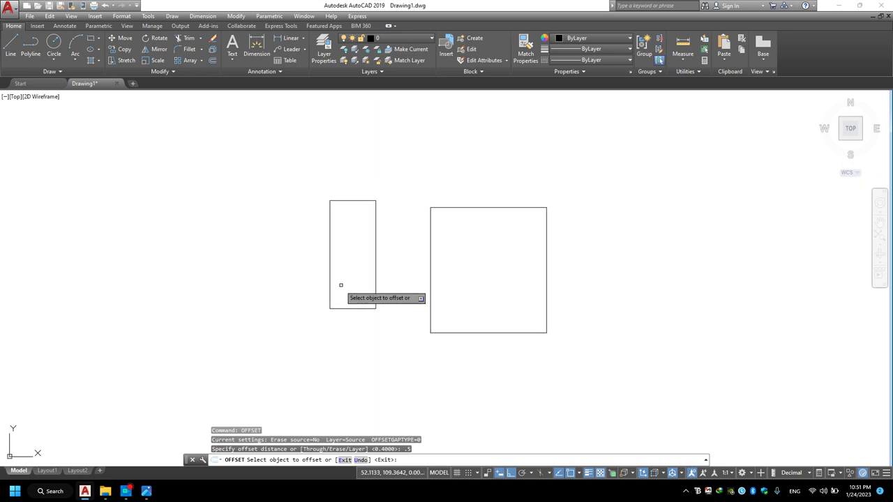
pyautogui.click(491, 207)
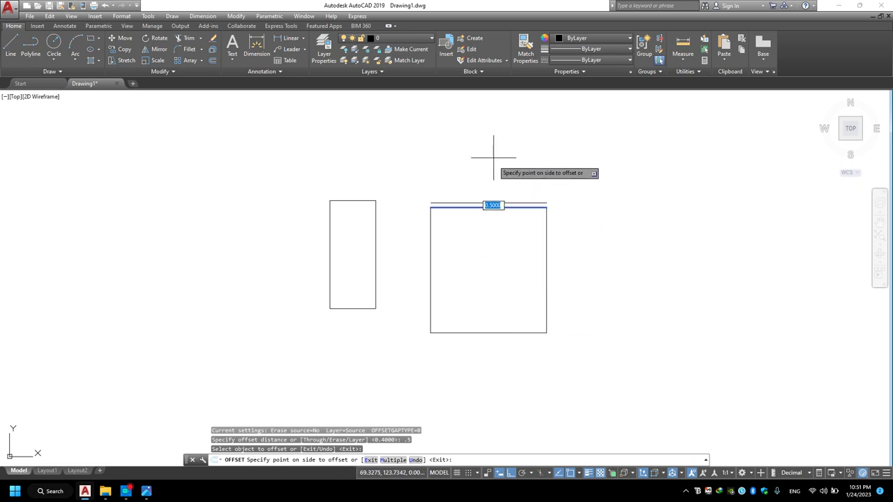
pyautogui.press('Escape')
pyautogui.press('Escape')
pyautogui.moveTo(481, 170); pyautogui.dragTo(570, 178, button='middle')
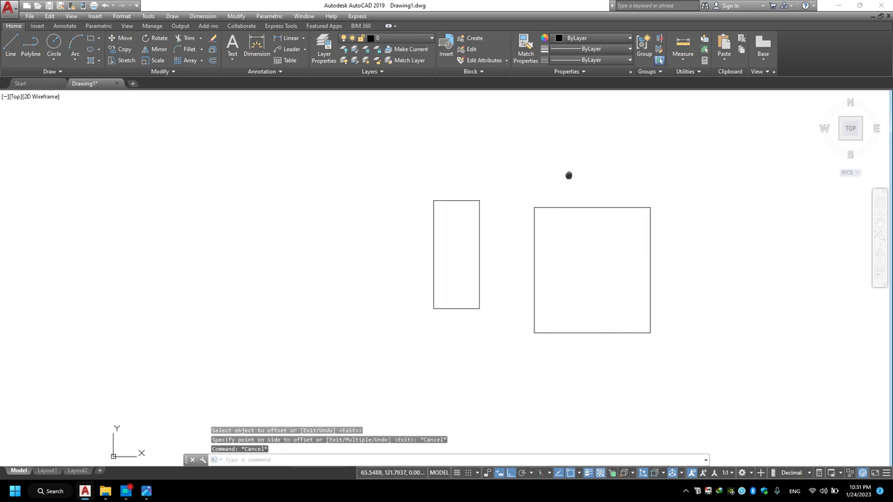
# - Draw a single vertical construction line
pyautogui.press('Return')
pyautogui.click(196, 201)
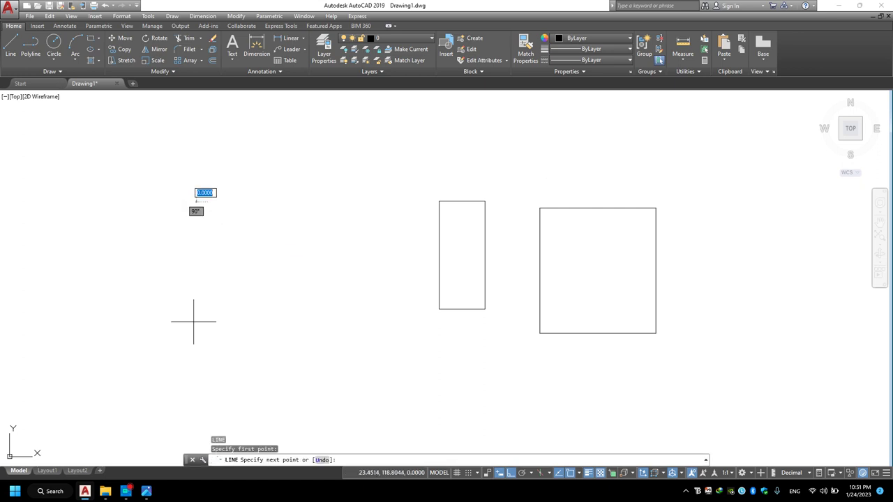
pyautogui.click(196, 348)
pyautogui.press('Escape')
pyautogui.moveTo(443, 287); pyautogui.dragTo(582, 263, button='middle')
pyautogui.click(375, 205)
pyautogui.click(297, 325)
pyautogui.press('Escape')
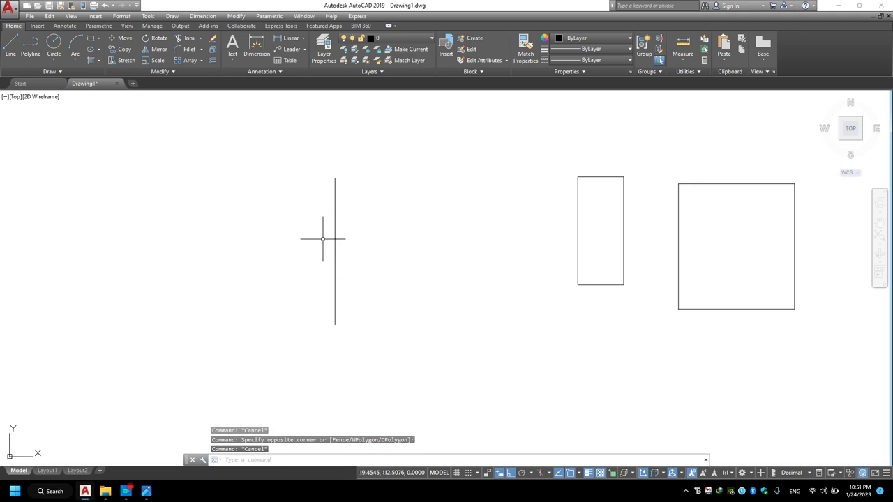
# - Offset the vertical line twice to the right by 5, making three parallel lines
pyautogui.write('Of')
pyautogui.press('Return')
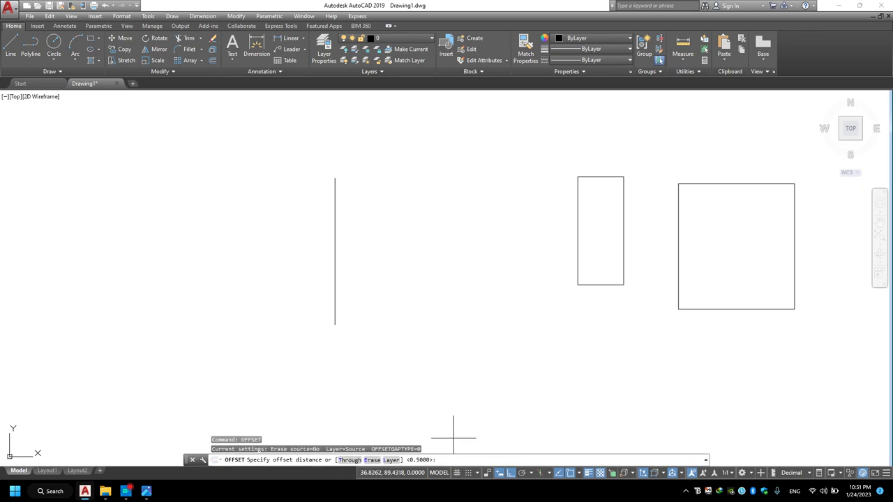
pyautogui.press('Return')
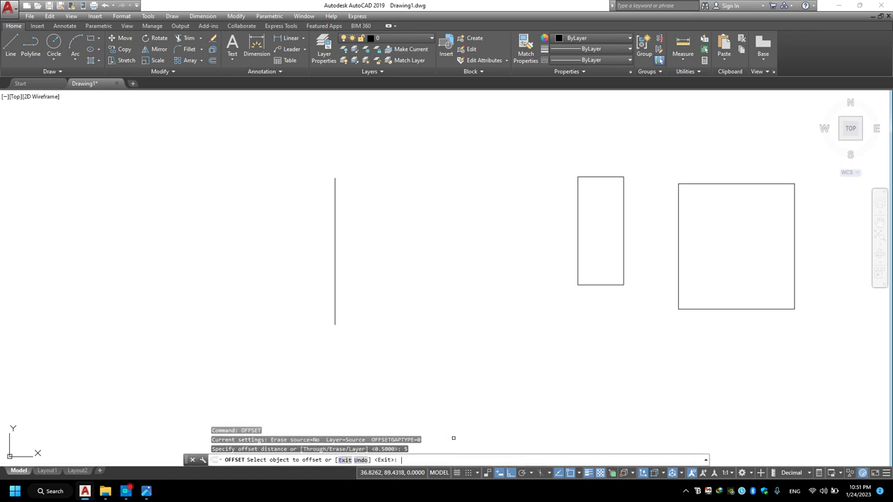
pyautogui.click(335, 249)
pyautogui.click(428, 256)
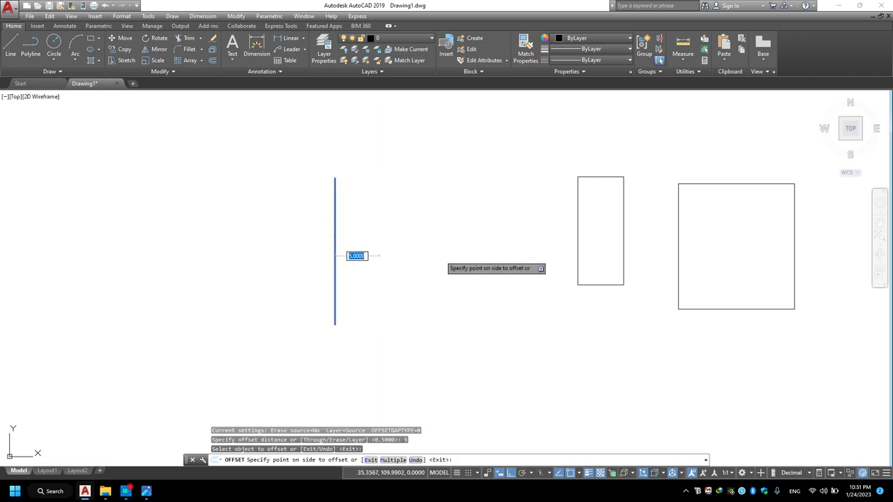
pyautogui.click(379, 248)
pyautogui.click(429, 274)
pyautogui.moveTo(409, 299); pyautogui.dragTo(336, 291, button='middle')
pyautogui.press('Escape')
pyautogui.moveTo(394, 257); pyautogui.dragTo(433, 249, button='middle')
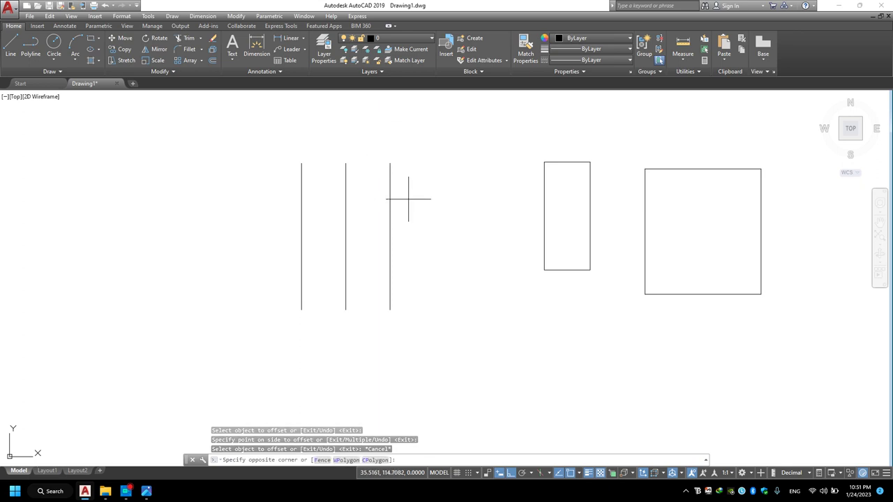
pyautogui.moveTo(409, 196); pyautogui.dragTo(369, 235)
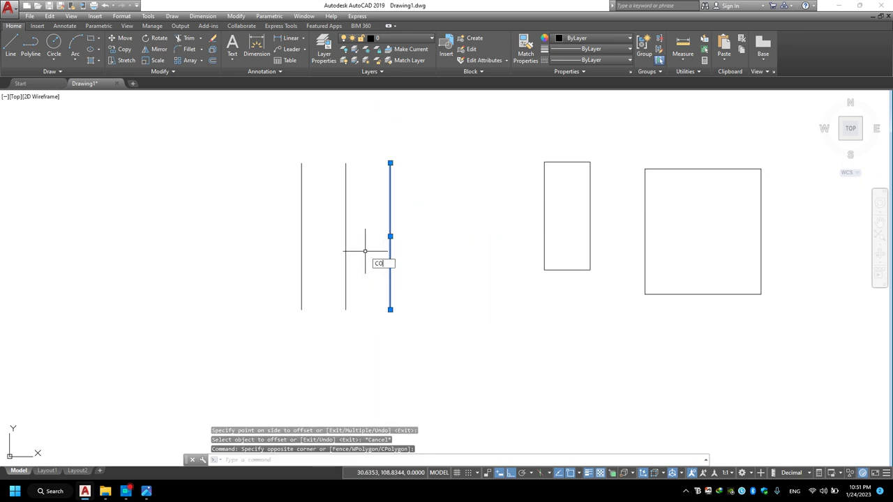
# - Copy the rightmost vertical line farther right to create a fourth parallel line
pyautogui.press('Return')
pyautogui.click(390, 236)
pyautogui.click(468, 236)
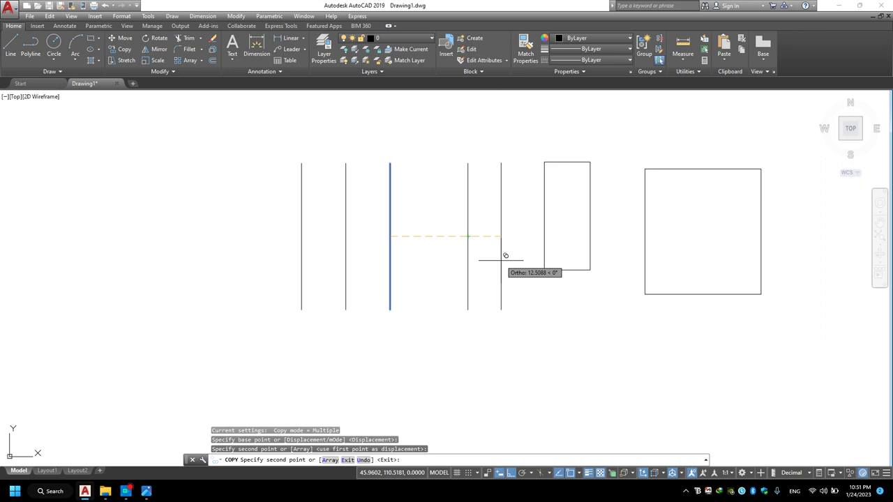
pyautogui.moveTo(454, 248); pyautogui.dragTo(484, 245, button='middle')
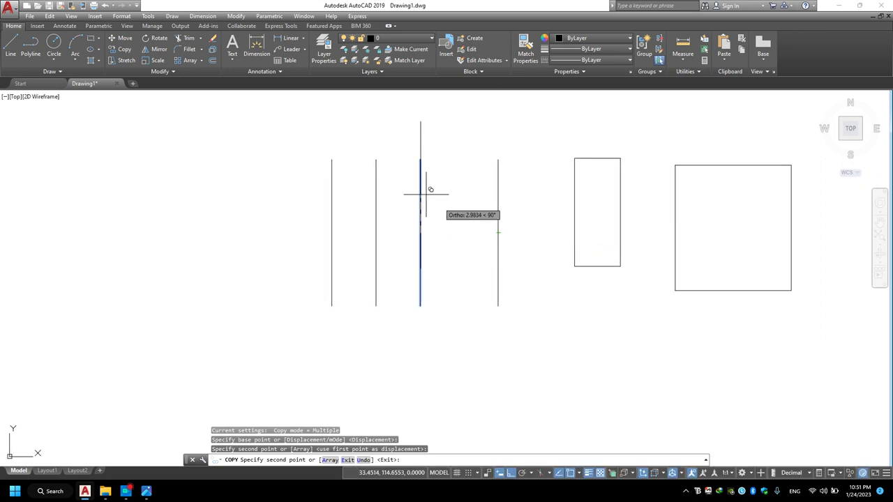
pyautogui.press('Escape')
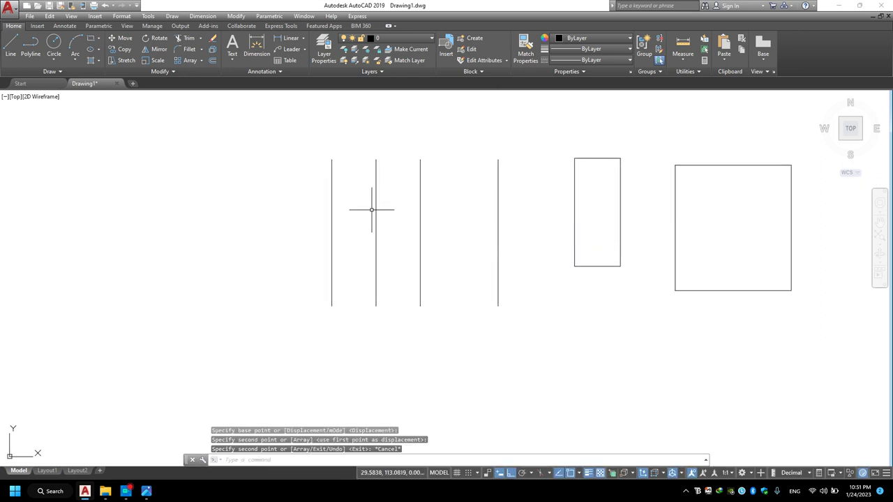
pyautogui.press('Escape')
pyautogui.press('Escape')
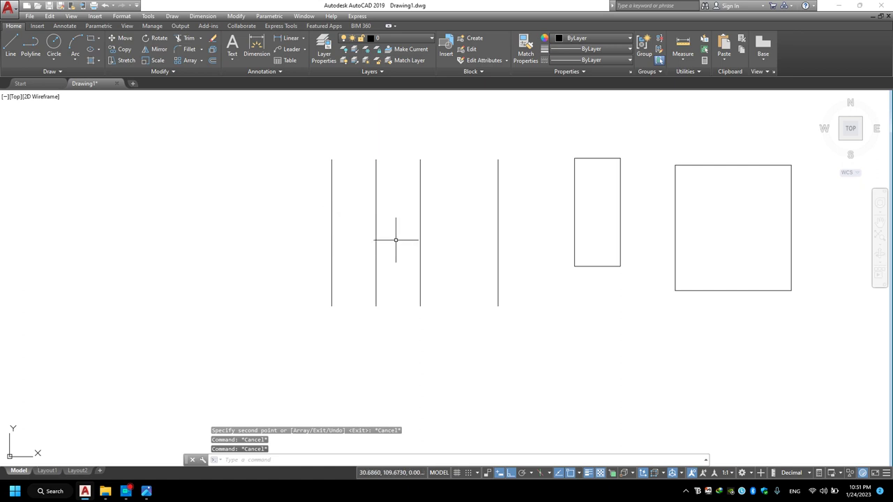
pyautogui.moveTo(395, 241); pyautogui.dragTo(373, 248, button='middle')
pyautogui.click(326, 189)
pyautogui.click(289, 241)
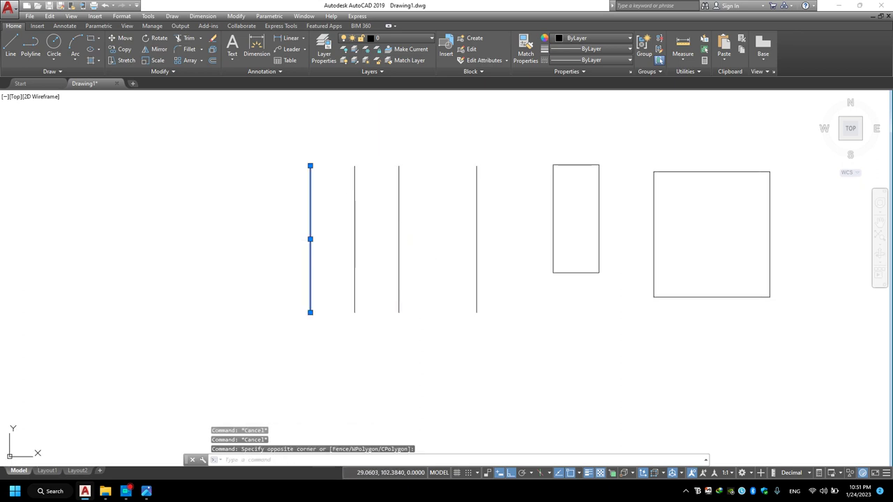
pyautogui.press('Escape')
pyautogui.press('Escape')
# - Start a DIM dimension between the bottom endpoints of the first two vertical lines
pyautogui.write('dim')
pyautogui.press('Return')
pyautogui.click(311, 312)
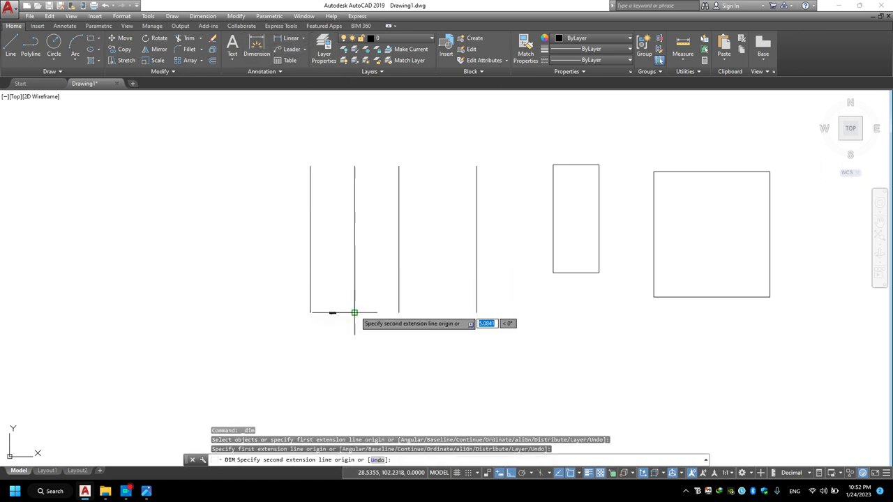
pyautogui.click(354, 313)
pyautogui.press('Escape')
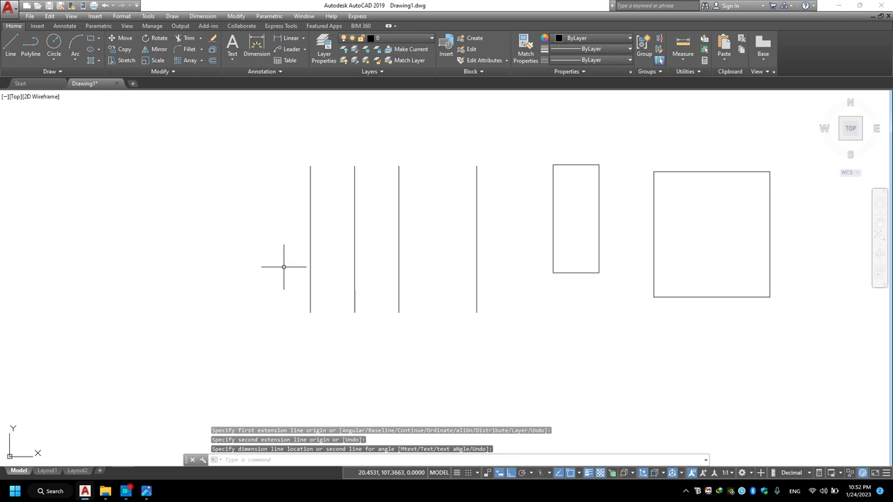
pyautogui.write('dim')
pyautogui.press('Return')
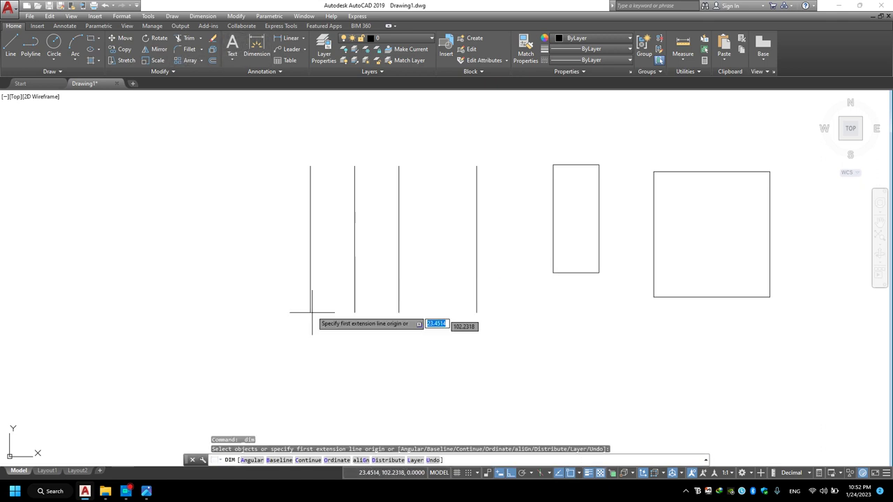
pyautogui.click(311, 312)
pyautogui.click(355, 313)
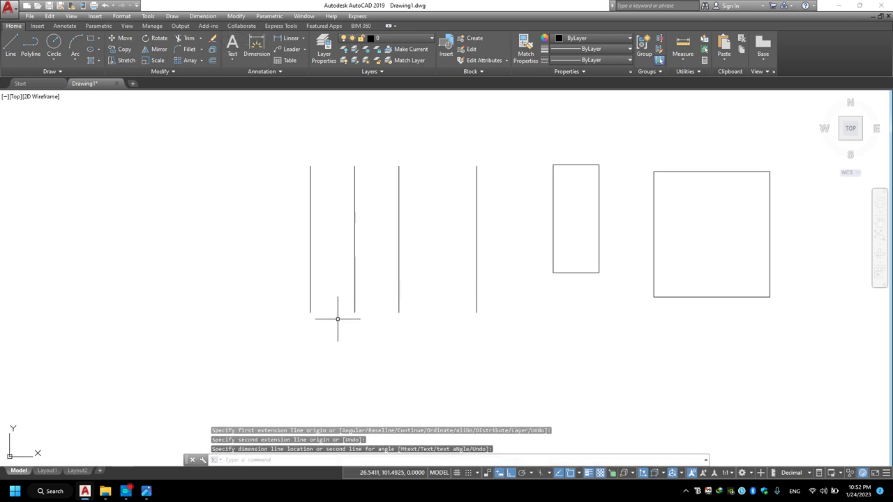
pyautogui.scroll(5, 309, 275)
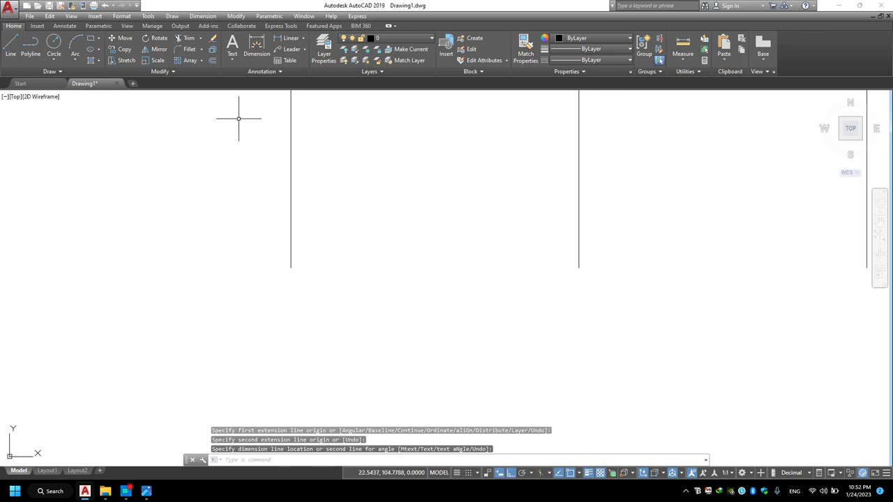
# - Place the 5.0000 linear dimension below the line pair and zoom out to the whole layout
pyautogui.click(257, 50)
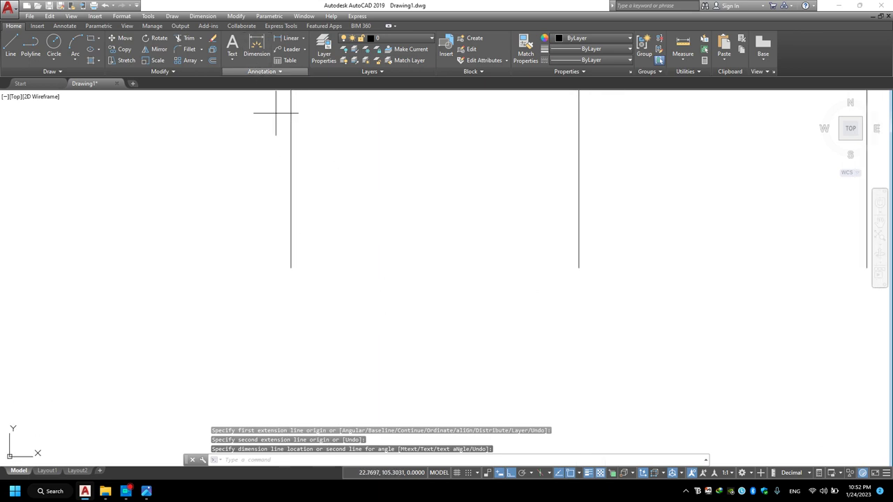
pyautogui.click(291, 268)
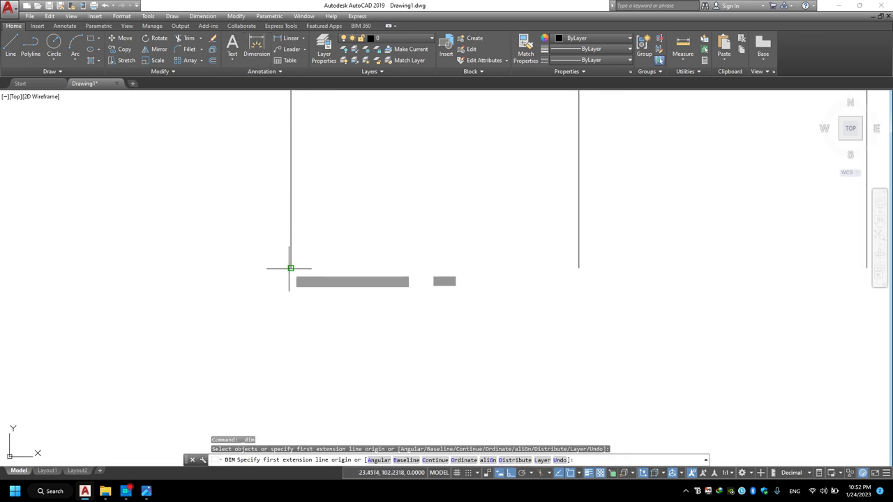
pyautogui.click(580, 268)
pyautogui.click(579, 268)
pyautogui.scroll(-5, 579, 268)
pyautogui.moveTo(648, 237)
pyautogui.mouseDown(button='middle')
pyautogui.moveTo(498, 289)
pyautogui.moveTo(471, 275)
pyautogui.moveTo(574, 305)
pyautogui.mouseUp(button='middle')
pyautogui.press('Escape')
pyautogui.click(541, 164)
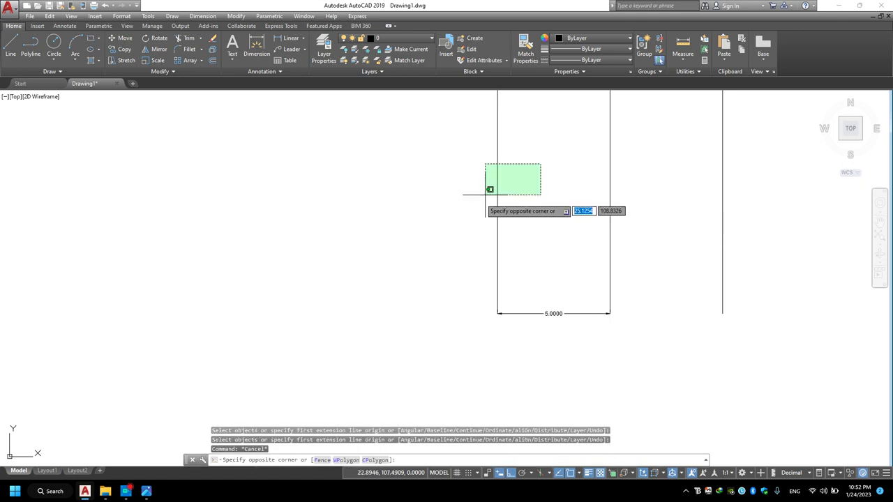
pyautogui.press('Escape')
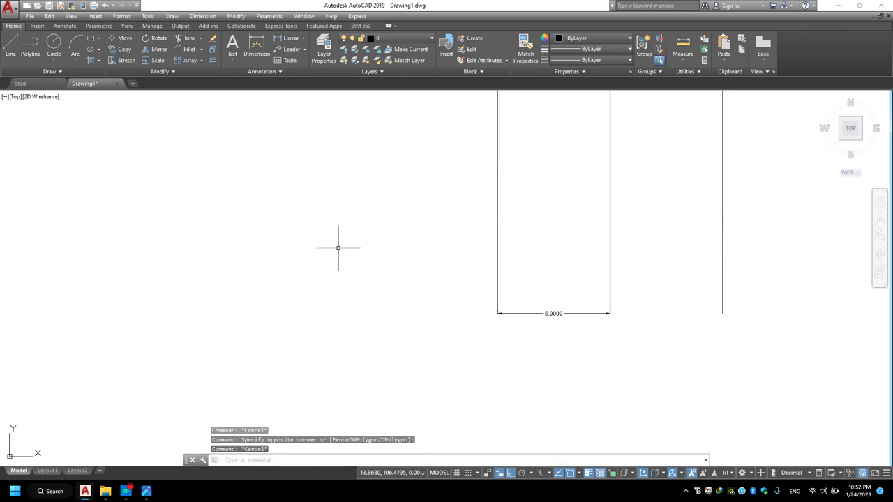
pyautogui.moveTo(476, 181); pyautogui.dragTo(493, 273, button='middle')
pyautogui.scroll(-4, 484, 258)
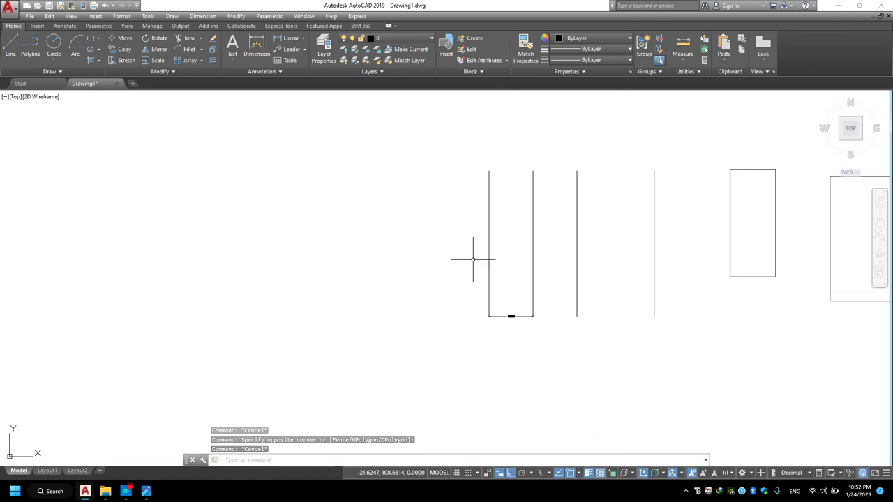
# - Offset the left line of the dimensioned pair by 6 to its left
pyautogui.write('o')
pyautogui.press('Return')
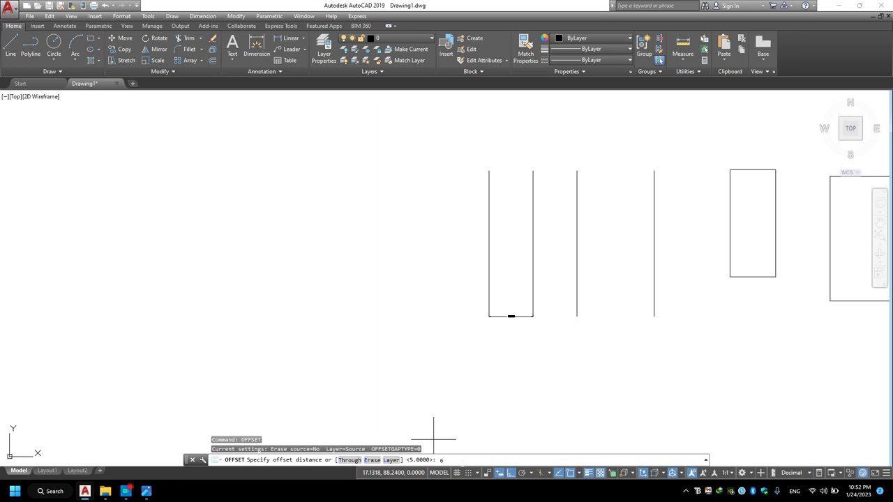
pyautogui.press('Return')
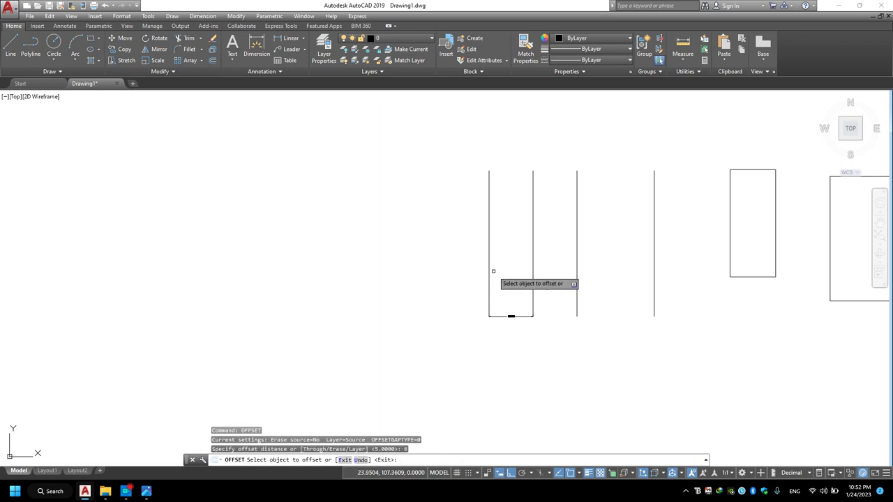
pyautogui.click(489, 266)
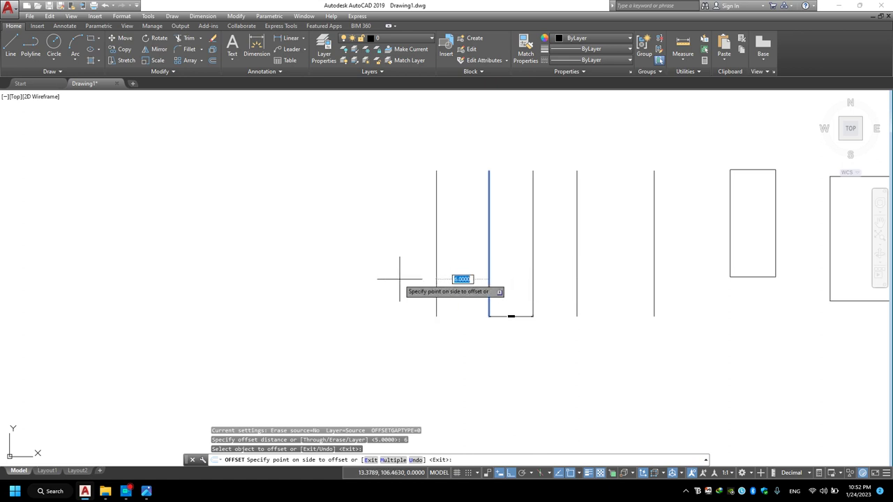
pyautogui.click(379, 269)
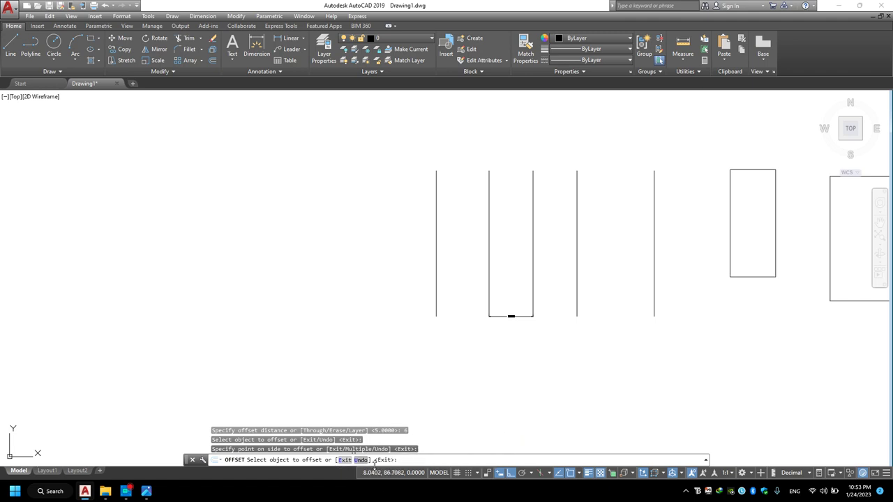
pyautogui.click(351, 460)
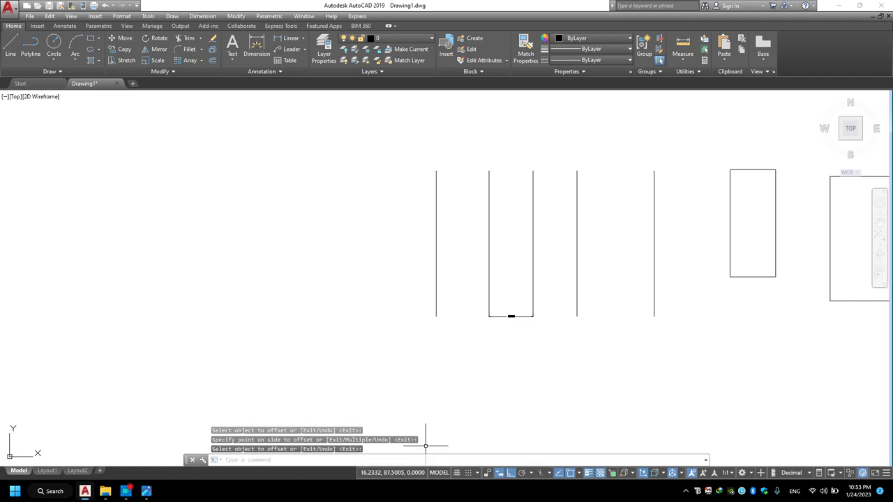
pyautogui.press('Return')
pyautogui.write('7')
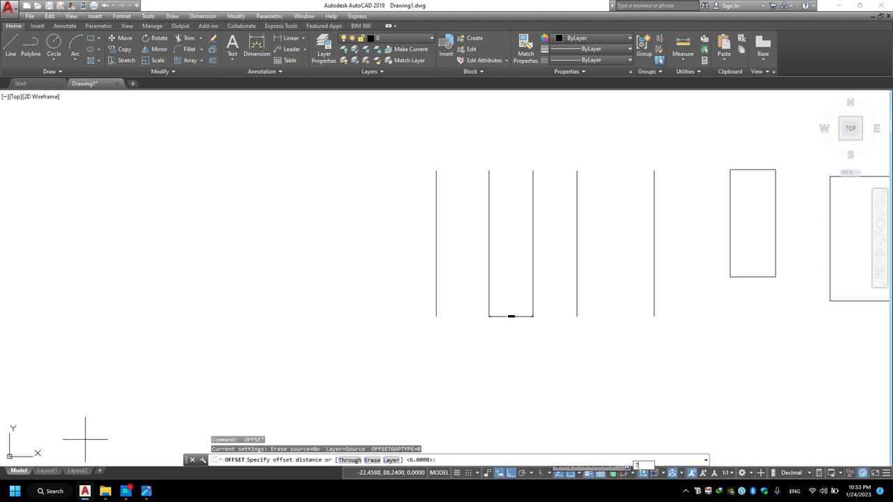
# - Offset the leftmost vertical line 7 units further left
pyautogui.press('Return')
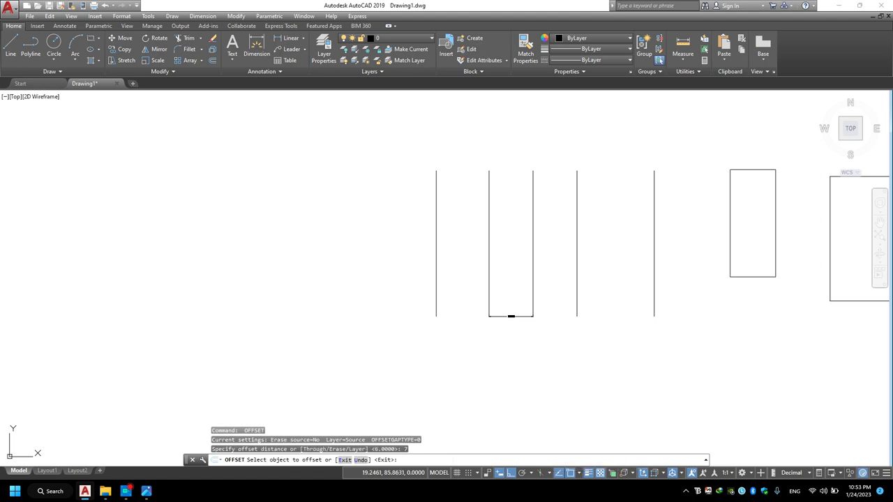
pyautogui.click(436, 218)
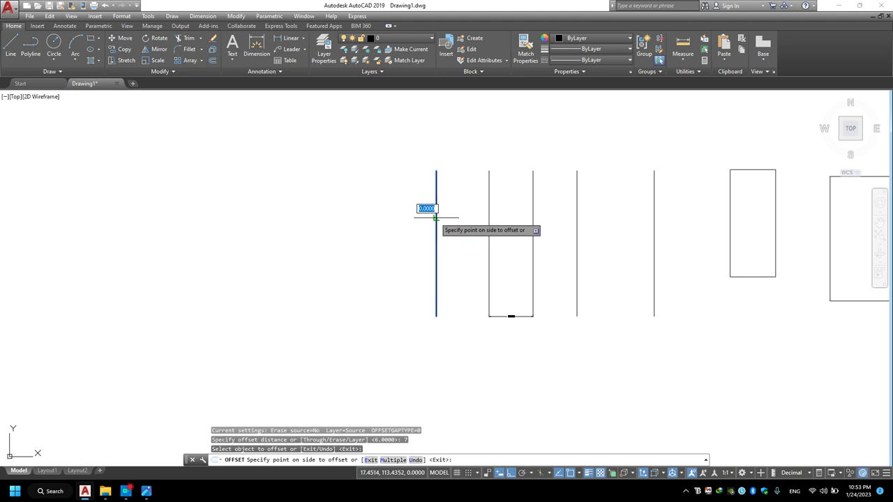
pyautogui.click(314, 223)
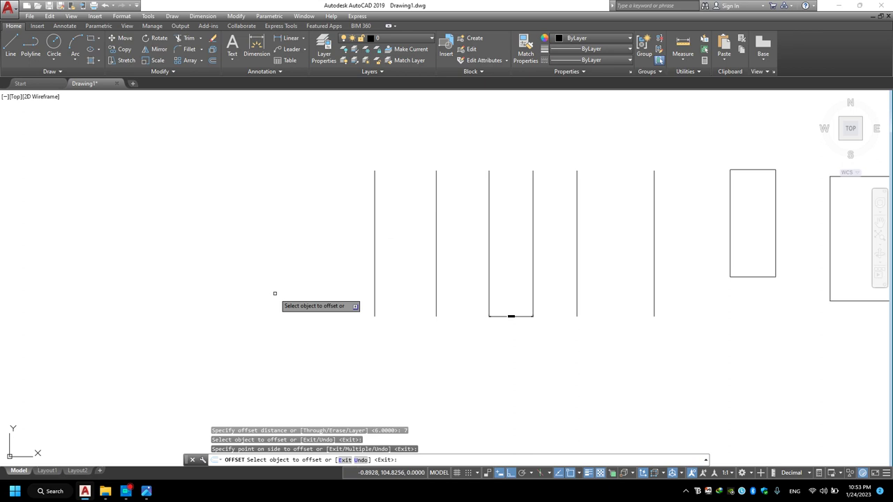
pyautogui.press('Return')
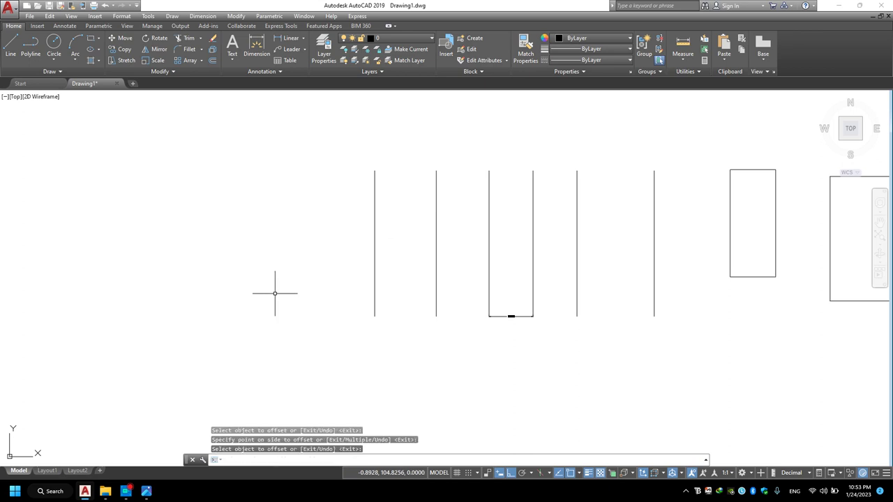
# - Offset the newest leftmost line 8 units further left
pyautogui.press('Return')
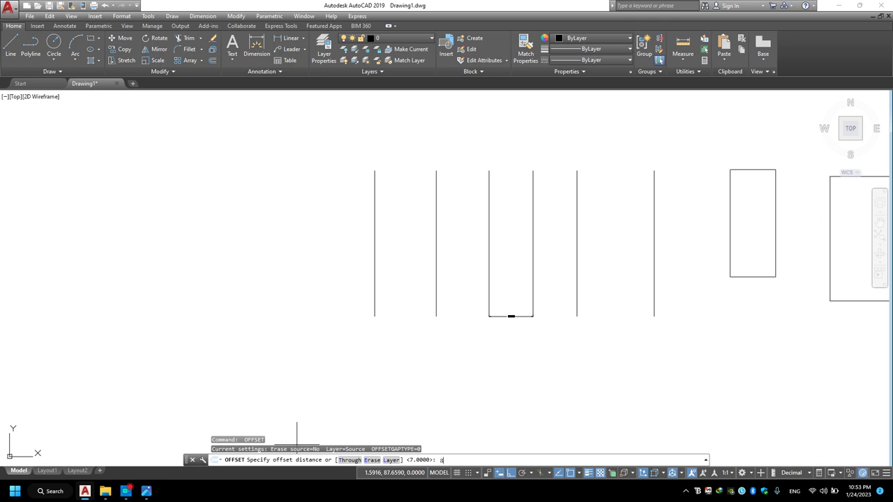
pyautogui.press('Return')
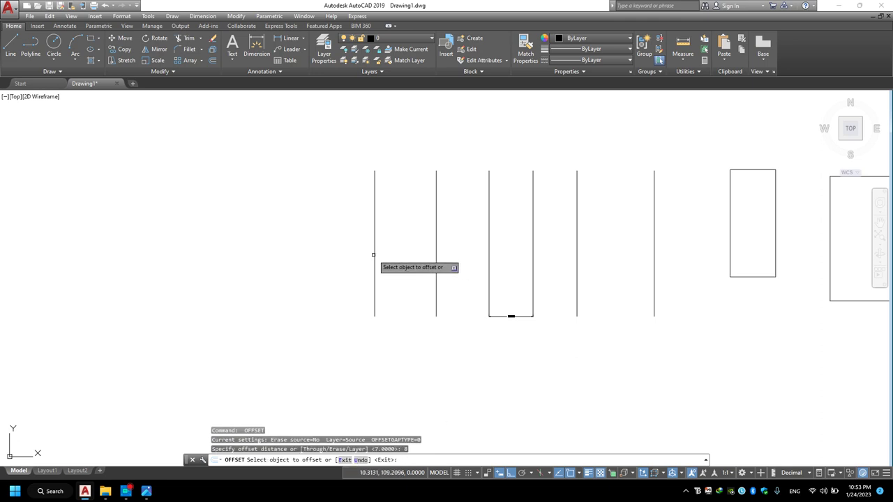
pyautogui.click(374, 259)
pyautogui.click(231, 274)
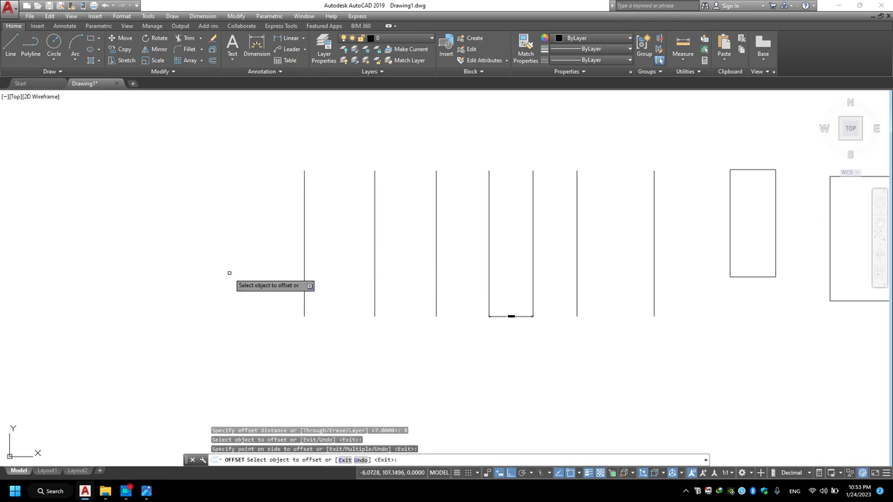
pyautogui.press('Escape')
pyautogui.scroll(-4, 376, 307)
pyautogui.moveTo(389, 299); pyautogui.dragTo(432, 323, button='middle')
pyautogui.scroll(4, 409, 293)
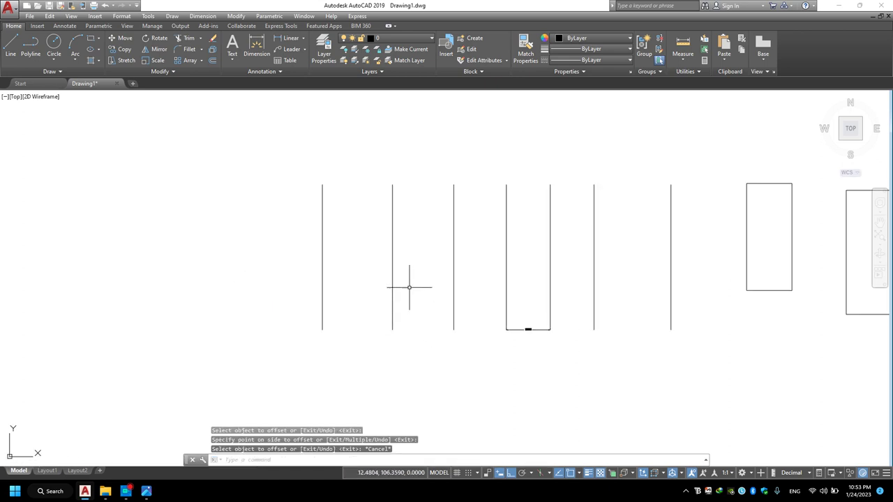
pyautogui.scroll(2, 404, 283)
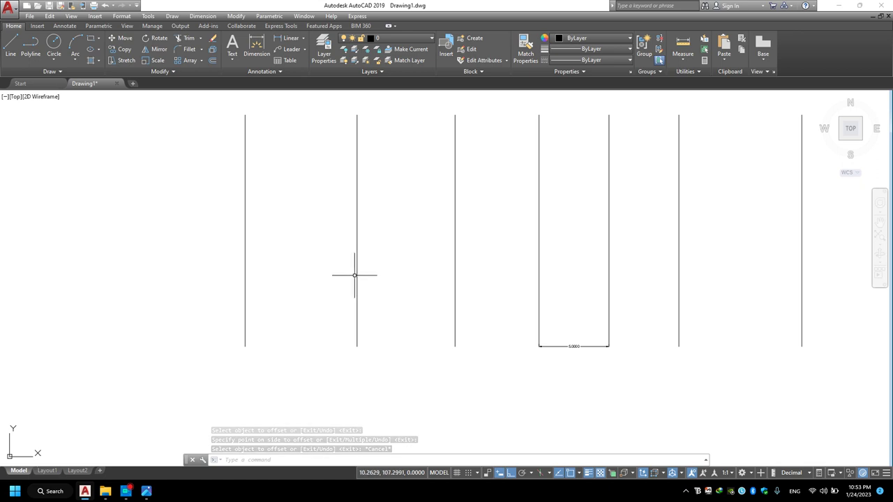
# - Copy the leftmost vertical line 8 units to the left
pyautogui.moveTo(370, 293); pyautogui.dragTo(380, 325, button='middle')
pyautogui.scroll(-2, 379, 324)
pyautogui.moveTo(335, 275); pyautogui.dragTo(389, 275, button='middle')
pyautogui.click(388, 275)
pyautogui.click(338, 313)
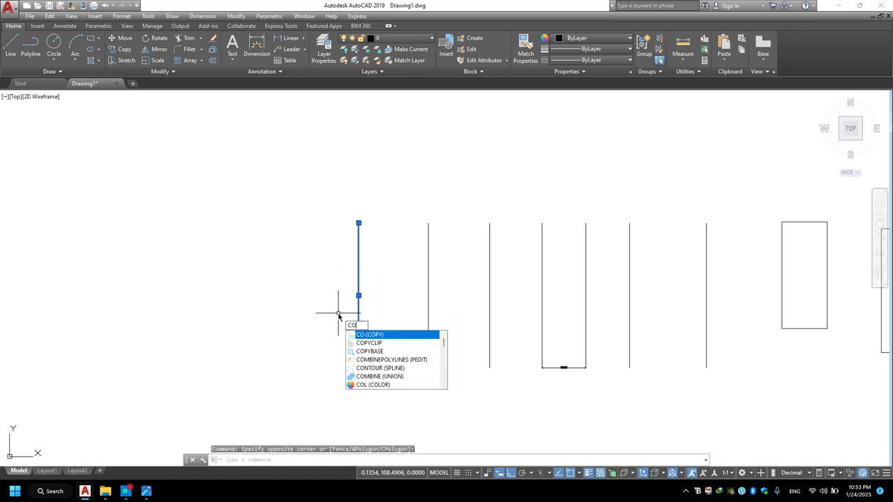
pyautogui.press('Return')
pyautogui.click(358, 315)
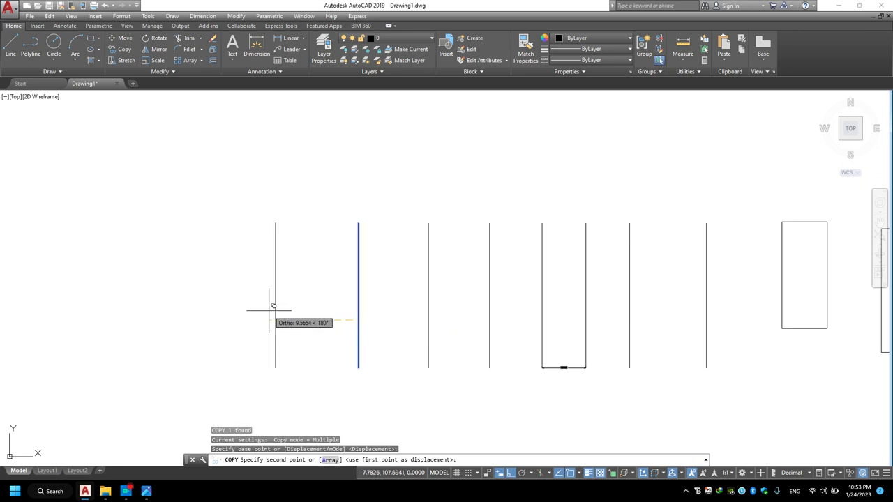
pyautogui.write('8')
pyautogui.press('Return')
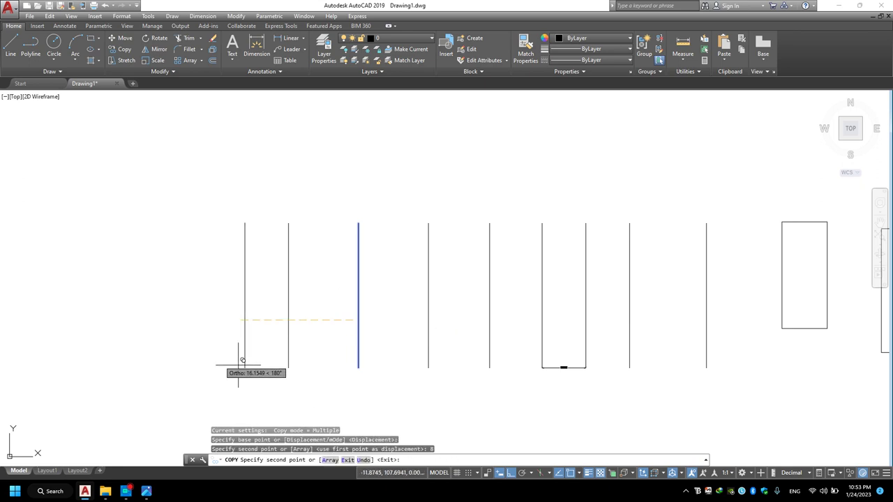
pyautogui.press('Escape')
# - Window-select all 14 objects and delete them, leaving the drawing blank
pyautogui.scroll(-2, 258, 346)
pyautogui.moveTo(259, 346); pyautogui.dragTo(289, 339, button='middle')
pyautogui.moveTo(414, 339); pyautogui.dragTo(586, 271, button='middle')
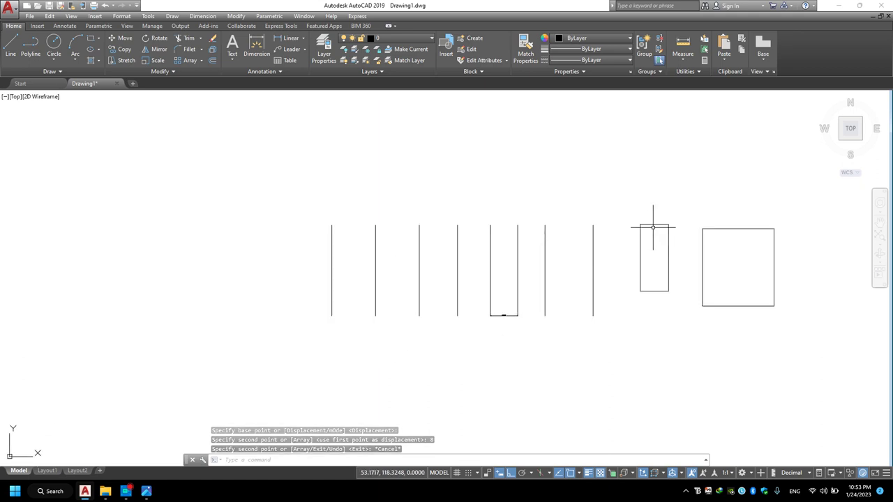
pyautogui.click(777, 181)
pyautogui.click(98, 368)
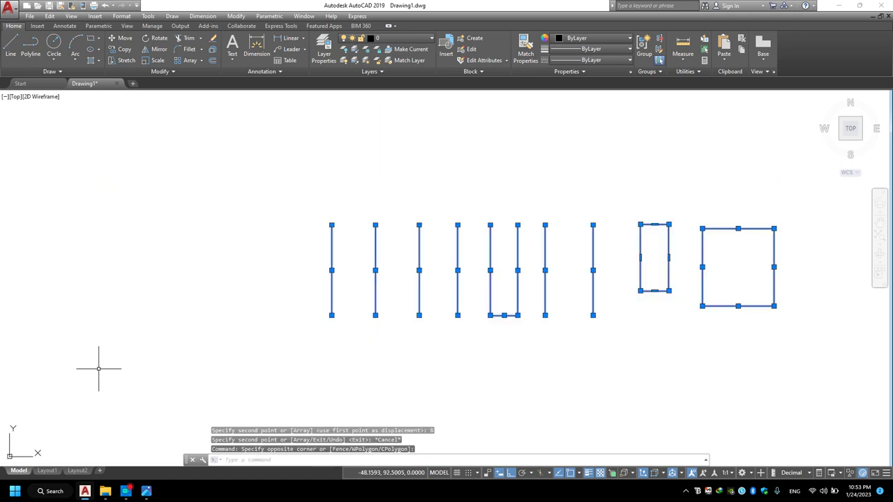
pyautogui.press('Delete')
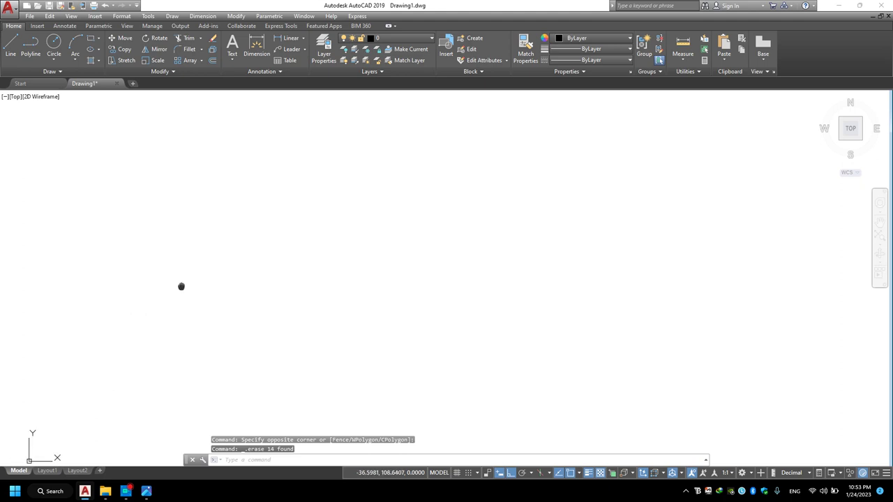
# - Study the footing detail on the sketch photo, dimensioned 2.80 and 2.00, then minimize Photos
pyautogui.write('rec')
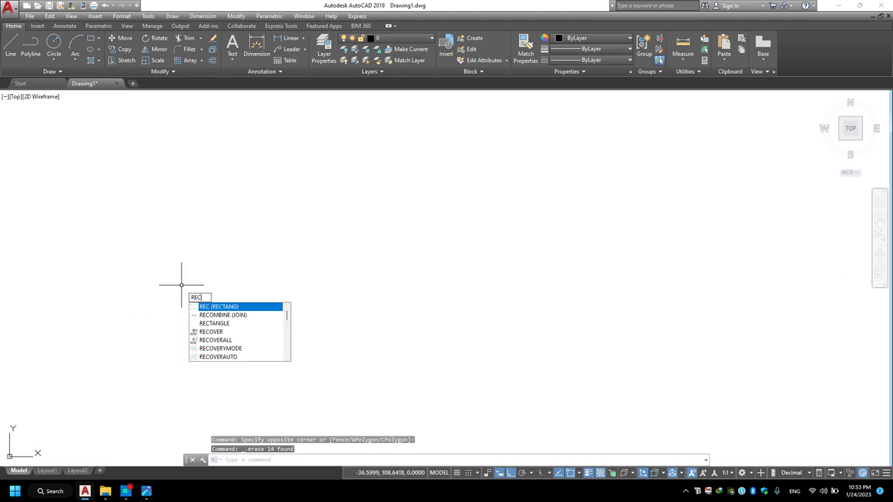
pyautogui.click(146, 492)
pyautogui.scroll(2, 432, 207)
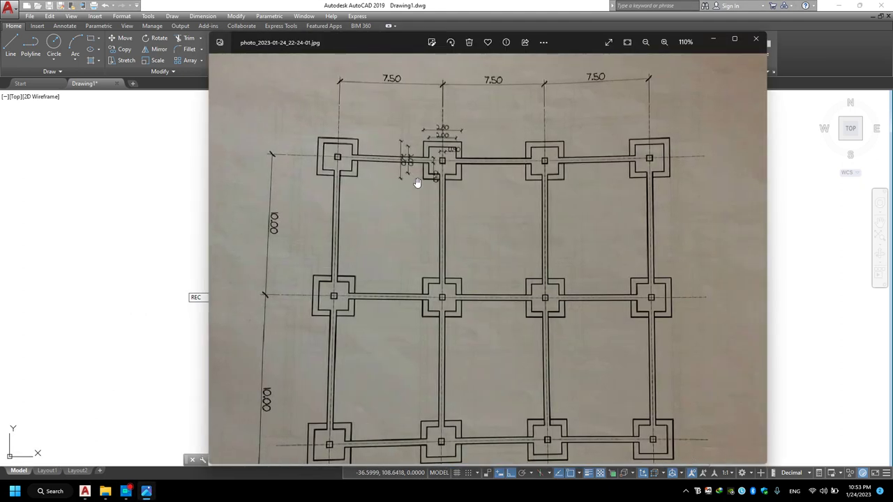
pyautogui.scroll(2, 438, 191)
pyautogui.scroll(2, 443, 178)
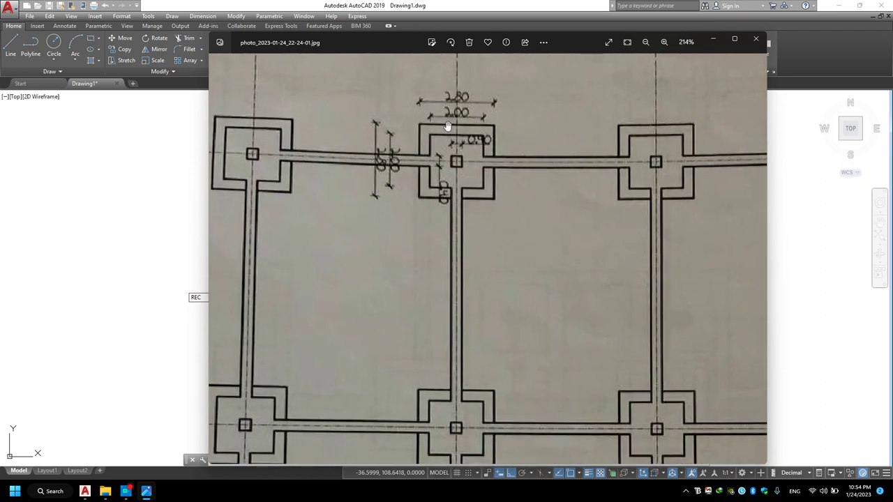
pyautogui.click(124, 492)
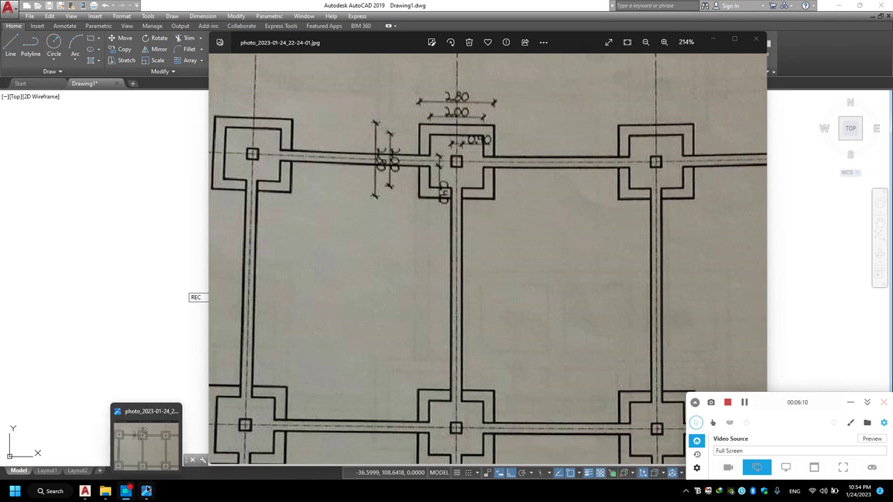
pyautogui.click(760, 91)
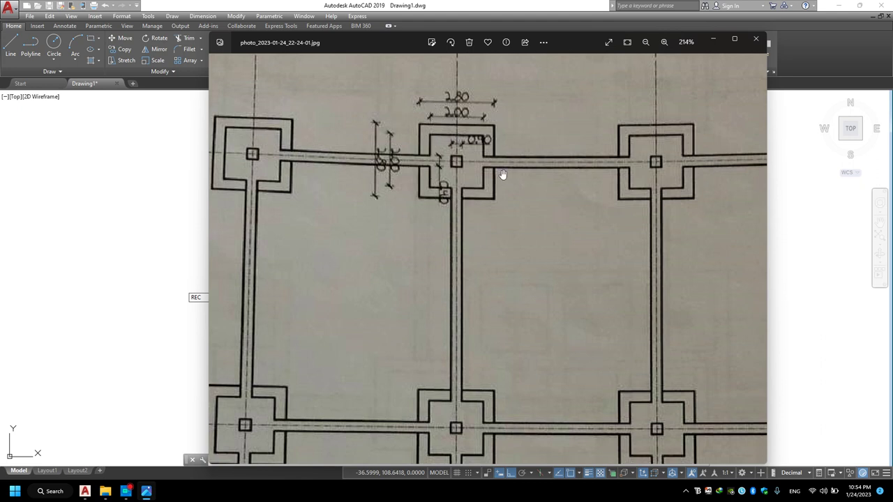
pyautogui.click(716, 41)
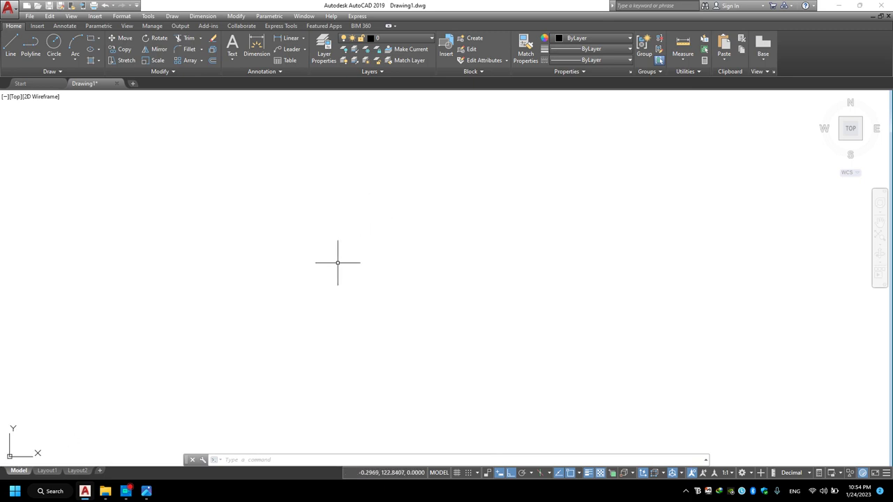
# - Draw a 0.4 by 0.4 square with the Rectangle command
pyautogui.write('rec')
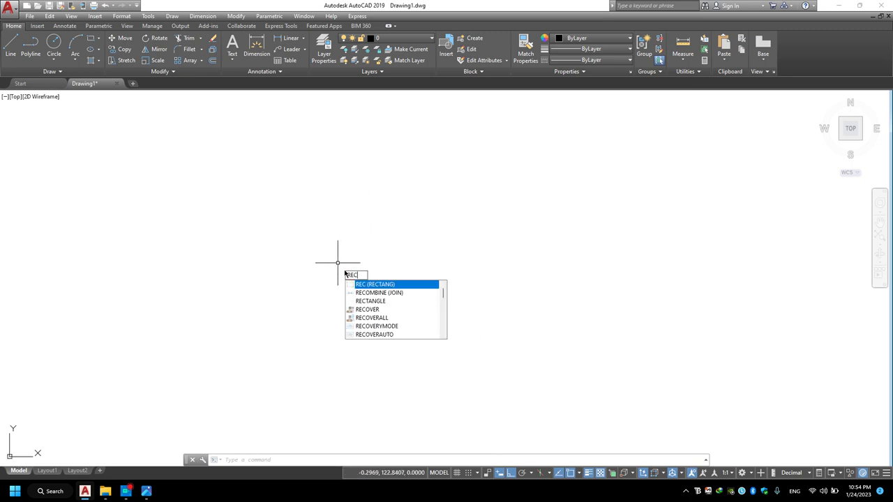
pyautogui.press('Return')
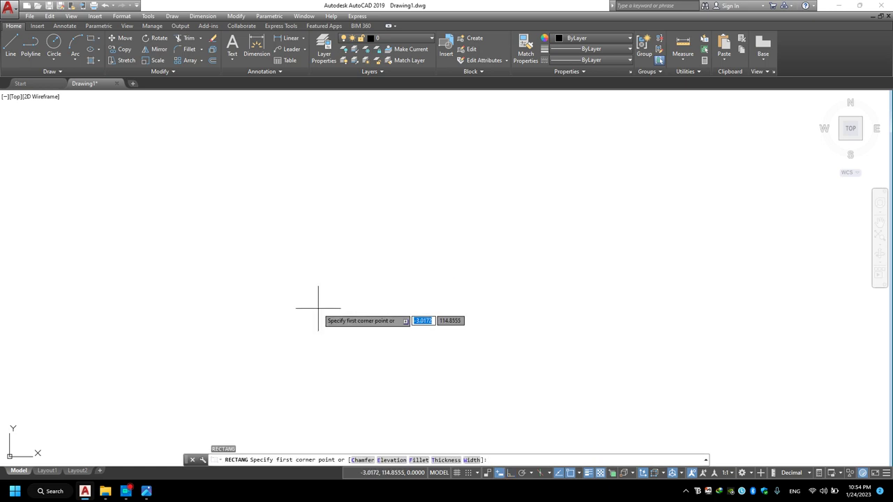
pyautogui.click(317, 308)
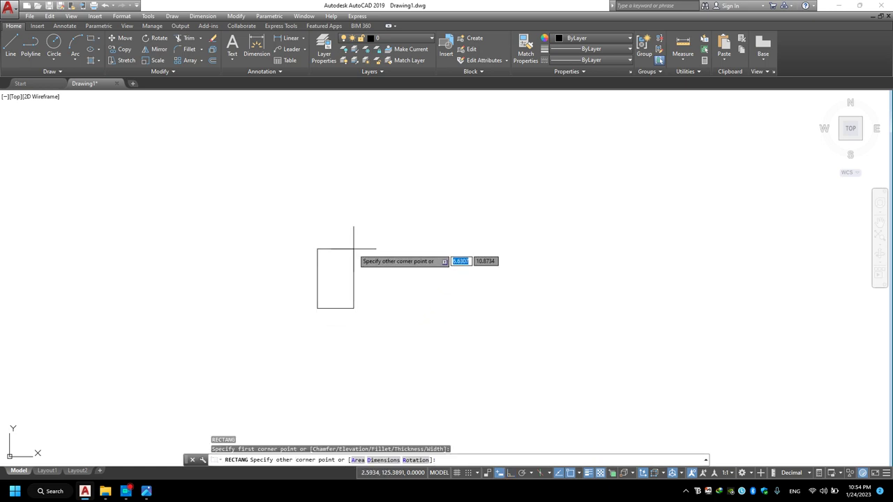
pyautogui.write('@.4')
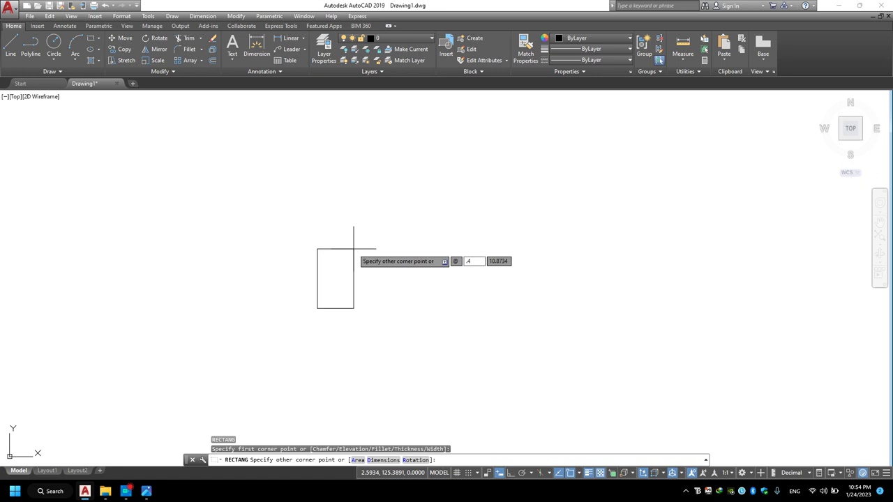
pyautogui.press('Tab')
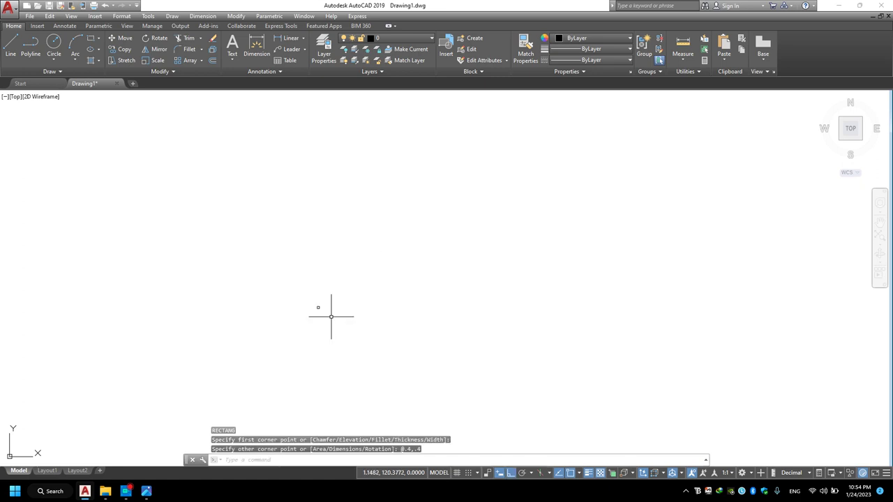
pyautogui.scroll(5, 369, 265)
pyautogui.scroll(5, 345, 272)
# - Make Blue the current colour for new objects
pyautogui.moveTo(345, 273); pyautogui.dragTo(325, 295, button='middle')
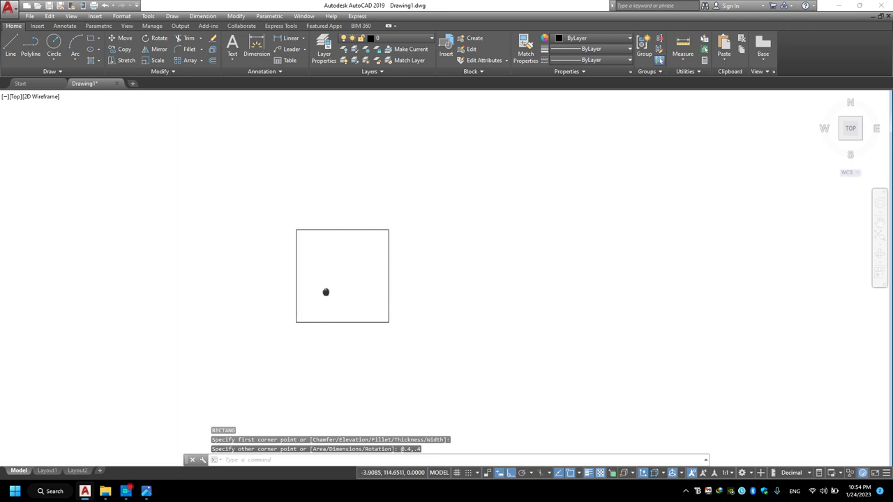
pyautogui.click(597, 38)
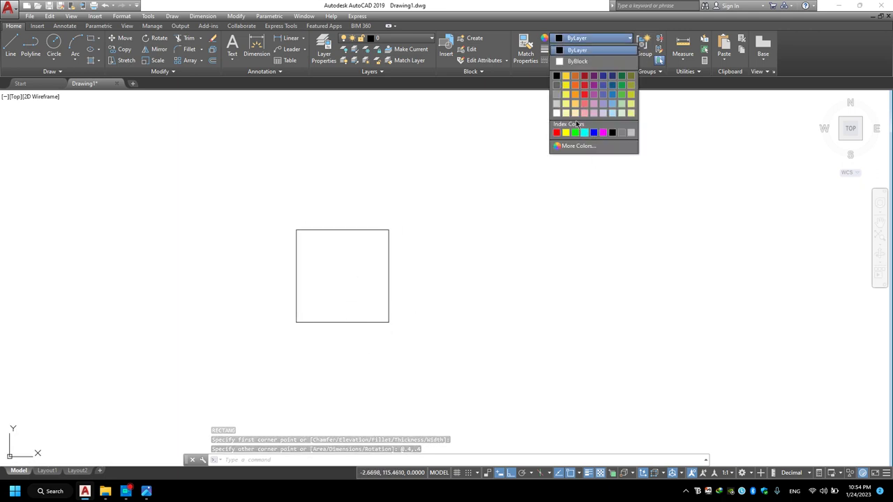
pyautogui.click(594, 132)
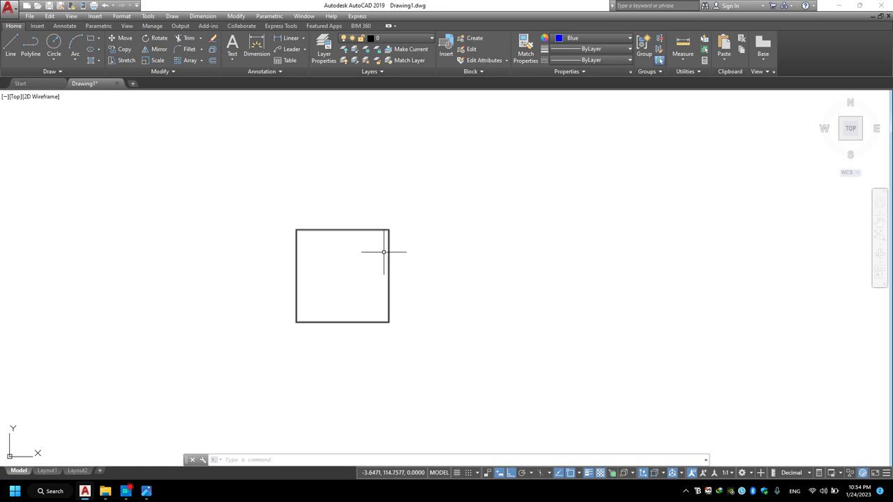
# - Start the Offset command and recheck the footing dimensions zoomed in on the sketch photo
pyautogui.write('Of')
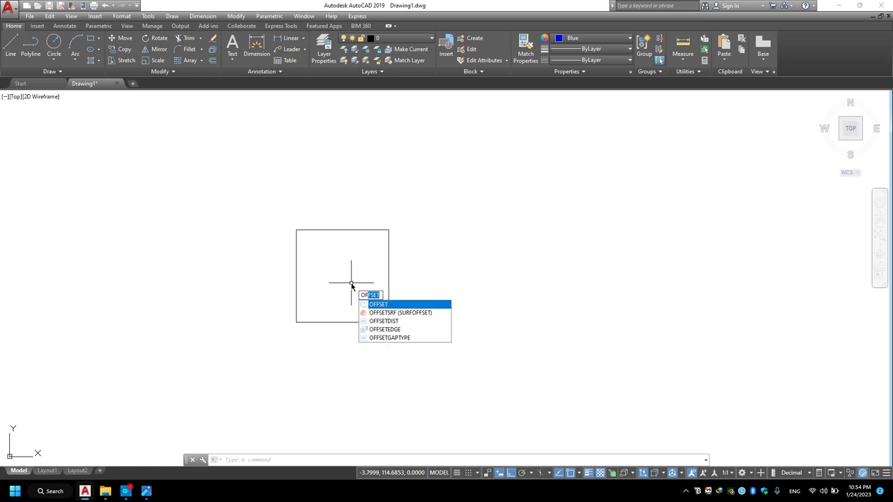
pyautogui.press('Return')
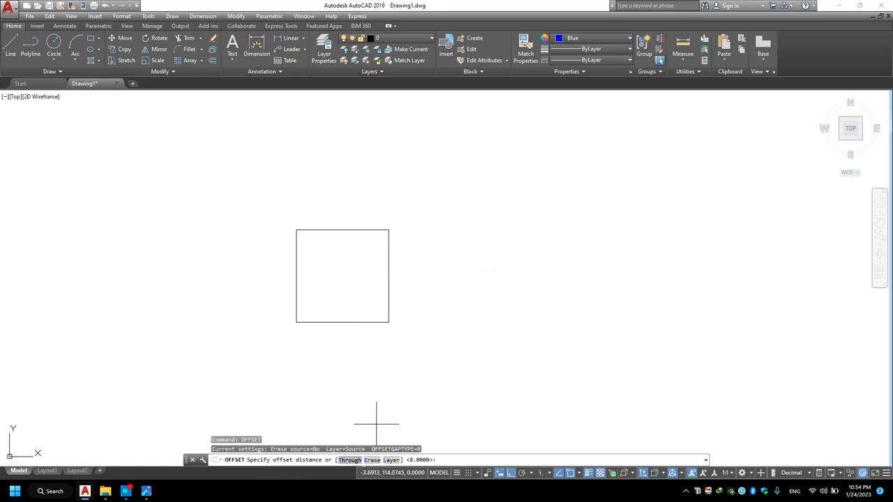
pyautogui.click(146, 492)
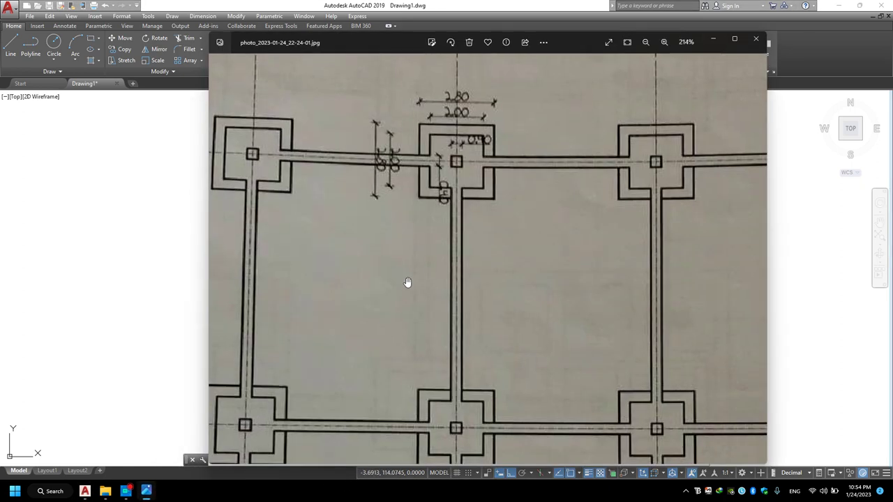
pyautogui.scroll(2, 439, 200)
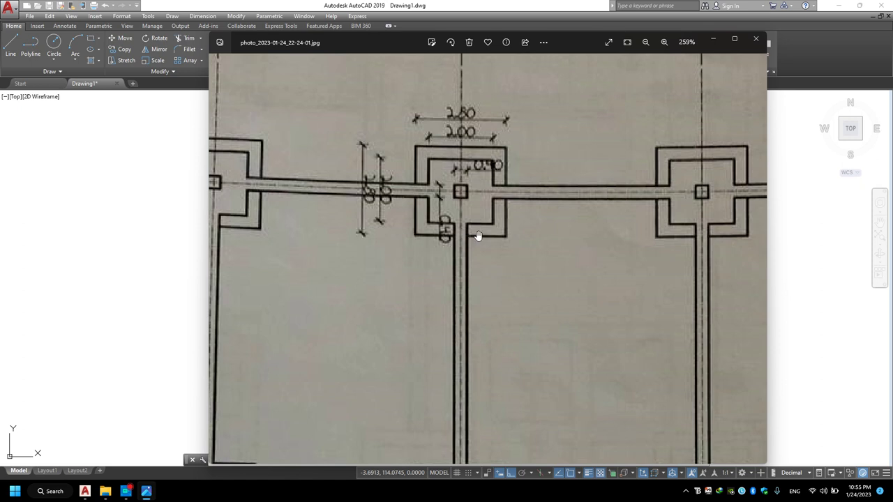
pyautogui.click(715, 41)
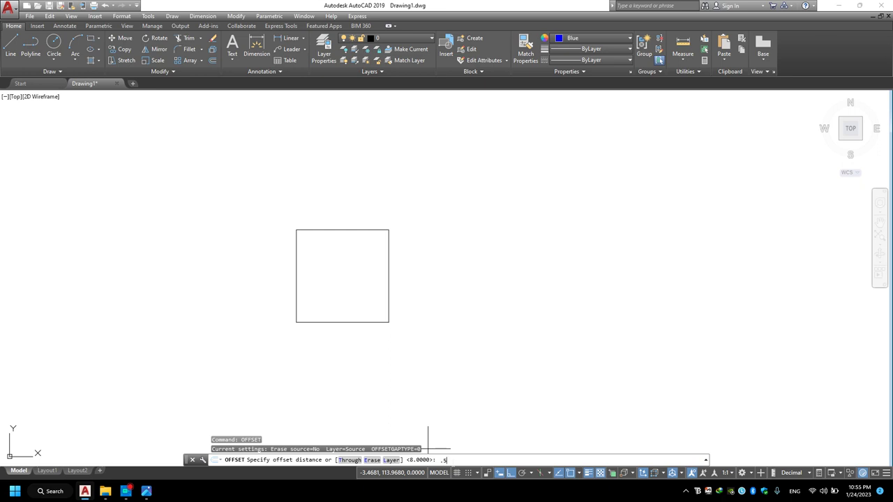
# - Offset the small square 0.8 outward to create a larger square
pyautogui.press('Return')
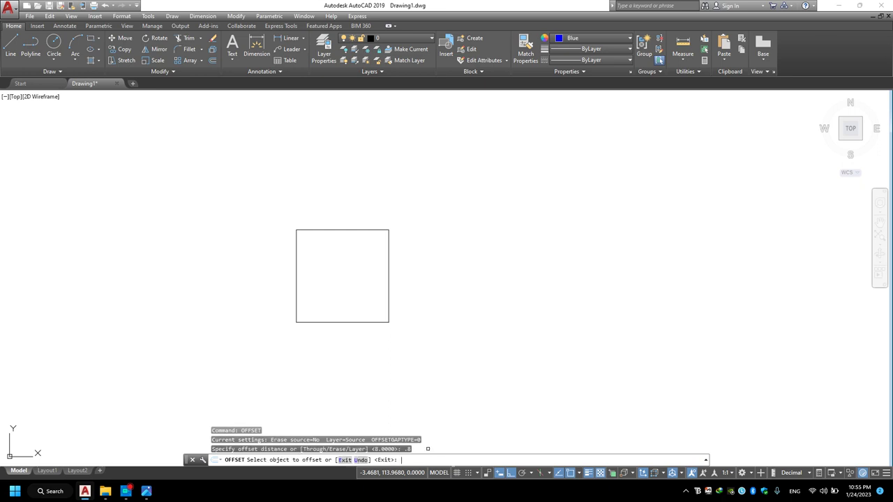
pyautogui.click(374, 231)
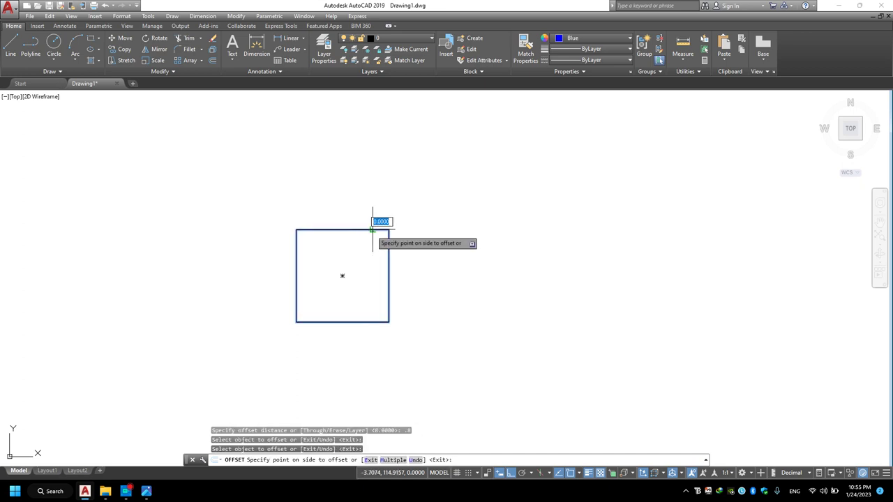
pyautogui.click(389, 162)
pyautogui.scroll(-3, 404, 178)
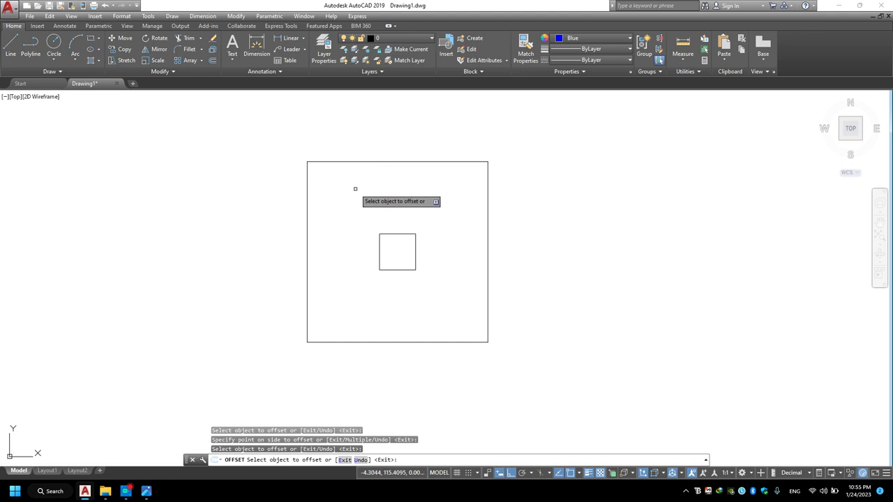
pyautogui.press('Escape')
# - Check the new outer square by selecting it and recentre both squares in view
pyautogui.click(420, 144)
pyautogui.press('Escape')
pyautogui.click(385, 163)
pyautogui.press('Escape')
pyautogui.moveTo(425, 249)
pyautogui.mouseDown(button='middle')
pyautogui.moveTo(459, 237)
pyautogui.moveTo(442, 218)
pyautogui.mouseUp(button='middle')
pyautogui.scroll(-2, 455, 279)
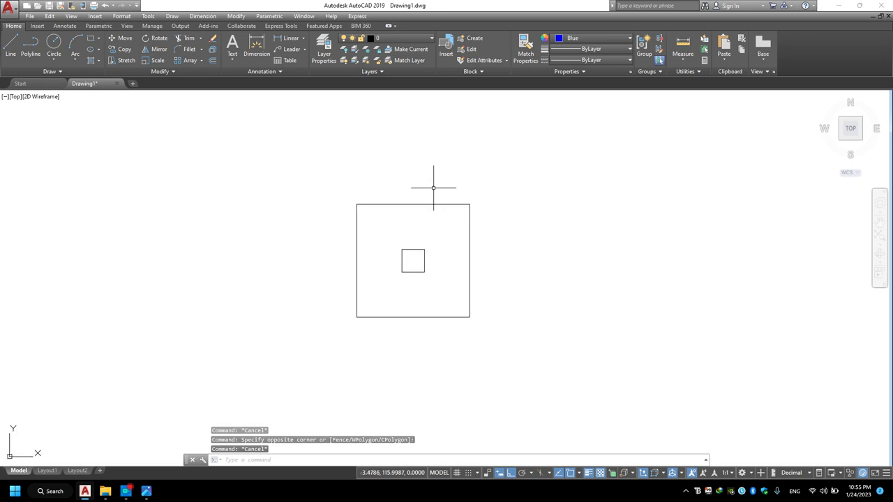
pyautogui.click(413, 204)
pyautogui.press('Escape')
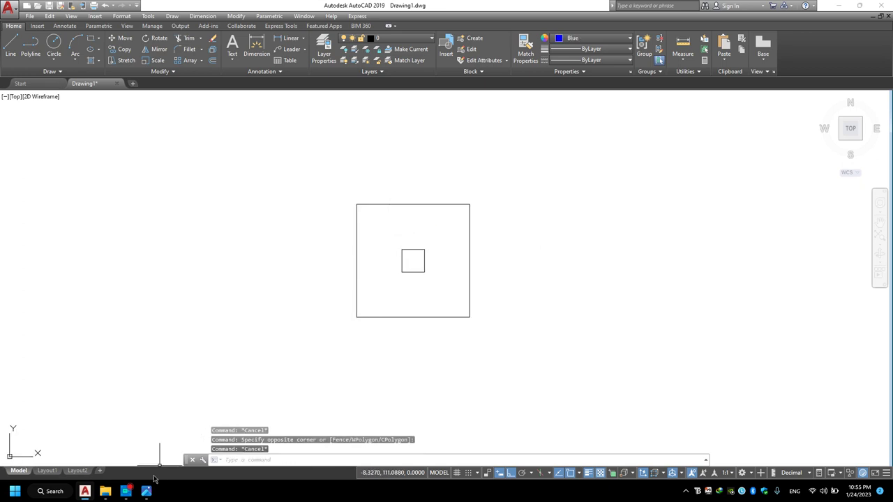
pyautogui.click(145, 491)
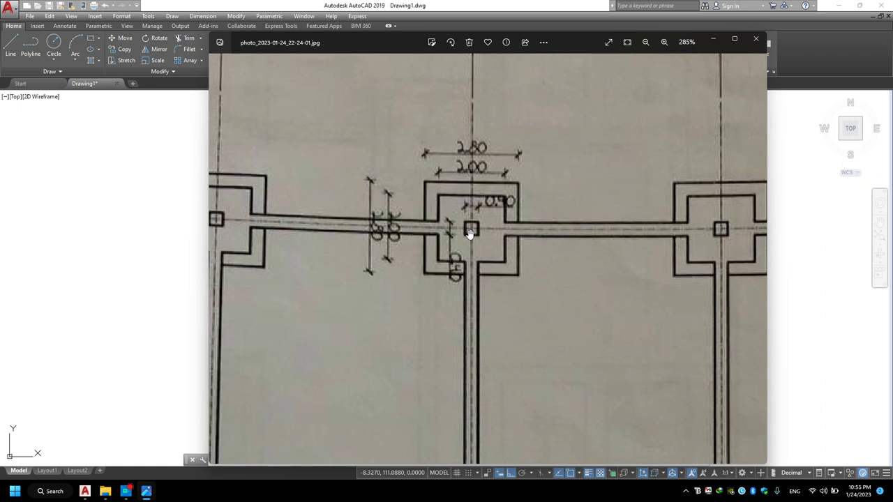
pyautogui.scroll(1, 469, 233)
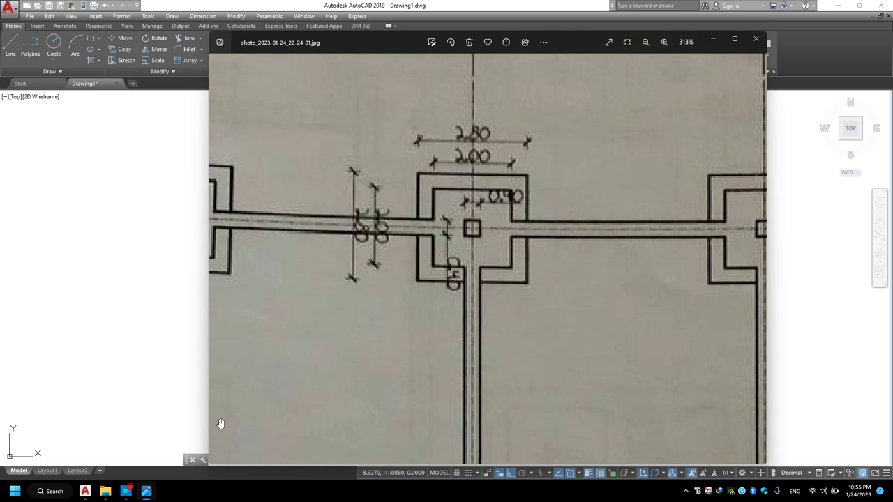
pyautogui.click(146, 492)
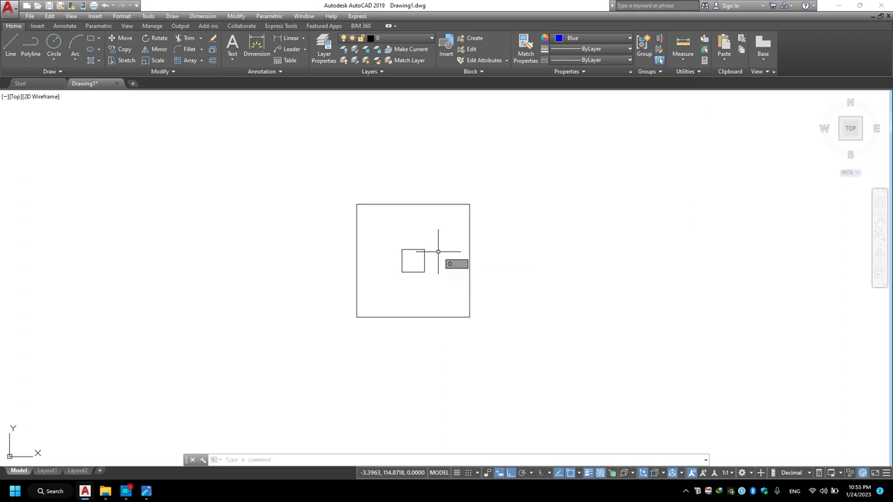
# - Offset the larger square 0.4 outward to form a third enclosing square
pyautogui.press('Return')
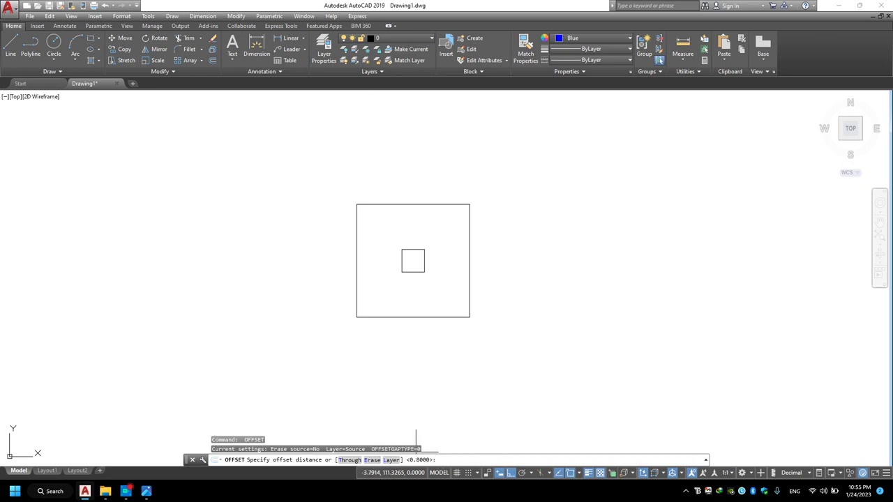
pyautogui.write('.4')
pyautogui.press('Return')
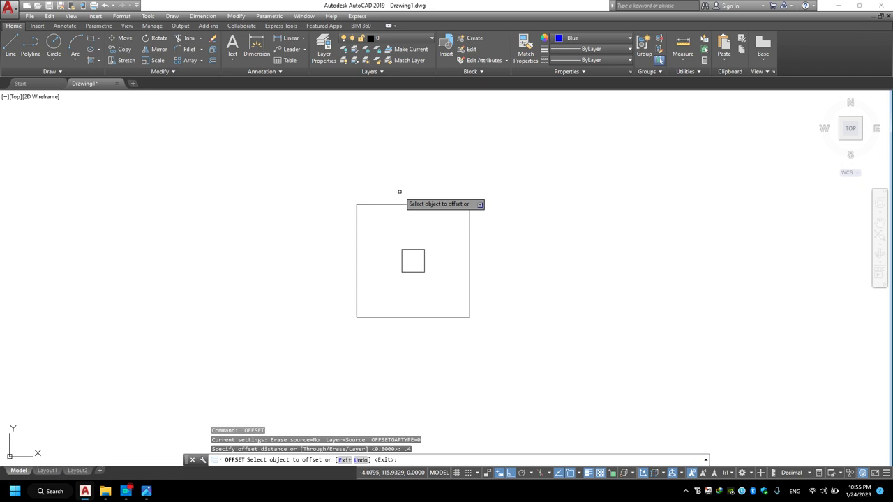
pyautogui.click(376, 206)
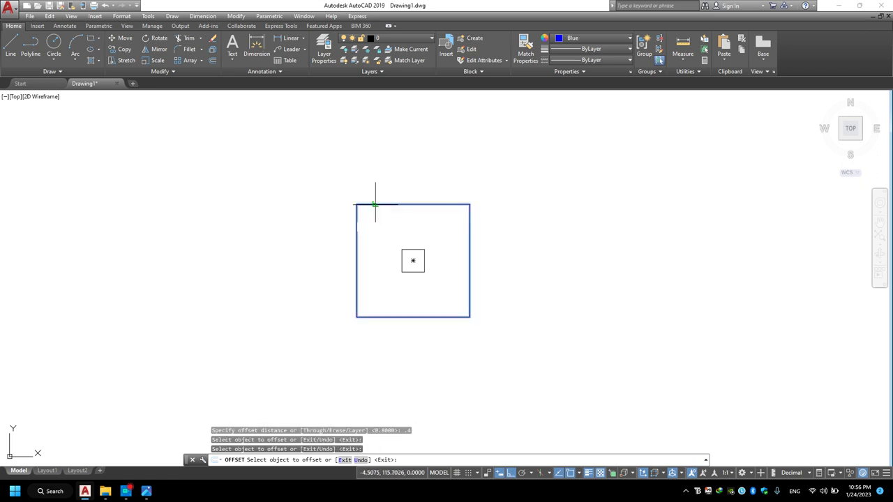
pyautogui.click(410, 164)
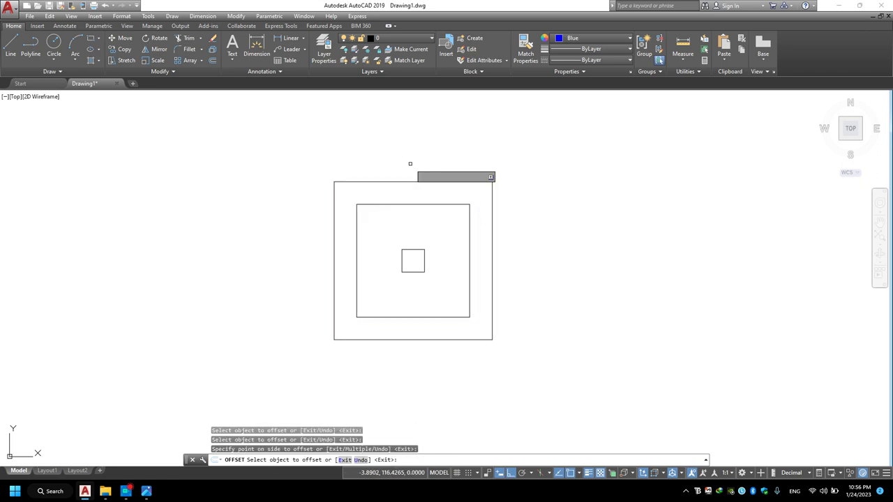
pyautogui.press('Escape')
pyautogui.press('Escape')
# - Select the outermost and middle squares to check them, then zoom out
pyautogui.click(456, 160)
pyautogui.click(382, 183)
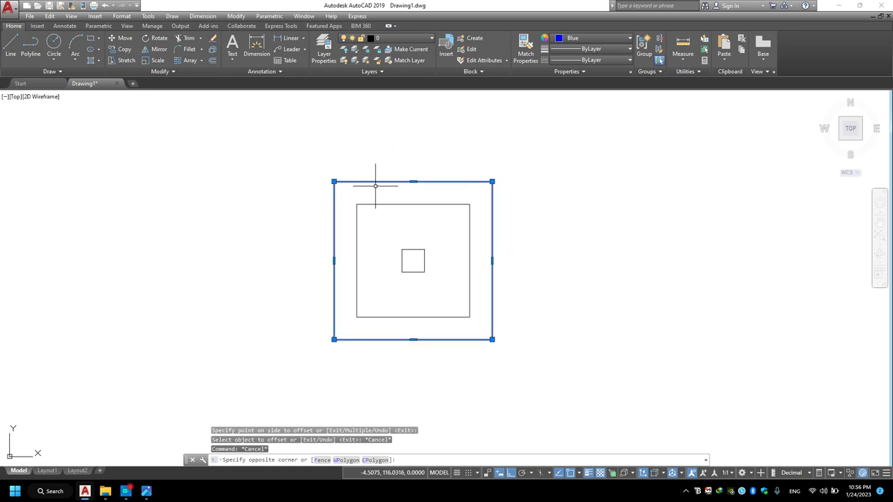
pyautogui.press('Escape')
pyautogui.click(403, 189)
pyautogui.click(396, 244)
pyautogui.press('Escape')
pyautogui.click(441, 234)
pyautogui.click(402, 251)
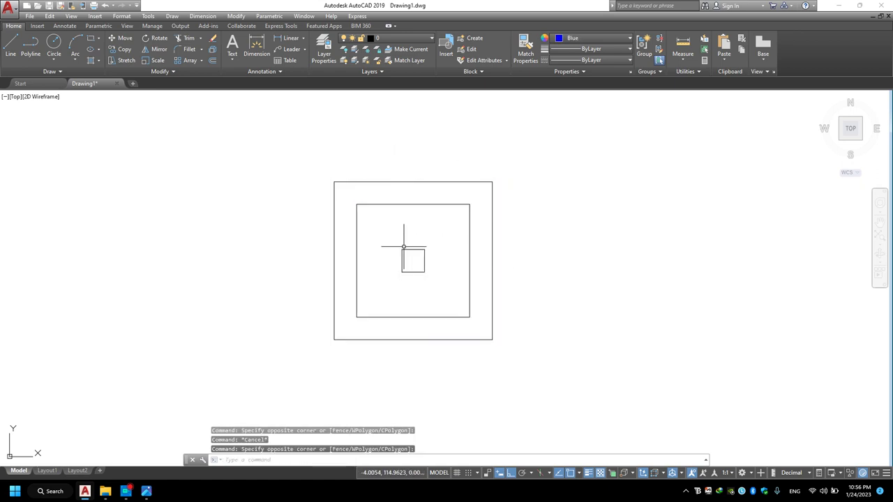
pyautogui.scroll(-2, 403, 247)
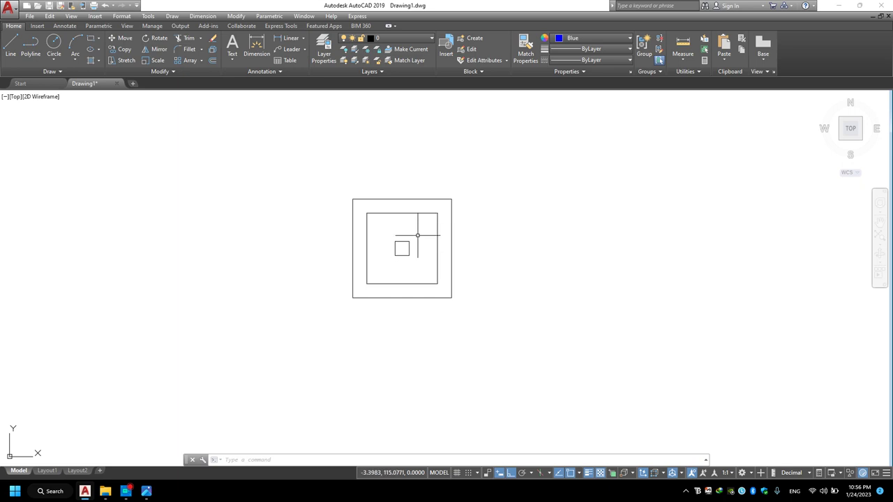
# - Toggle OSNAP off and on and review the Object Snap settings without changes
pyautogui.click(454, 247)
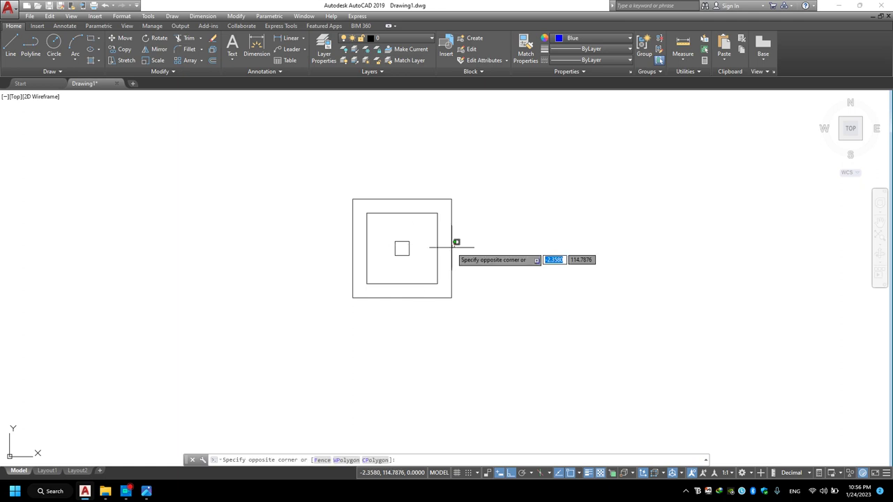
pyautogui.scroll(5, 409, 265)
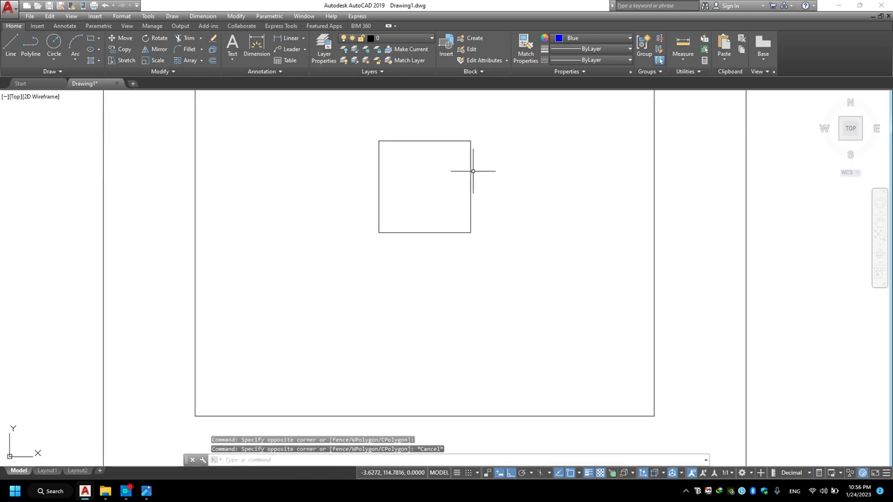
pyautogui.press('Escape')
pyautogui.click(472, 172)
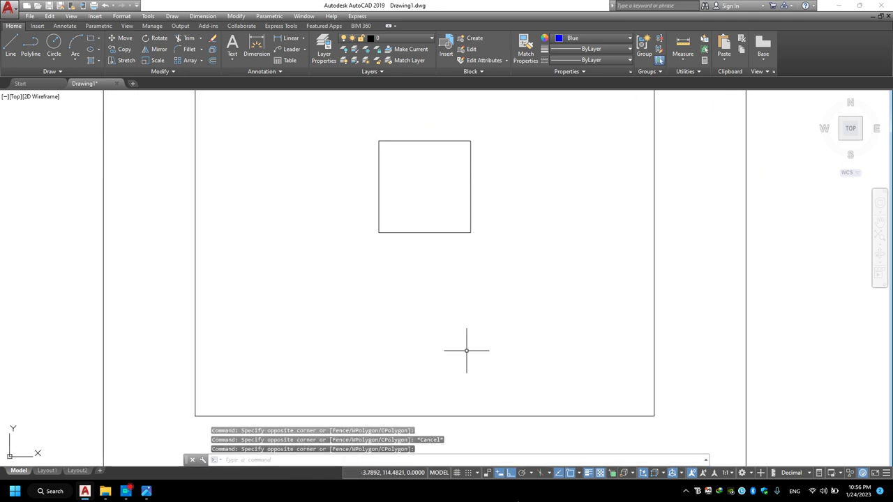
pyautogui.click(576, 474)
pyautogui.click(572, 474)
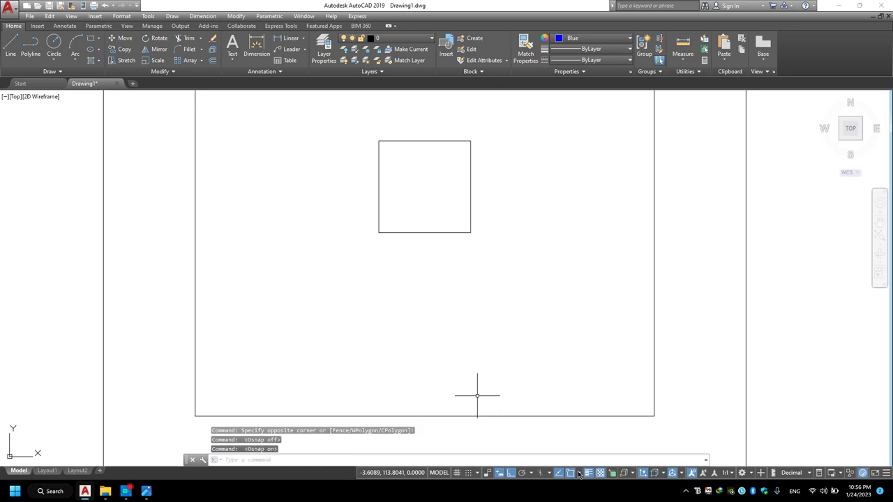
pyautogui.click(578, 474)
pyautogui.click(594, 460)
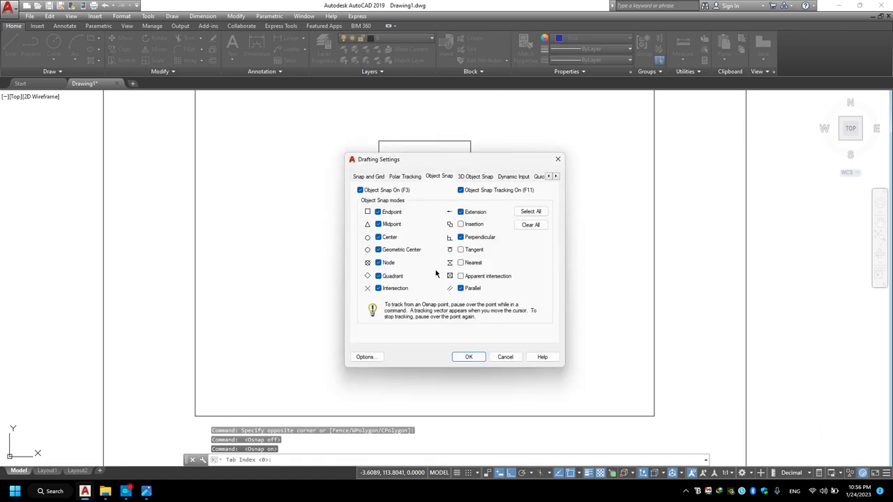
pyautogui.click(558, 159)
# - Zoom out and regenerate so all three nested squares are visible
pyautogui.scroll(-5, 439, 245)
pyautogui.moveTo(439, 245); pyautogui.dragTo(436, 247, button='middle')
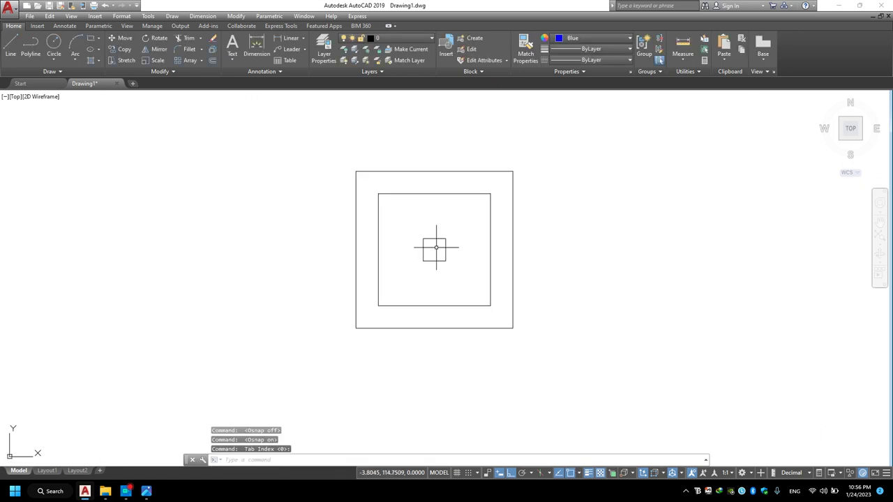
pyautogui.write('re')
pyautogui.press('Return')
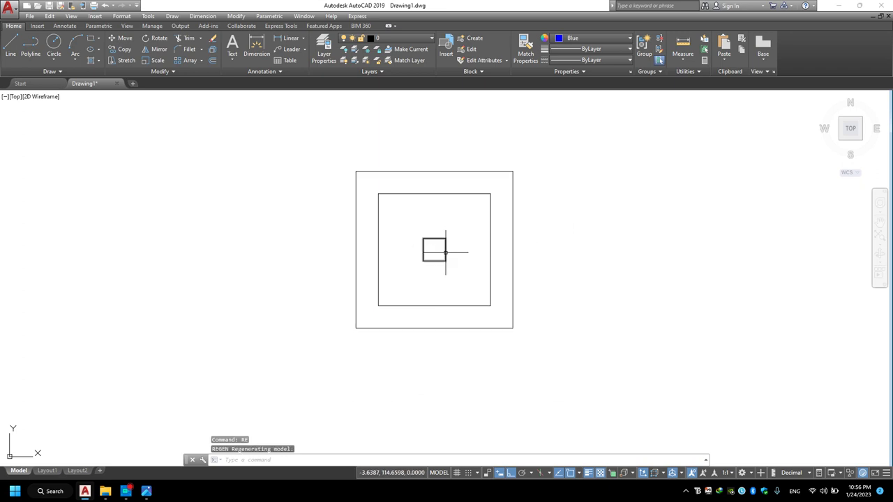
pyautogui.press('Escape')
pyautogui.click(444, 250)
pyautogui.press('Escape')
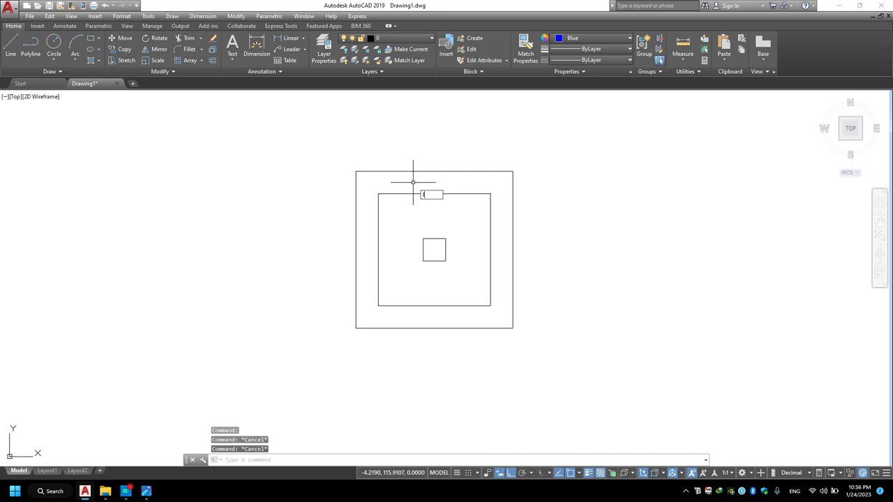
# - Cancel the started line, then crossing-select all three nested squares and delete them
pyautogui.press('Return')
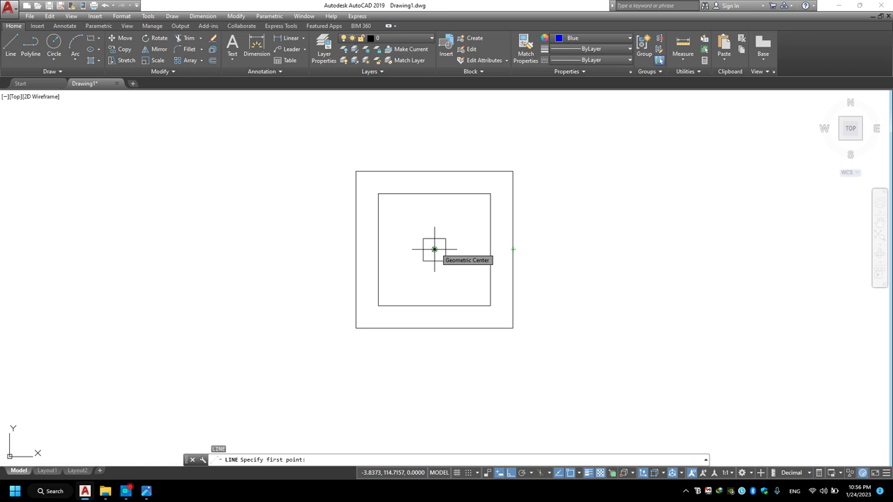
pyautogui.scroll(3, 434, 249)
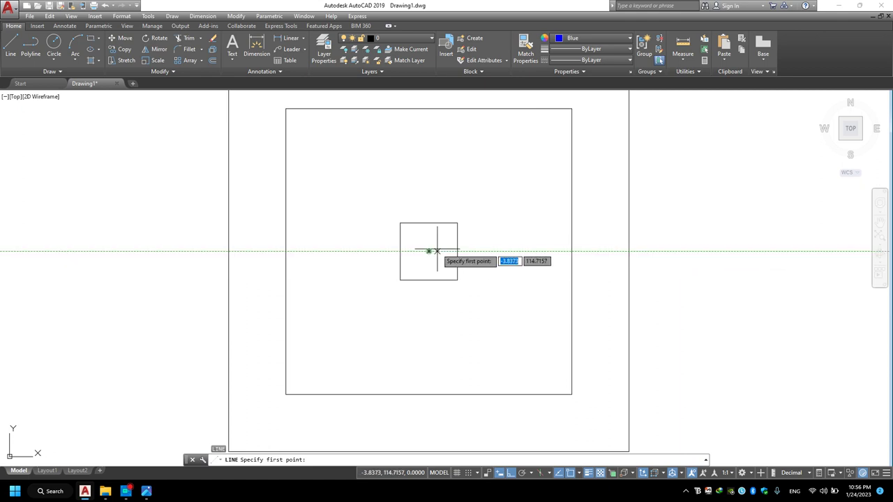
pyautogui.press('Escape')
pyautogui.scroll(-4, 429, 251)
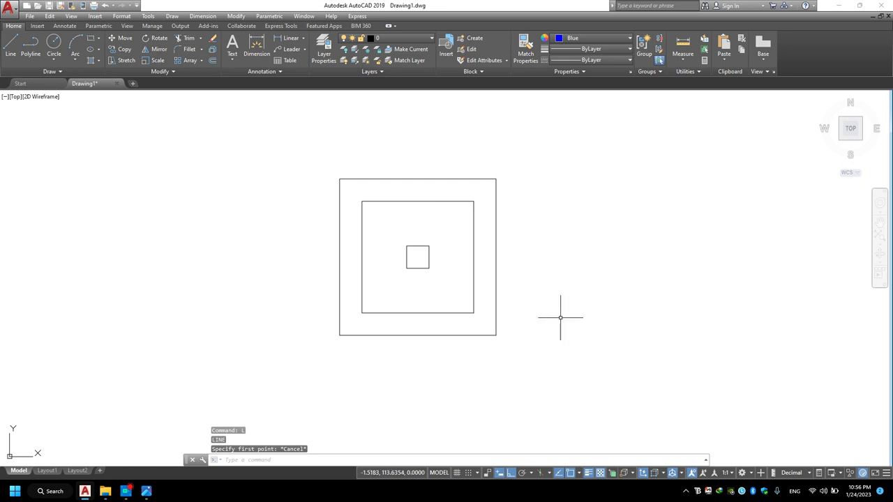
pyautogui.click(534, 149)
pyautogui.click(206, 420)
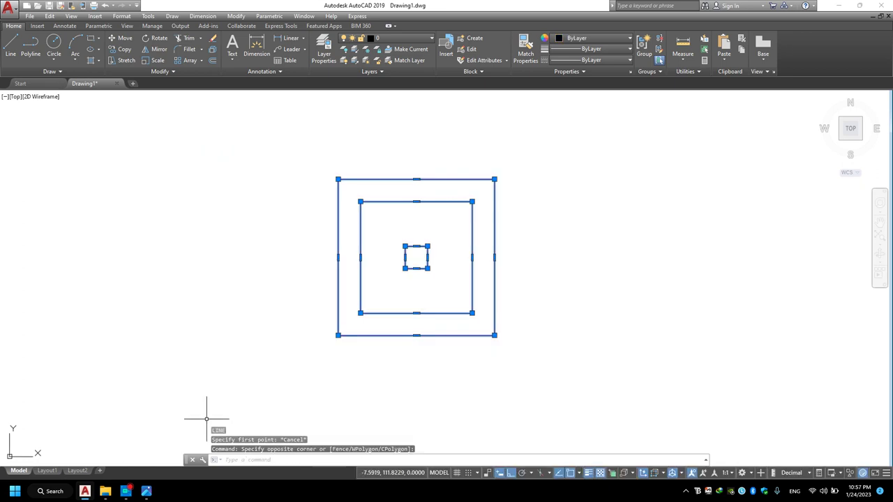
pyautogui.press('Delete')
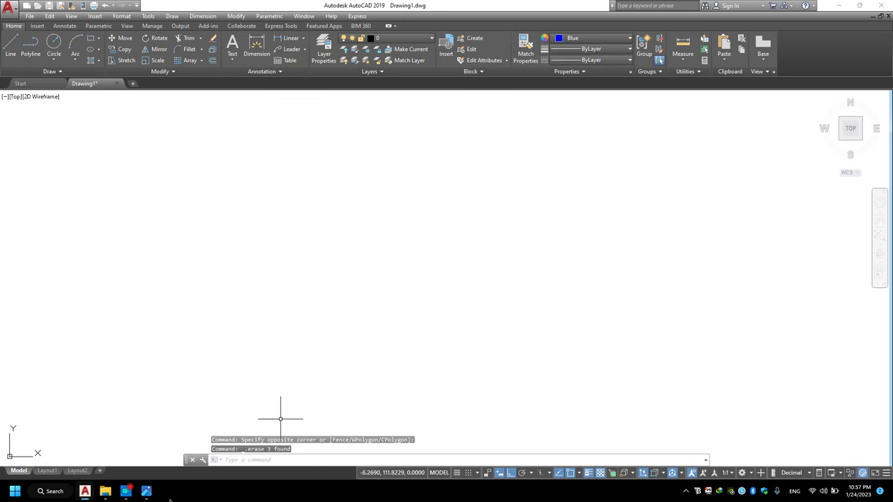
pyautogui.click(146, 491)
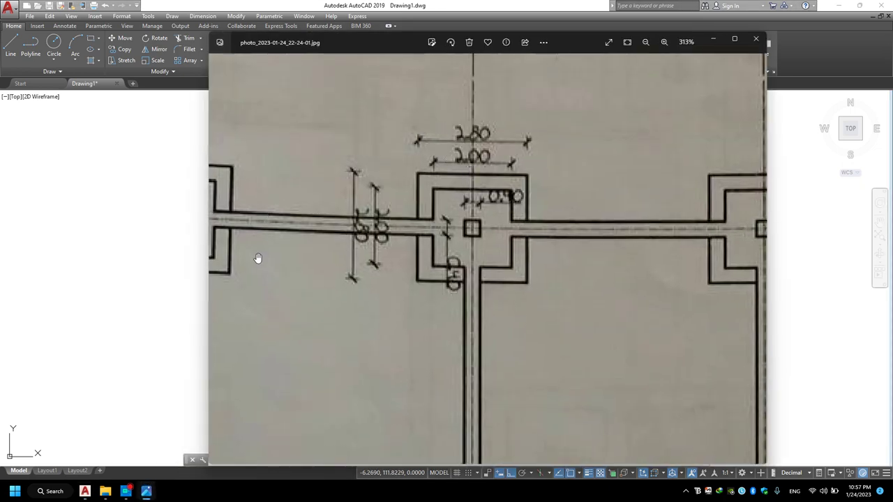
pyautogui.moveTo(323, 311); pyautogui.dragTo(401, 311)
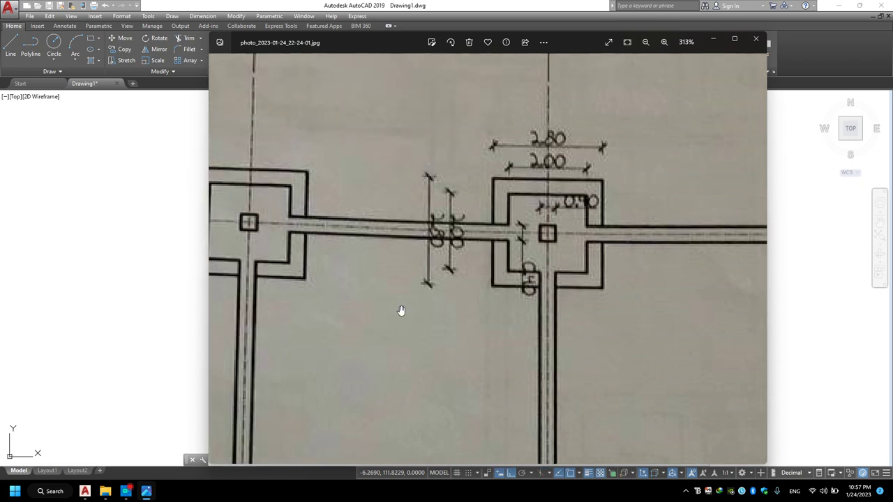
pyautogui.scroll(2, 326, 240)
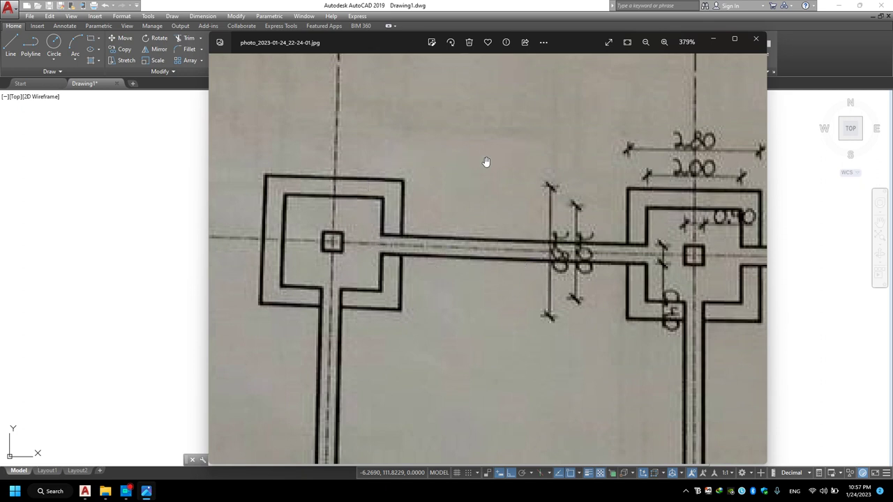
pyautogui.click(718, 35)
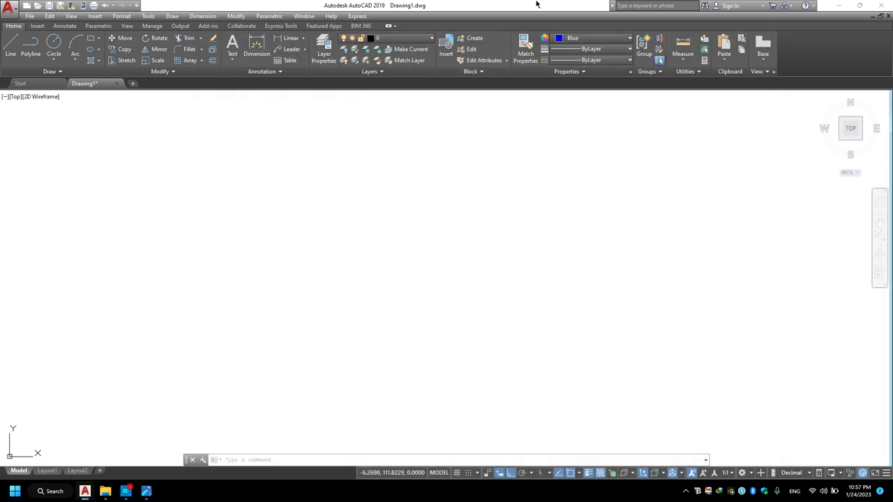
# - Set the lineweight for new objects to 0.60 mm
pyautogui.click(572, 48)
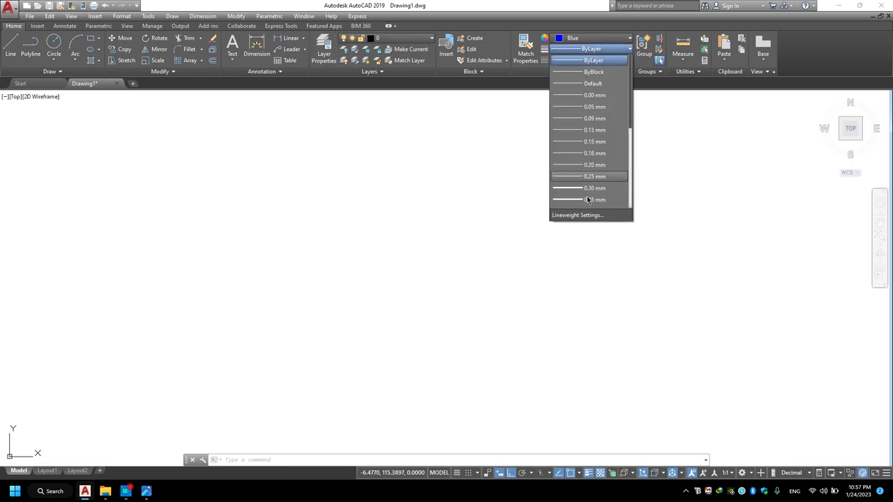
pyautogui.scroll(-2, 572, 184)
pyautogui.click(580, 178)
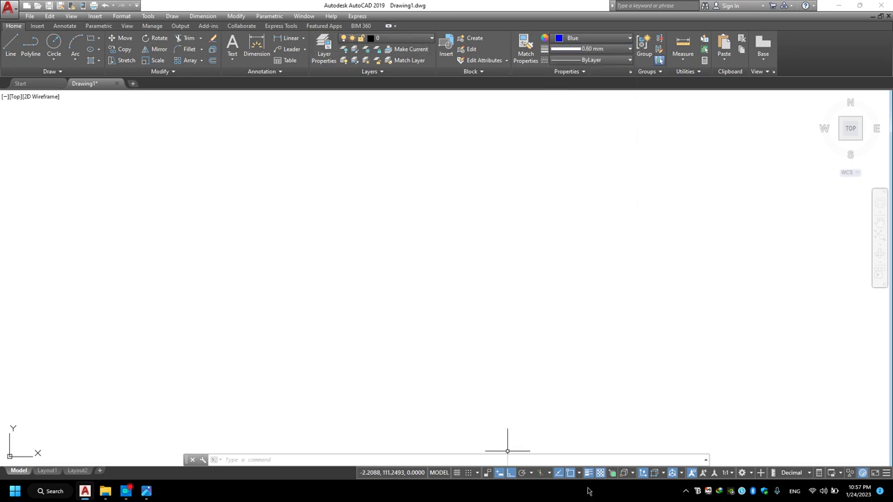
# - With Ortho off, draw an eight-segment zigzag polyline across the drawing
pyautogui.click(31, 45)
pyautogui.click(106, 312)
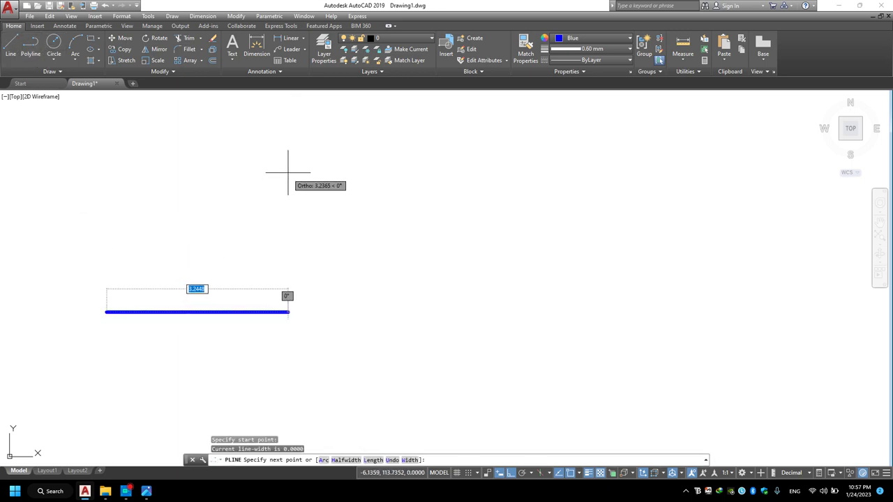
pyautogui.click(510, 473)
pyautogui.click(264, 175)
pyautogui.click(305, 263)
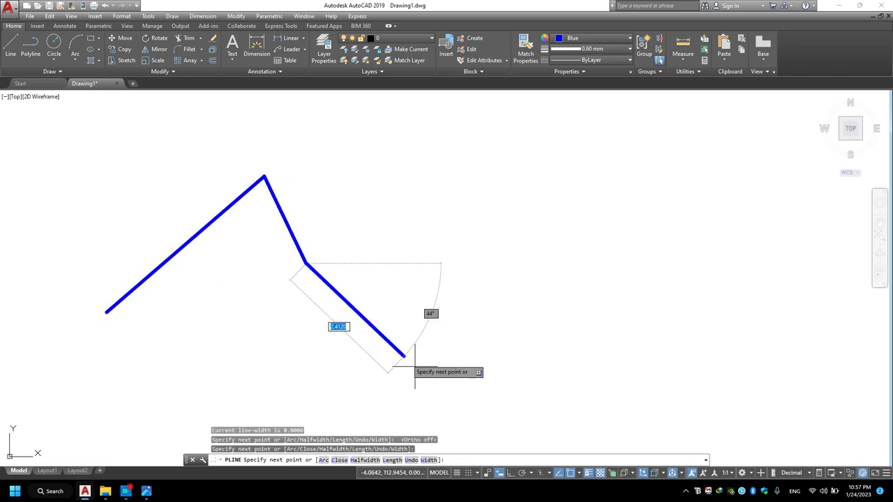
pyautogui.click(420, 371)
pyautogui.click(454, 190)
pyautogui.click(581, 284)
pyautogui.click(654, 185)
pyautogui.click(713, 387)
pyautogui.click(787, 200)
pyautogui.press('Escape')
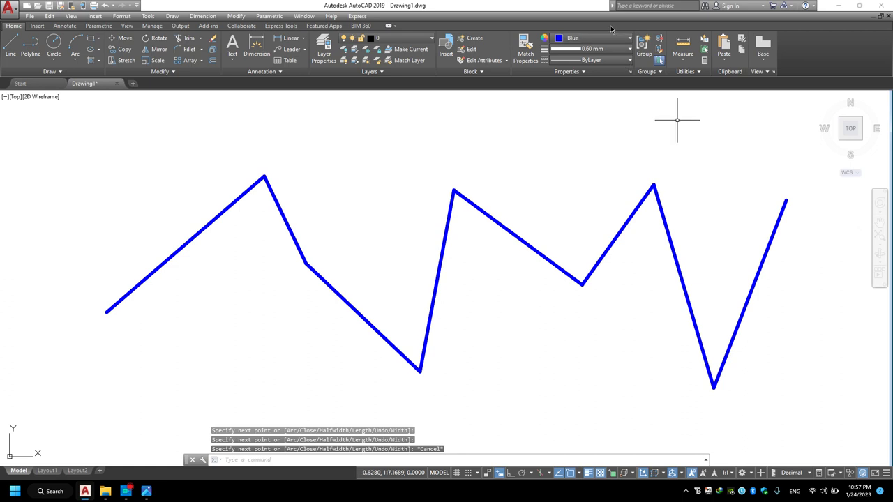
pyautogui.click(600, 38)
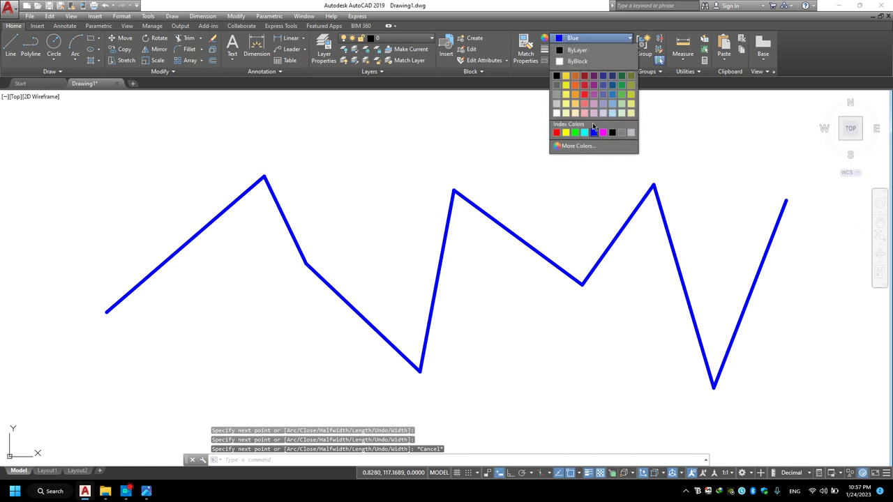
# - In red, draw a three-point polyline fanning from the right across the zigzag
pyautogui.click(557, 133)
pyautogui.click(30, 45)
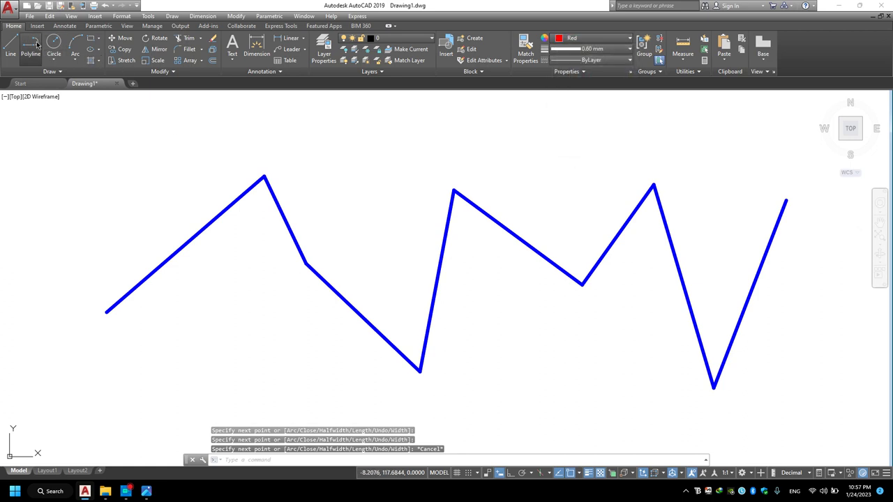
pyautogui.click(843, 242)
pyautogui.click(115, 236)
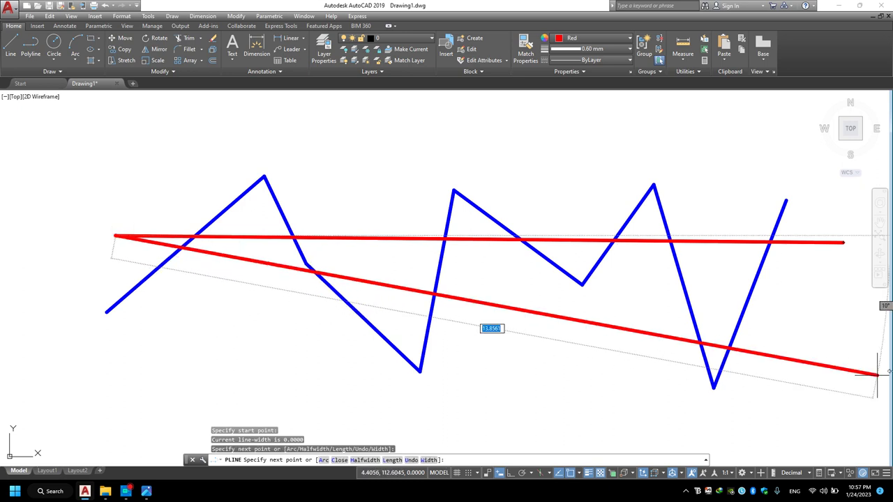
pyautogui.click(815, 334)
pyautogui.press('Escape')
# - Recentre the view and start the Trim command with TR
pyautogui.moveTo(463, 240); pyautogui.dragTo(386, 198, button='middle')
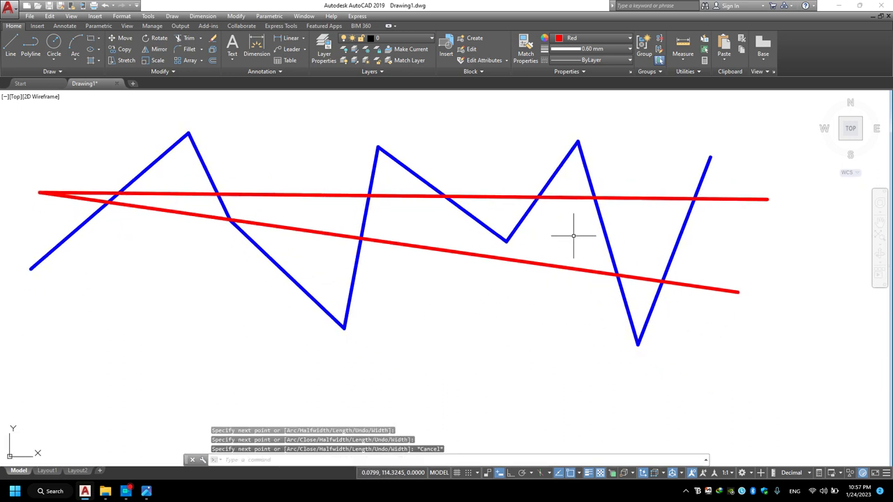
pyautogui.click(585, 161)
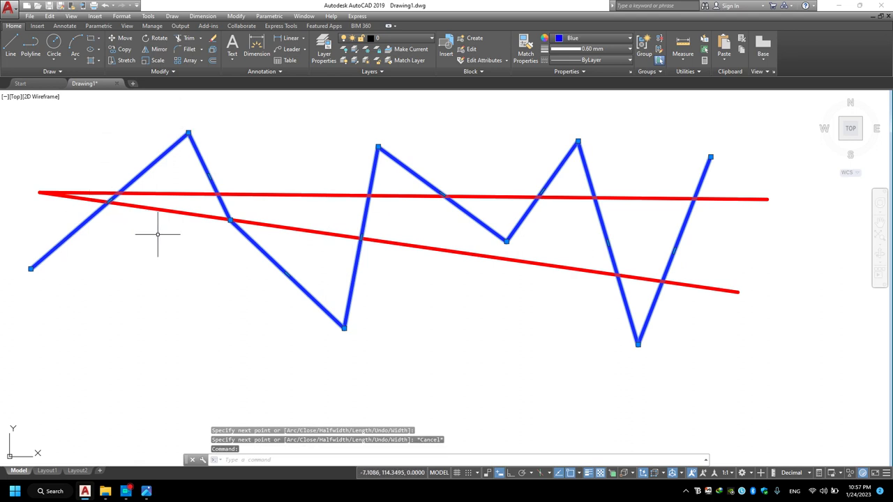
pyautogui.press('Escape')
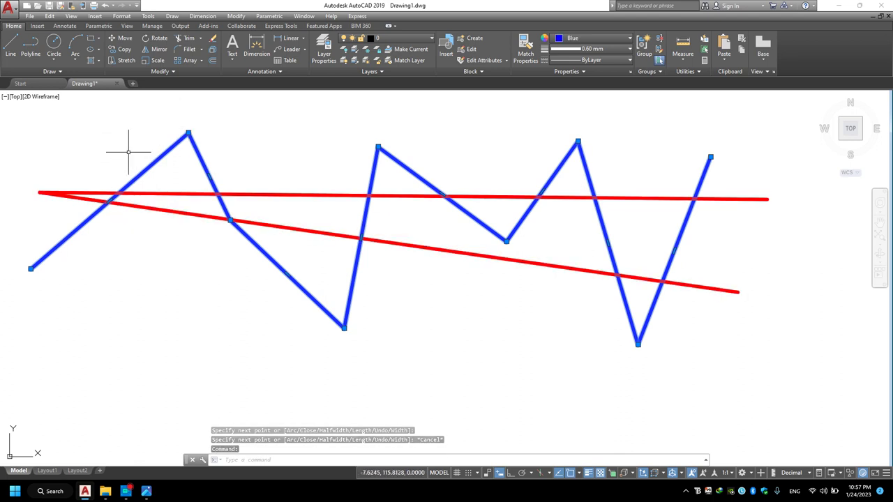
pyautogui.press('Escape')
pyautogui.moveTo(221, 165); pyautogui.dragTo(244, 170, button='middle')
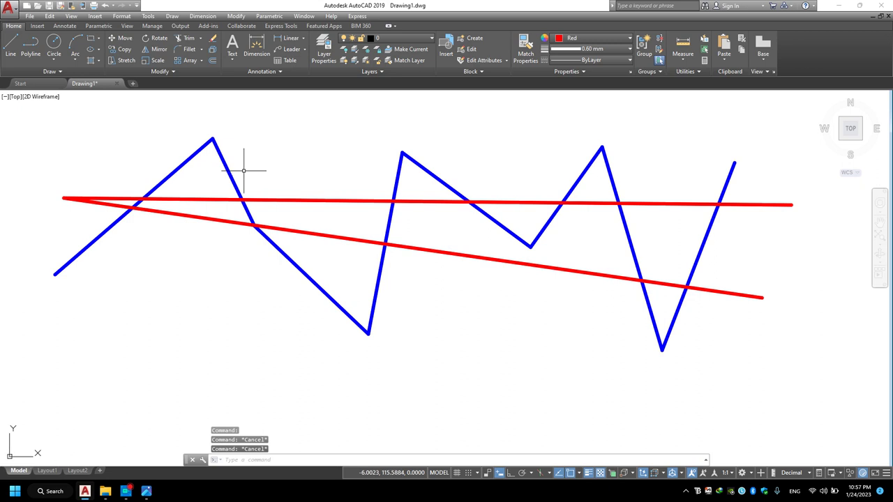
pyautogui.write('Tr')
pyautogui.press('Return')
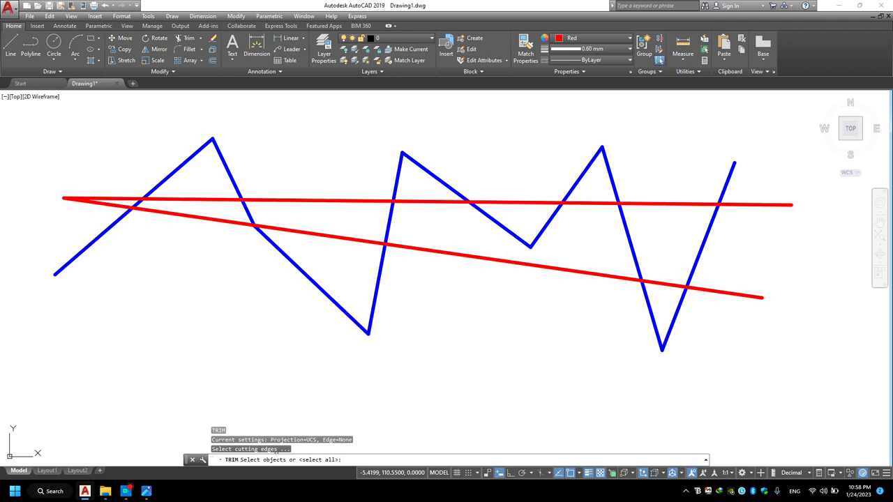
# - Using all objects as cutting edges, trim the five blue zigzag pieces between the red lines
pyautogui.press('Return')
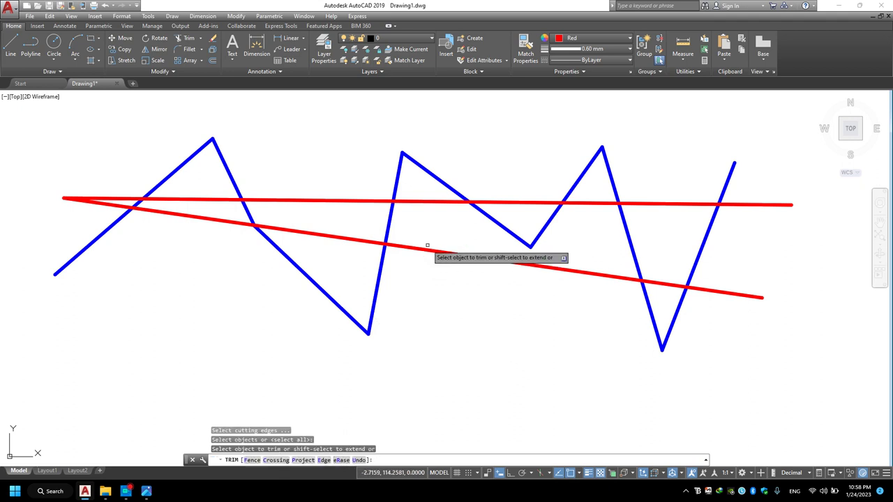
pyautogui.click(389, 224)
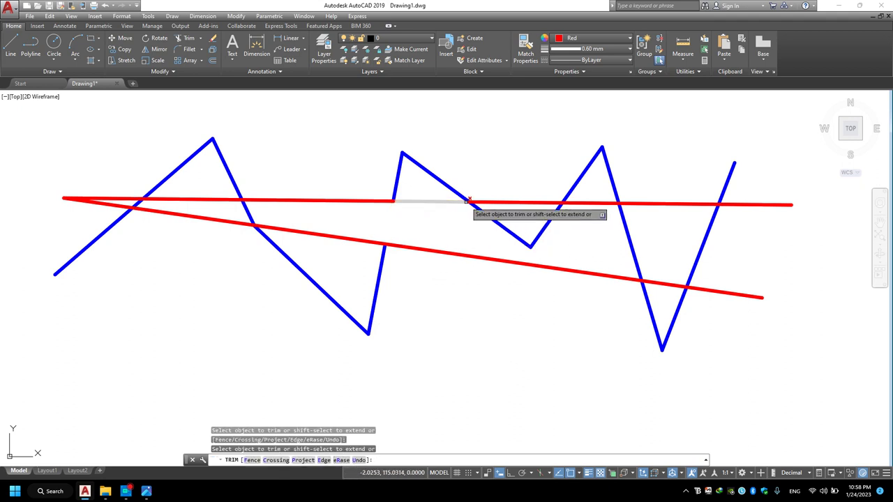
pyautogui.click(482, 211)
pyautogui.click(546, 223)
pyautogui.click(629, 241)
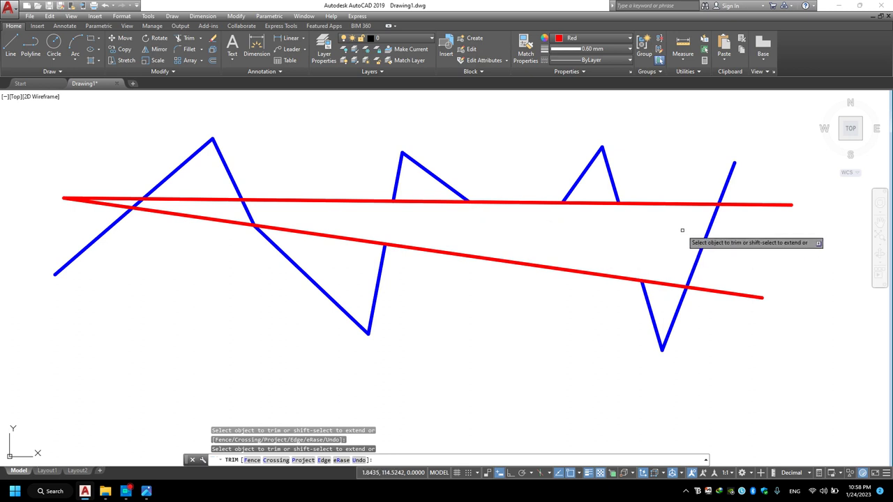
pyautogui.click(700, 245)
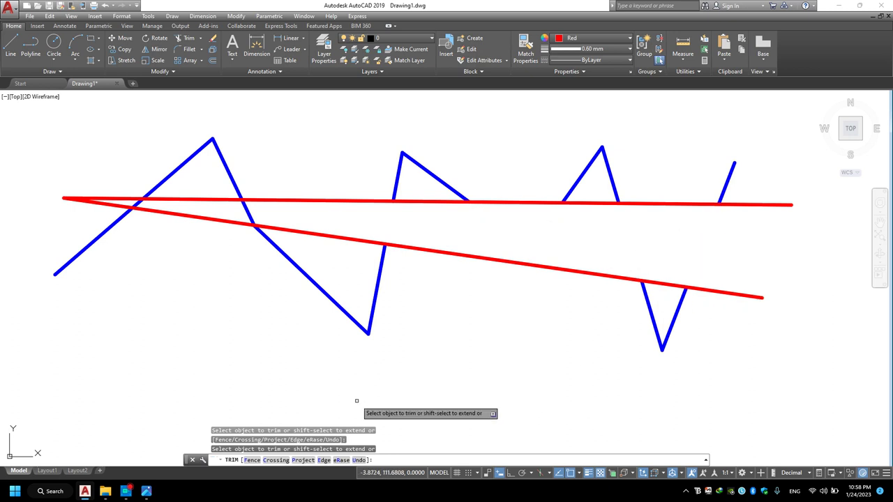
pyautogui.click(146, 491)
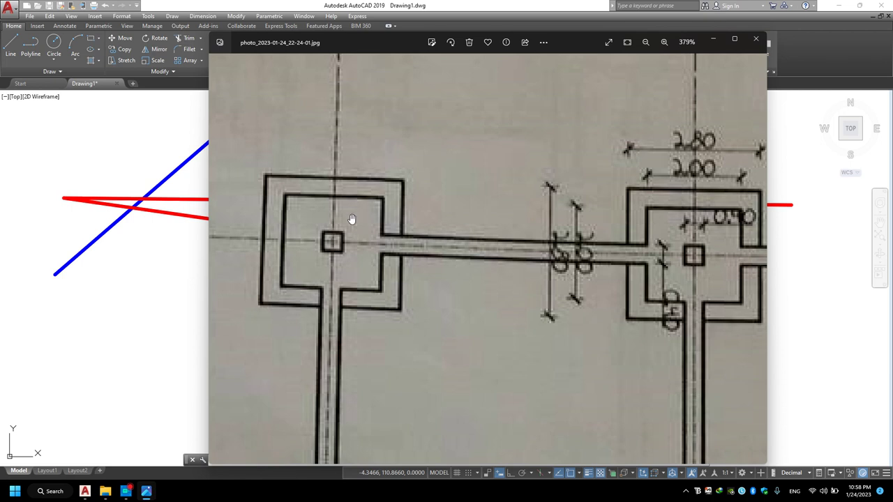
# - Minimise the sketch photo, end the trim and pan the drawing into view
pyautogui.click(712, 40)
pyautogui.scroll(-4, 348, 210)
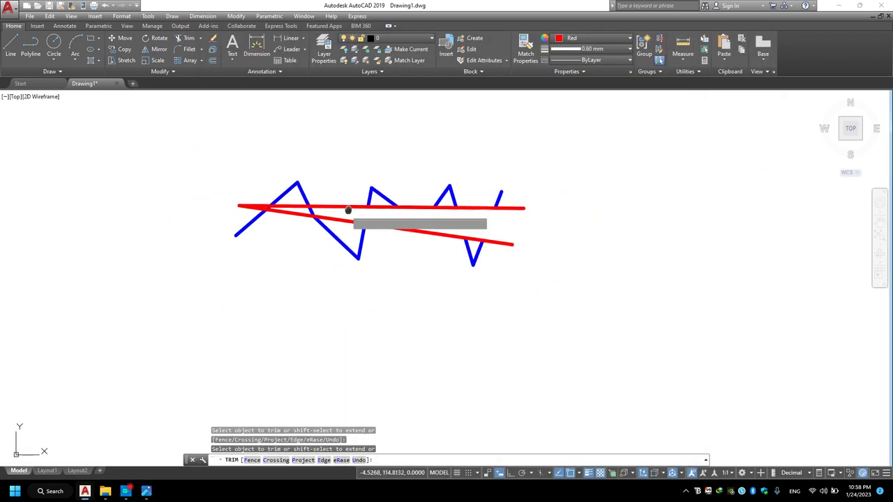
pyautogui.press('Escape')
pyautogui.moveTo(340, 200); pyautogui.dragTo(381, 201, button='middle')
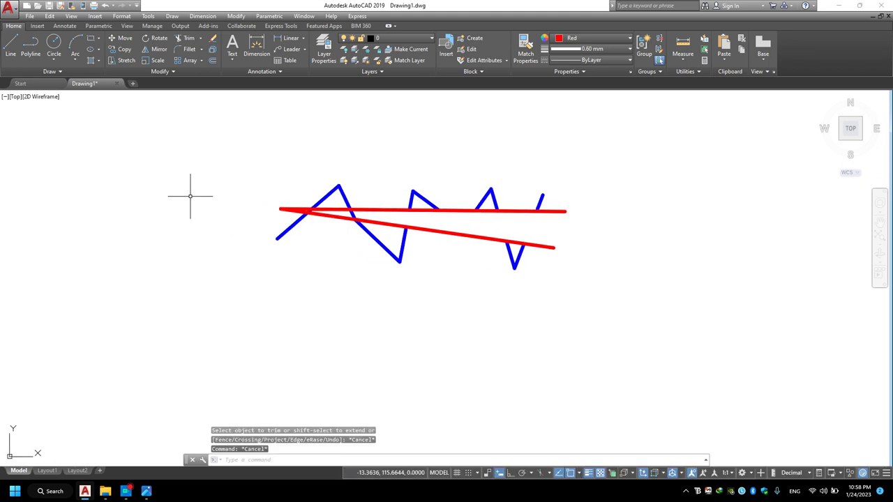
pyautogui.moveTo(191, 194)
pyautogui.mouseDown(button='middle')
pyautogui.moveTo(278, 215)
pyautogui.moveTo(335, 207)
pyautogui.mouseUp(button='middle')
# - Draw a tall vertical red line with Ortho on, left of the existing lines
pyautogui.click(10, 46)
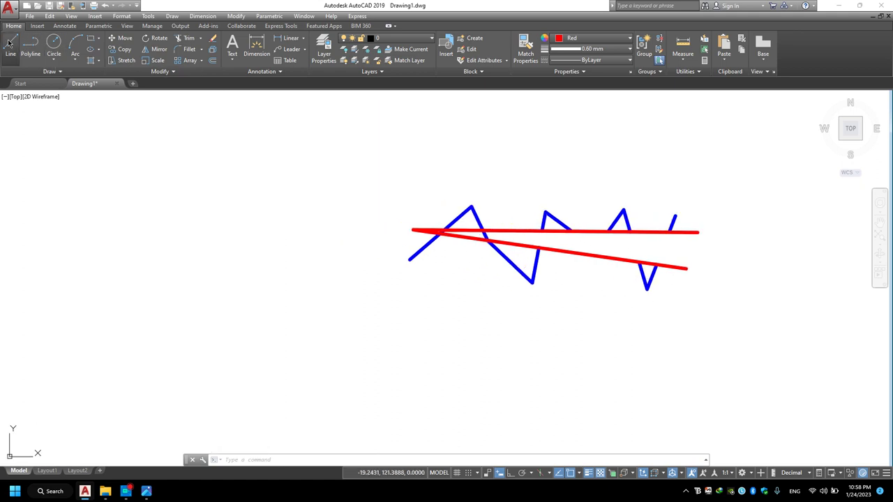
pyautogui.click(117, 172)
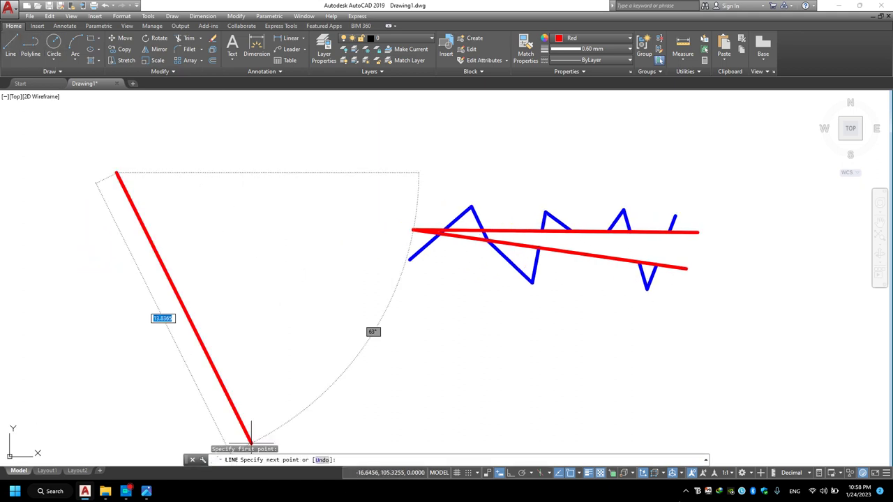
pyautogui.click(510, 473)
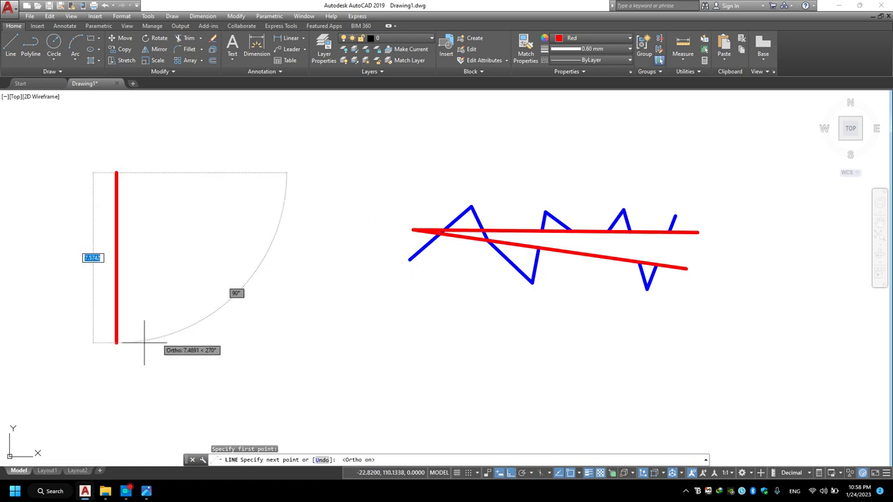
pyautogui.click(116, 377)
pyautogui.press('Escape')
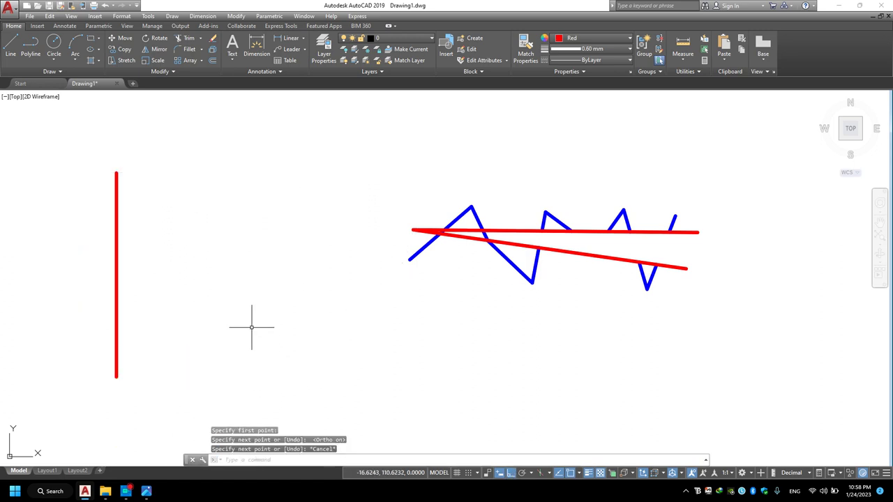
pyautogui.write('l')
pyautogui.press('Return')
# - Draw a horizontal red line across the drawing and try grip-stretching its left end
pyautogui.click(436, 296)
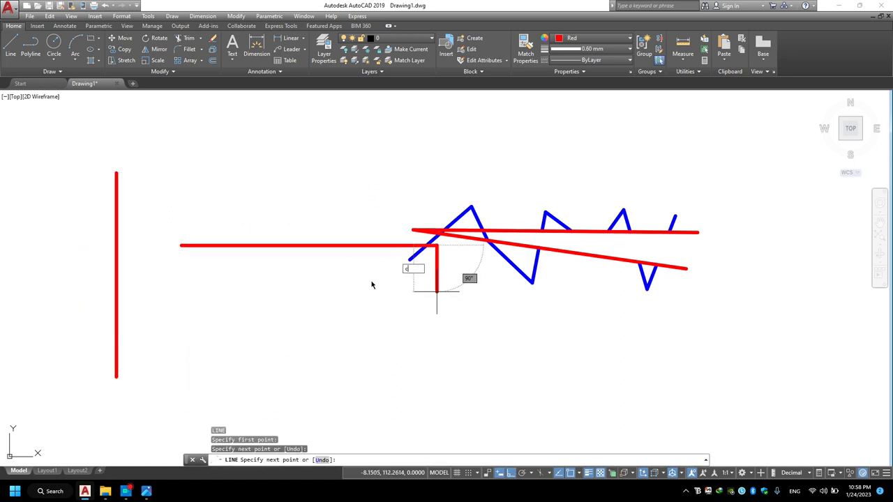
pyautogui.click(330, 245)
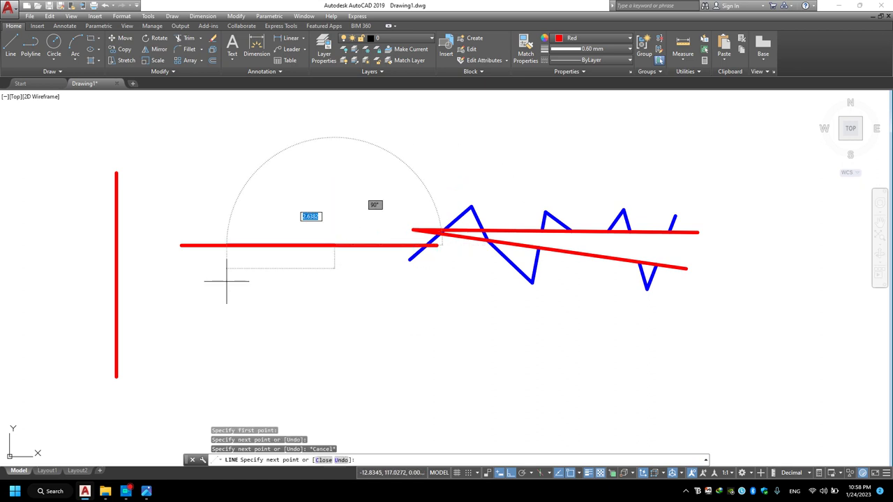
pyautogui.press('Escape')
pyautogui.click(223, 245)
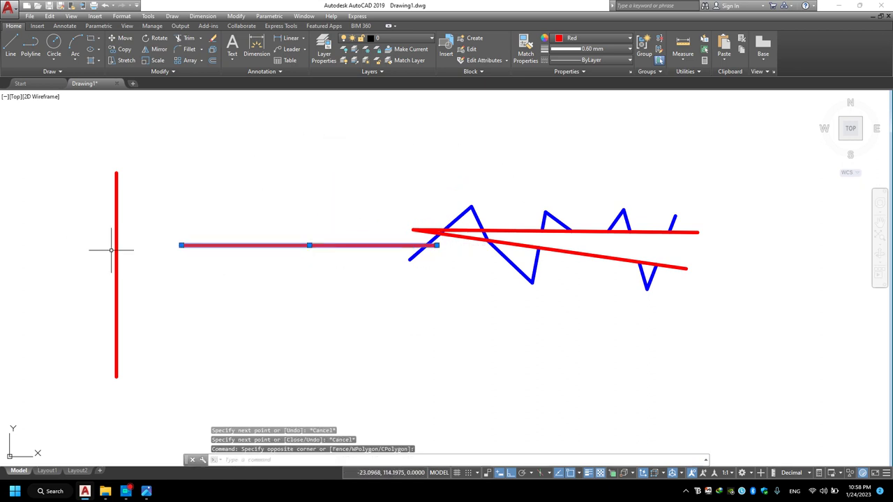
pyautogui.press('Escape')
pyautogui.press('Escape')
pyautogui.press('Escape')
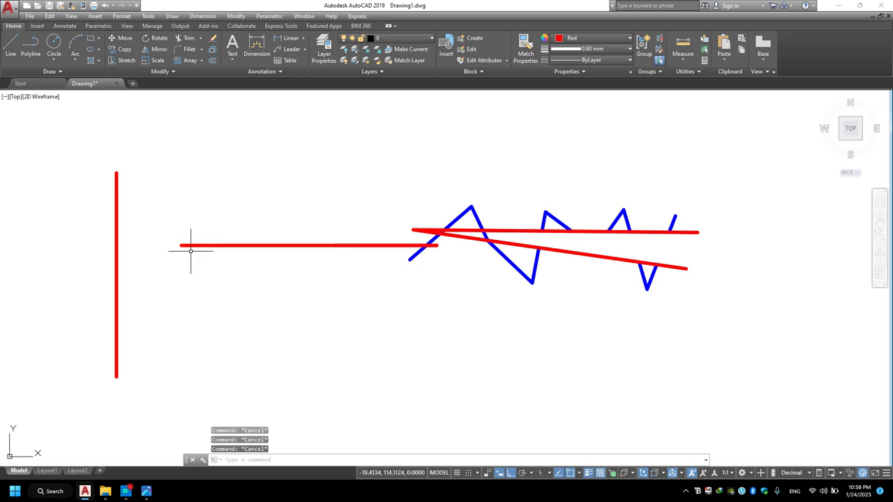
pyautogui.click(182, 246)
pyautogui.click(181, 252)
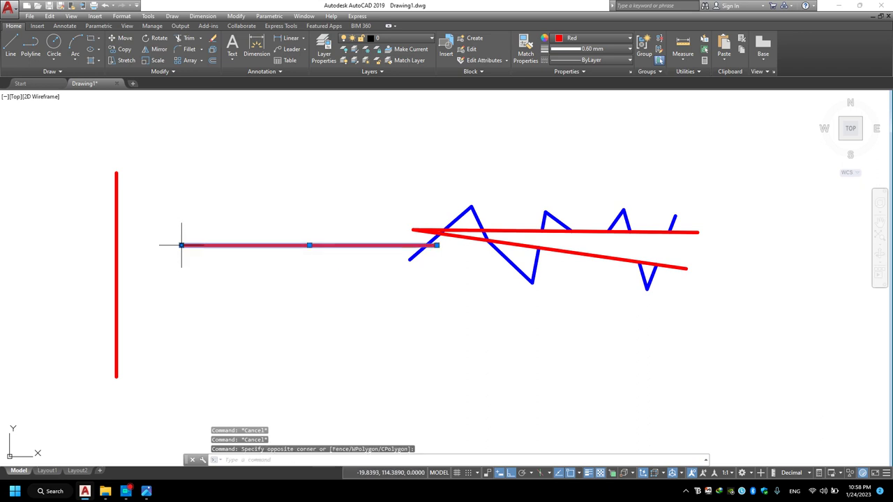
pyautogui.click(181, 244)
pyautogui.press('Down')
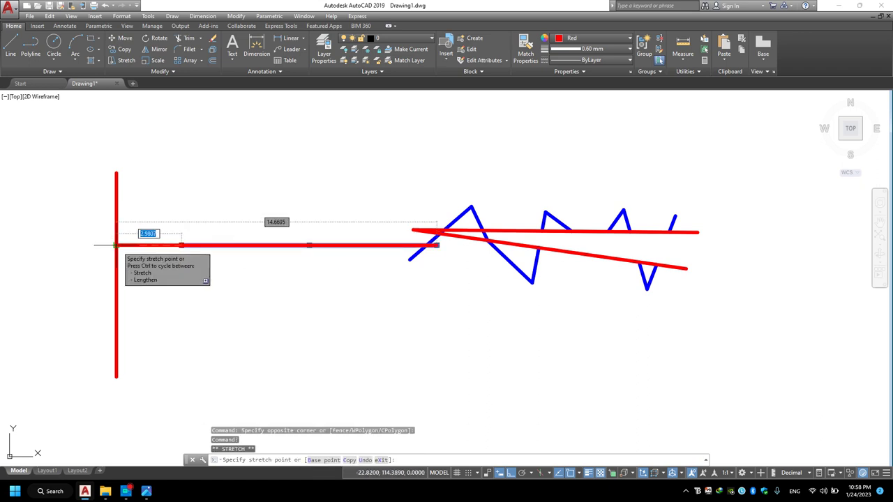
pyautogui.press('Escape')
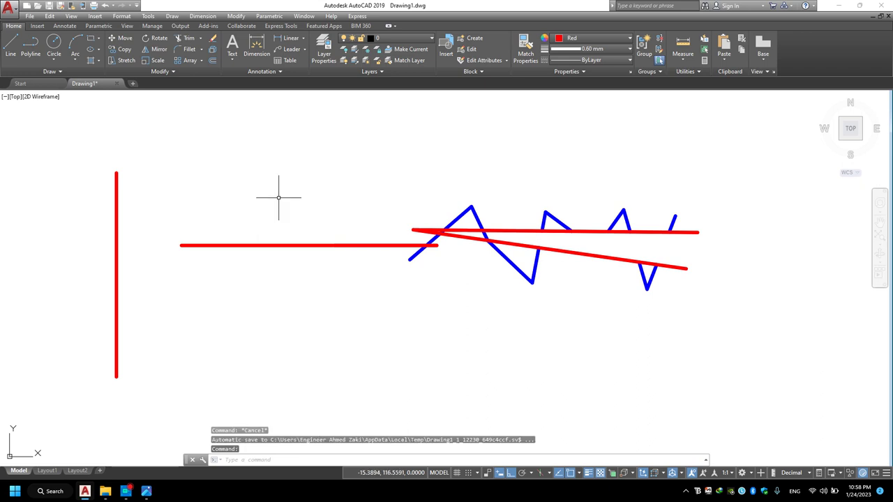
# - Try extending lines with EXTEND using all objects as boundaries, then cancel
pyautogui.write('e')
pyautogui.press('Return')
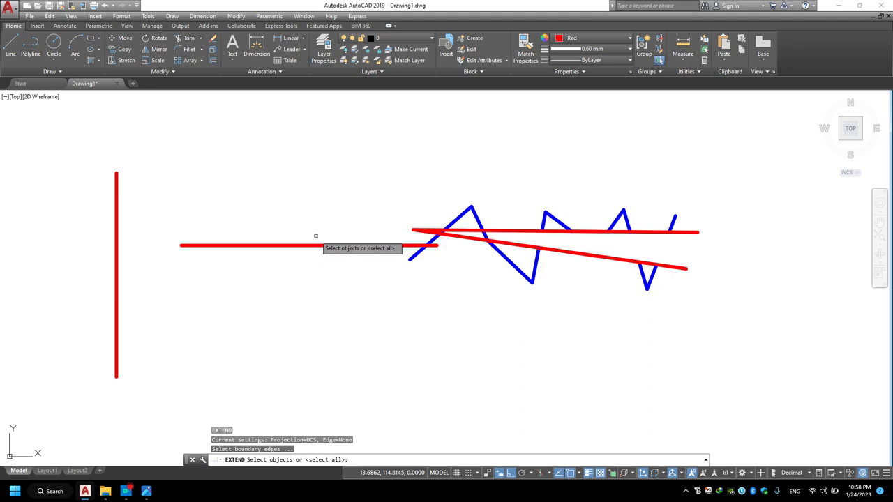
pyautogui.press('Return')
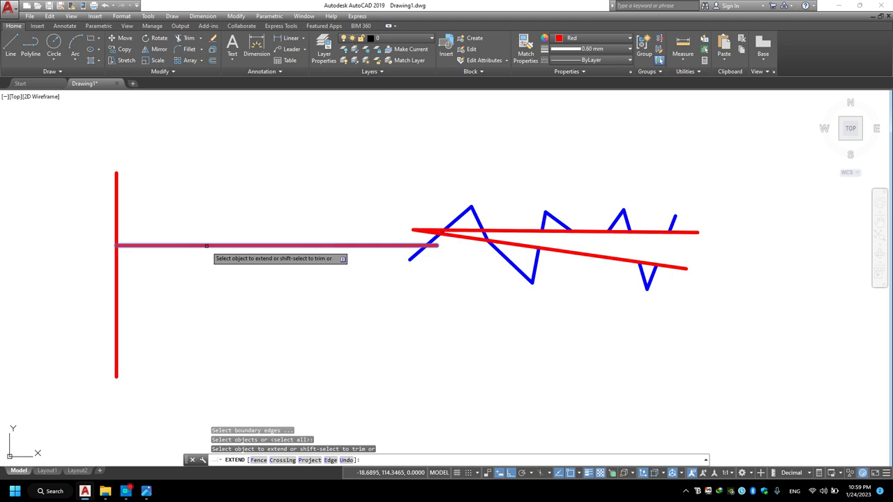
pyautogui.press('Escape')
# - Crossing-select and delete the left vertical and horizontal lines, then bring the sketch photo back
pyautogui.click(313, 206)
pyautogui.click(47, 304)
pyautogui.press('Delete')
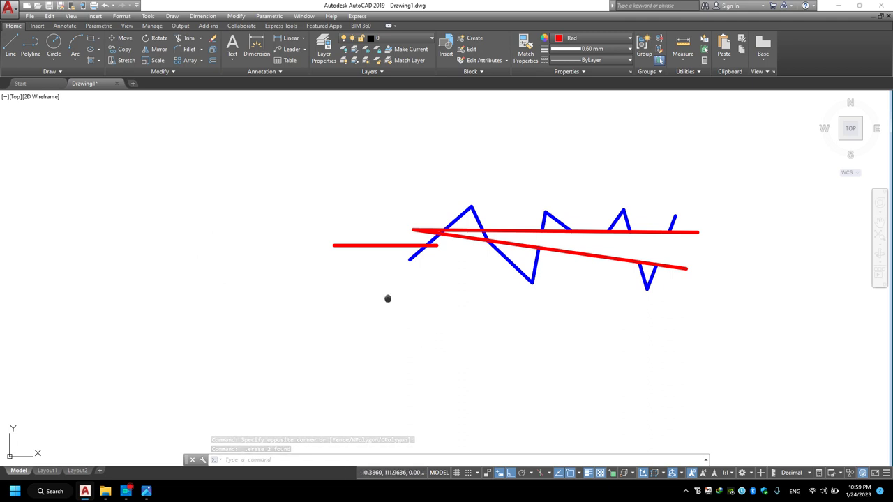
pyautogui.moveTo(388, 299); pyautogui.dragTo(444, 313, button='middle')
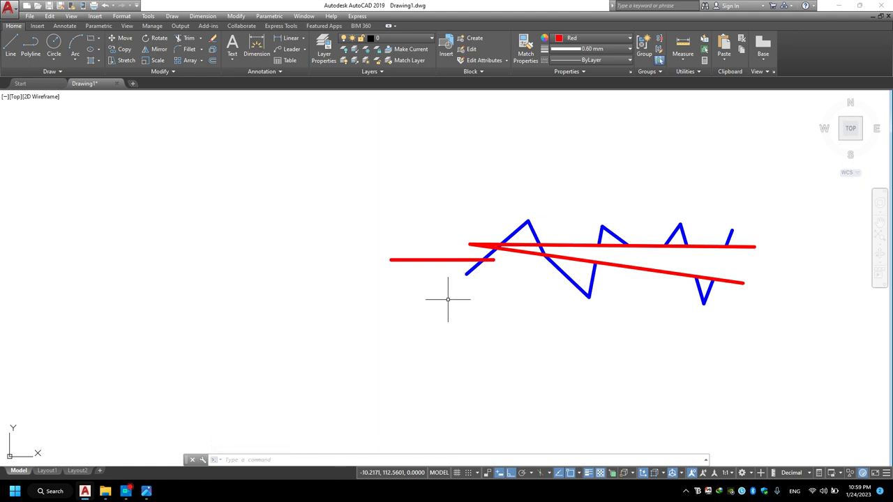
pyautogui.click(146, 491)
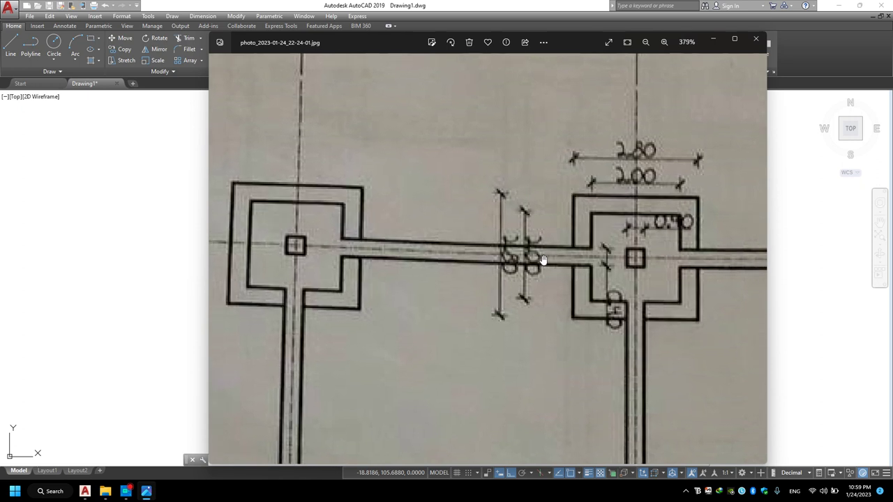
# - Zoom into the sketch and pan to read the 2.80, 2.00 and 0.40 footing dimensions
pyautogui.scroll(2, 536, 242)
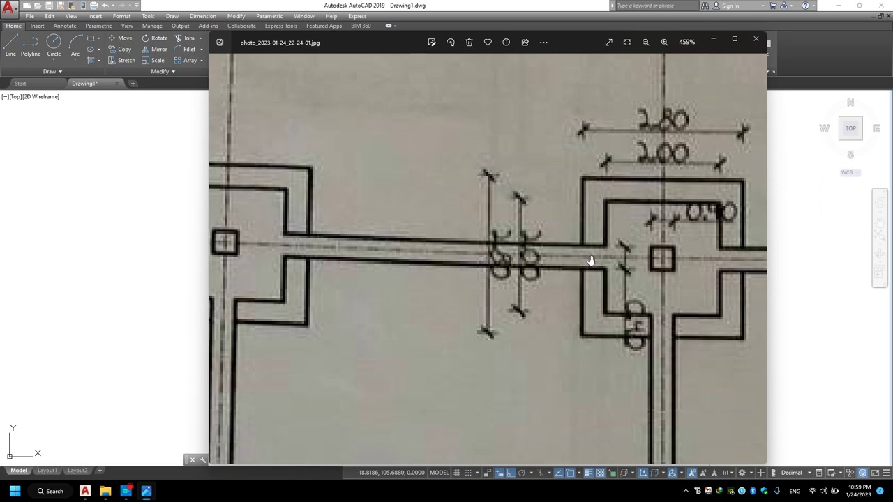
pyautogui.moveTo(584, 193); pyautogui.dragTo(528, 196)
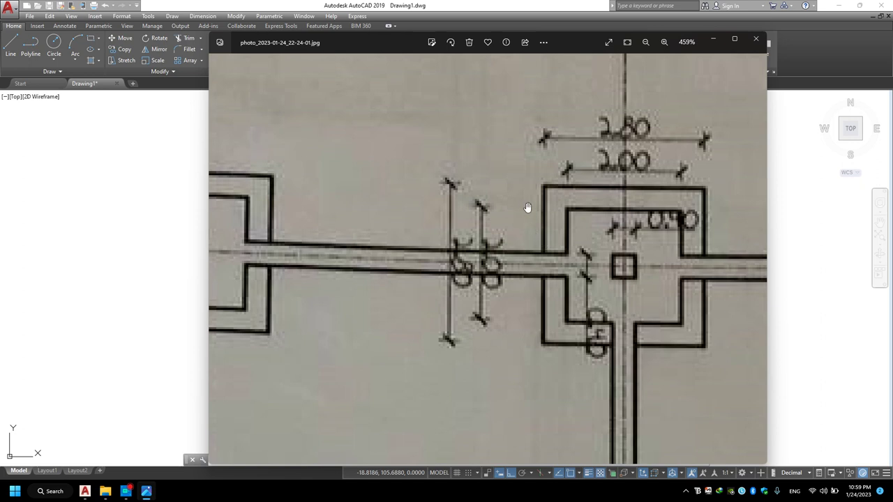
pyautogui.moveTo(498, 249); pyautogui.dragTo(485, 200)
# - Zoom the photo back out to 100% to see the whole plan, then minimise it
pyautogui.scroll(-2, 489, 231)
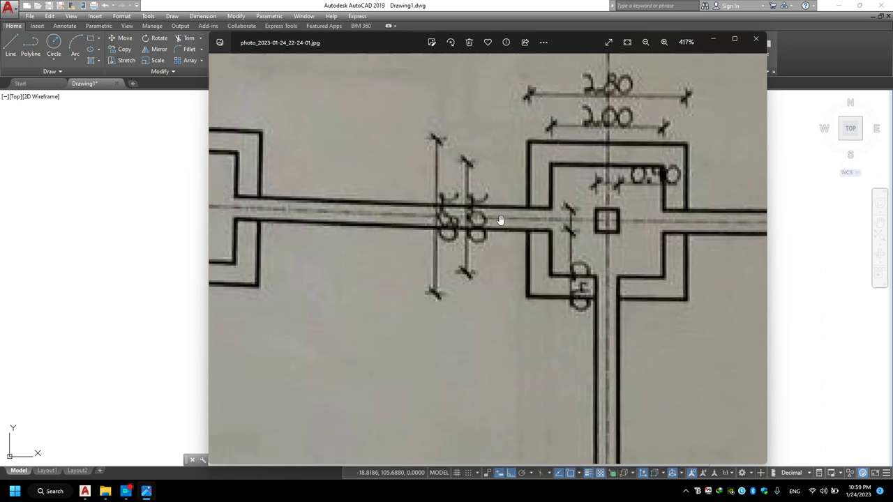
pyautogui.scroll(-2, 502, 230)
pyautogui.scroll(-1, 488, 234)
pyautogui.scroll(-2, 531, 224)
pyautogui.scroll(-2, 391, 202)
pyautogui.scroll(-1, 500, 193)
pyautogui.scroll(-2, 490, 188)
pyautogui.scroll(-1, 490, 178)
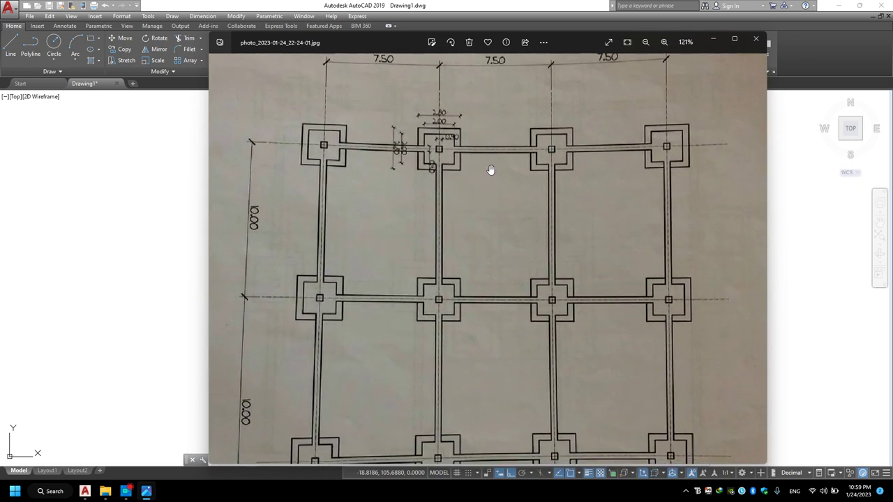
pyautogui.scroll(-2, 552, 196)
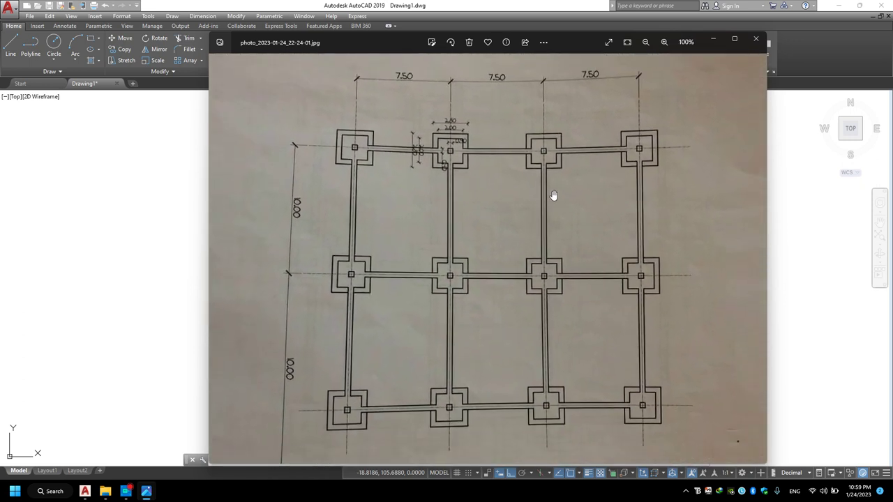
pyautogui.click(145, 493)
# - Select everything in the drawing with Ctrl+A and delete it
pyautogui.click(127, 494)
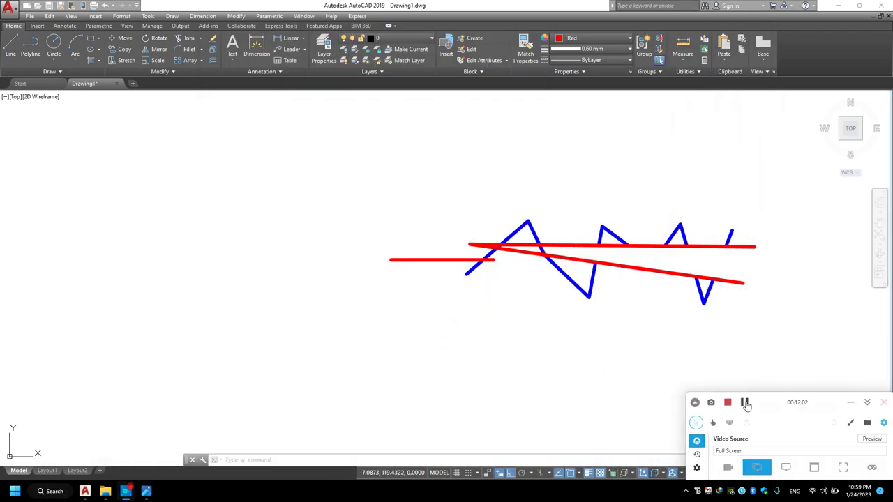
pyautogui.hotkey('ctrl', 'a')
pyautogui.press('Delete')
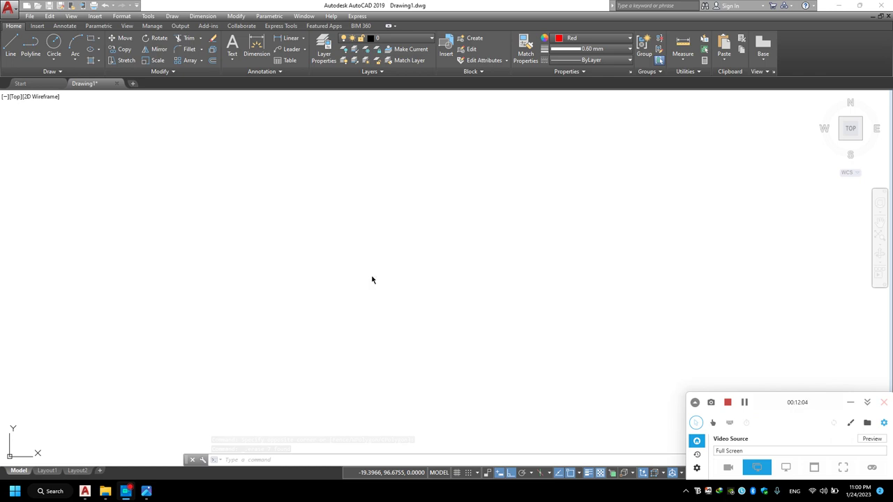
# - Reopen the foundation-plan photo, zoom it to 91%, then minimise it
pyautogui.click(147, 491)
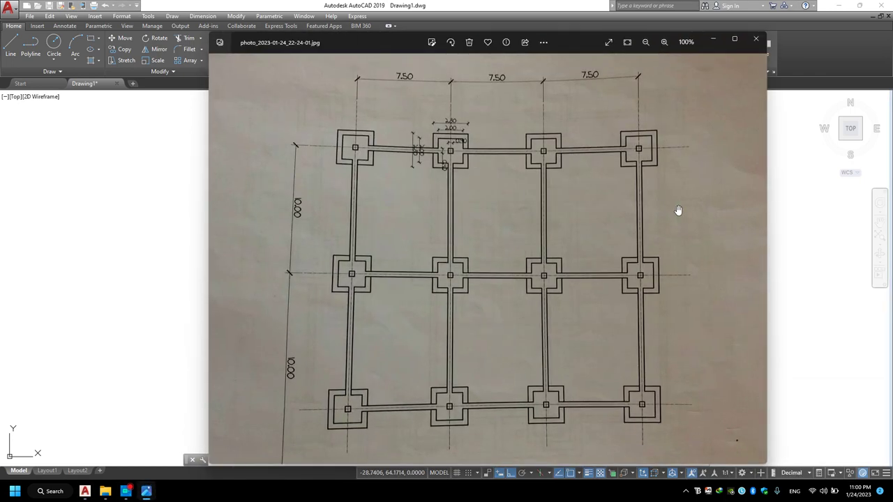
pyautogui.scroll(-1, 514, 257)
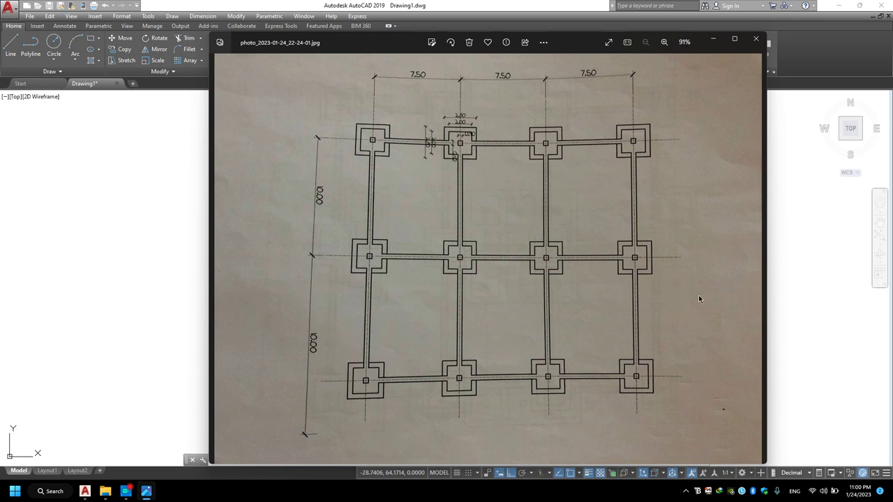
pyautogui.click(713, 39)
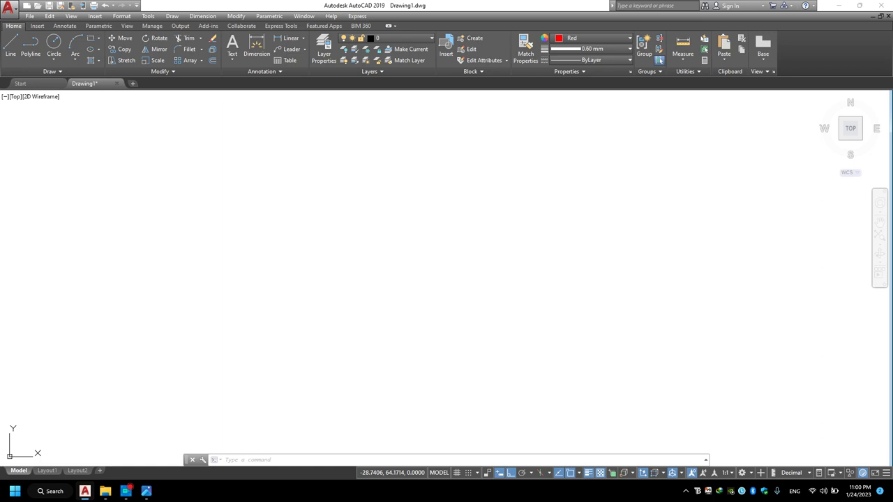
# - Start a vertical construction line with XL, then cancel it
pyautogui.write('xl')
pyautogui.press('Return')
pyautogui.write('v')
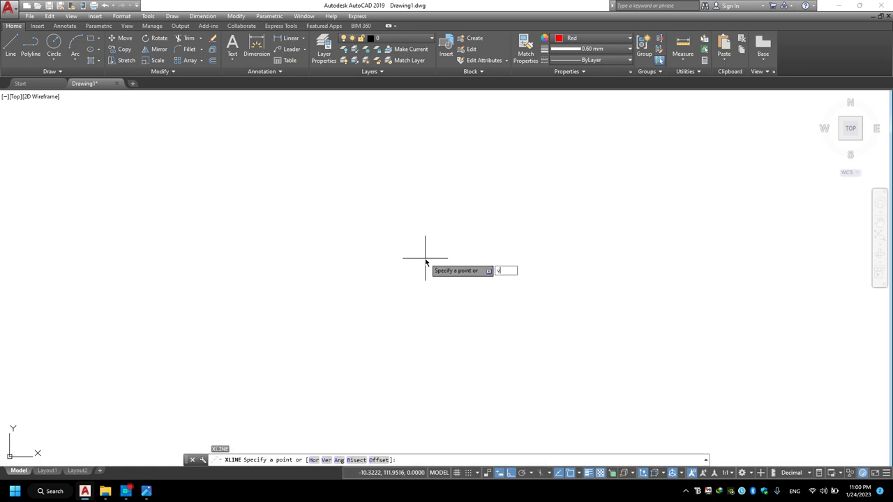
pyautogui.press('Return')
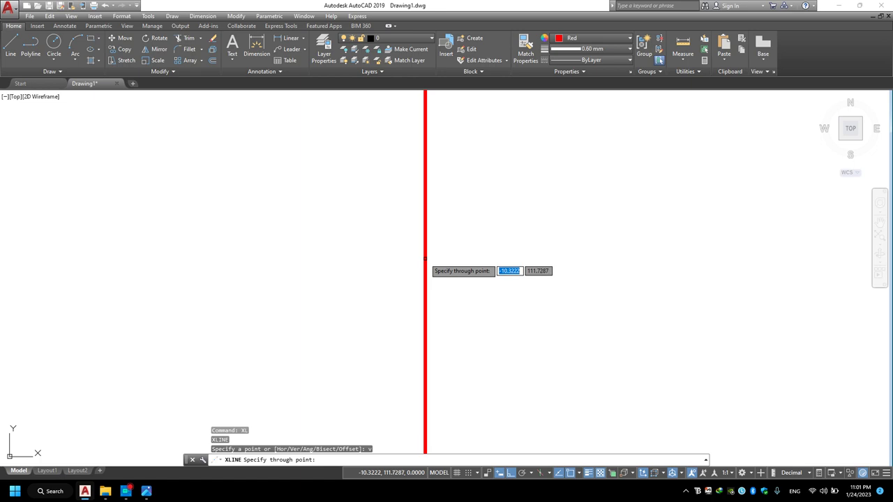
pyautogui.press('Escape')
pyautogui.press('Escape')
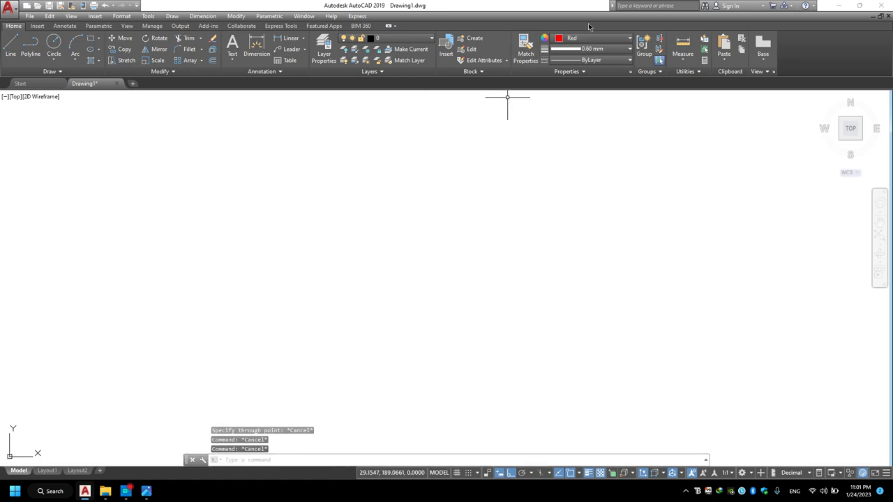
# - Set the current colour and lineweight both to ByLayer
pyautogui.click(592, 38)
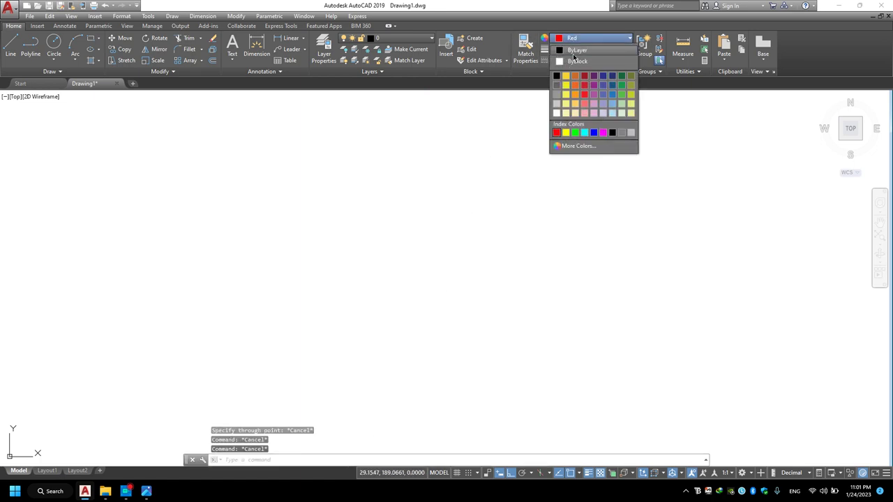
pyautogui.click(574, 51)
pyautogui.click(592, 49)
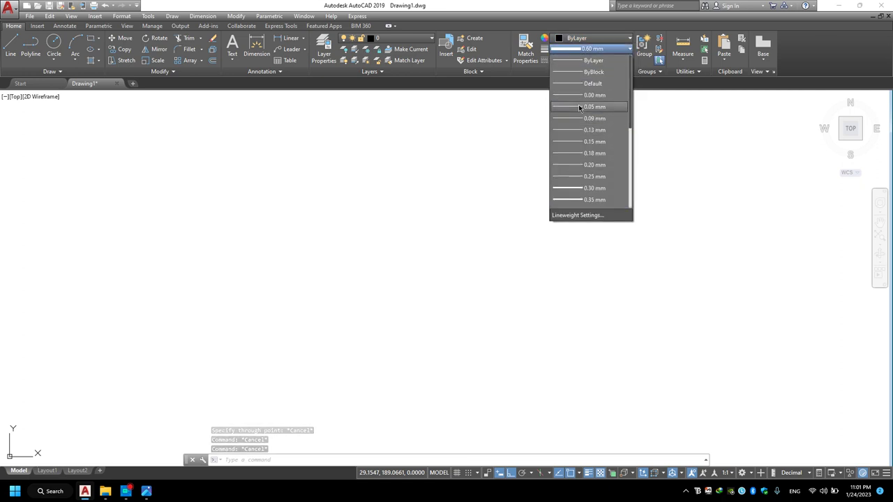
pyautogui.click(579, 60)
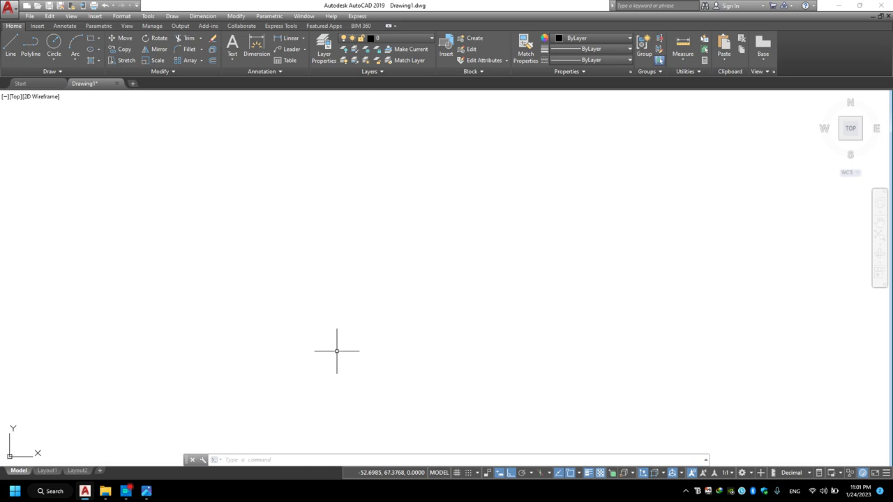
# - Place the first vertical construction line, then glance at the sketch photo
pyautogui.write('xl')
pyautogui.press('Return')
pyautogui.write('v')
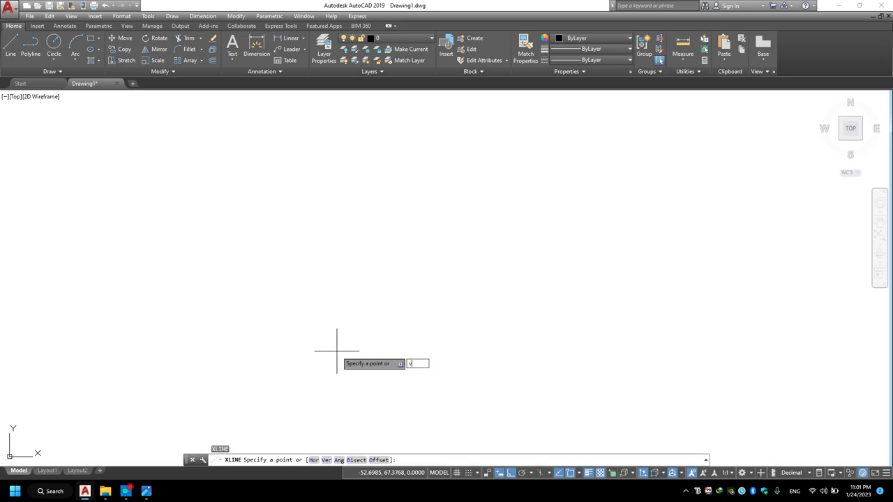
pyautogui.press('Return')
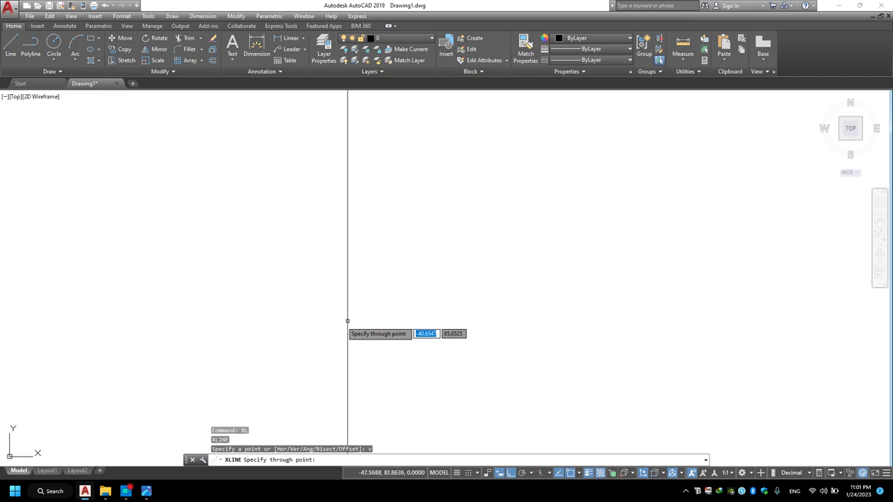
pyautogui.click(307, 325)
pyautogui.press('Escape')
pyautogui.click(349, 293)
pyautogui.click(259, 315)
pyautogui.press('Escape')
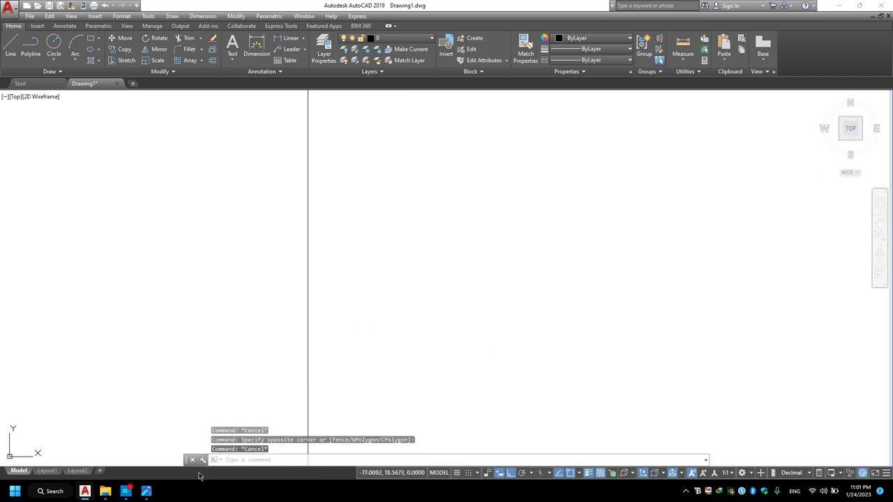
pyautogui.click(146, 491)
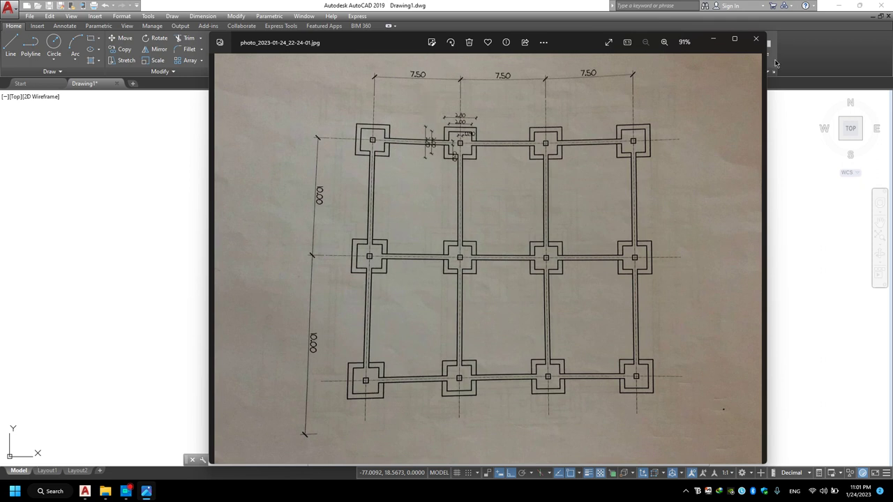
pyautogui.click(713, 40)
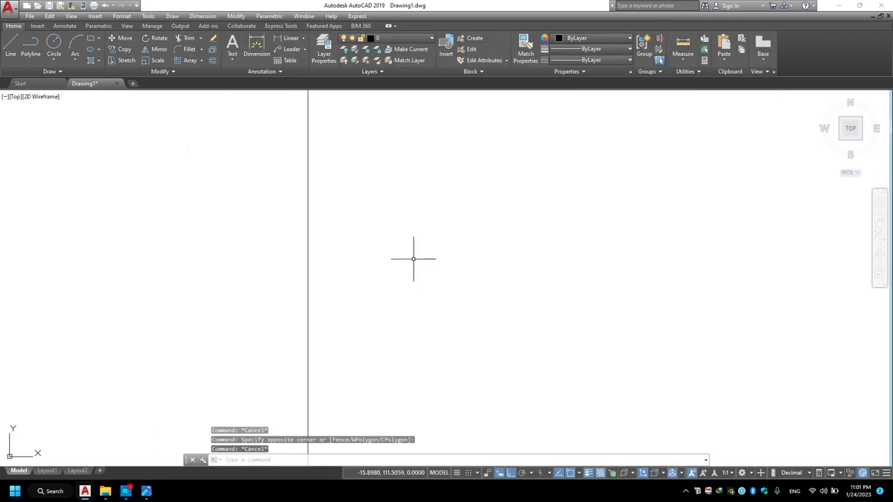
pyautogui.write('o')
# - Offset the vertical line 7.5 to the right twice, then compare with the sketch
pyautogui.press('Return')
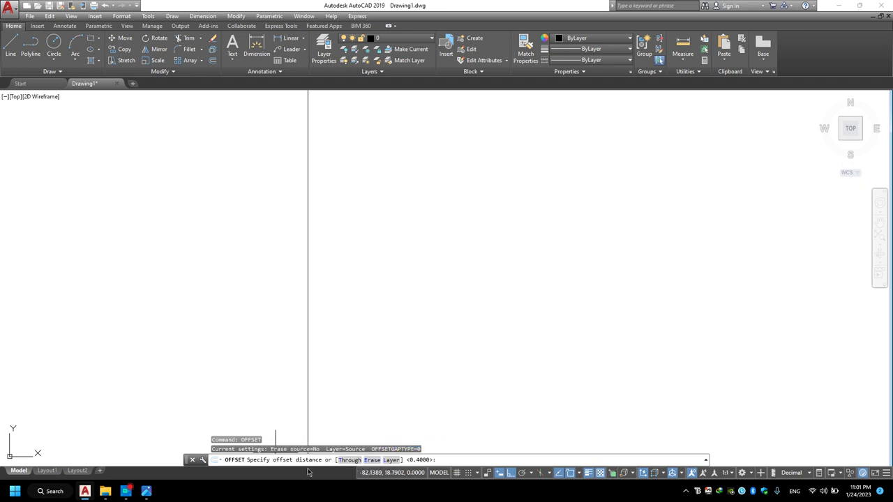
pyautogui.write('7.5')
pyautogui.press('Return')
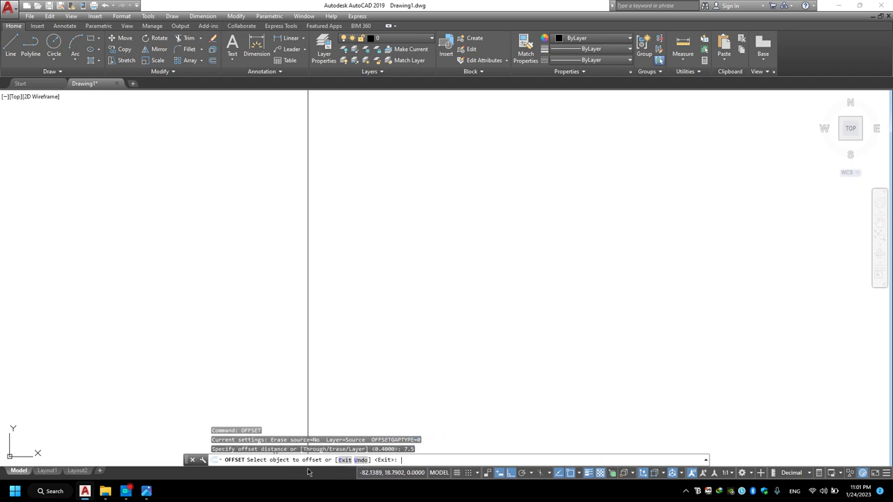
pyautogui.click(307, 207)
pyautogui.click(438, 235)
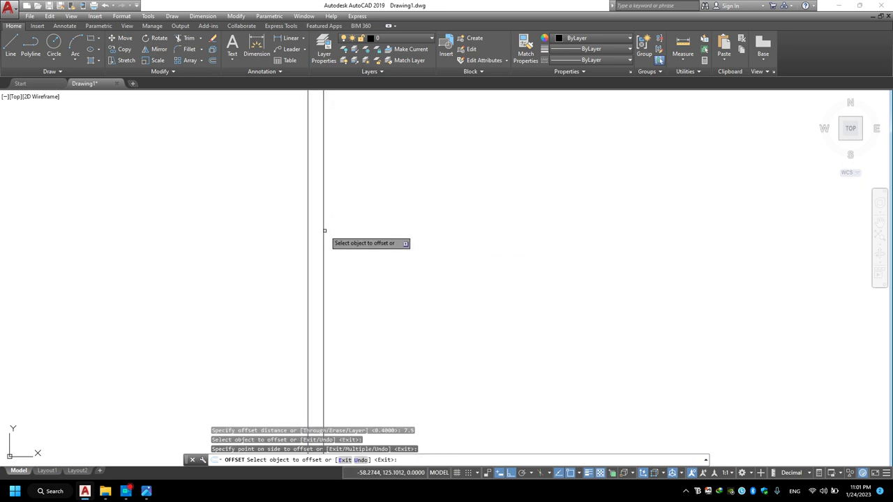
pyautogui.click(324, 230)
pyautogui.click(360, 233)
pyautogui.moveTo(540, 202); pyautogui.dragTo(552, 195, button='middle')
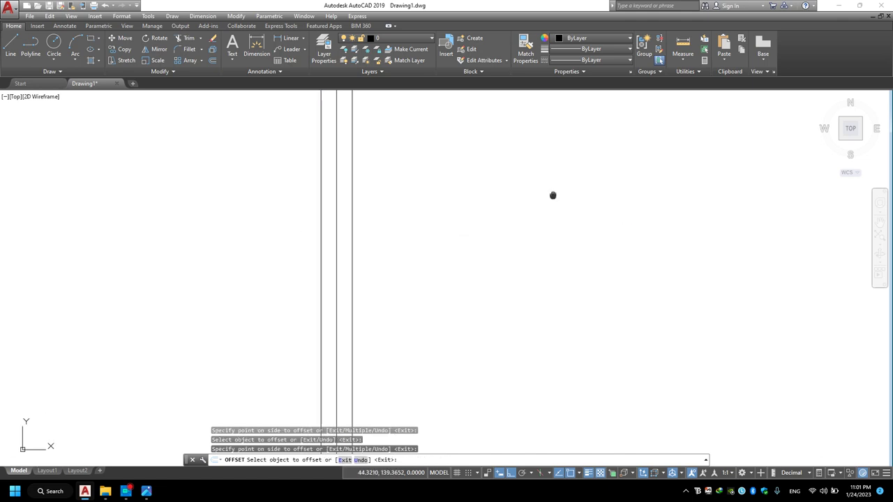
pyautogui.scroll(5, 385, 225)
pyautogui.moveTo(254, 261); pyautogui.dragTo(100, 261, button='middle')
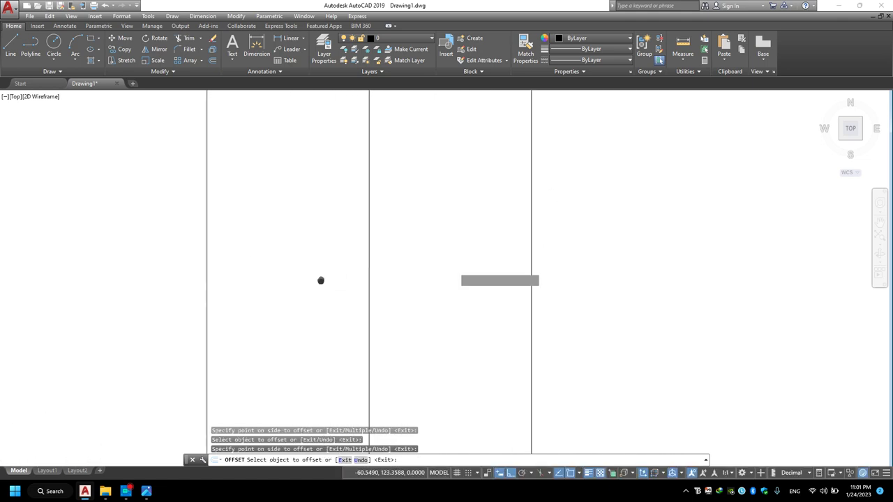
pyautogui.press('Escape')
pyautogui.hotkey('alt', 'Tab')
pyautogui.hotkey('alt', 'Tab')
pyautogui.hotkey('alt', 'Tab')
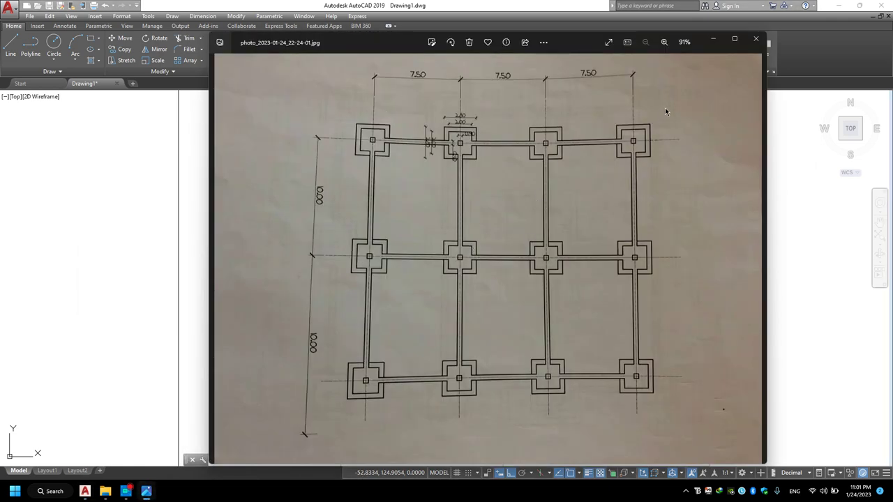
pyautogui.hotkey('alt', 'Tab')
# - Offset the rightmost line 7.5 again to make the fourth vertical, then recheck the sketch
pyautogui.click(509, 199)
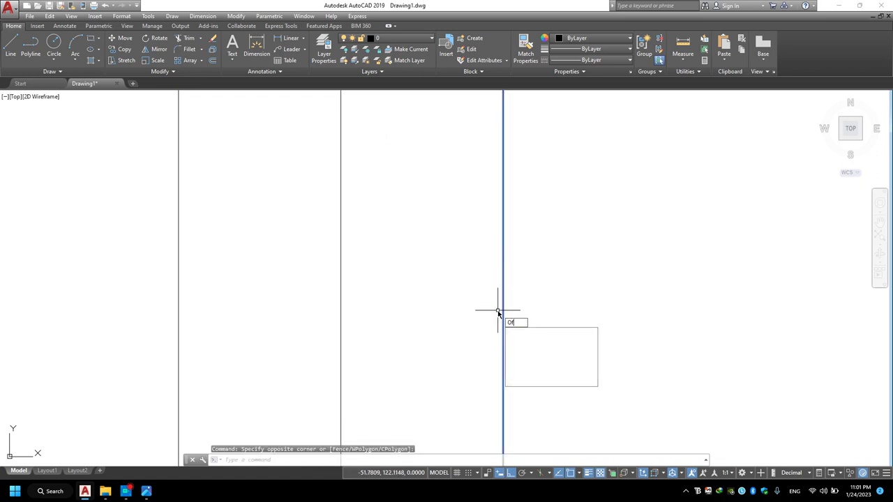
pyautogui.press('Return')
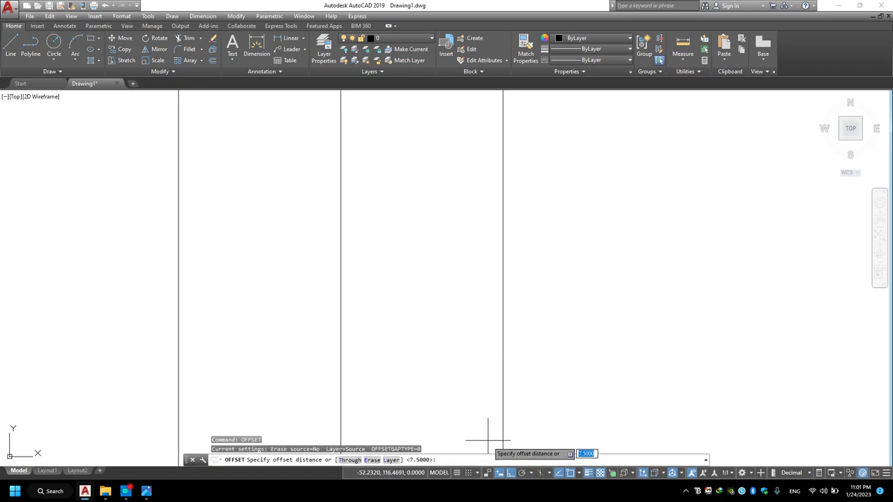
pyautogui.write('7.')
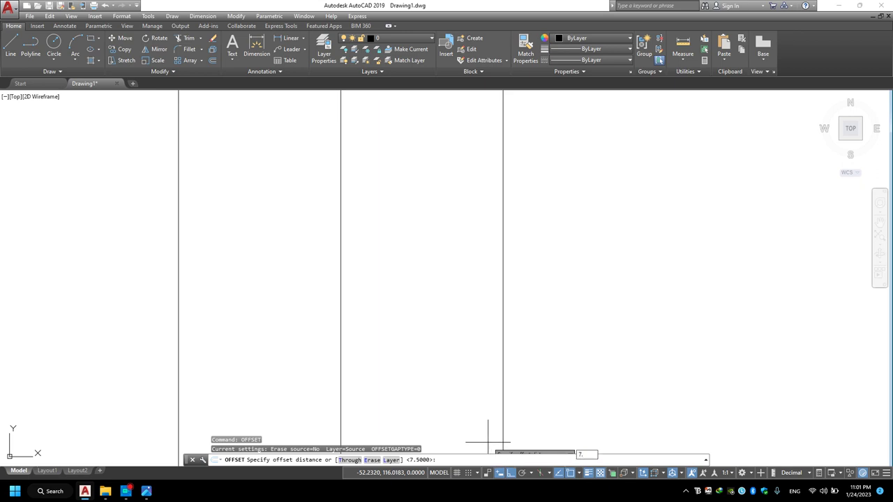
pyautogui.press('Return')
pyautogui.click(503, 363)
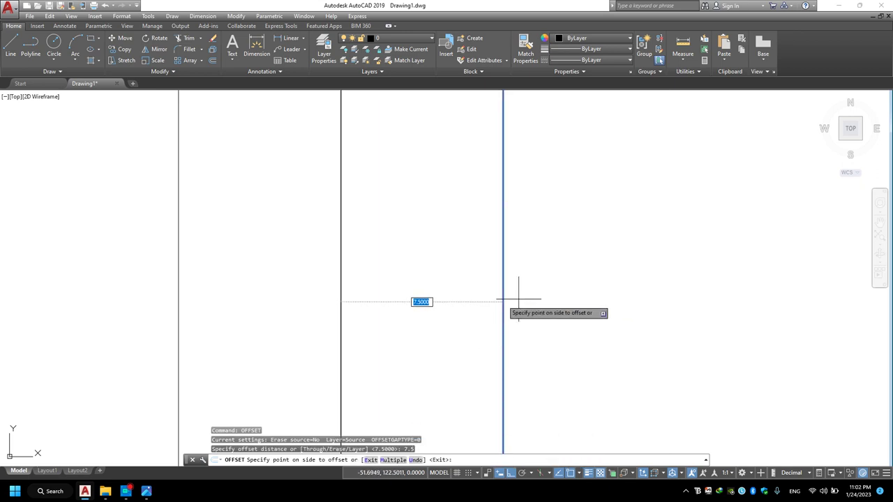
pyautogui.click(569, 297)
pyautogui.press('Escape')
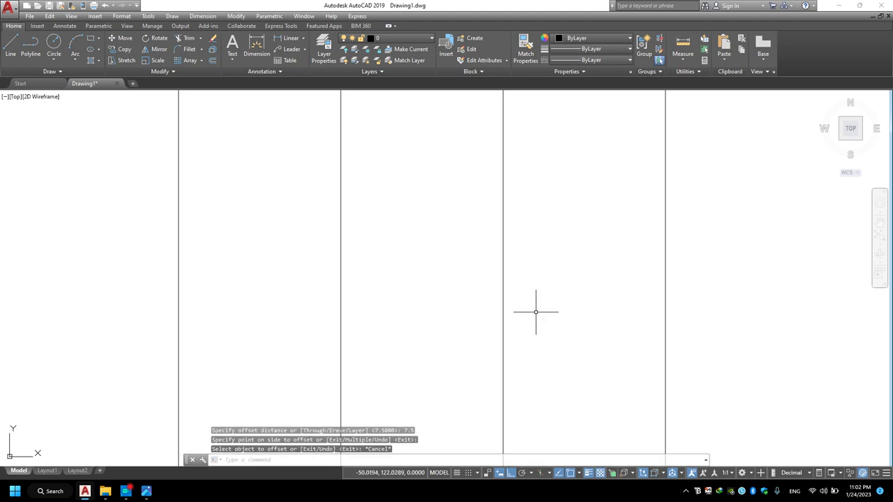
pyautogui.press('Escape')
pyautogui.scroll(-2, 536, 312)
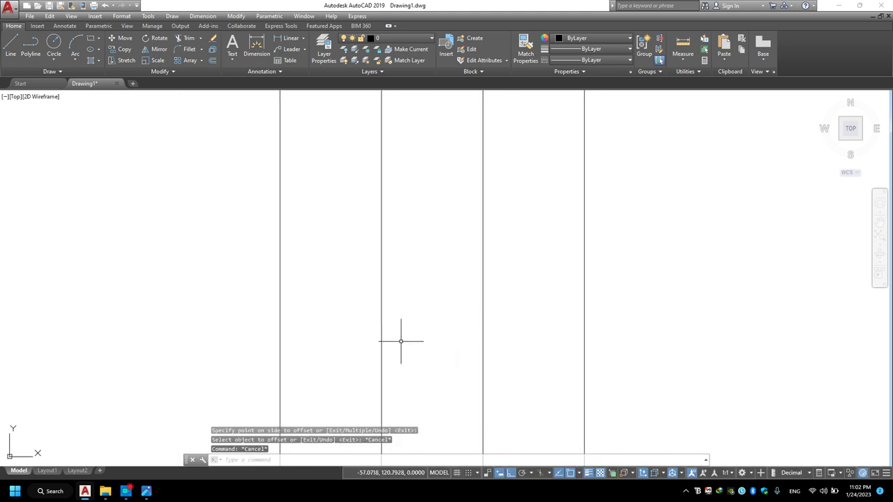
pyautogui.hotkey('alt', 'Tab')
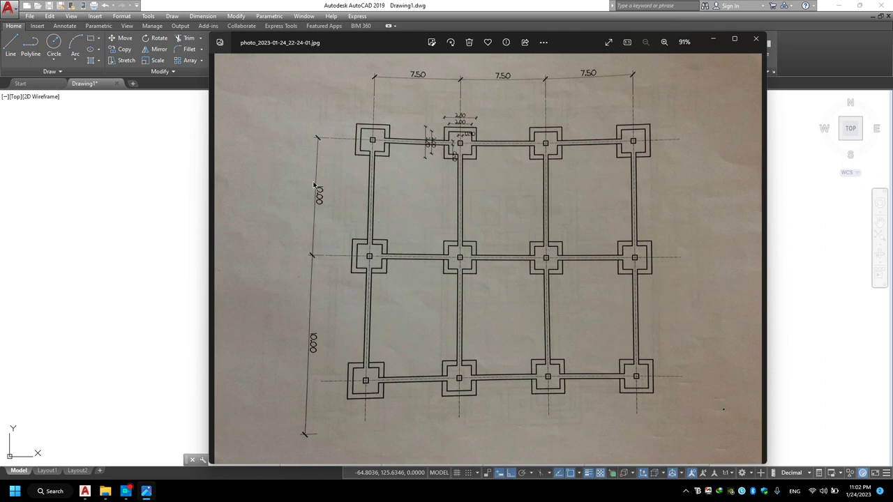
pyautogui.hotkey('alt', 'Tab')
pyautogui.scroll(-2, 303, 201)
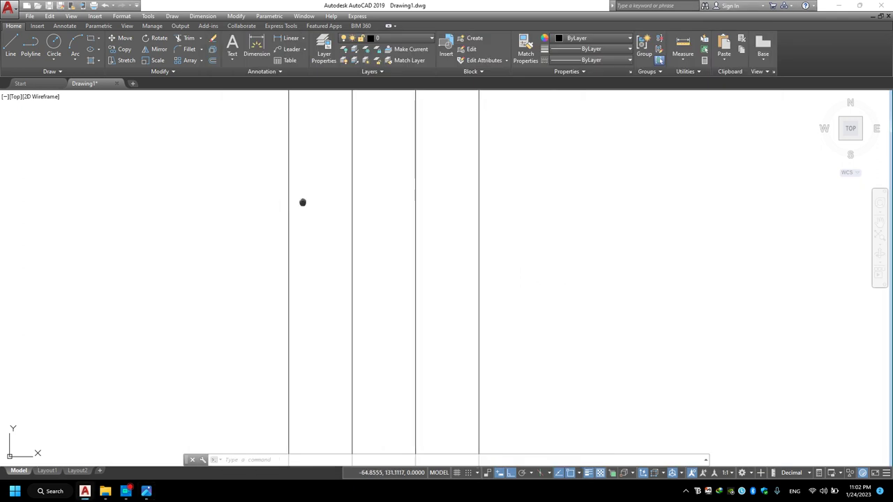
# - Place a horizontal construction line near the top of the vertical grid
pyautogui.click(10, 47)
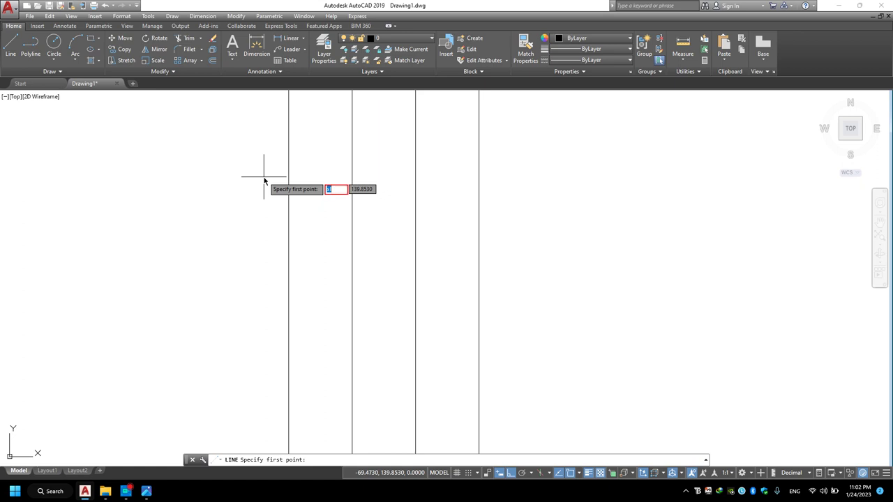
pyautogui.press('Escape')
pyautogui.press('Escape')
pyautogui.press('Escape')
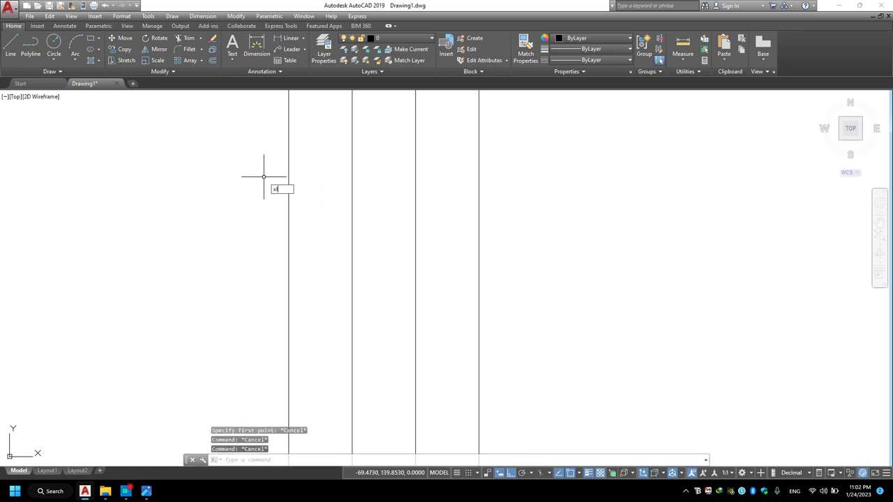
pyautogui.press('Return')
pyautogui.write('h')
pyautogui.press('Return')
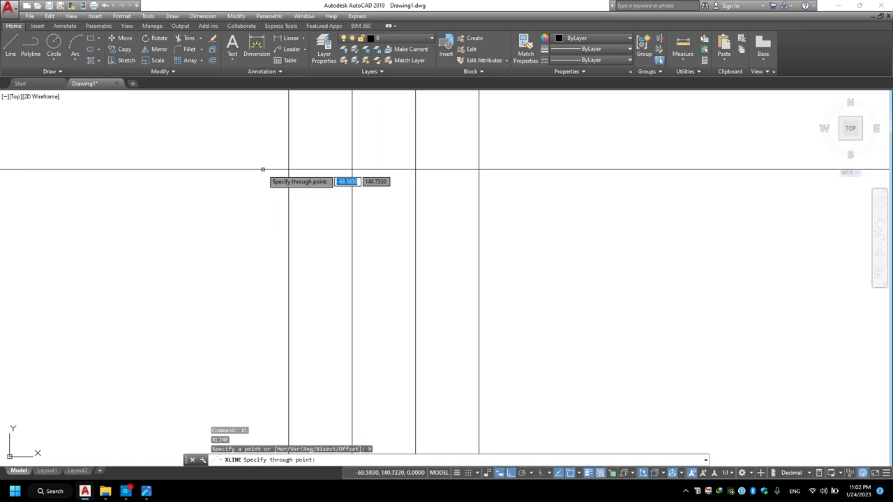
pyautogui.click(268, 148)
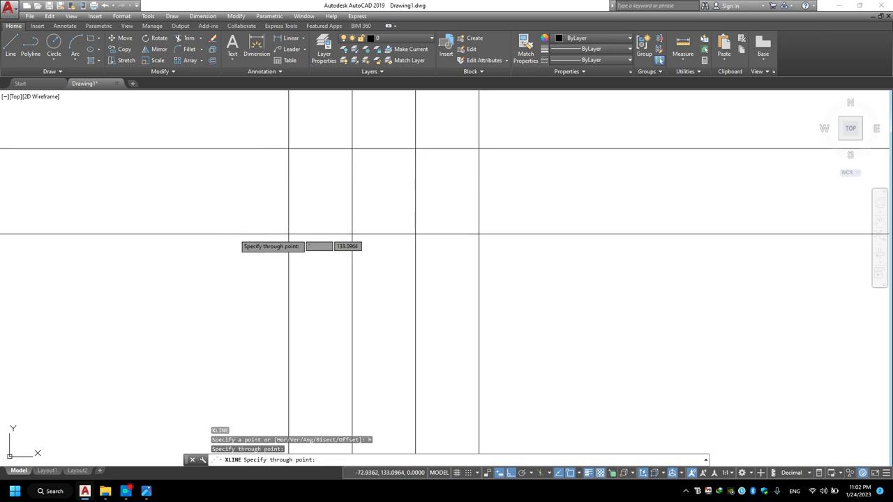
pyautogui.press('Escape')
pyautogui.moveTo(245, 124); pyautogui.dragTo(209, 154)
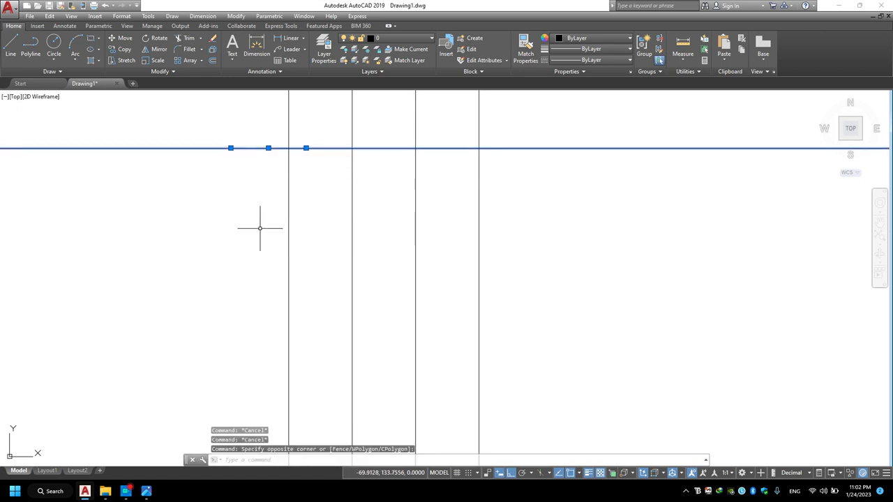
pyautogui.write('of')
# - Offset the top horizontal line 10 downward twice, making two more grid lines
pyautogui.press('Return')
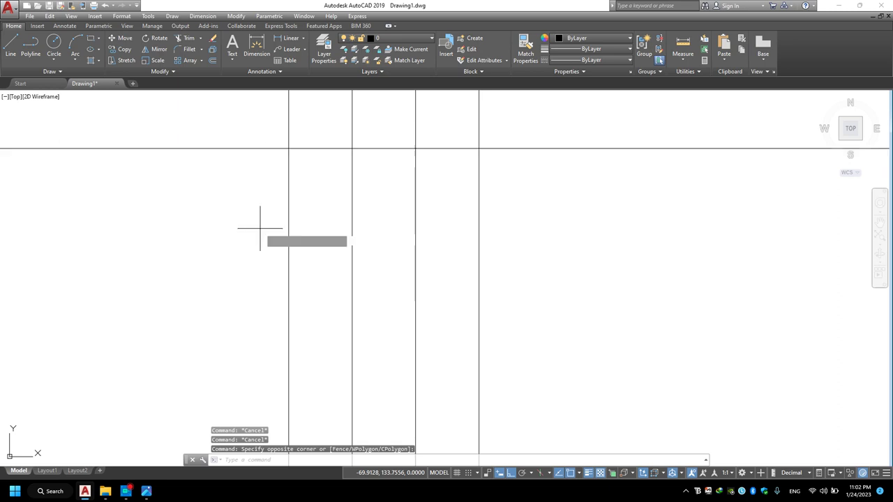
pyautogui.write('1')
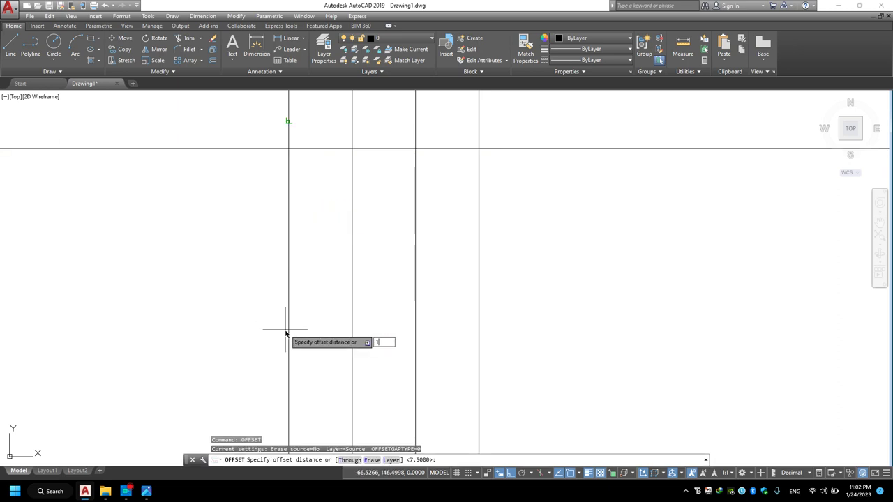
pyautogui.press('Return')
pyautogui.click(282, 148)
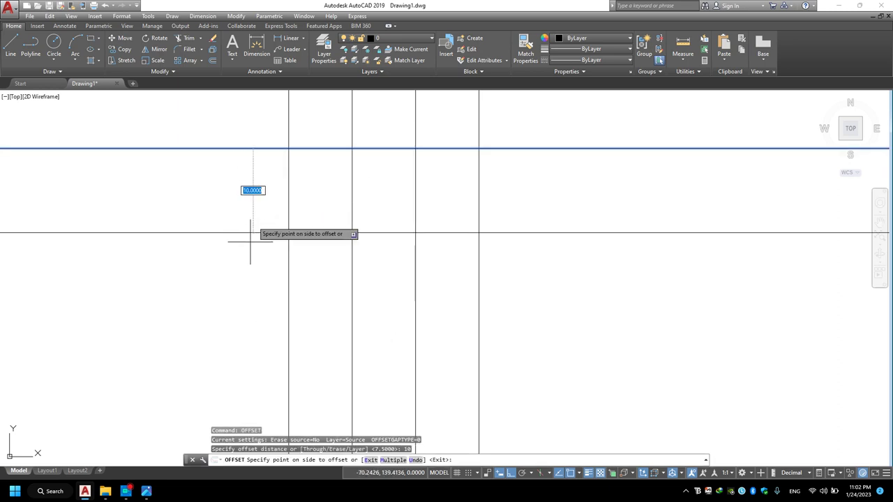
pyautogui.click(237, 276)
pyautogui.click(235, 232)
pyautogui.click(221, 328)
pyautogui.scroll(-3, 374, 302)
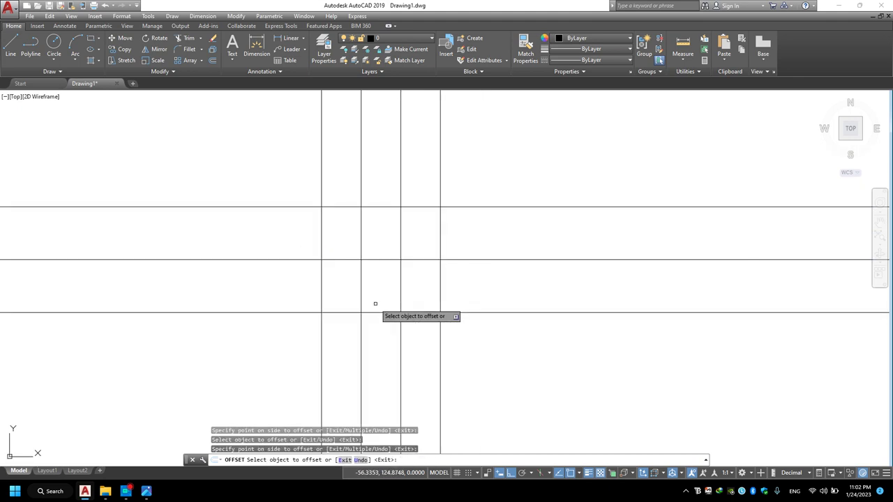
pyautogui.scroll(6, 359, 258)
pyautogui.scroll(-4, 359, 258)
pyautogui.scroll(-2, 381, 261)
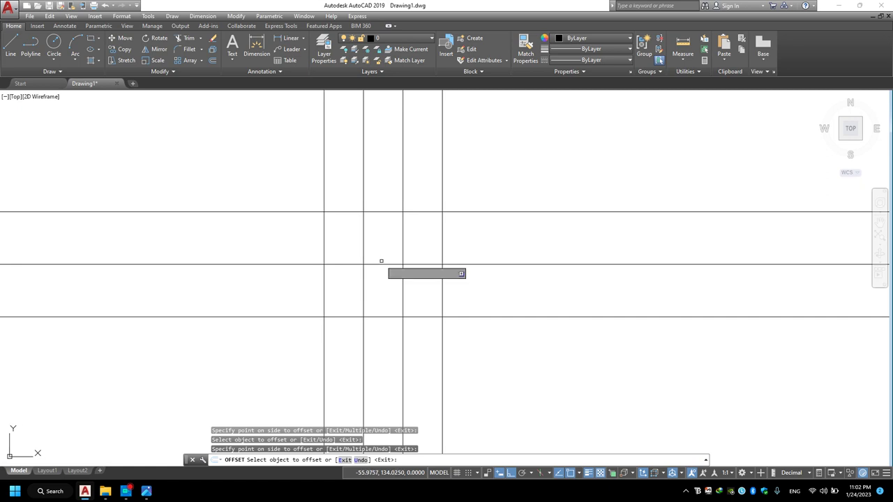
pyautogui.hotkey('alt', 'Tab')
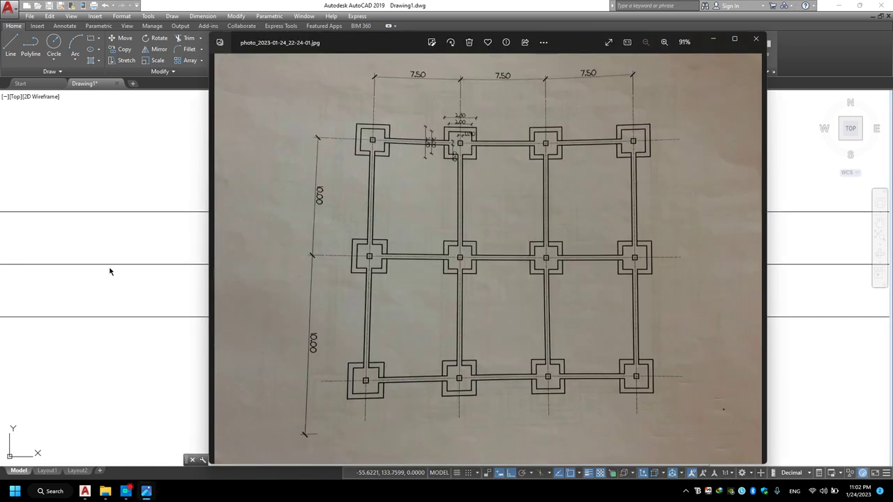
# - Zoom the sketch photo to 161%, minimise it, and pan the AutoCAD grid up and right
pyautogui.scroll(2, 384, 201)
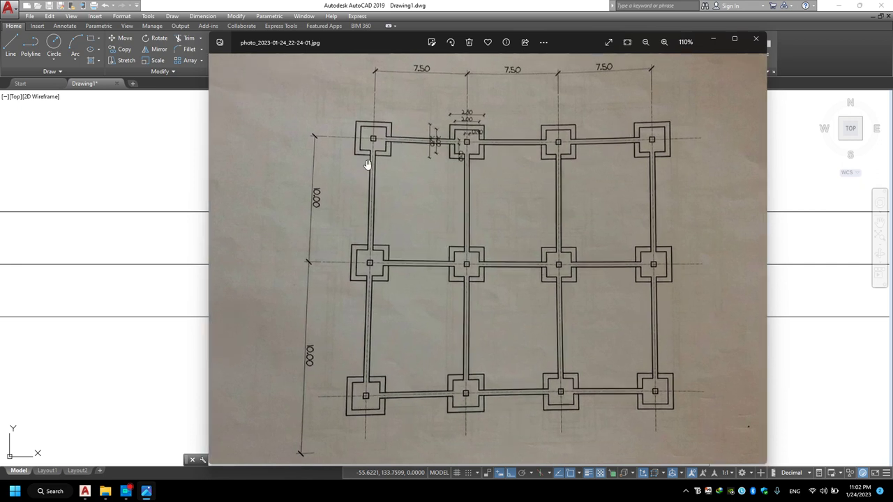
pyautogui.scroll(3, 408, 170)
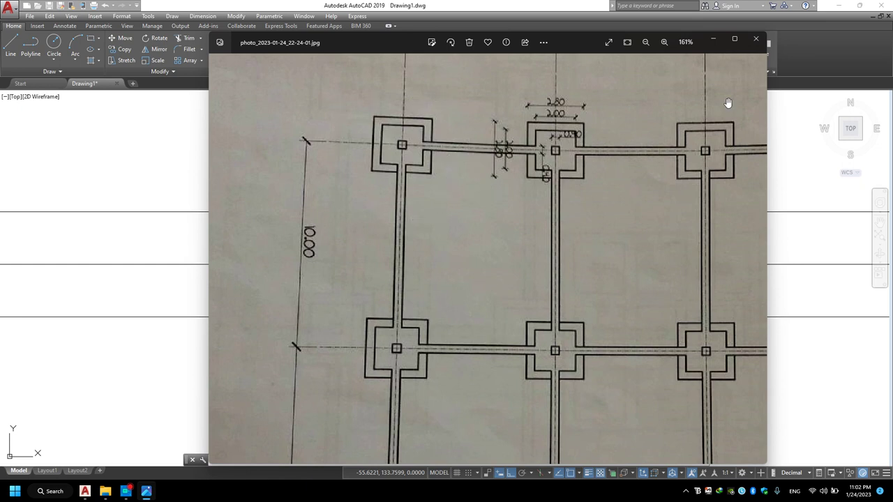
pyautogui.click(716, 41)
pyautogui.moveTo(424, 210)
pyautogui.mouseDown(button='middle')
pyautogui.moveTo(538, 207)
pyautogui.moveTo(455, 204)
pyautogui.moveTo(571, 152)
pyautogui.mouseUp(button='middle')
pyautogui.moveTo(439, 289); pyautogui.dragTo(514, 243, button='middle')
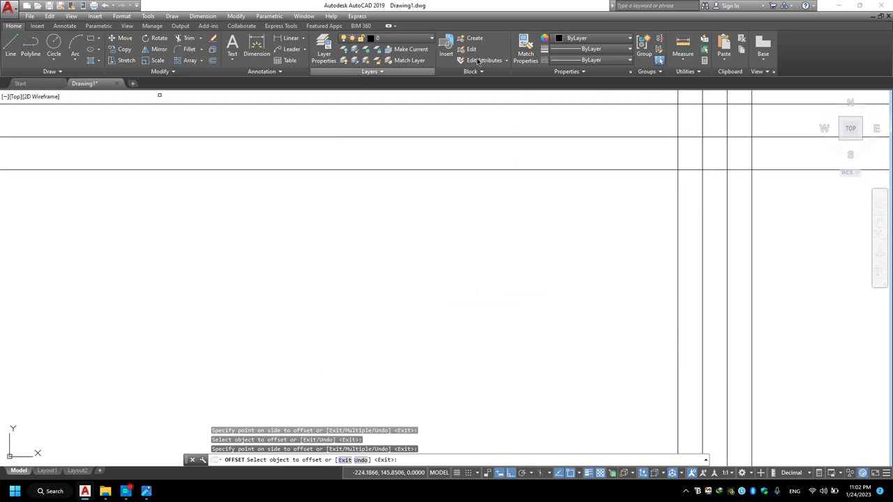
# - Set the current colour to red and lineweight to 0.15 mm, then abandon a trial rectangle
pyautogui.click(593, 39)
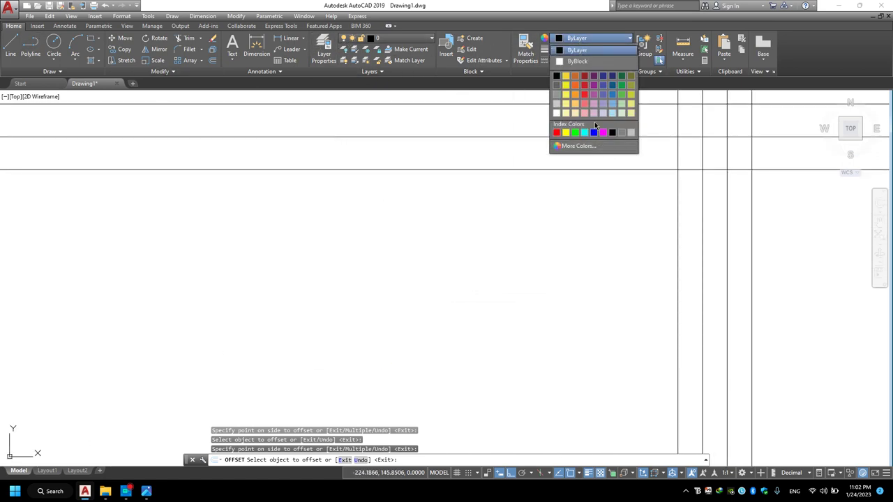
pyautogui.click(555, 133)
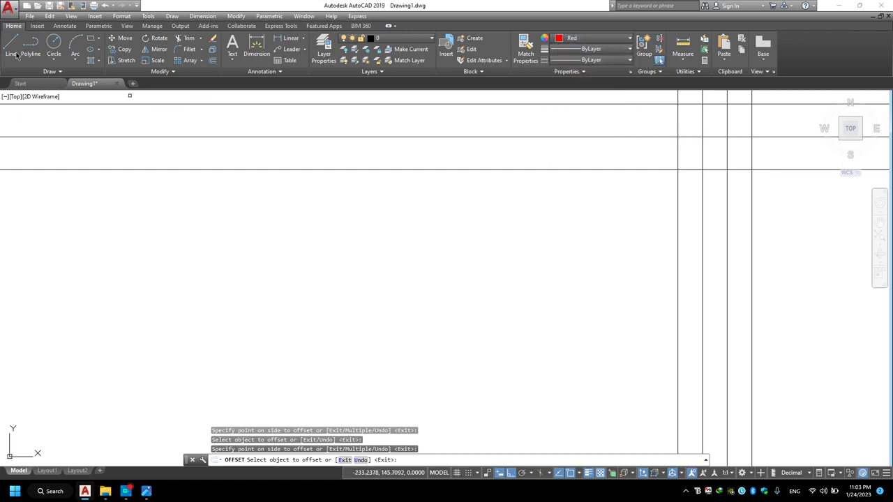
pyautogui.click(602, 49)
pyautogui.click(579, 142)
pyautogui.write('rec')
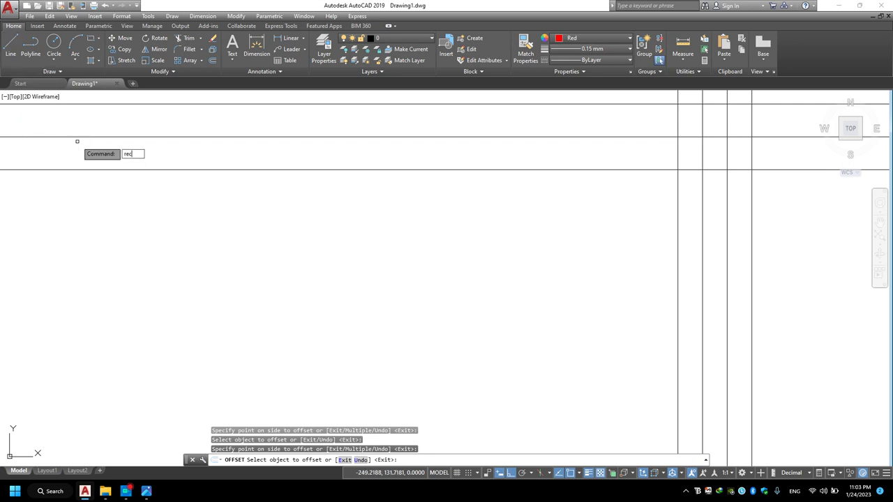
pyautogui.press('Return')
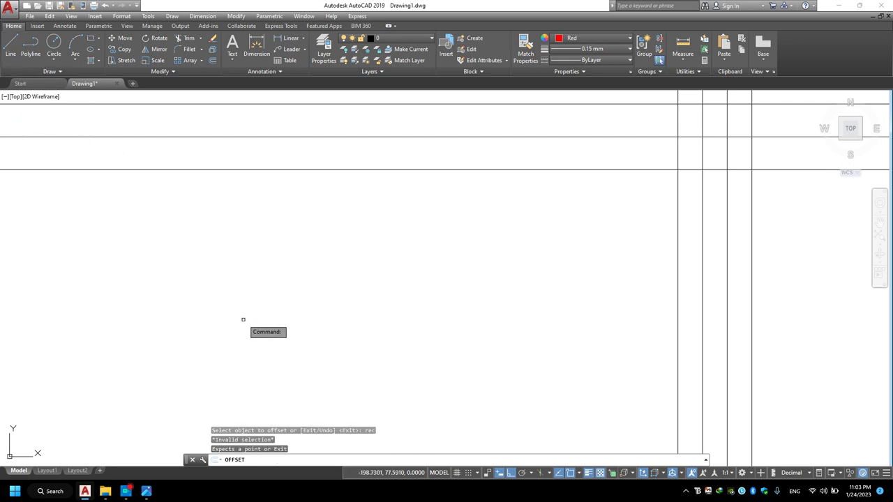
pyautogui.press('Escape')
pyautogui.press('Escape')
pyautogui.press('Escape')
pyautogui.write('c')
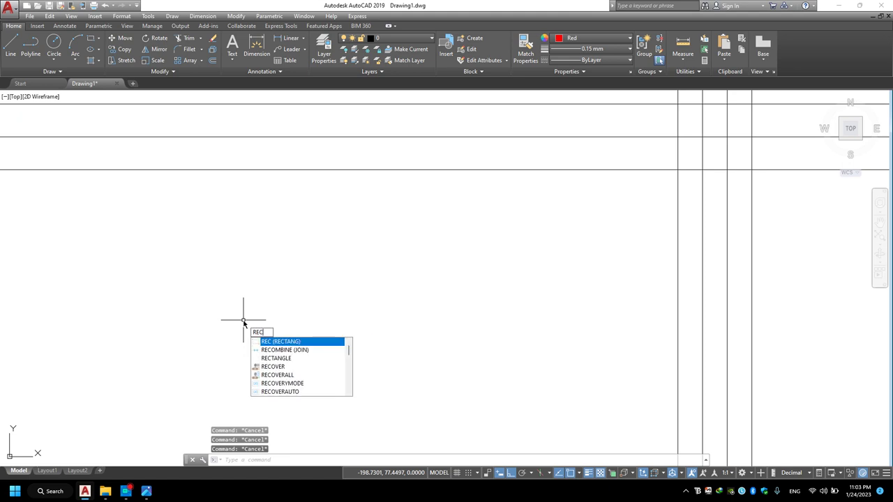
pyautogui.press('Return')
pyautogui.click(252, 341)
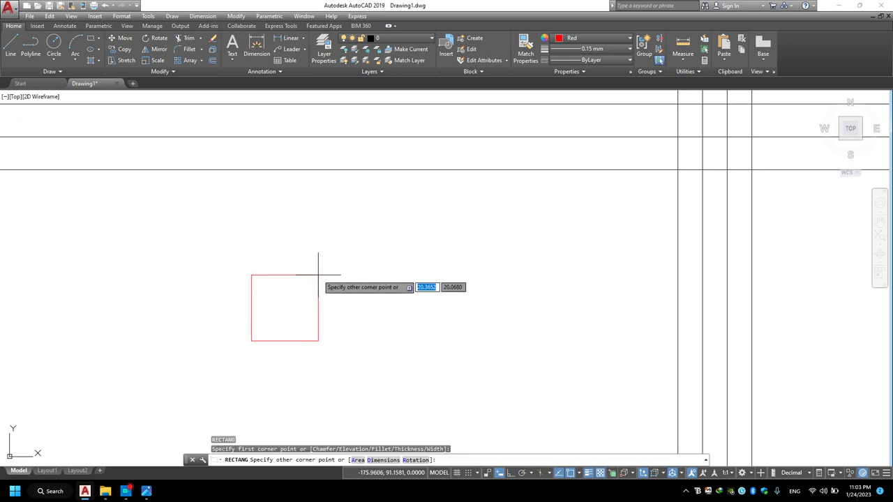
pyautogui.press('Escape')
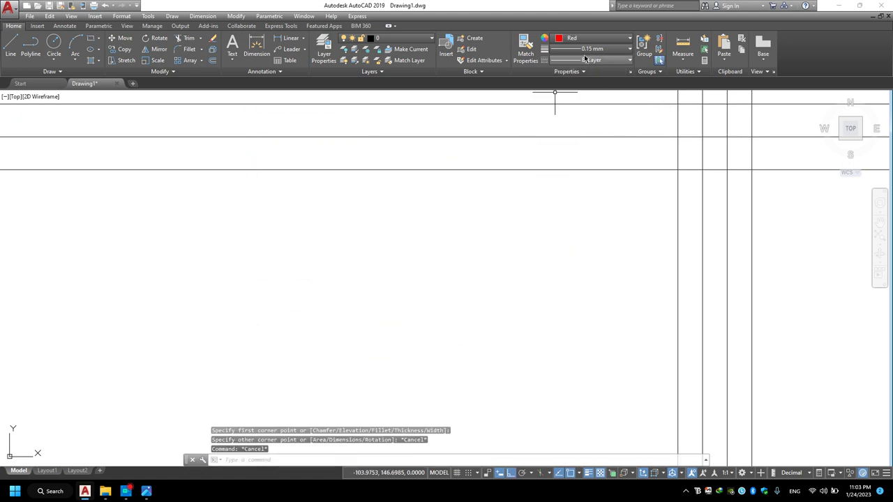
# - Change the current lineweight to 0.35 mm and start the Rectangle command
pyautogui.click(584, 48)
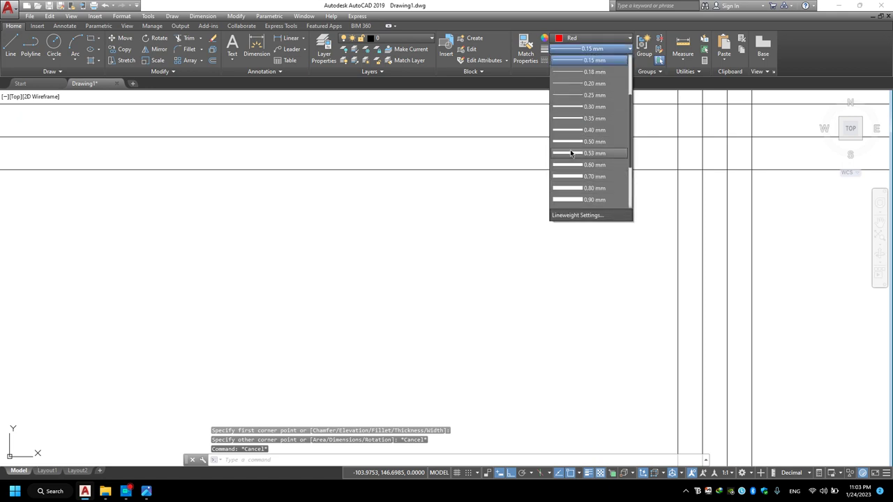
pyautogui.click(565, 118)
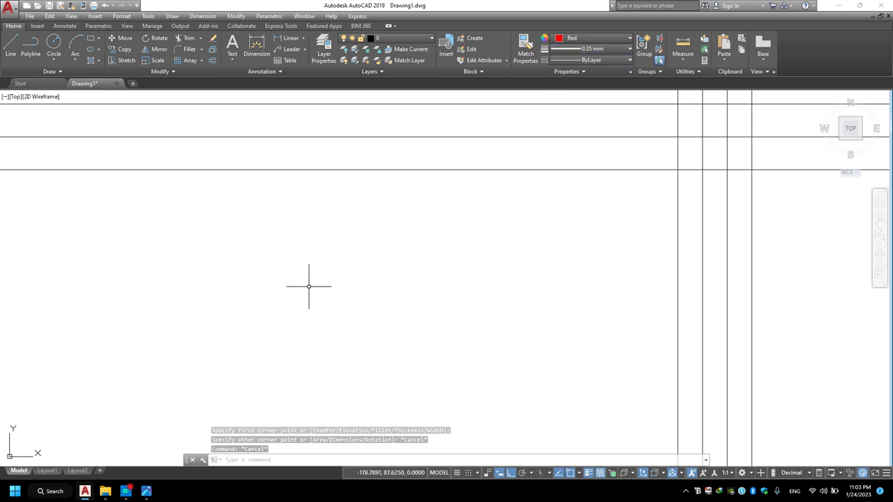
pyautogui.write('re')
pyautogui.press('Return')
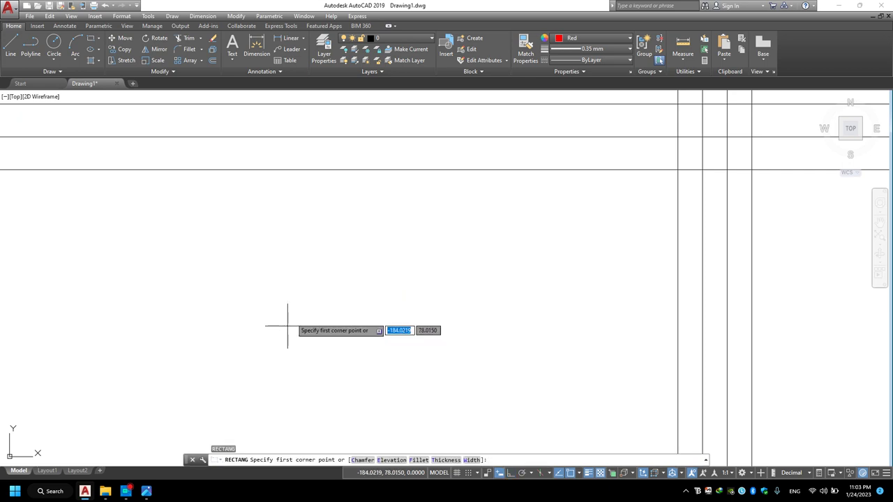
# - Draw the red 0.4 by 0.4 square footing and recentre the view on it
pyautogui.click(285, 337)
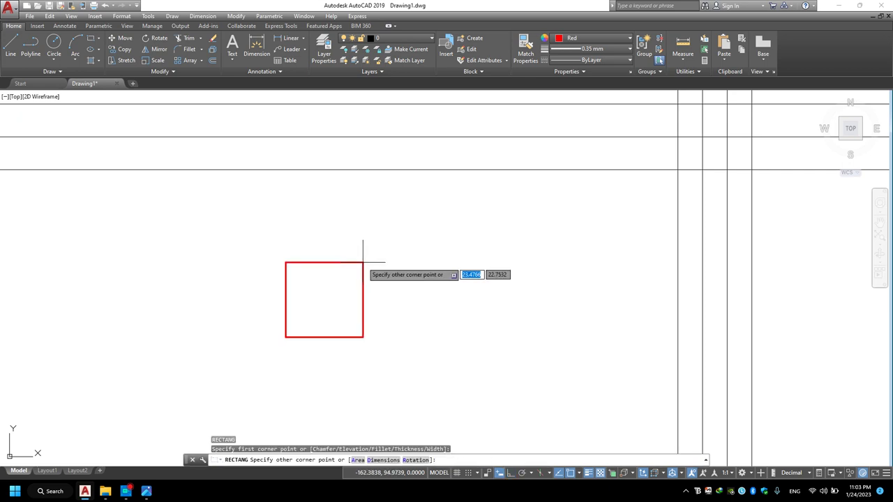
pyautogui.write('.4')
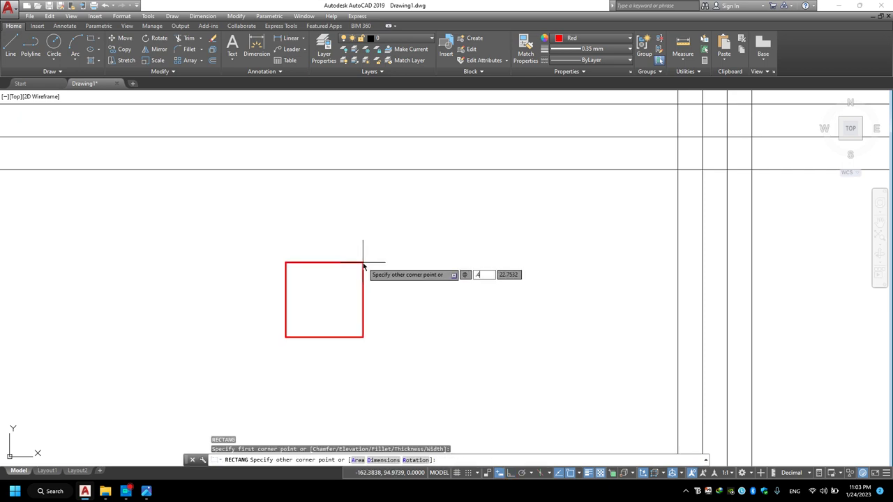
pyautogui.write('00')
pyautogui.press('Tab')
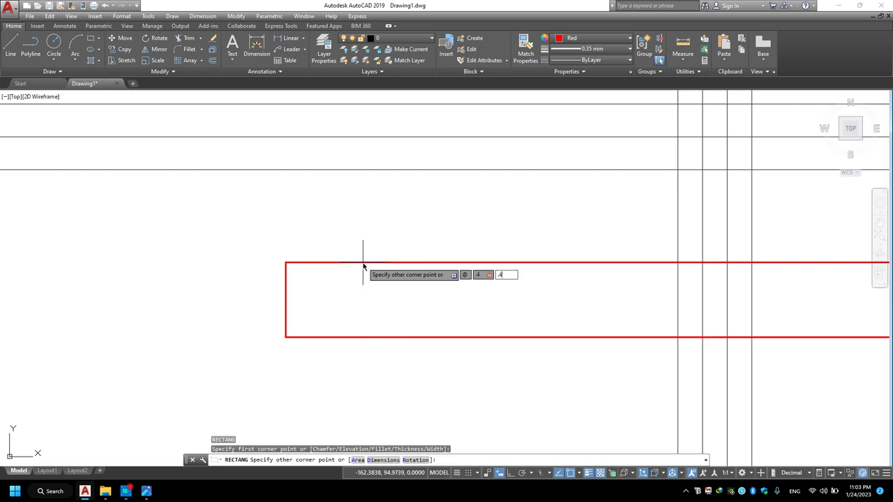
pyautogui.press('Return')
pyautogui.scroll(5, 289, 321)
pyautogui.scroll(5, 384, 286)
pyautogui.moveTo(384, 264); pyautogui.dragTo(576, 291, button='middle')
pyautogui.moveTo(452, 261); pyautogui.dragTo(478, 256, button='middle')
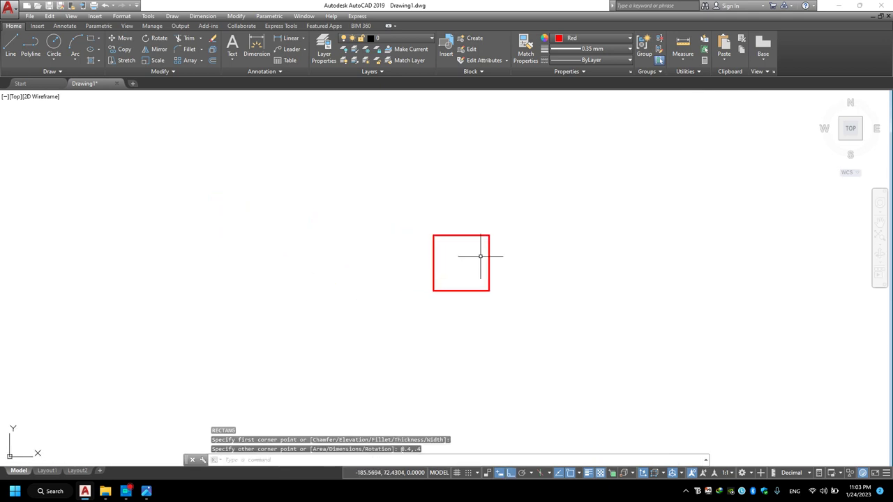
# - Make new objects draw in Blue with a 0.40 mm lineweight
pyautogui.click(580, 41)
pyautogui.click(593, 134)
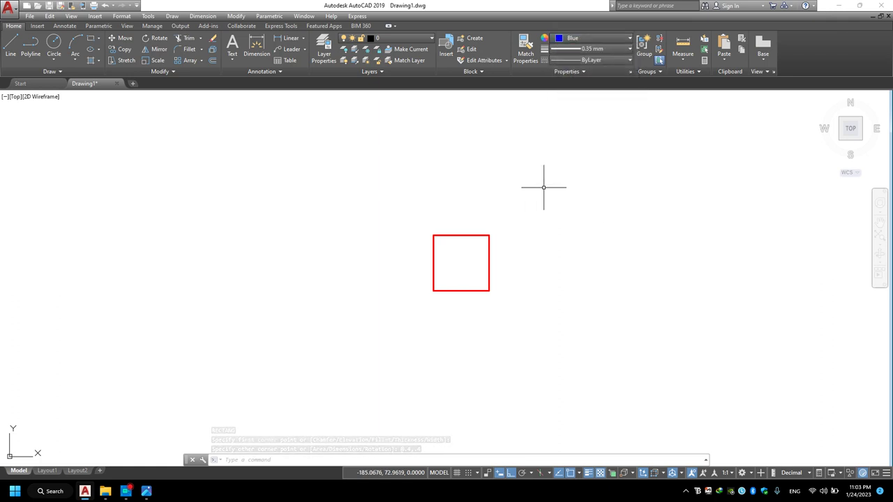
pyautogui.click(593, 49)
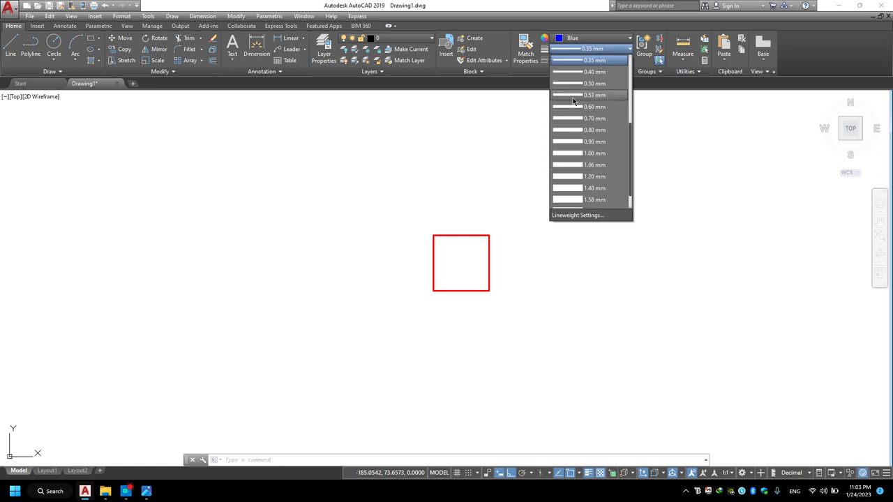
pyautogui.scroll(2, 586, 140)
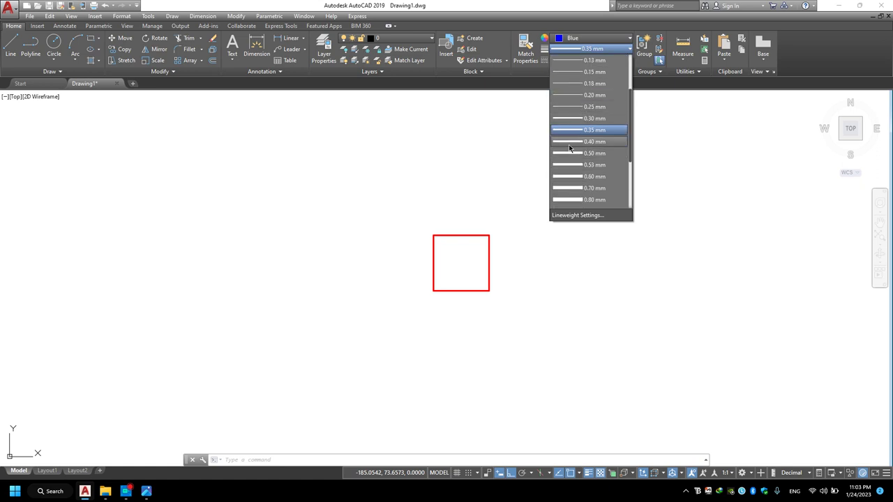
pyautogui.click(569, 146)
pyautogui.scroll(2, 489, 230)
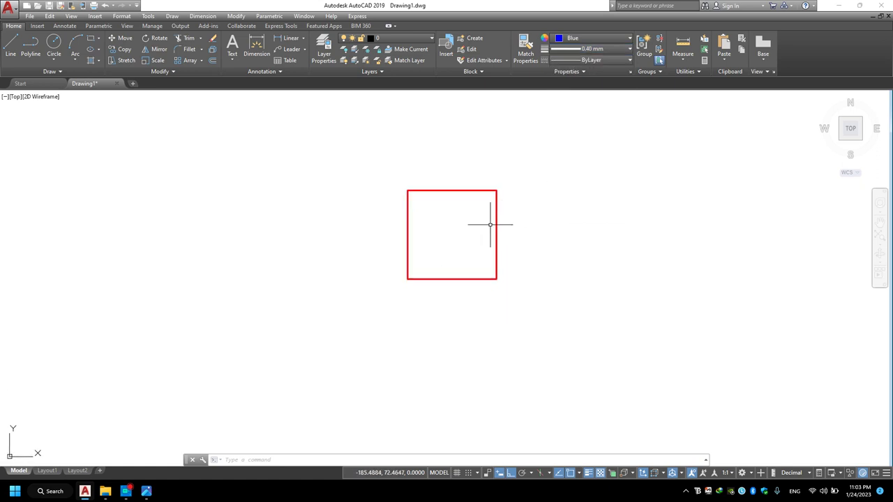
# - Start the Offset command, then bring the footing sketch photo back and zoom in
pyautogui.write('of')
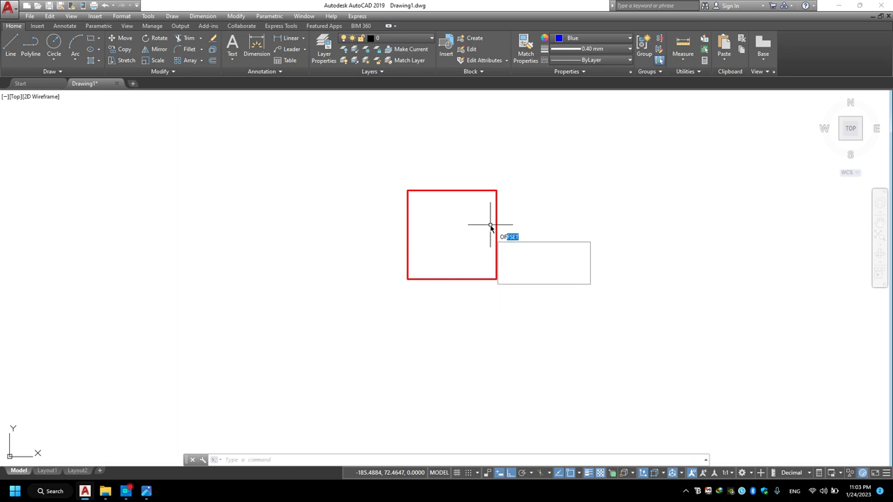
pyautogui.press('Return')
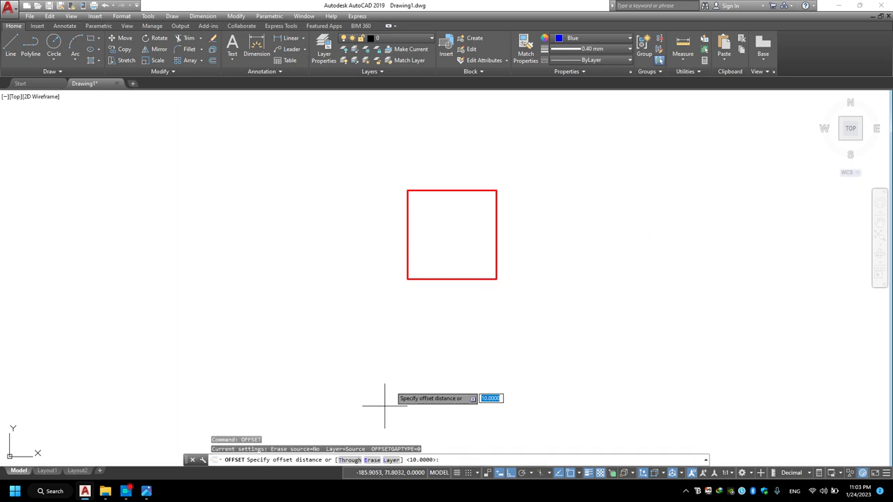
pyautogui.hotkey('alt', 'Tab')
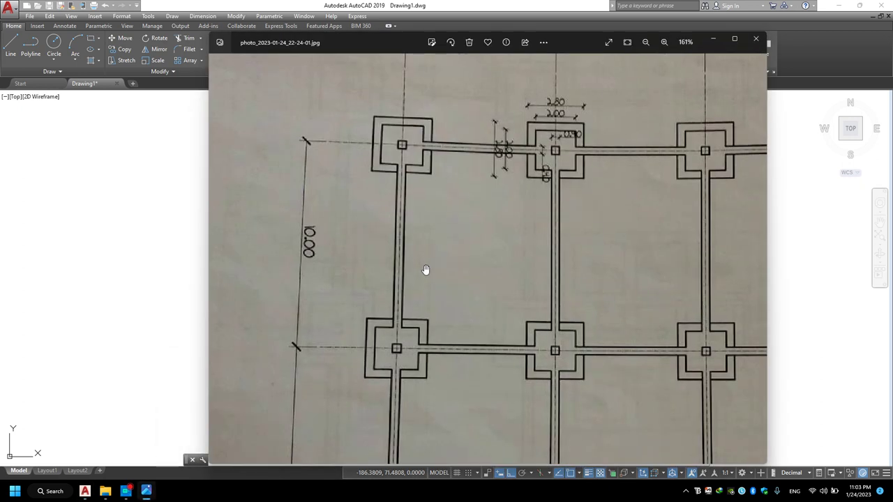
pyautogui.scroll(2, 546, 161)
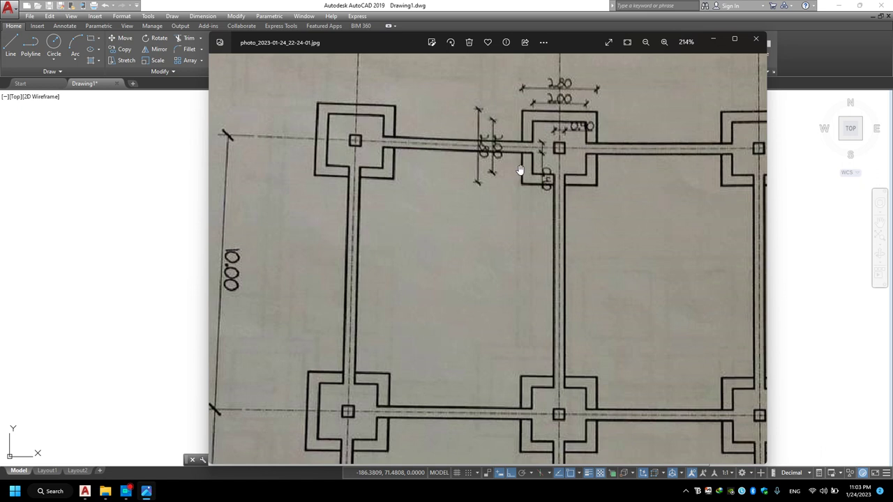
# - Return to the AutoCAD drawing and start the OFFSET command
pyautogui.hotkey('alt', 'Tab')
pyautogui.write('o')
pyautogui.press('Return')
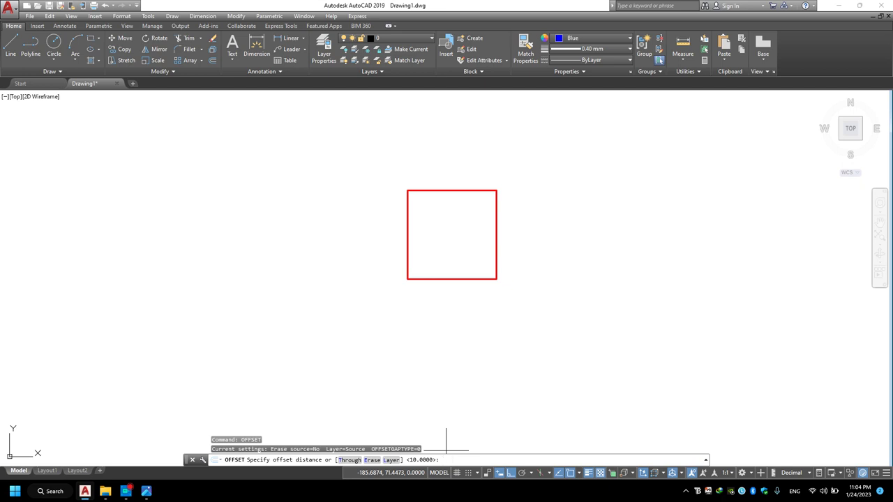
# - Abandon the 0.5 offset and restart OFFSET with a distance of 0.8
pyautogui.press('Return')
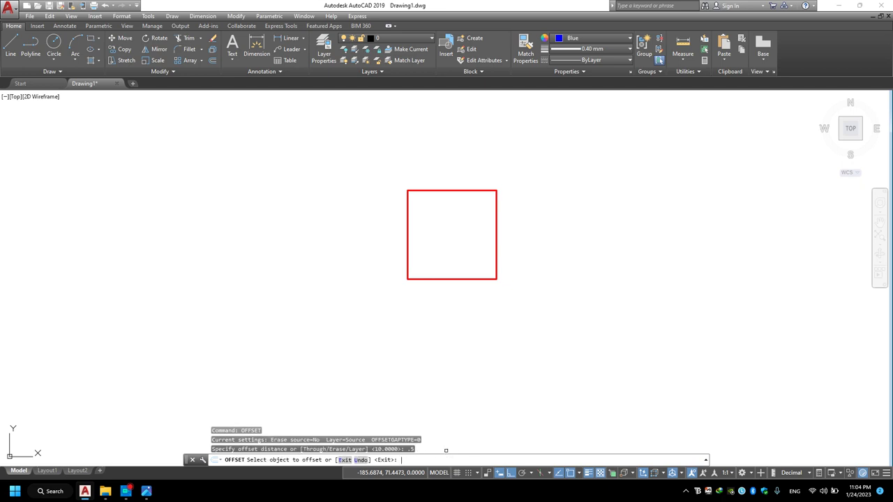
pyautogui.press('Escape')
pyautogui.press('Escape')
pyautogui.press('Escape')
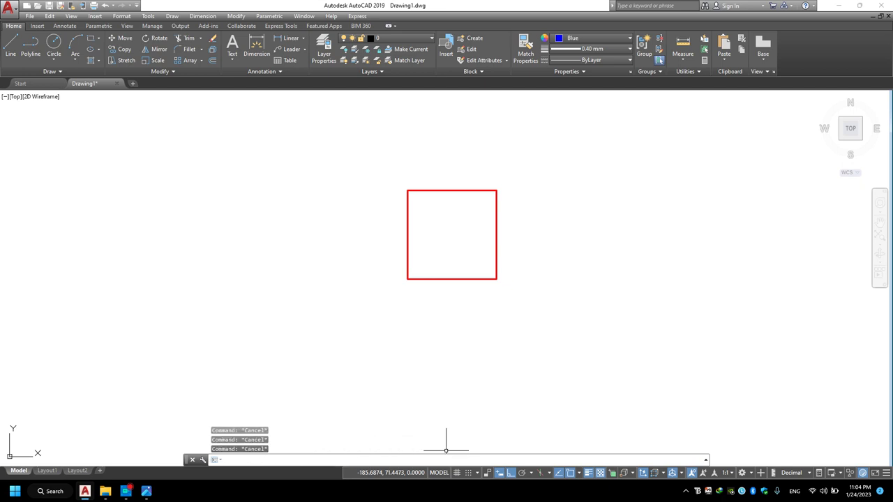
pyautogui.write('re')
pyautogui.press('Escape')
pyautogui.press('Return')
pyautogui.write('.8')
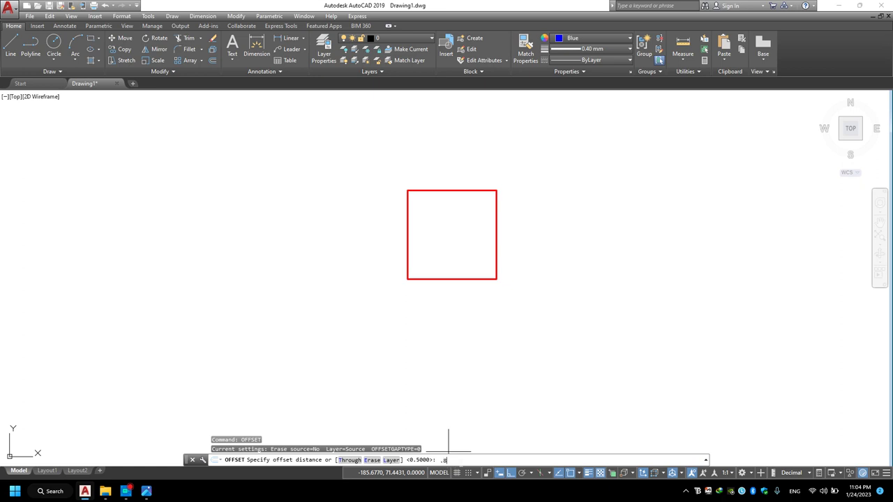
pyautogui.press('Return')
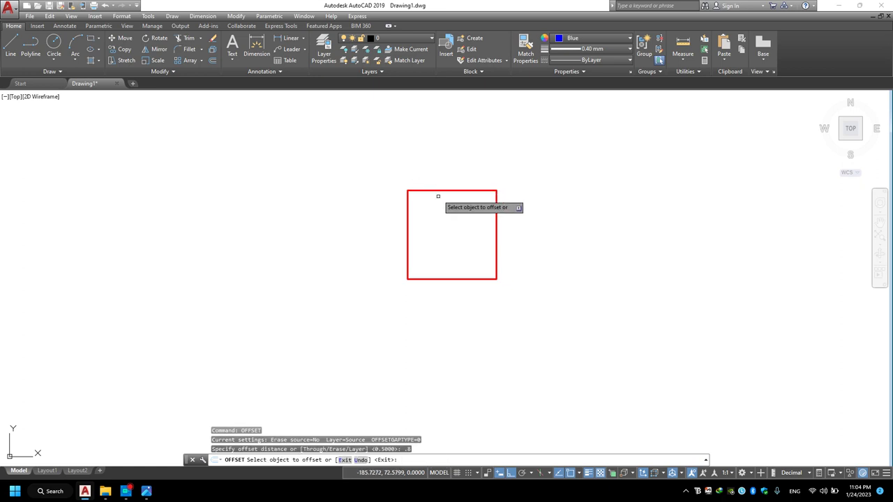
# - Offset the red square 0.8 outward to make a larger concentric square
pyautogui.click(438, 191)
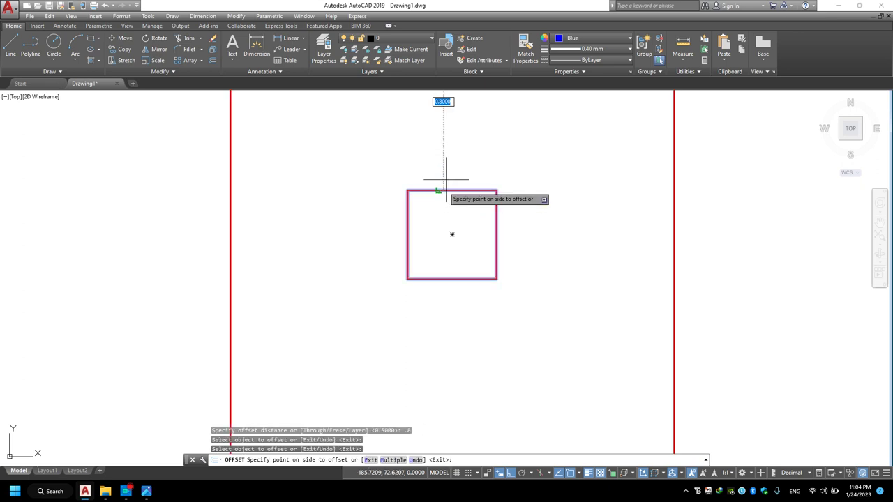
pyautogui.click(448, 156)
pyautogui.scroll(-2, 447, 153)
pyautogui.moveTo(461, 193); pyautogui.dragTo(470, 253, button='middle')
pyautogui.scroll(-2, 467, 237)
pyautogui.press('Escape')
pyautogui.click(469, 138)
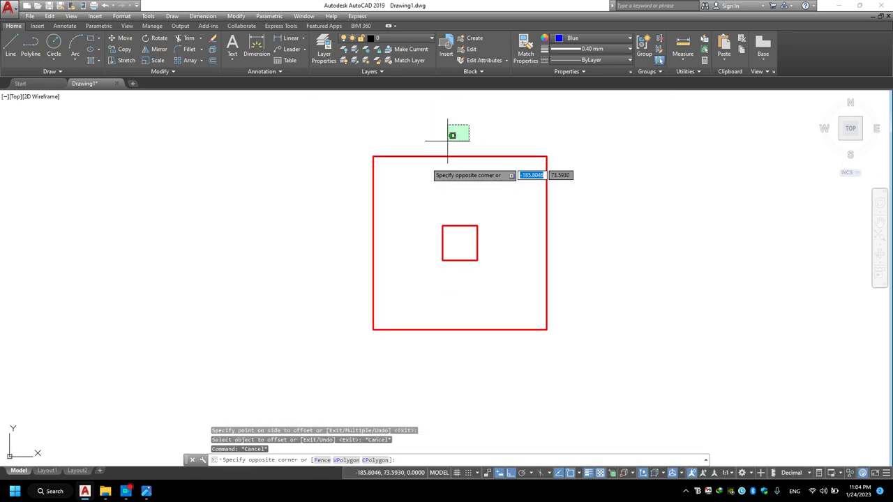
pyautogui.press('Escape')
# - Dimension the outer square's left side to check it measures 2.0000, without placing it
pyautogui.click(256, 48)
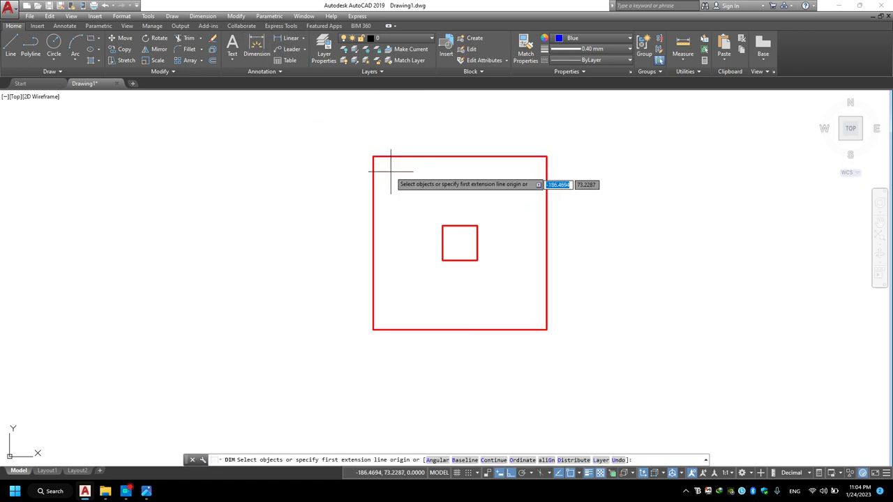
pyautogui.click(373, 155)
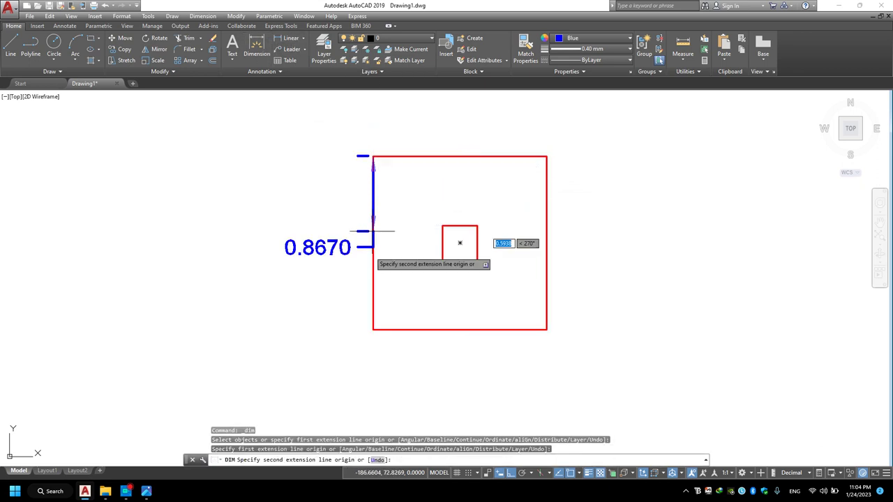
pyautogui.click(374, 329)
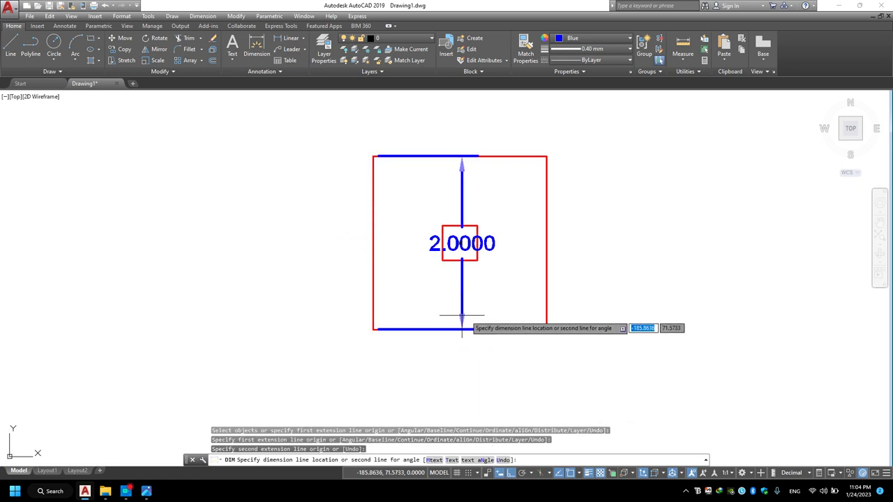
pyautogui.press('Escape')
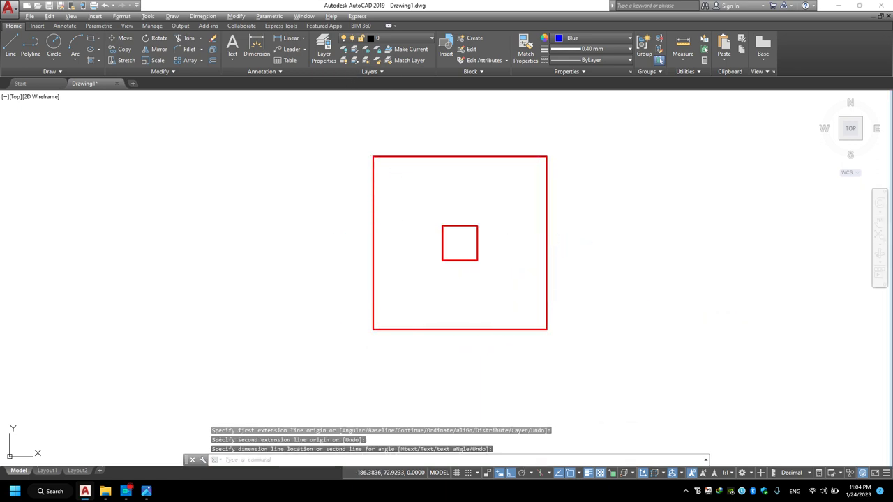
# - Compare the big square against the plan photo, then start a new offset
pyautogui.hotkey('alt', 'Tab')
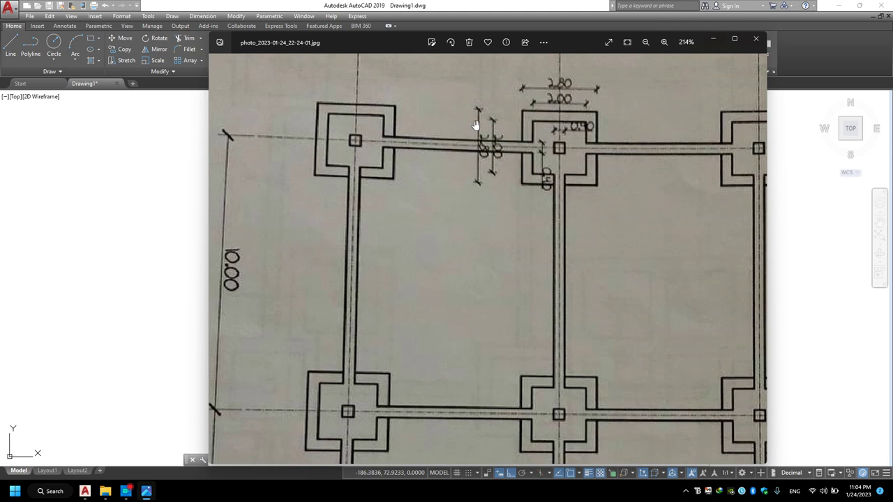
pyautogui.hotkey('alt', 'Tab')
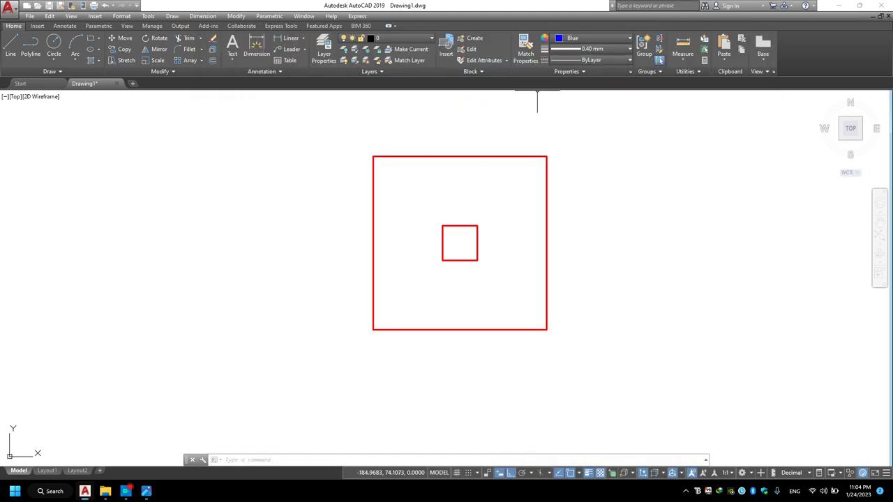
pyautogui.click(414, 123)
pyautogui.click(379, 179)
pyautogui.hotkey('alt', 'Tab')
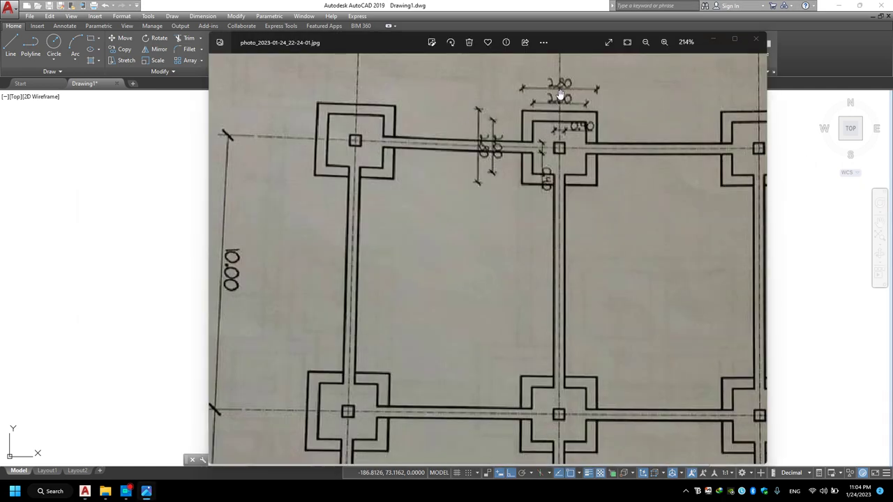
pyautogui.hotkey('alt', 'Tab')
pyautogui.press('Escape')
pyautogui.press('Escape')
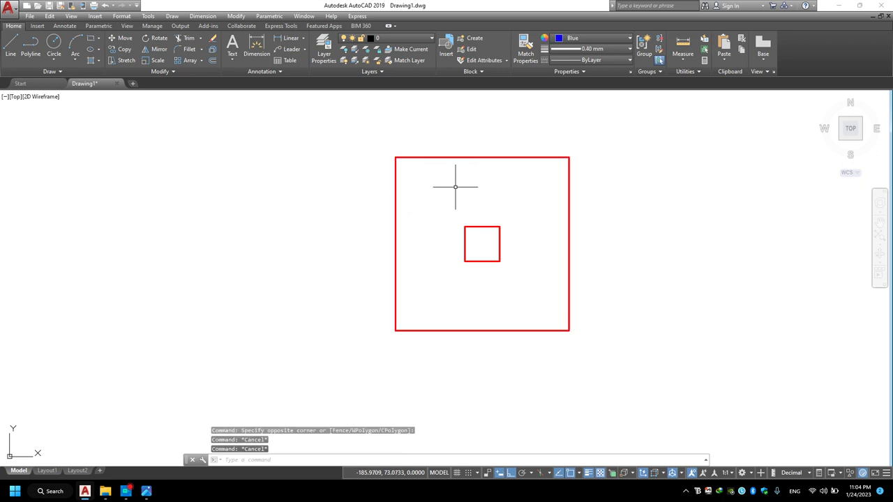
pyautogui.press('Return')
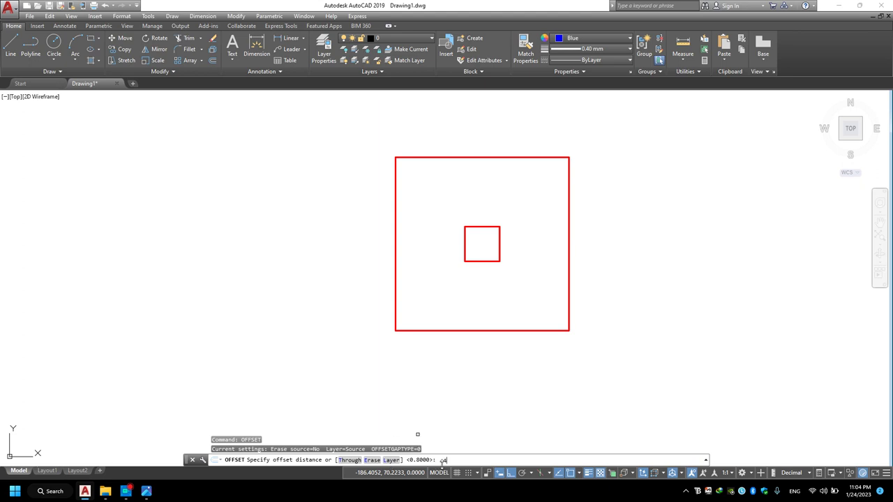
# - Offset the large square 0.4 outward to create a third square
pyautogui.press('Return')
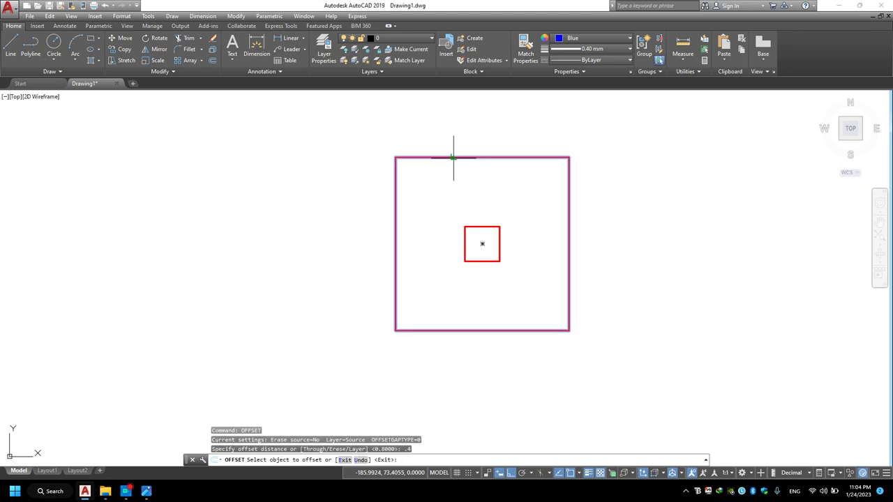
pyautogui.click(453, 157)
pyautogui.click(448, 136)
pyautogui.press('Escape')
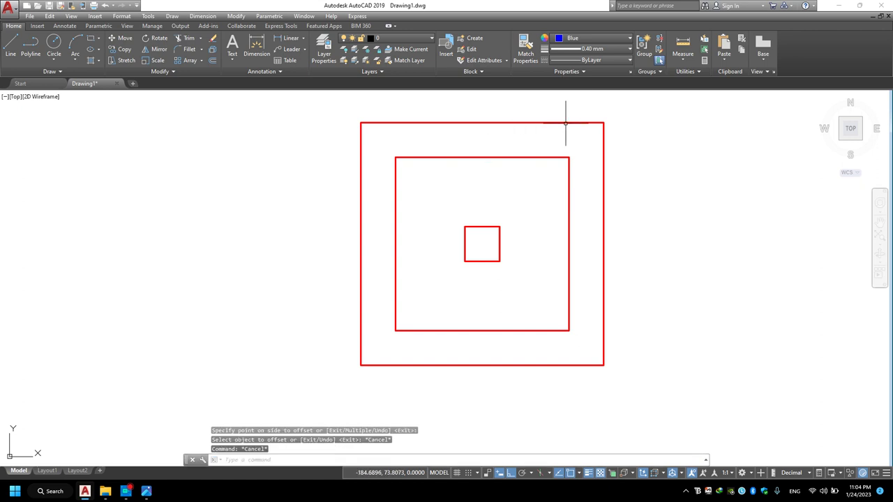
# - Change the middle square's colour to Blue in Properties
pyautogui.click(541, 151)
pyautogui.click(504, 179)
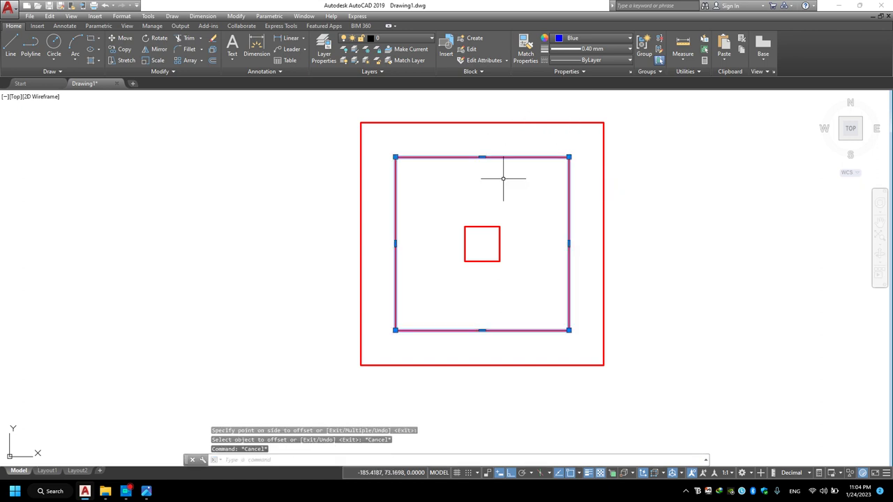
pyautogui.click(600, 38)
pyautogui.click(593, 133)
pyautogui.press('Escape')
# - Select the outermost square and open its colour list in Properties
pyautogui.click(499, 111)
pyautogui.click(479, 143)
pyautogui.click(597, 38)
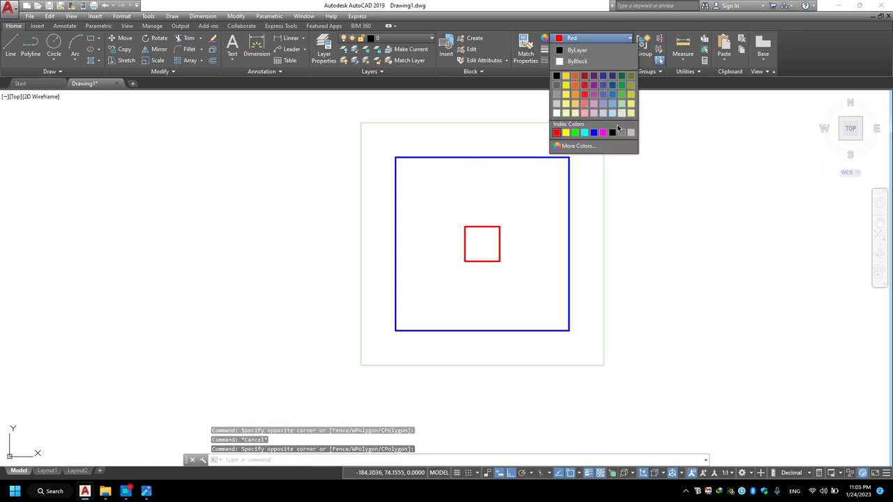
# - Set the outermost square's colour to Yellow
pyautogui.click(566, 133)
pyautogui.press('Escape')
pyautogui.press('Escape')
pyautogui.scroll(-2, 576, 224)
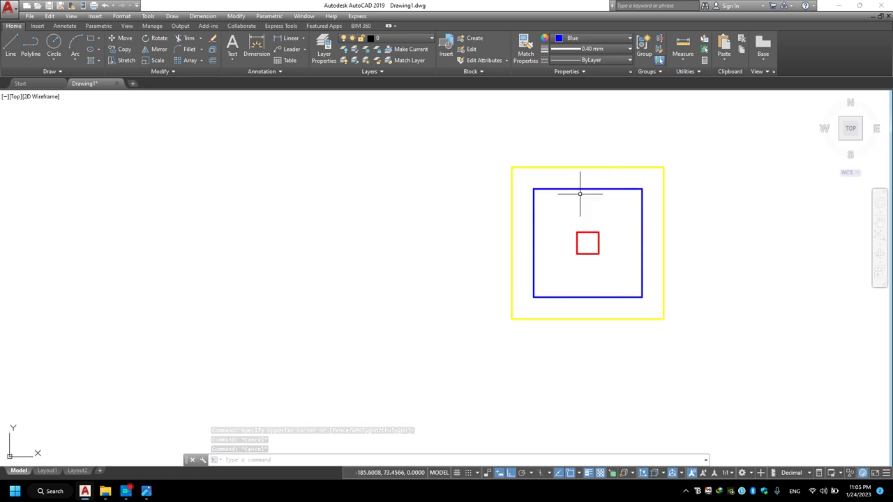
pyautogui.scroll(-2, 548, 214)
pyautogui.moveTo(573, 217); pyautogui.dragTo(547, 217, button='middle')
pyautogui.scroll(5, 560, 182)
# - Select all three red, blue and yellow squares of the footing together
pyautogui.click(556, 155)
pyautogui.click(482, 219)
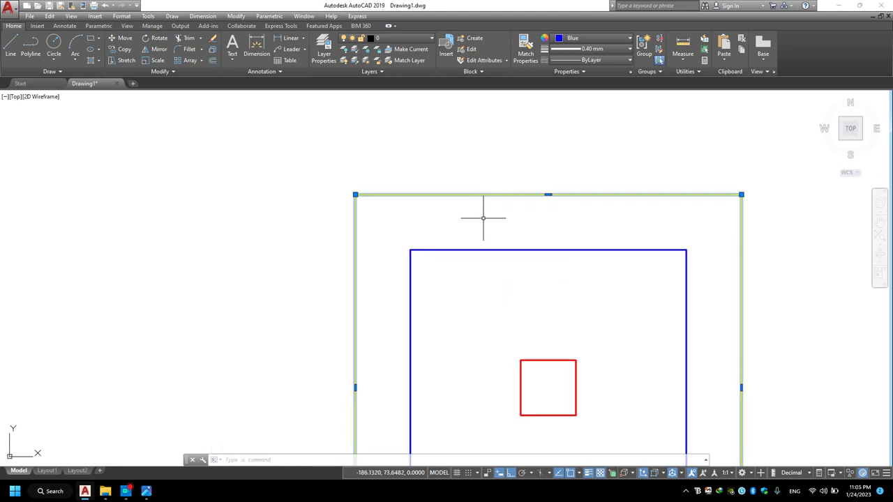
pyautogui.press('Escape')
pyautogui.scroll(-2, 527, 199)
pyautogui.moveTo(527, 199); pyautogui.dragTo(526, 174, button='middle')
pyautogui.scroll(-2, 526, 174)
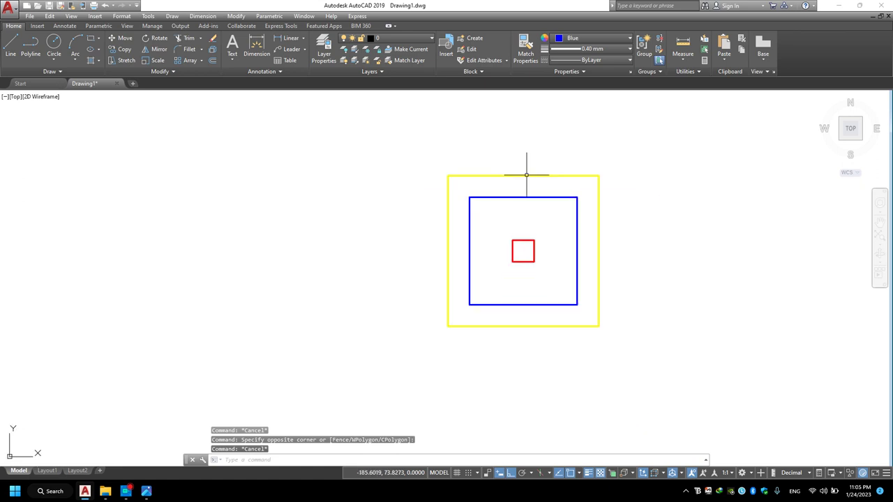
pyautogui.click(642, 145)
pyautogui.click(398, 333)
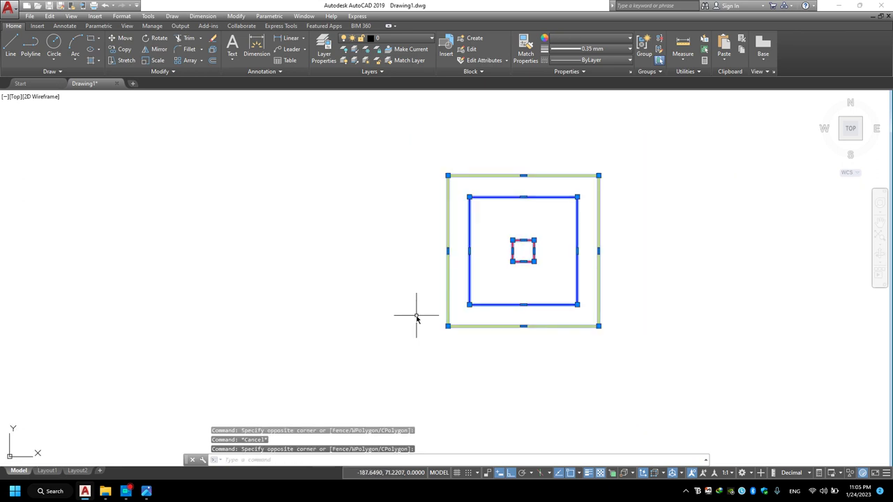
# - Start COPY on the footing, using the small square's centre as base point
pyautogui.write('co')
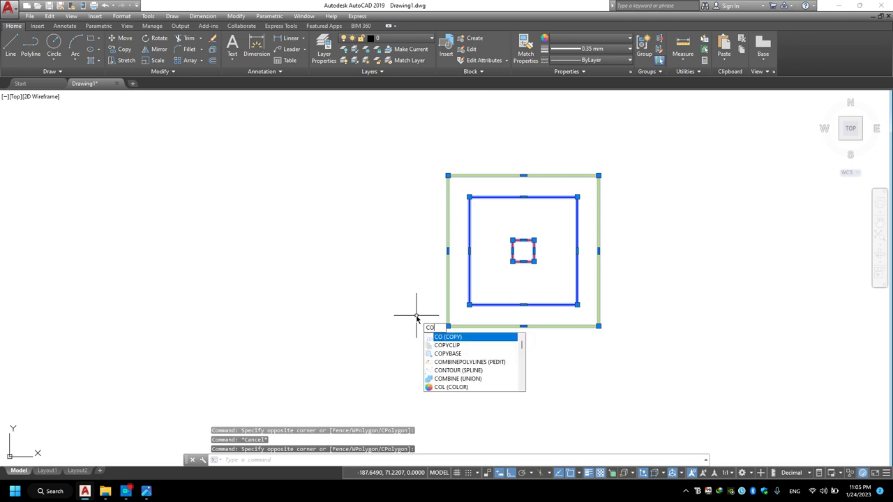
pyautogui.press('Return')
pyautogui.click(523, 249)
pyautogui.scroll(-5, 523, 250)
pyautogui.scroll(-1, 470, 212)
pyautogui.scroll(-3, 471, 220)
pyautogui.scroll(-2, 474, 282)
pyautogui.moveTo(636, 206); pyautogui.dragTo(493, 290, button='middle')
pyautogui.scroll(5, 499, 268)
pyautogui.scroll(2, 474, 265)
pyautogui.scroll(1, 427, 234)
pyautogui.scroll(2, 417, 227)
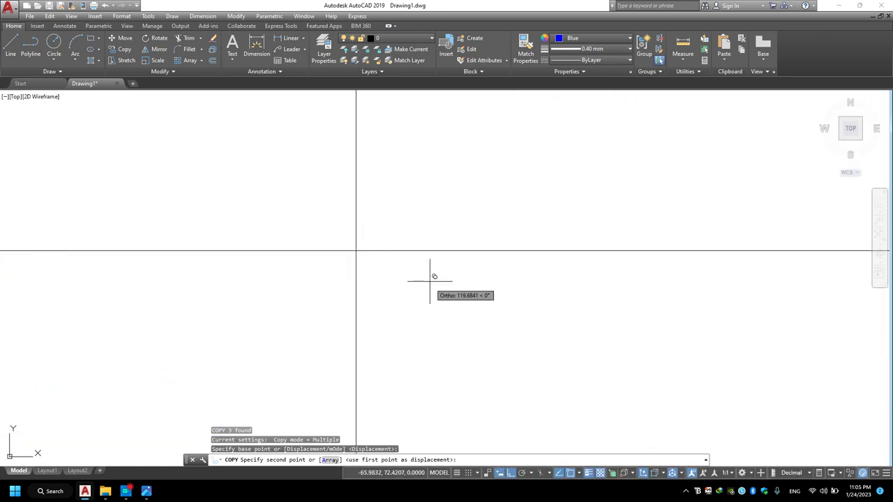
pyautogui.moveTo(385, 249); pyautogui.dragTo(521, 275, button='middle')
# - Place footing copies at the grid intersections to complete a row of four
pyautogui.click(520, 475)
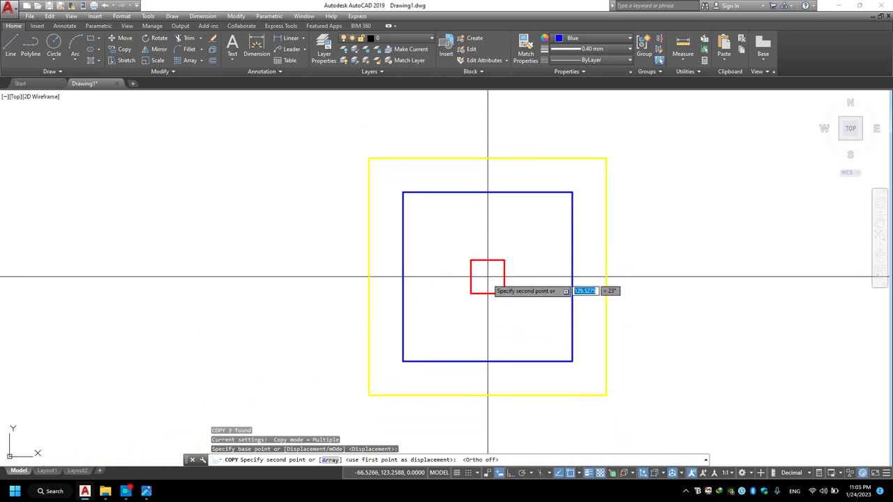
pyautogui.scroll(-5, 517, 278)
pyautogui.click(325, 255)
pyautogui.scroll(8, 458, 275)
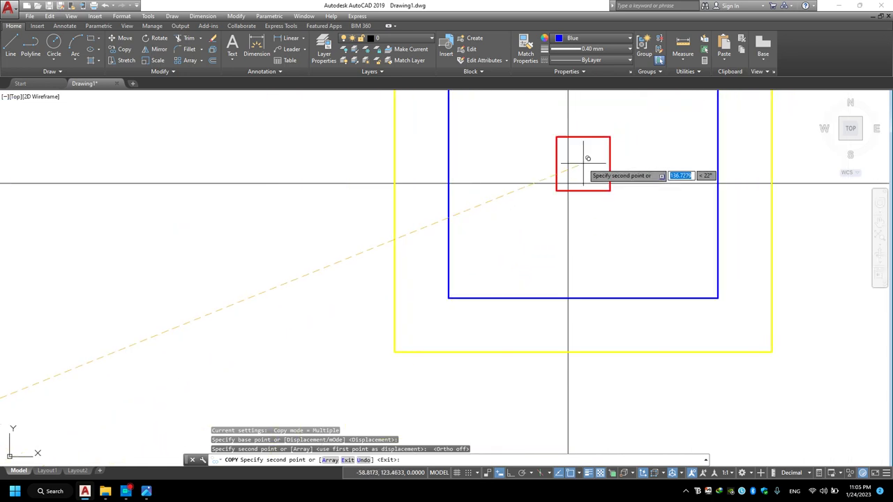
pyautogui.scroll(-4, 473, 223)
pyautogui.moveTo(473, 223); pyautogui.dragTo(607, 255, button='middle')
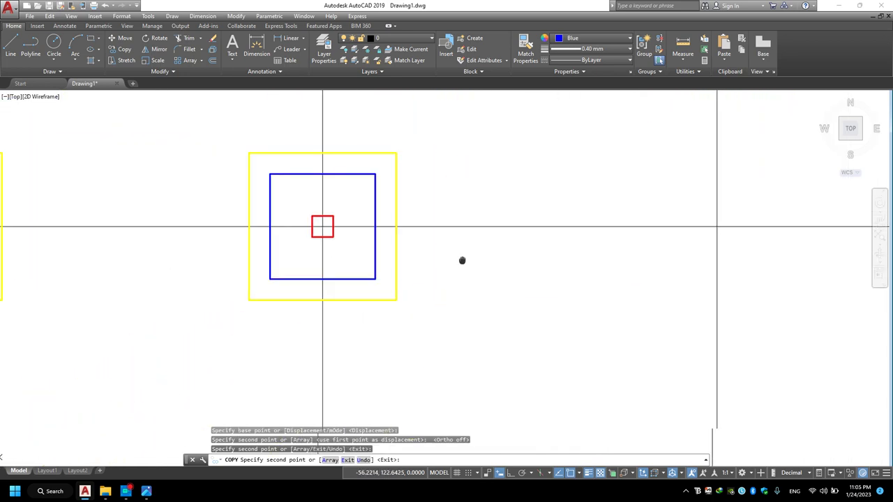
pyautogui.scroll(-4, 314, 237)
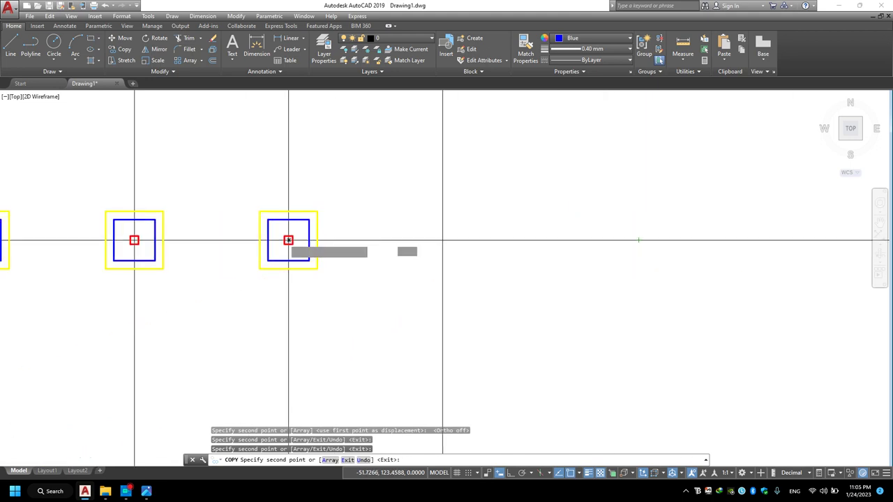
pyautogui.scroll(4, 458, 244)
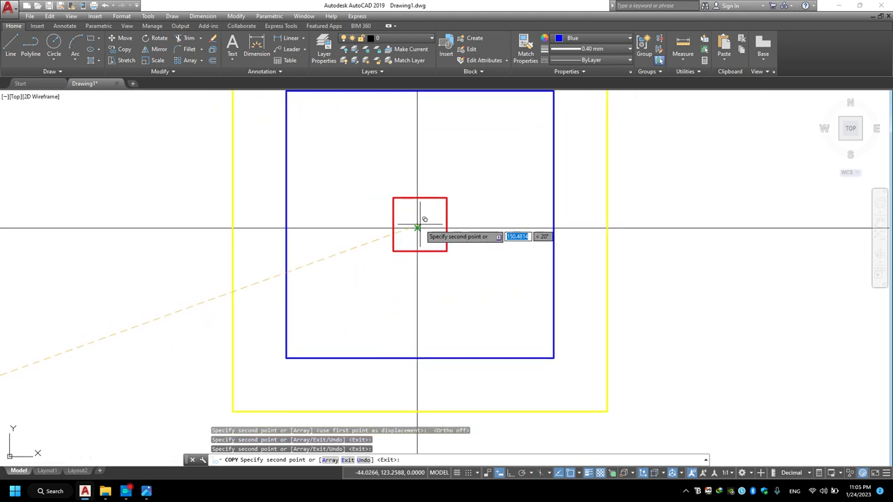
pyautogui.scroll(-2, 411, 223)
pyautogui.scroll(-3, 628, 334)
pyautogui.scroll(-1, 630, 338)
pyautogui.click(621, 273)
pyautogui.scroll(-1, 423, 300)
pyautogui.moveTo(423, 300); pyautogui.dragTo(482, 285, button='middle')
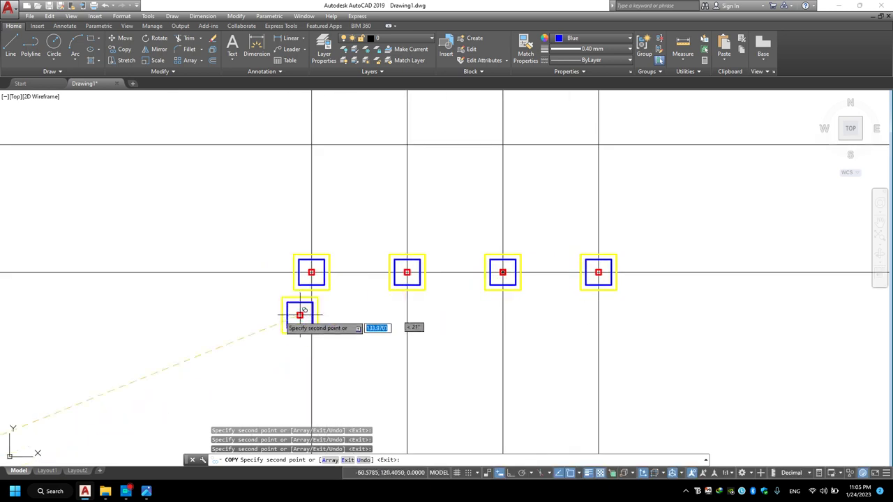
pyautogui.press('Escape')
# - Select all four footings in the row and start copying them
pyautogui.click(259, 319)
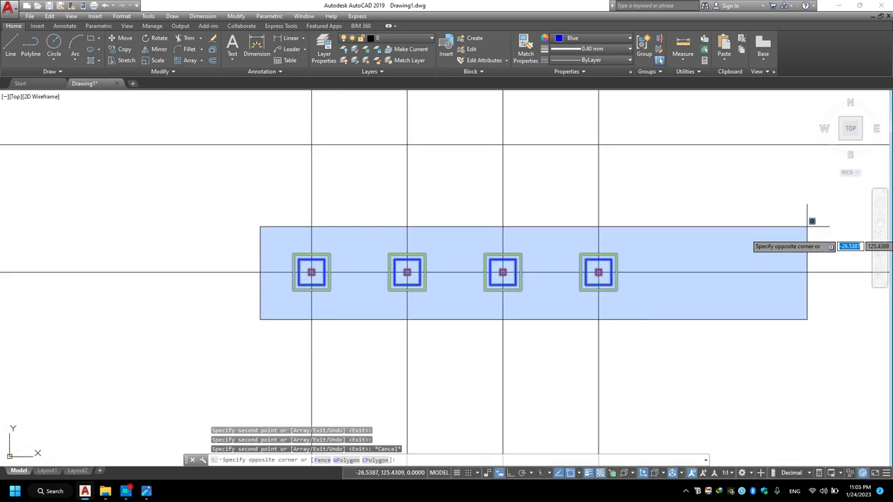
pyautogui.click(742, 225)
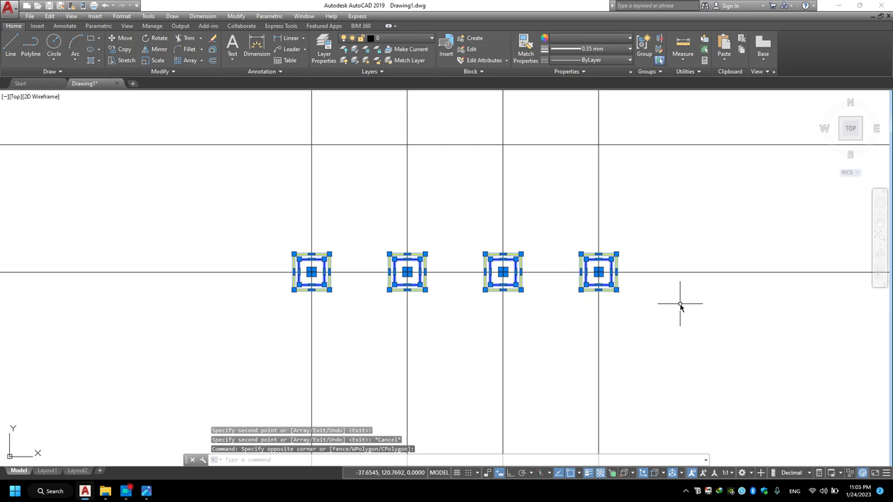
pyautogui.write('CO')
pyautogui.press('Return')
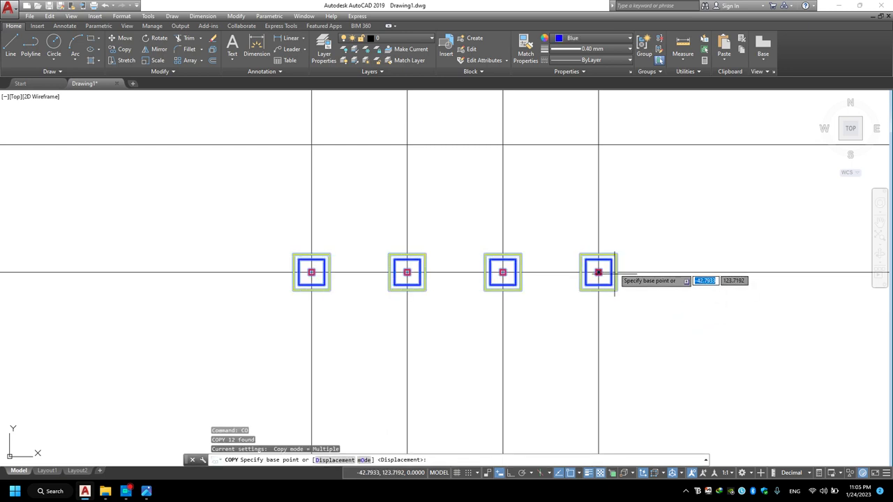
# - Copy the footing row from its centre onto the next grid line
pyautogui.scroll(5, 618, 273)
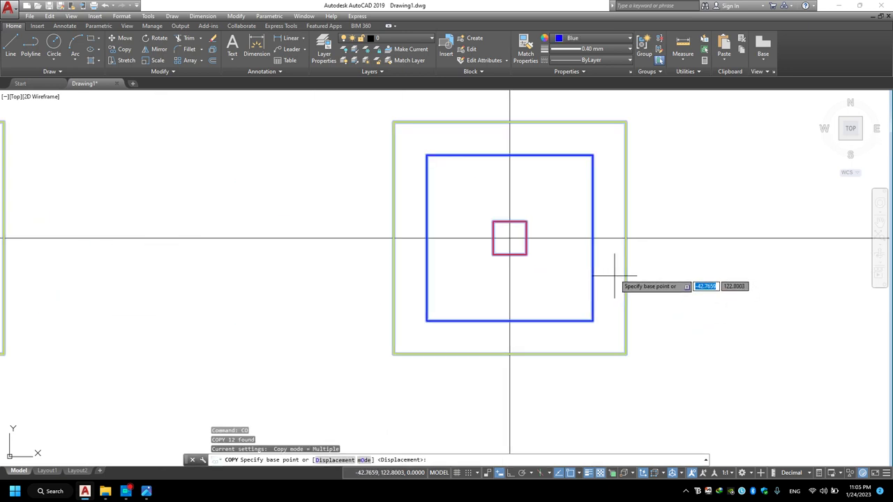
pyautogui.click(510, 238)
pyautogui.scroll(-3, 509, 359)
pyautogui.scroll(10, 499, 349)
pyautogui.moveTo(508, 240); pyautogui.dragTo(520, 332, button='middle')
pyautogui.scroll(-5, 530, 259)
pyautogui.scroll(2, 535, 259)
pyautogui.scroll(-1, 523, 255)
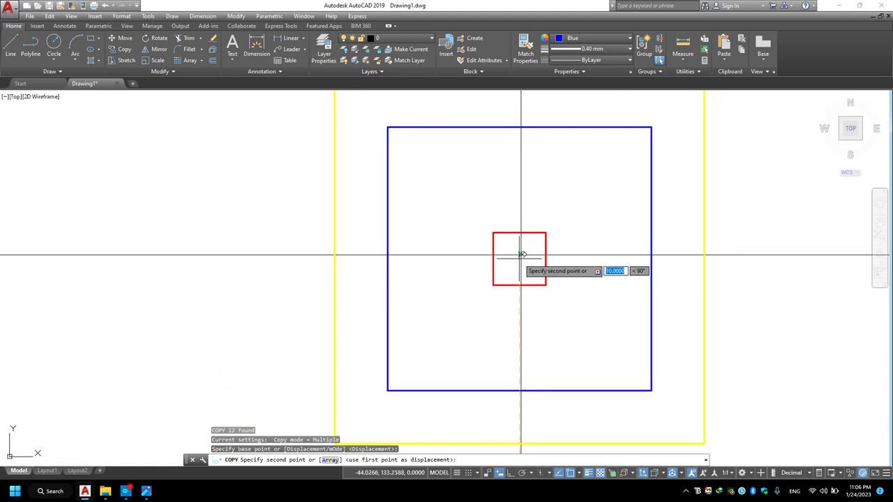
pyautogui.scroll(-3, 514, 255)
pyautogui.click(568, 399)
# - Review the copied rows across the footing grid and end the copy
pyautogui.moveTo(568, 398)
pyautogui.mouseDown(button='middle')
pyautogui.moveTo(533, 353)
pyautogui.moveTo(544, 347)
pyautogui.mouseUp(button='middle')
pyautogui.scroll(3, 552, 354)
pyautogui.scroll(-4, 541, 279)
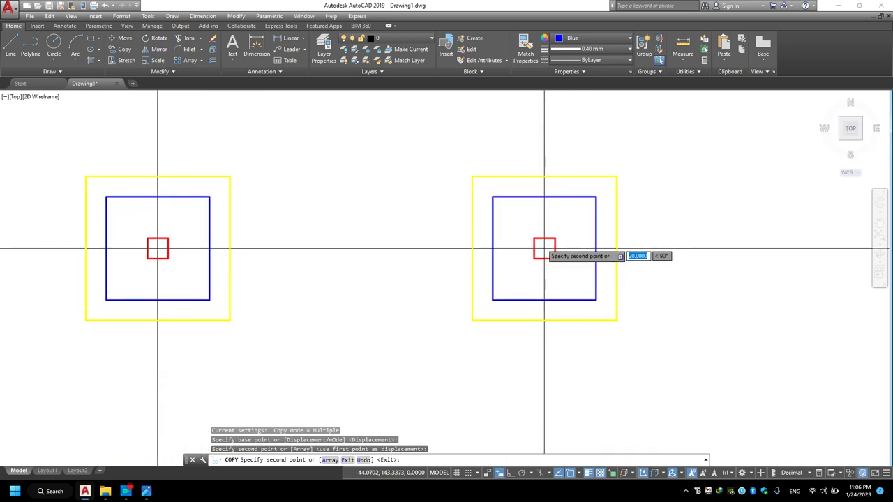
pyautogui.scroll(4, 544, 247)
pyautogui.moveTo(554, 272); pyautogui.dragTo(556, 261, button='middle')
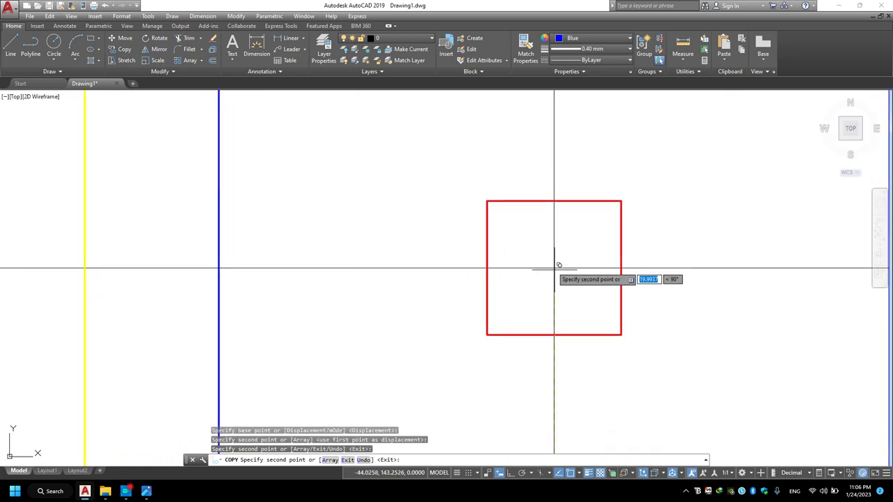
pyautogui.scroll(-4, 565, 341)
pyautogui.scroll(-4, 565, 340)
pyautogui.scroll(-3, 550, 328)
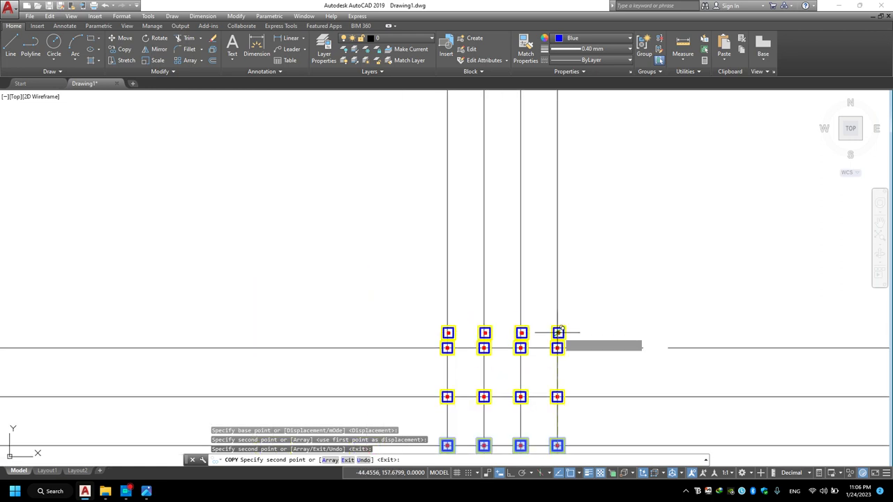
pyautogui.moveTo(550, 331); pyautogui.dragTo(551, 230, button='middle')
pyautogui.moveTo(550, 295); pyautogui.dragTo(567, 279, button='middle')
pyautogui.press('Escape')
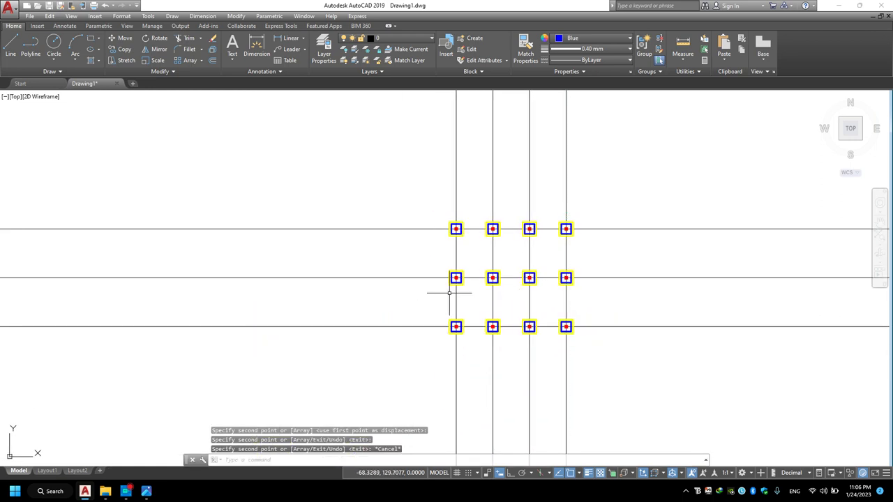
# - Reframe the drawing and switch to the reference plan photo
pyautogui.scroll(2, 503, 399)
pyautogui.moveTo(584, 332); pyautogui.dragTo(565, 359, button='middle')
pyautogui.hotkey('alt', 'Tab')
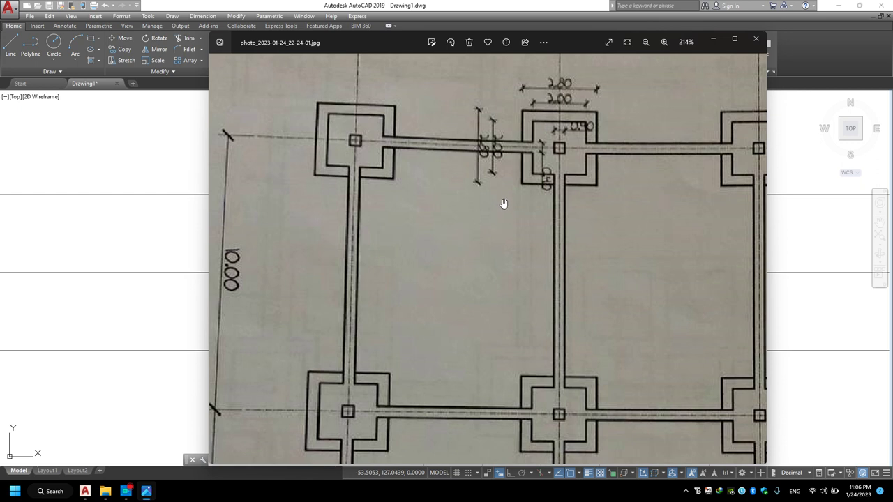
# - Zoom the plan photo out to see the whole foundation plan, then minimize Photos
pyautogui.scroll(-2, 453, 225)
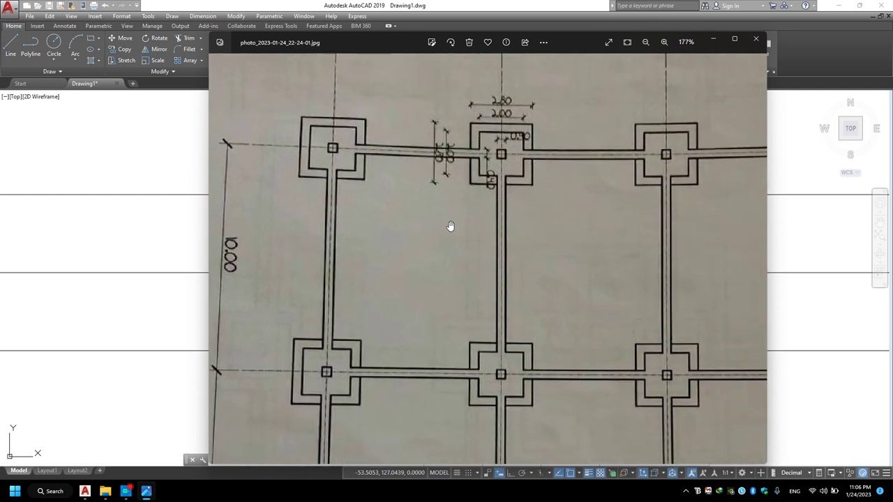
pyautogui.scroll(-1, 453, 225)
pyautogui.scroll(-1, 453, 214)
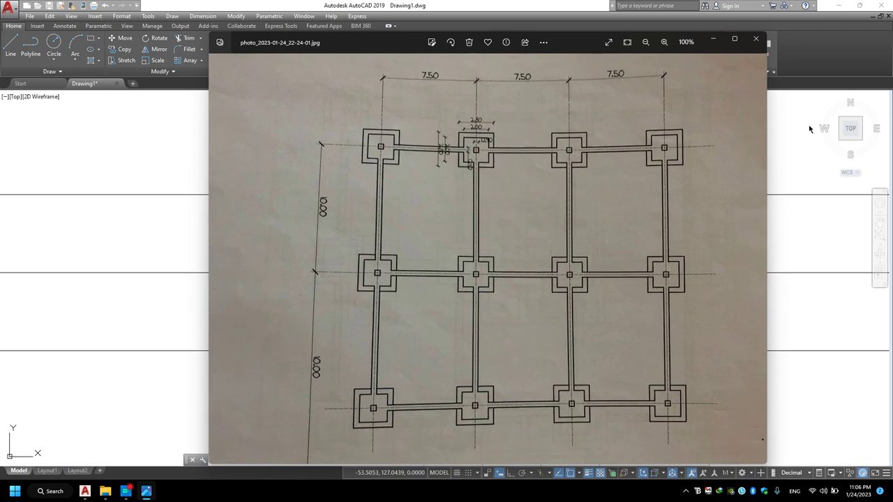
pyautogui.click(722, 43)
pyautogui.scroll(-3, 459, 239)
pyautogui.scroll(-3, 472, 233)
pyautogui.moveTo(153, 254)
pyautogui.mouseDown(button='middle')
pyautogui.moveTo(431, 254)
pyautogui.moveTo(355, 271)
pyautogui.moveTo(413, 188)
pyautogui.mouseUp(button='middle')
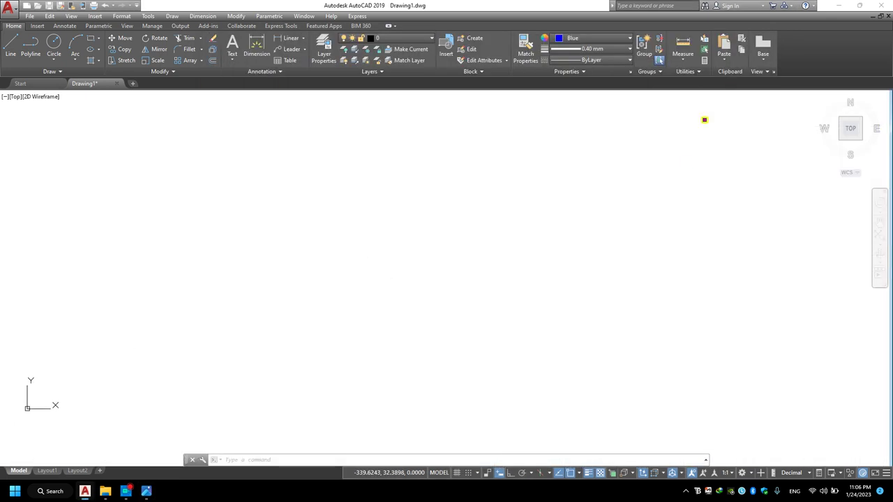
# - Start a trial multiline and cancel it
pyautogui.press('Escape')
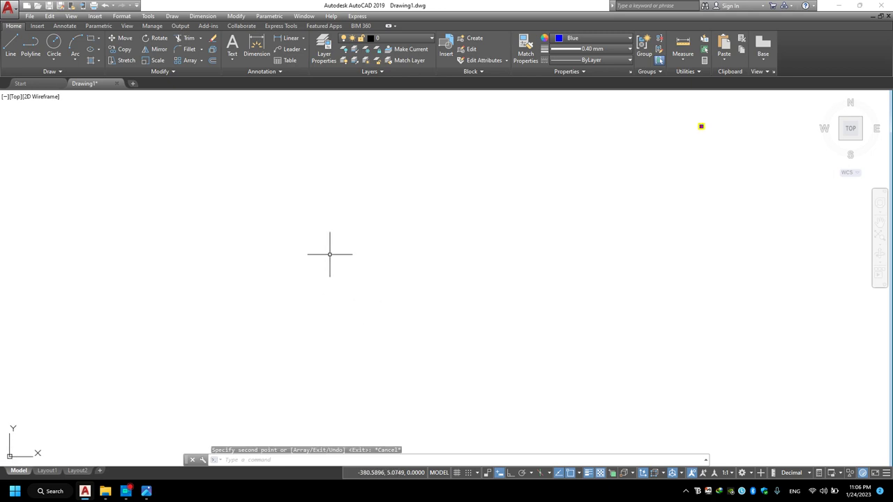
pyautogui.press('Escape')
pyautogui.press('Escape')
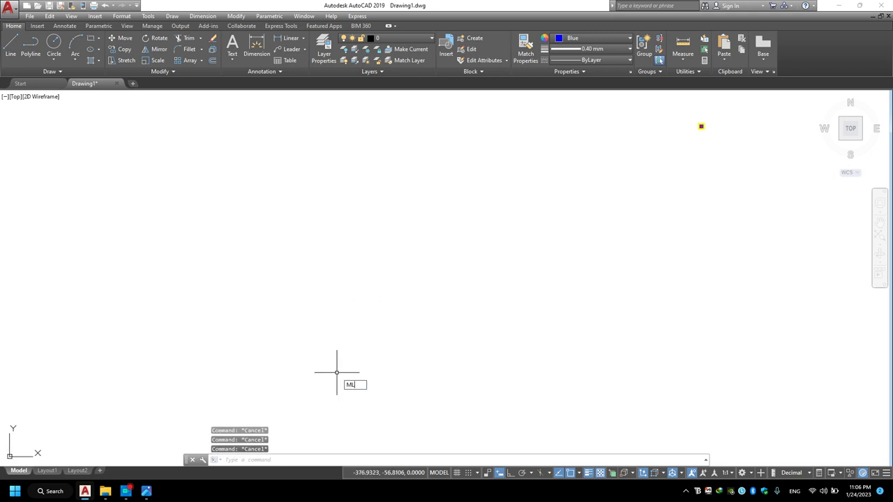
pyautogui.press('Return')
pyautogui.click(181, 234)
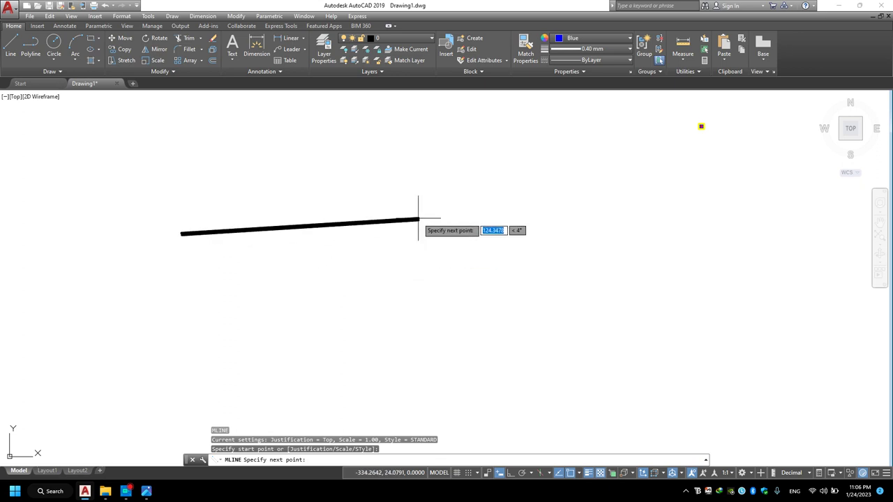
pyautogui.press('Escape')
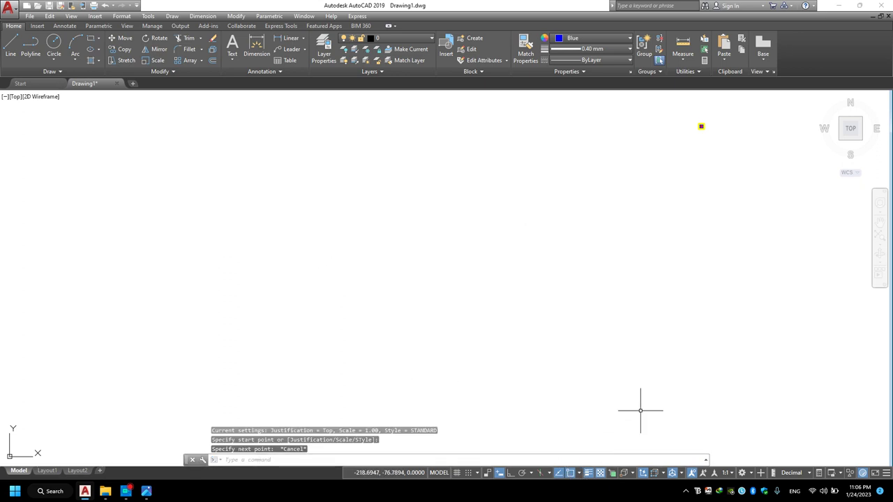
pyautogui.moveTo(747, 404)
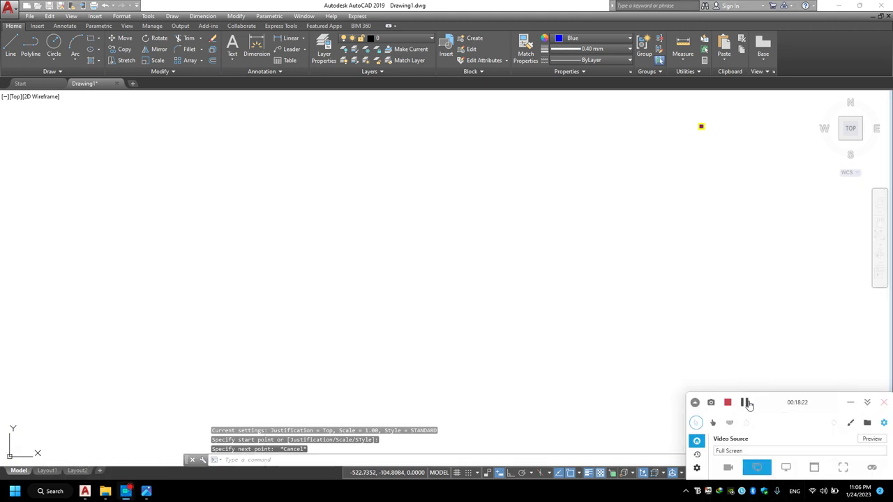
# - Pan the view to the footing grid and cancel a pending scale entry
pyautogui.click(747, 404)
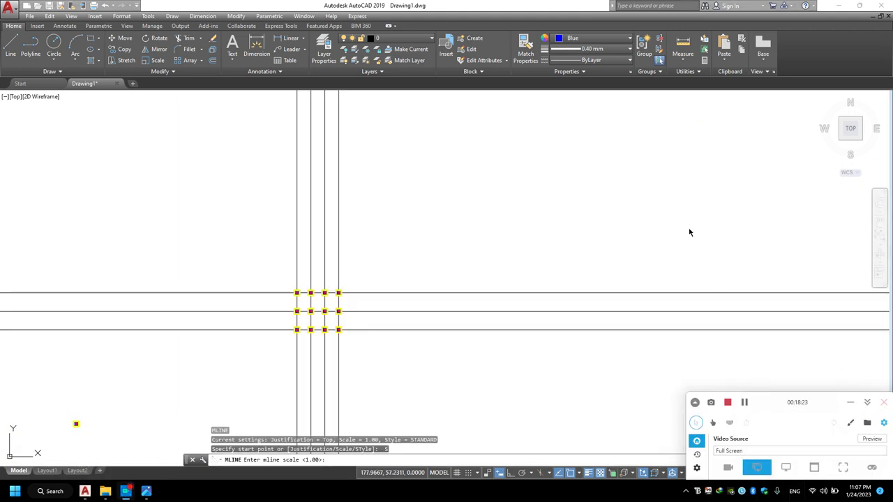
pyautogui.scroll(-2, 689, 233)
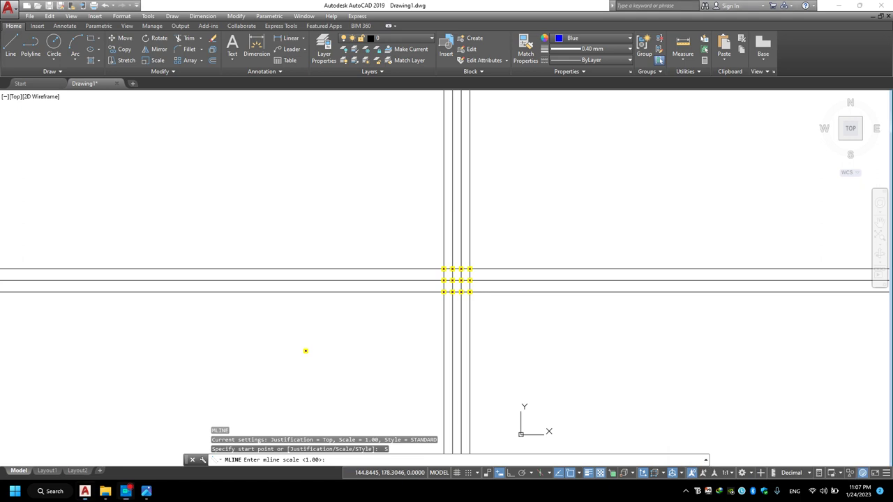
pyautogui.moveTo(670, 230); pyautogui.dragTo(439, 374, button='middle')
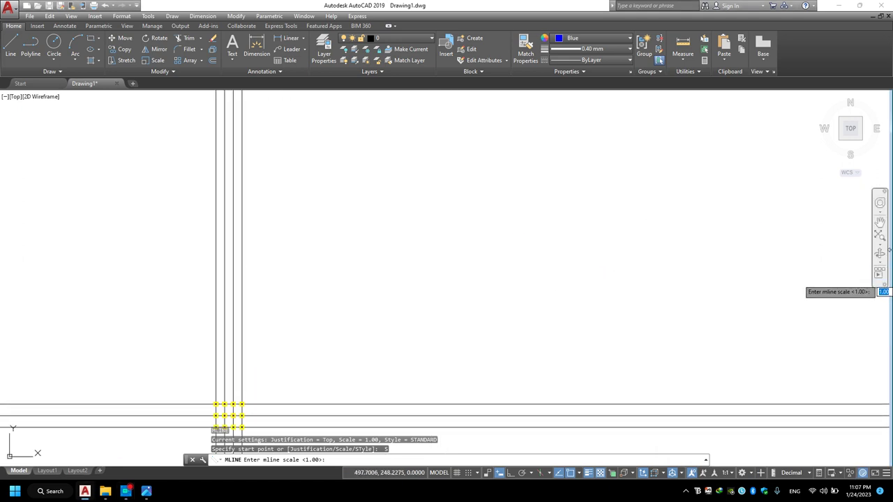
pyautogui.moveTo(528, 207)
pyautogui.mouseDown(button='middle')
pyautogui.moveTo(358, 257)
pyautogui.moveTo(454, 240)
pyautogui.mouseUp(button='middle')
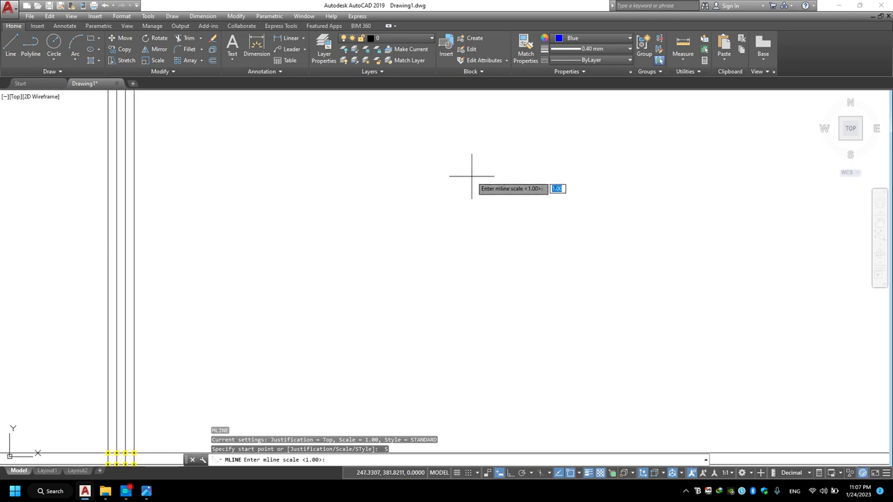
pyautogui.write('ml')
pyautogui.press('Return')
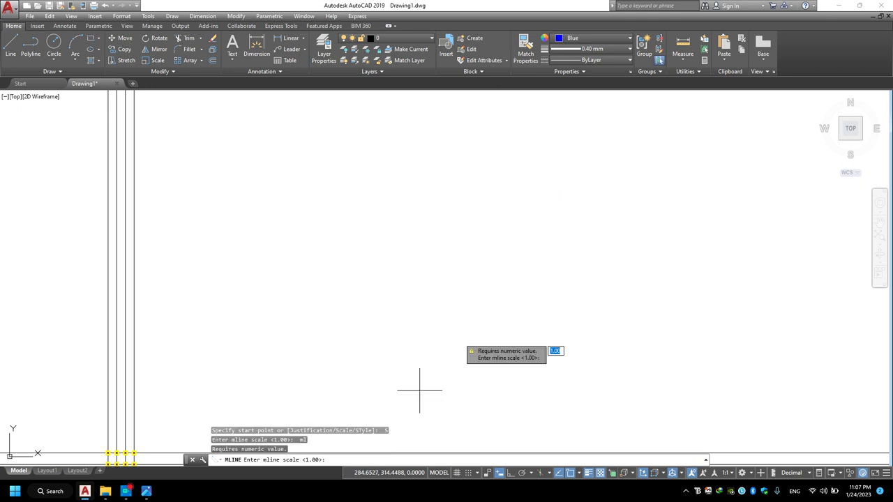
pyautogui.press('Escape')
# - Restart ML, choose its Scale option, and check the beam width on the plan photo
pyautogui.write('ml')
pyautogui.press('Return')
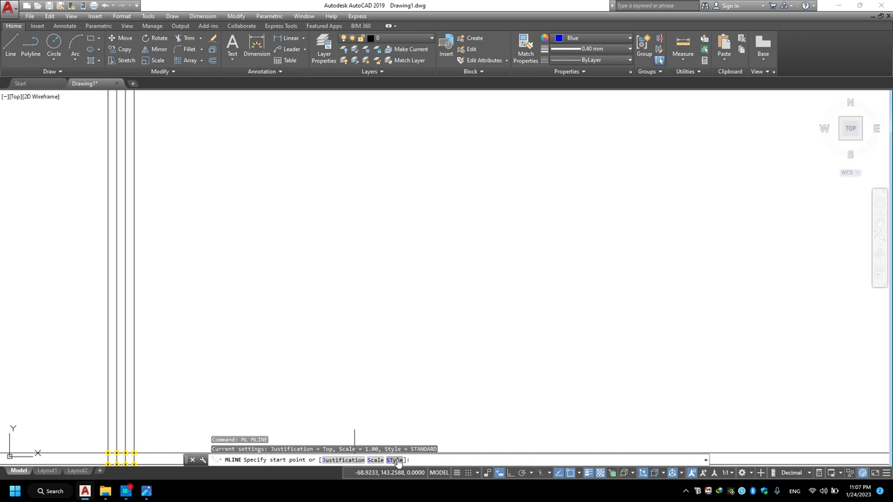
pyautogui.click(377, 461)
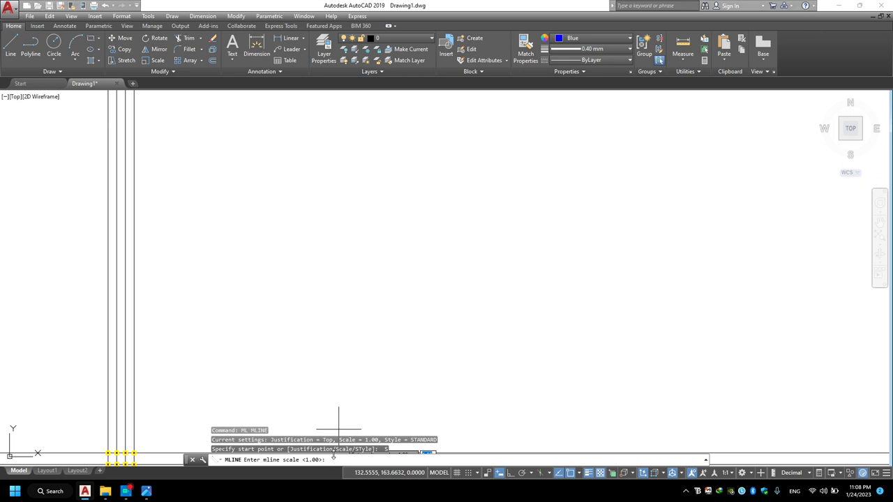
pyautogui.hotkey('alt', 'Tab')
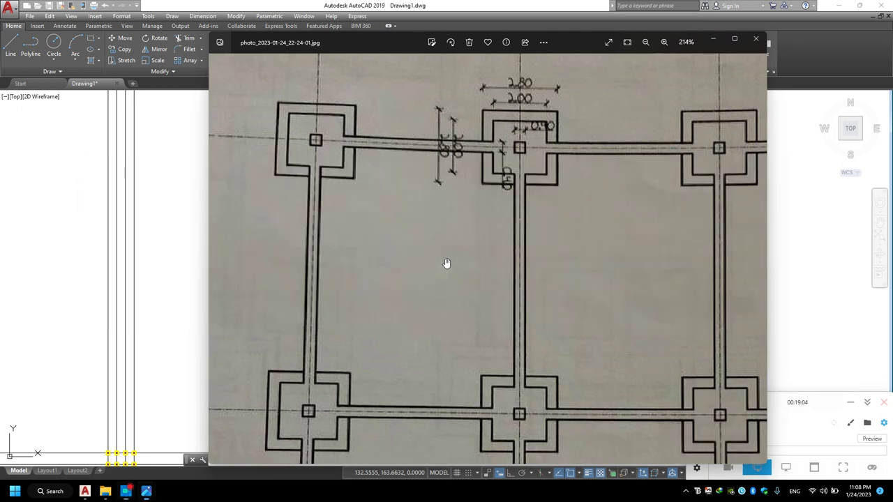
pyautogui.hotkey('alt', 'Tab')
pyautogui.hotkey('alt', 'Tab')
pyautogui.hotkey('alt', 'Tab')
pyautogui.hotkey('alt', 'Tab')
pyautogui.hotkey('alt', 'Tab')
pyautogui.hotkey('alt', 'Tab')
pyautogui.hotkey('alt', 'Tab')
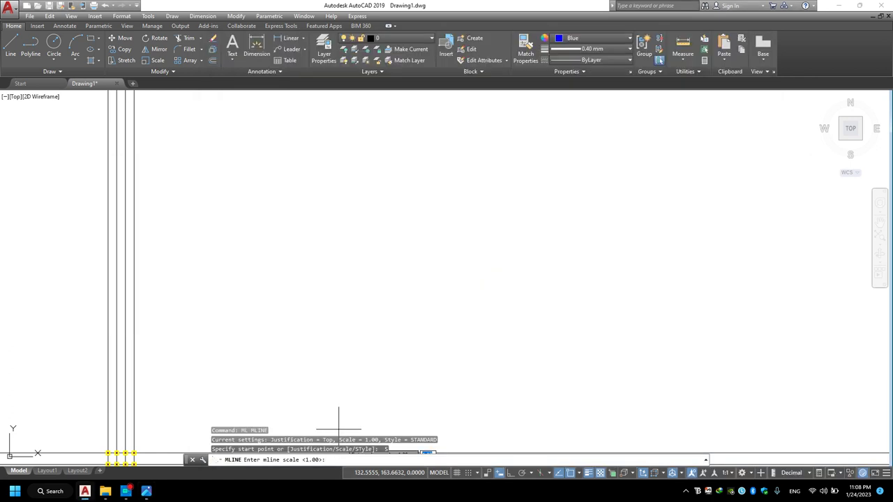
# - Accept the 0.4 multiline scale, cancel the trial beam, and set lineweight to ByLayer
pyautogui.press('Return')
pyautogui.click(377, 216)
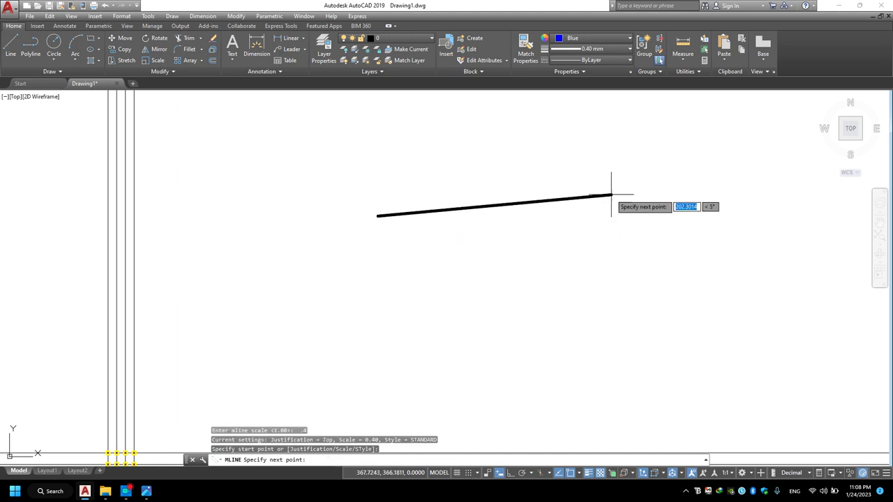
pyautogui.scroll(5, 498, 230)
pyautogui.scroll(-5, 549, 227)
pyautogui.moveTo(548, 227); pyautogui.dragTo(552, 203, button='middle')
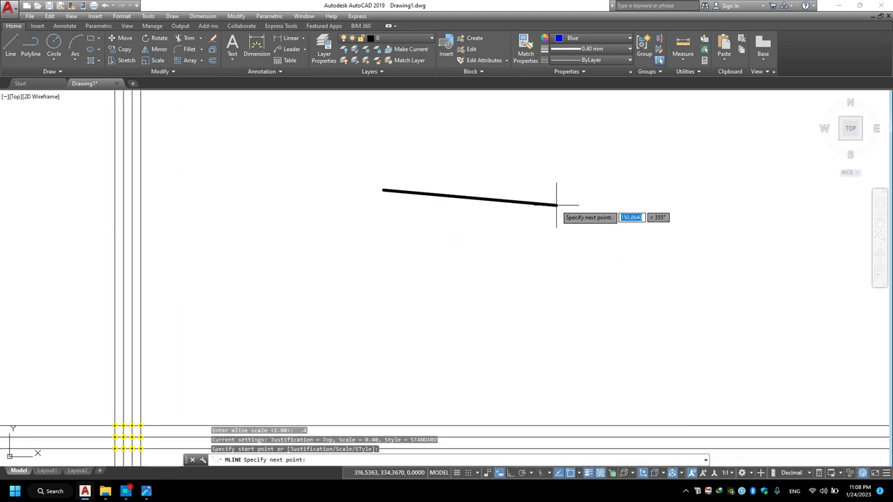
pyautogui.press('Escape')
pyautogui.press('Escape')
pyautogui.press('Escape')
pyautogui.write('ML')
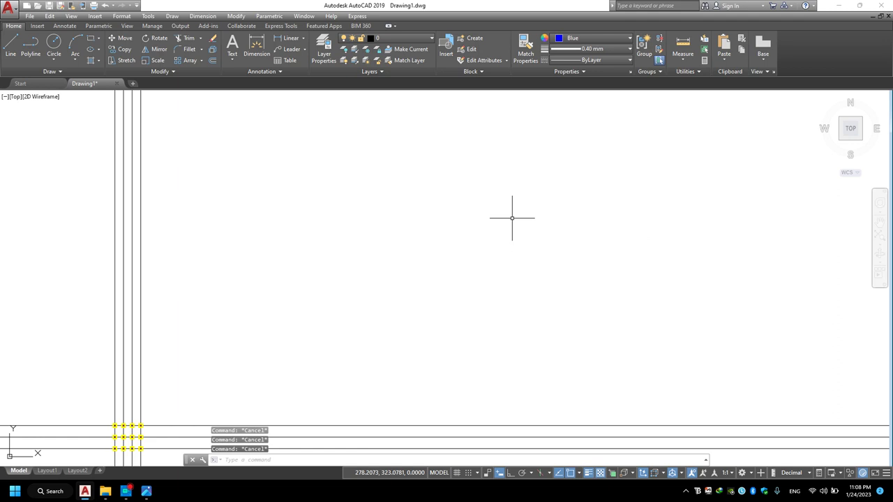
pyautogui.click(588, 53)
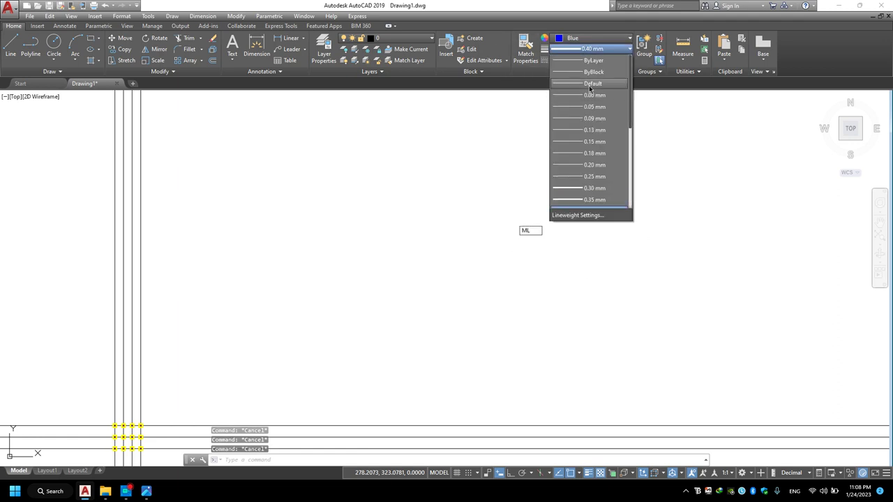
pyautogui.click(574, 61)
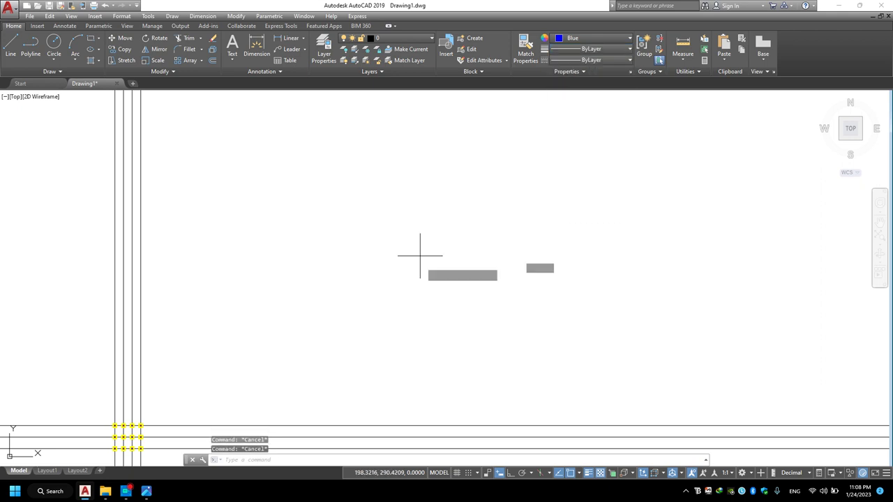
# - Draw a horizontal 0.4-scale double-line beam with Ortho on
pyautogui.write('ml')
pyautogui.press('Return')
pyautogui.click(375, 461)
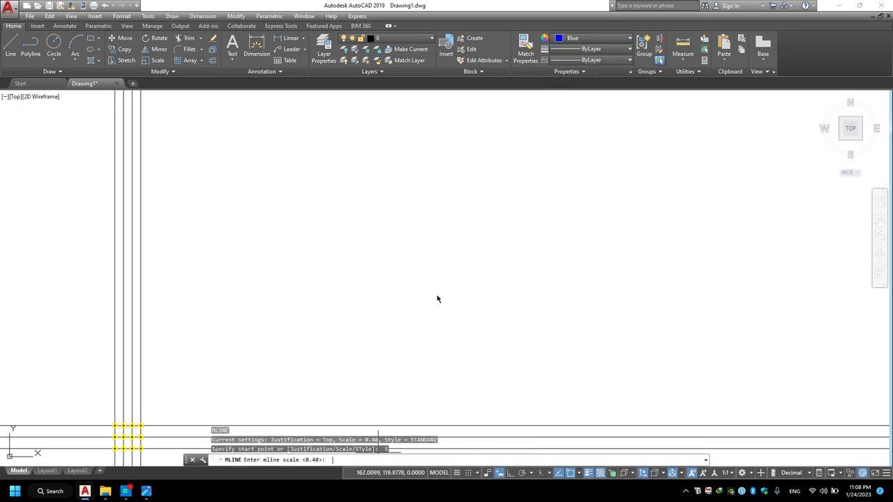
pyautogui.write('.4')
pyautogui.press('Return')
pyautogui.click(431, 249)
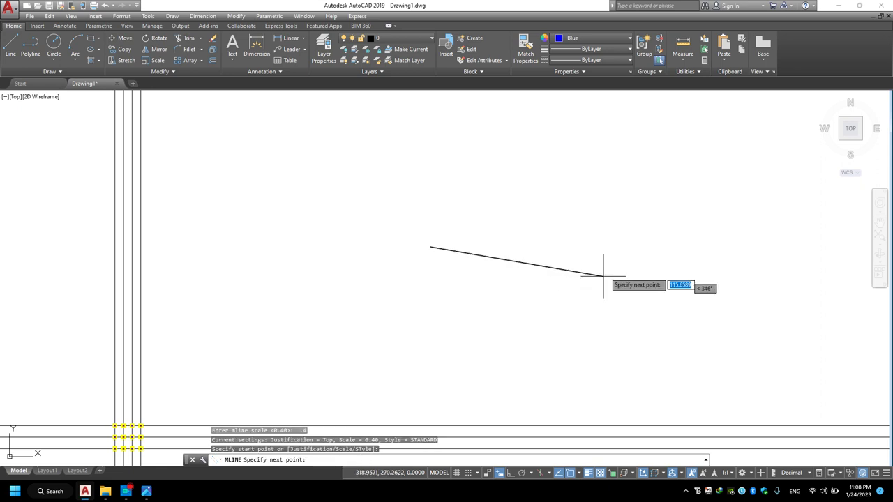
pyautogui.scroll(5, 571, 244)
pyautogui.scroll(-3, 570, 244)
pyautogui.scroll(-2, 675, 259)
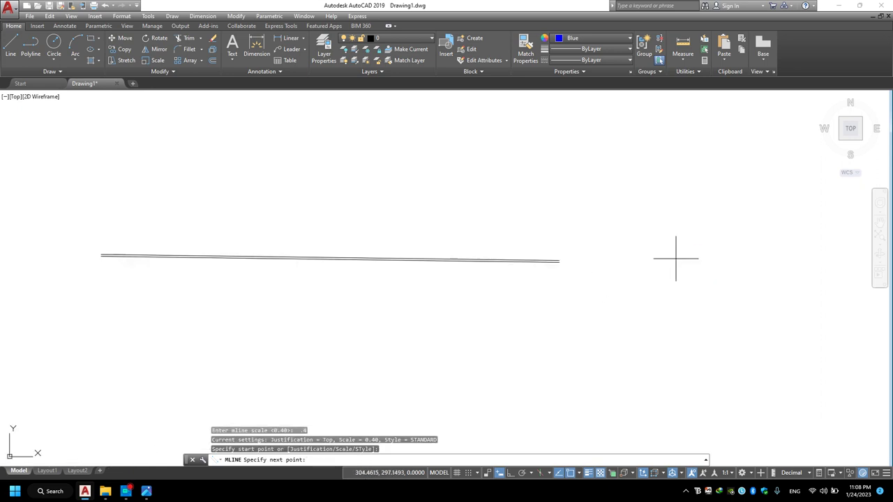
pyautogui.scroll(6, 543, 243)
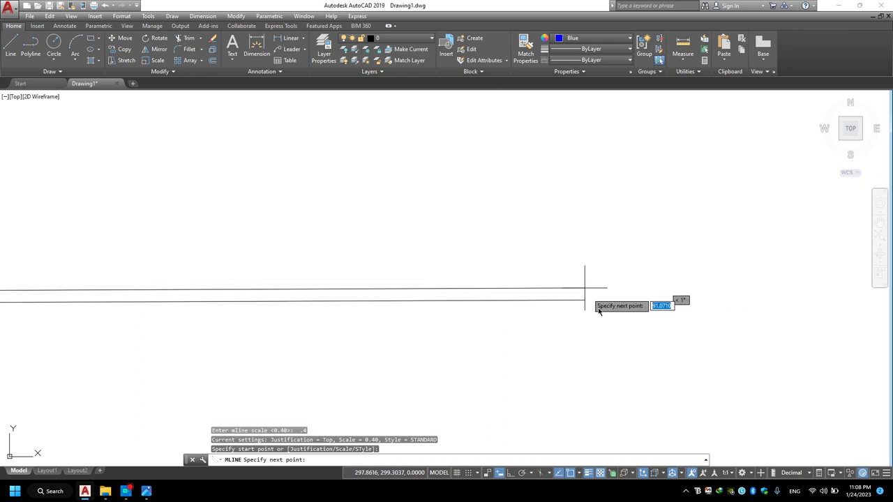
pyautogui.moveTo(614, 309); pyautogui.dragTo(572, 441, button='middle')
pyautogui.click(508, 474)
pyautogui.click(439, 275)
pyautogui.scroll(-4, 442, 285)
pyautogui.scroll(4, 535, 243)
pyautogui.press('Escape')
# - Crossing-select the new beam and compare it against the sketch photo
pyautogui.scroll(-3, 568, 241)
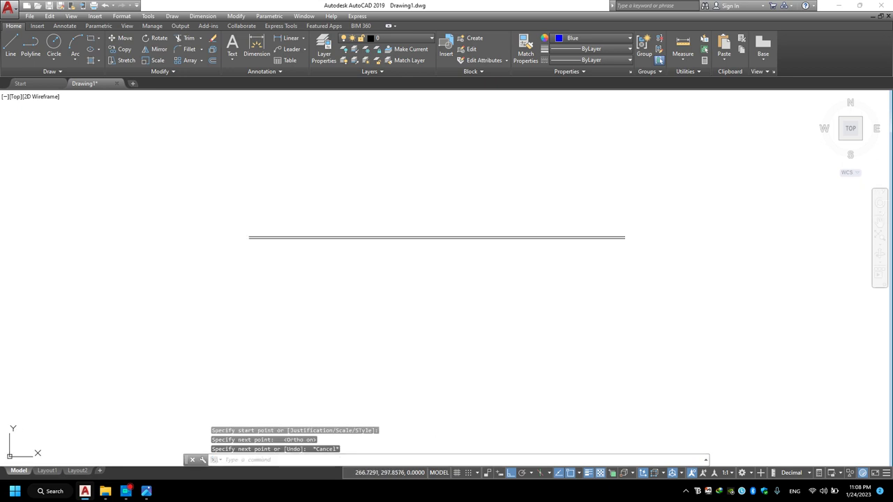
pyautogui.scroll(3, 422, 242)
pyautogui.click(383, 166)
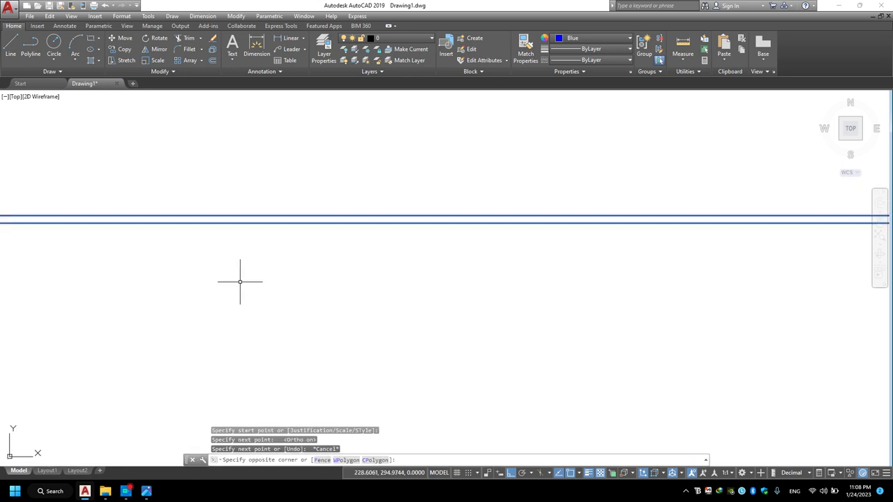
pyautogui.click(240, 282)
pyautogui.press('Escape')
pyautogui.scroll(-4, 400, 285)
pyautogui.hotkey('alt', 'Tab')
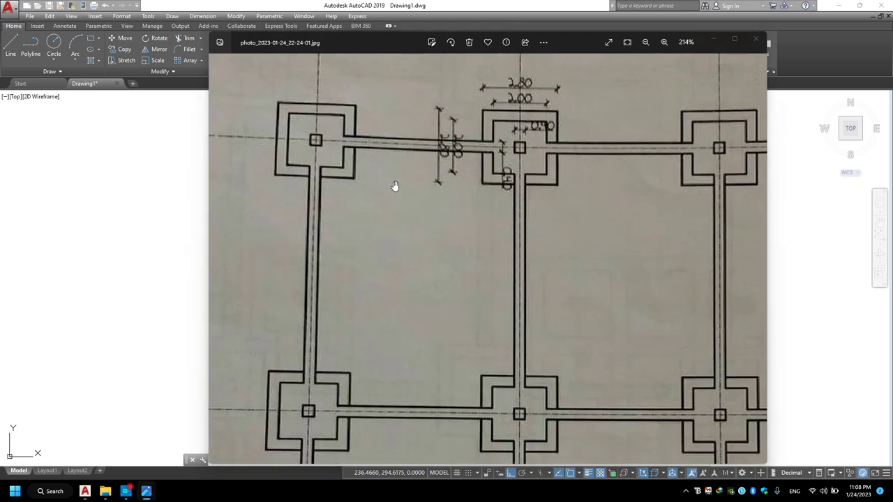
pyautogui.hotkey('alt', 'Tab')
# - Zoom and pan to bring the footing grid back into view
pyautogui.scroll(-5, 419, 219)
pyautogui.scroll(-2, 405, 309)
pyautogui.moveTo(210, 349); pyautogui.dragTo(423, 304, button='middle')
pyautogui.scroll(8, 439, 300)
pyautogui.scroll(2, 419, 265)
pyautogui.scroll(2, 360, 220)
pyautogui.scroll(2, 357, 209)
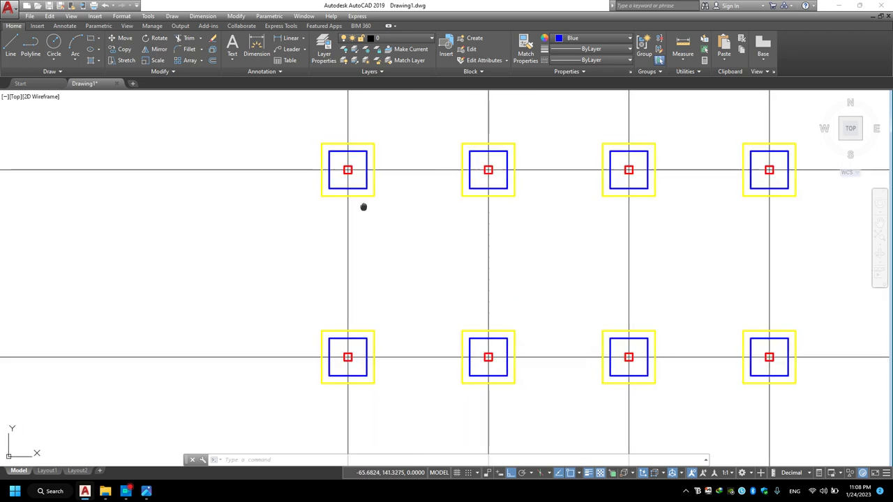
pyautogui.moveTo(363, 207); pyautogui.dragTo(339, 235, button='middle')
# - Restart MLINE with scale 0.40 and check the sketch photo before picking a start point
pyautogui.write('m')
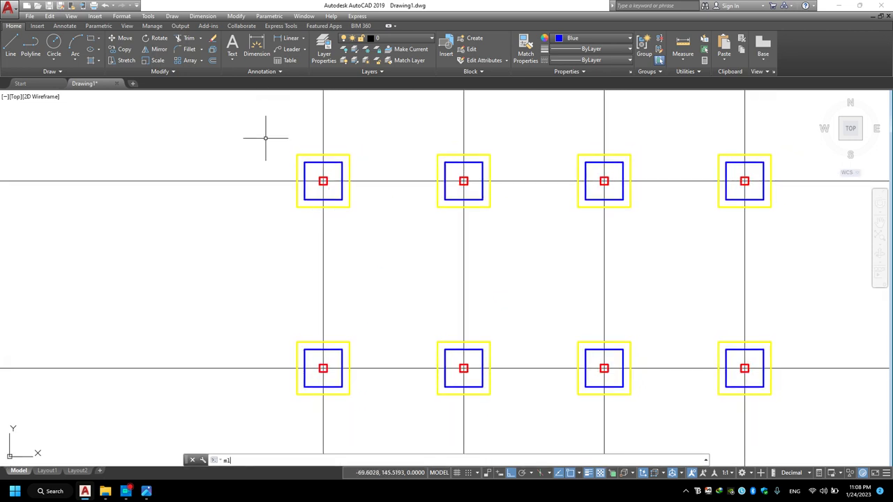
pyautogui.write('l')
pyautogui.press('Return')
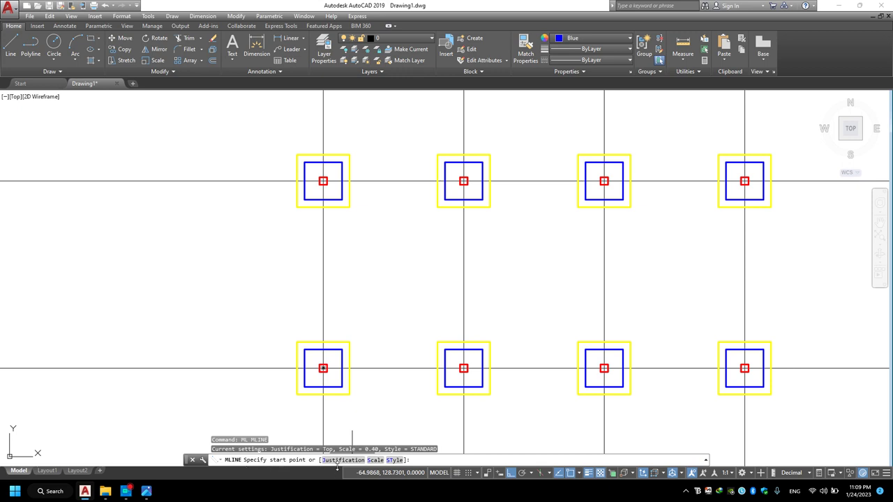
pyautogui.click(376, 460)
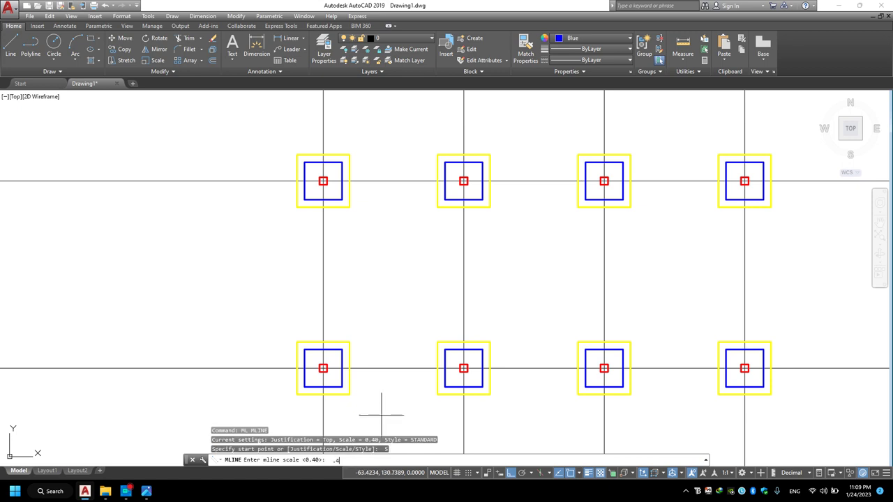
pyautogui.press('Return')
pyautogui.hotkey('alt', 'Tab')
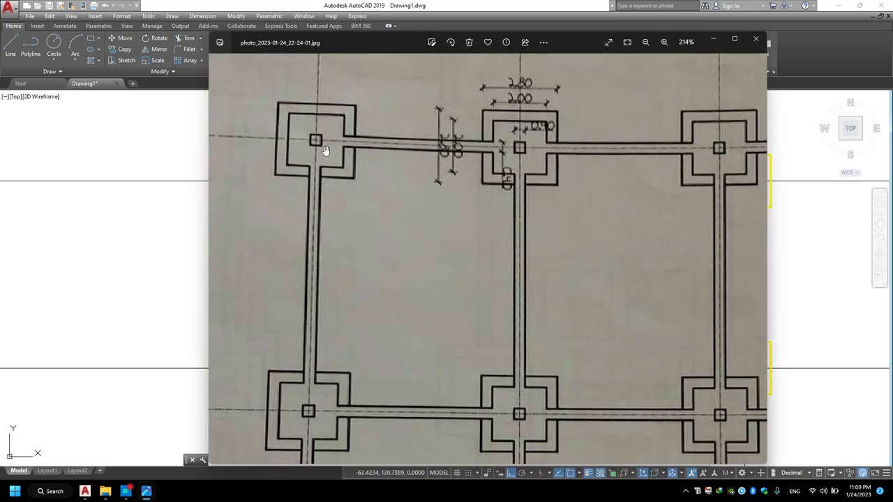
pyautogui.hotkey('alt', 'Tab')
pyautogui.scroll(5, 349, 175)
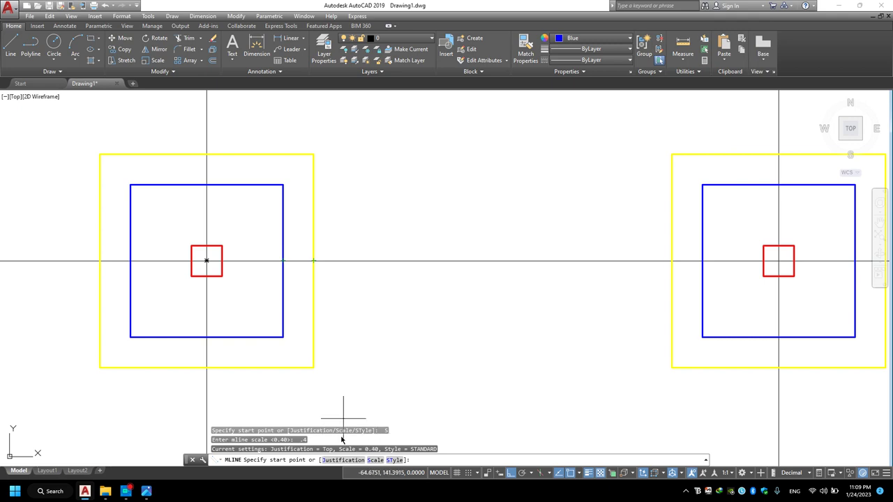
# - Set multiline justification to Zero, try a beam from the blue footing edge, then cancel
pyautogui.write('j')
pyautogui.press('Return')
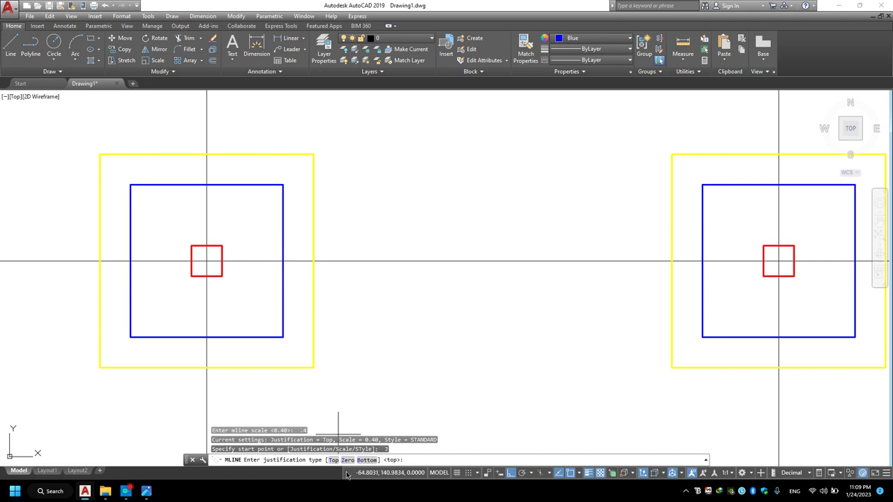
pyautogui.write('z')
pyautogui.press('Return')
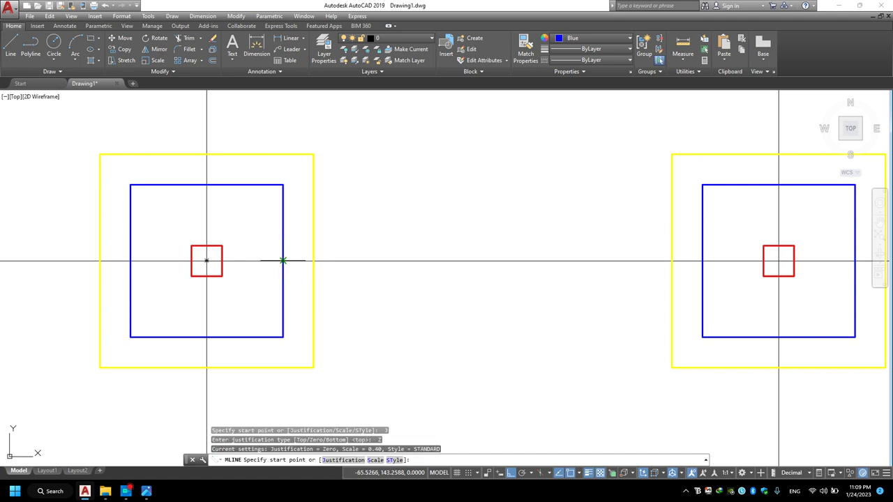
pyautogui.click(283, 261)
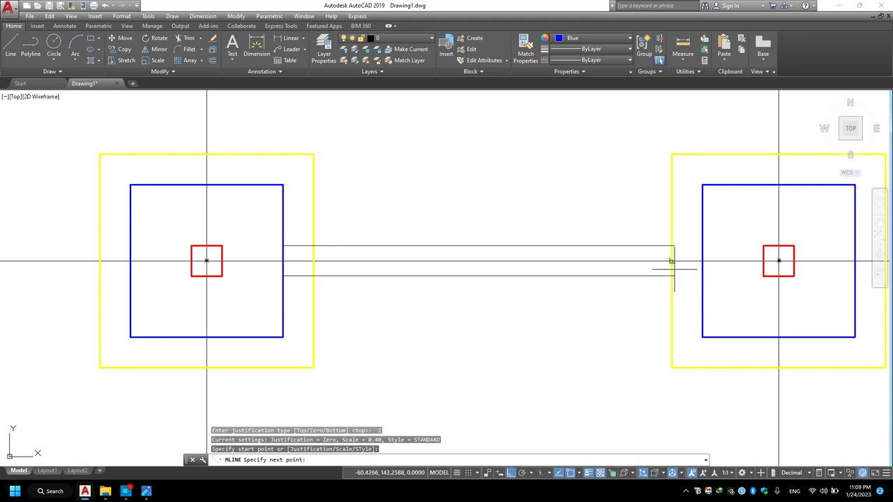
pyautogui.press('Escape')
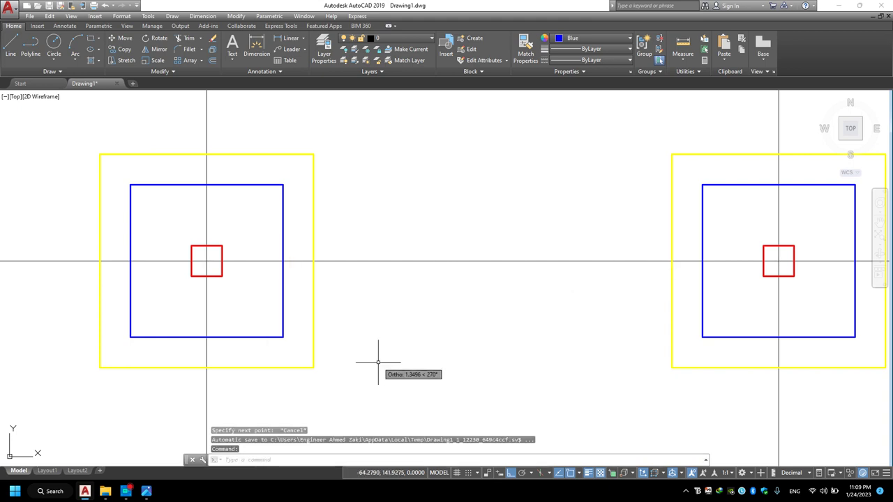
# - Switch the multiline to Top justification and check the left blue footing square
pyautogui.press('Return')
pyautogui.click(335, 462)
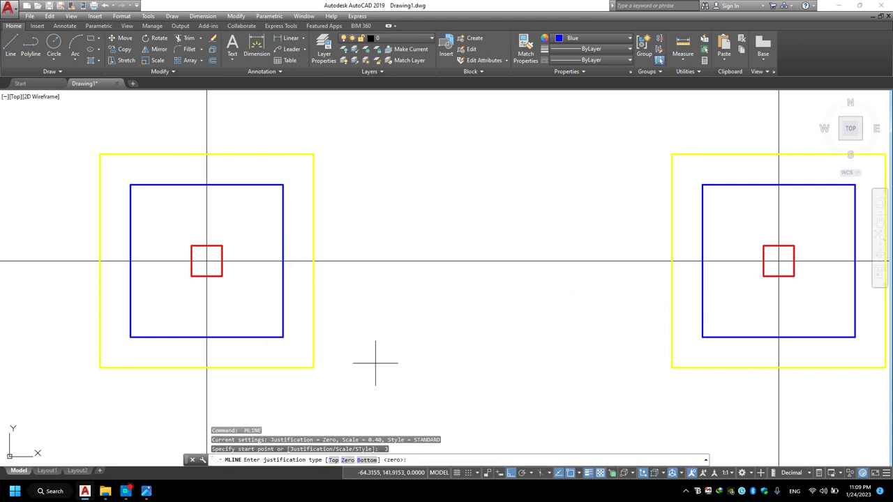
pyautogui.click(333, 460)
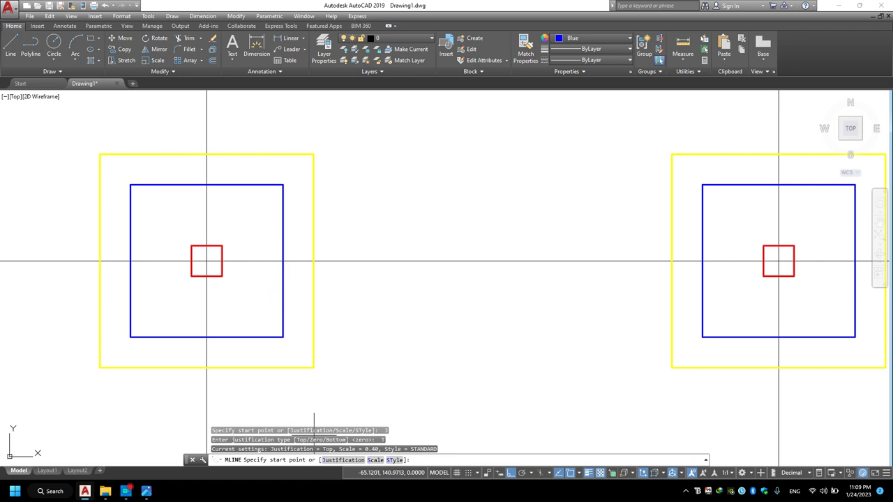
pyautogui.click(335, 461)
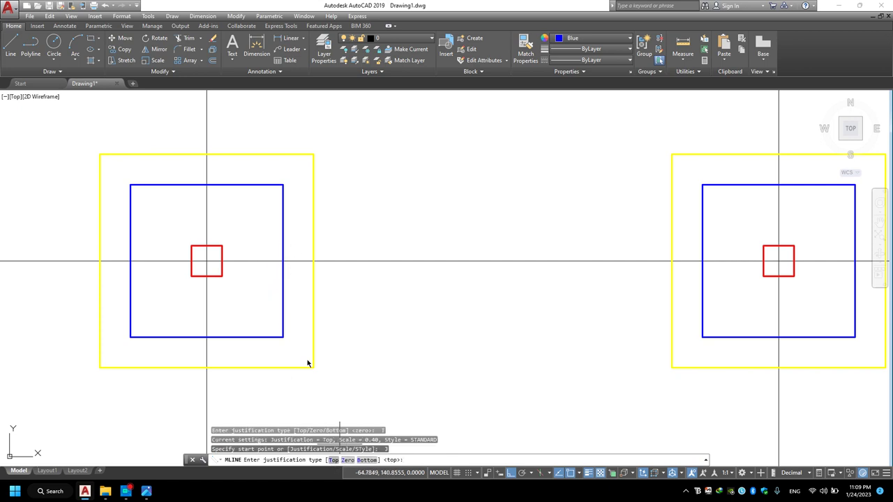
pyautogui.click(333, 461)
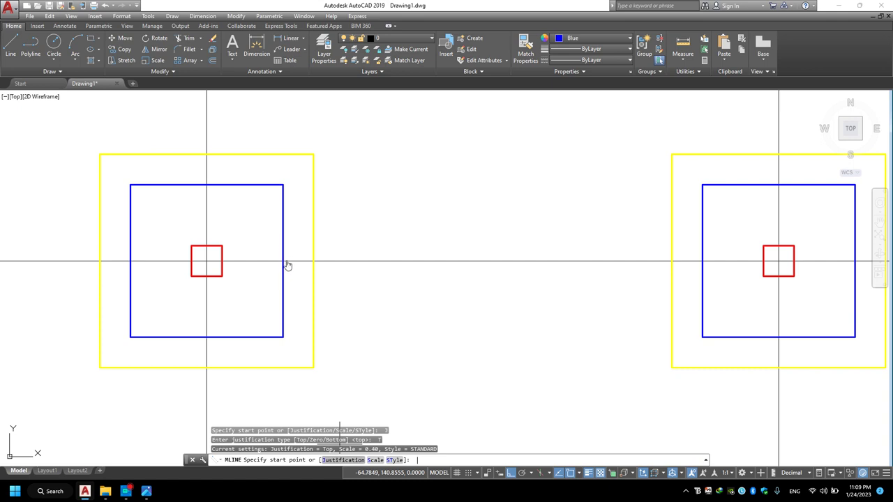
pyautogui.click(332, 462)
pyautogui.click(333, 461)
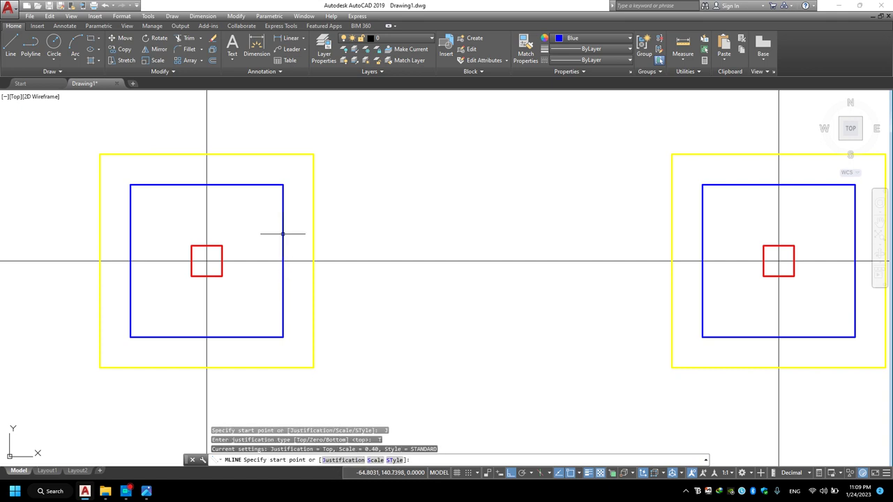
pyautogui.press('Return')
pyautogui.click(283, 259)
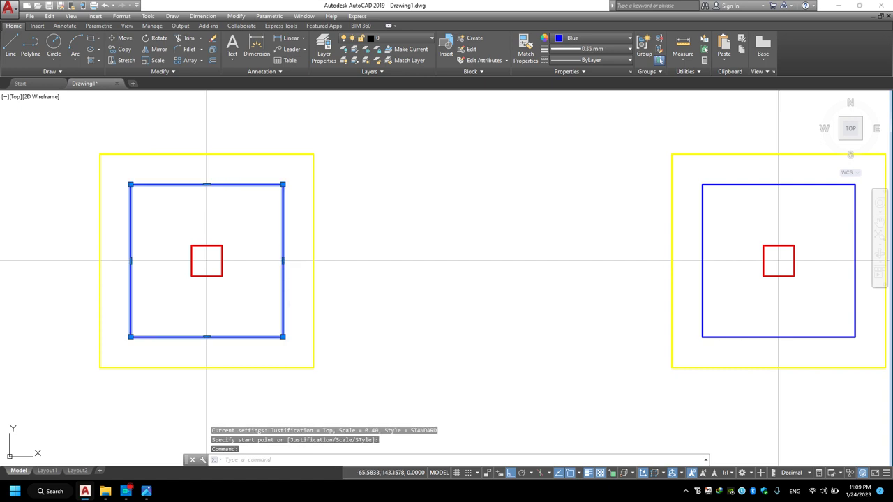
pyautogui.press('Escape')
# - Try a top-justified beam from the yellow footing's right edge, then cancel it
pyautogui.write('ml')
pyautogui.press('Return')
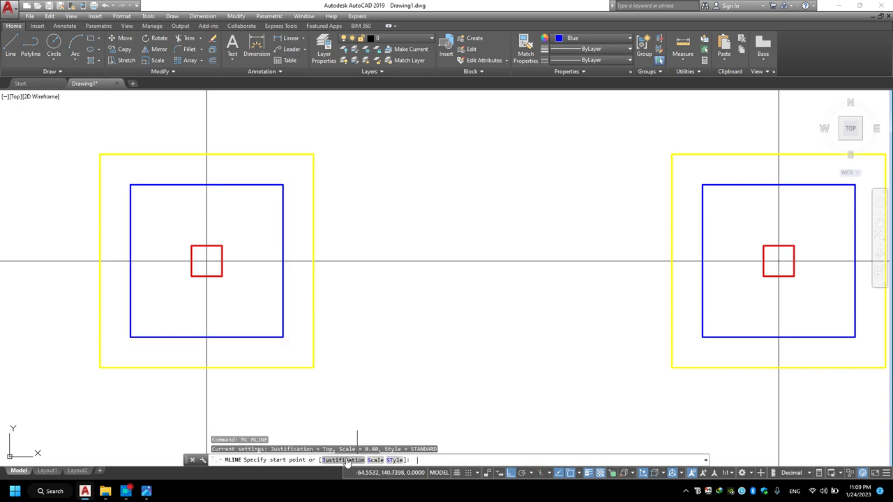
pyautogui.click(345, 460)
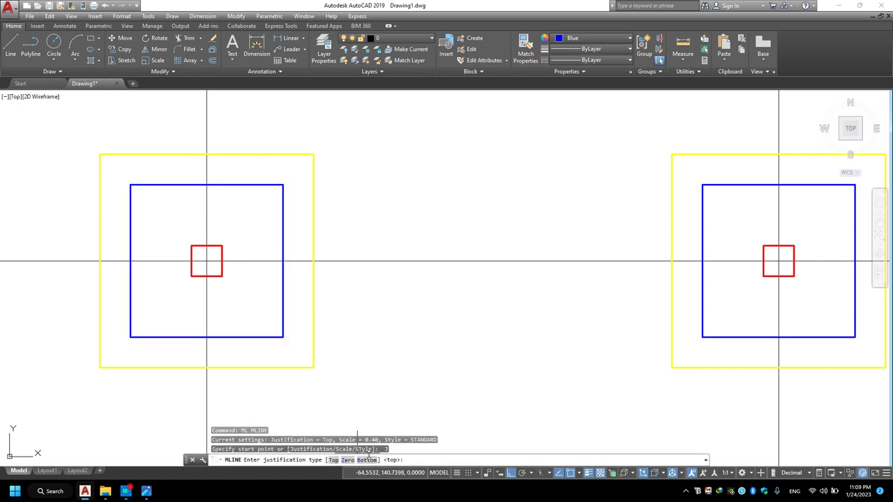
pyautogui.click(334, 460)
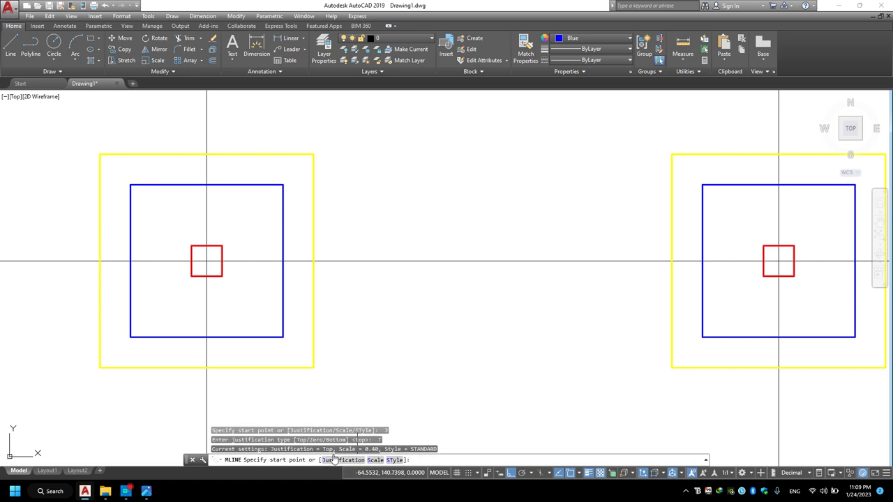
pyautogui.click(314, 261)
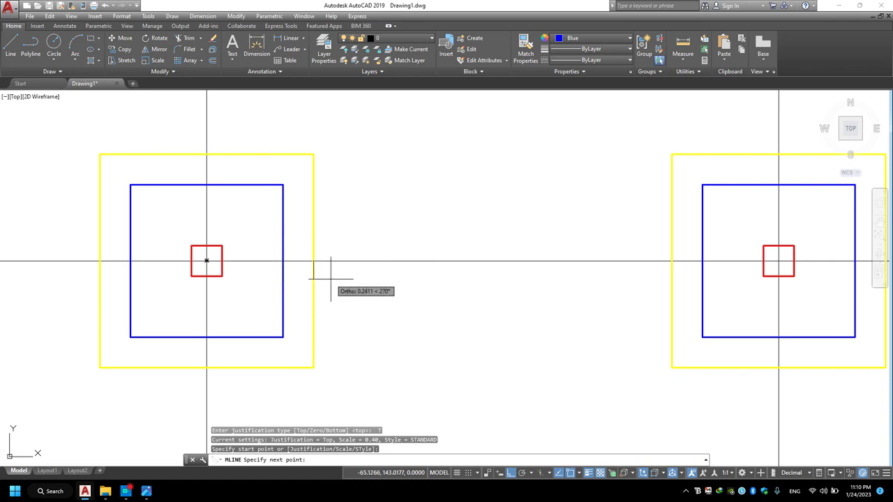
pyautogui.press('Escape')
# - Draw a centred beam from the blue footing's right edge to the next footing
pyautogui.press('Return')
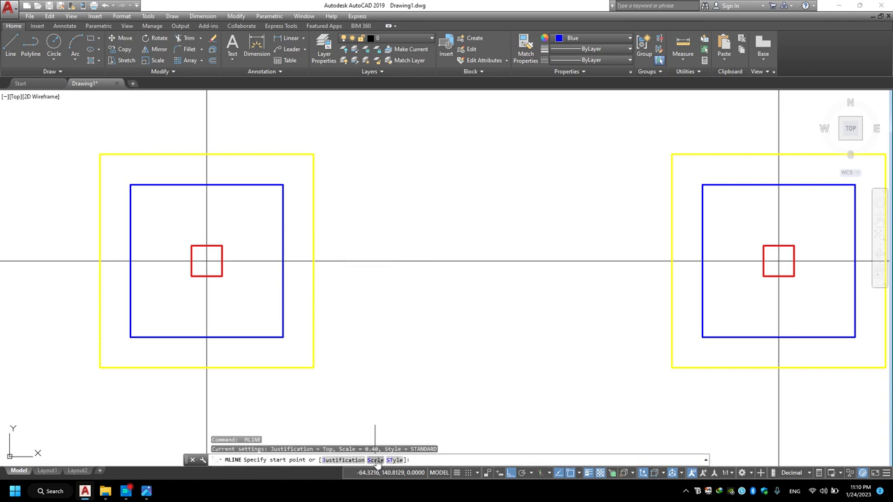
pyautogui.click(359, 461)
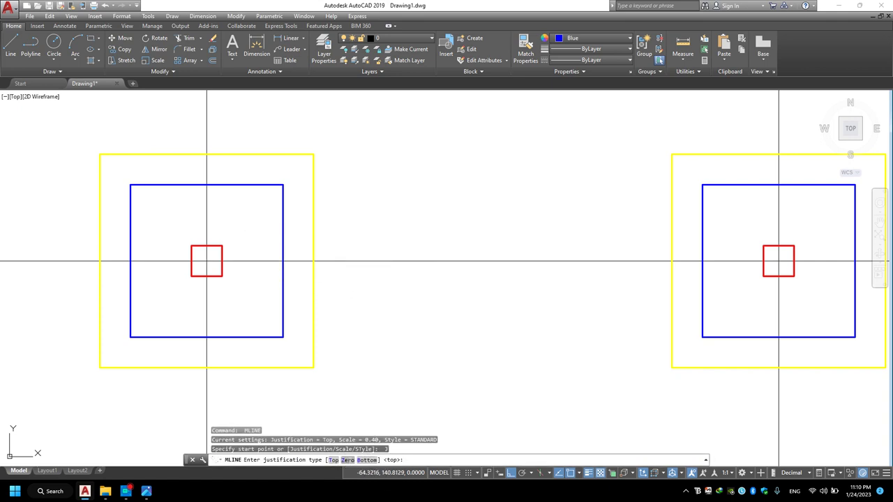
pyautogui.click(348, 461)
pyautogui.click(283, 261)
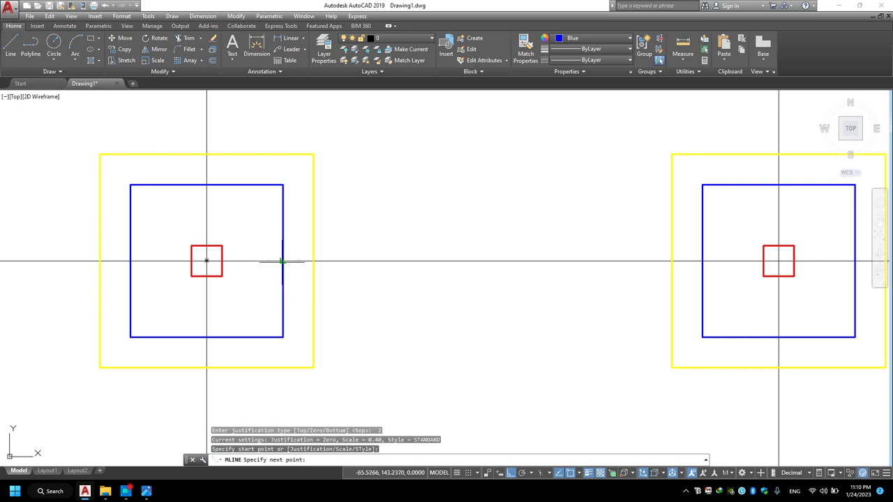
pyautogui.moveTo(588, 305); pyautogui.dragTo(397, 293, button='middle')
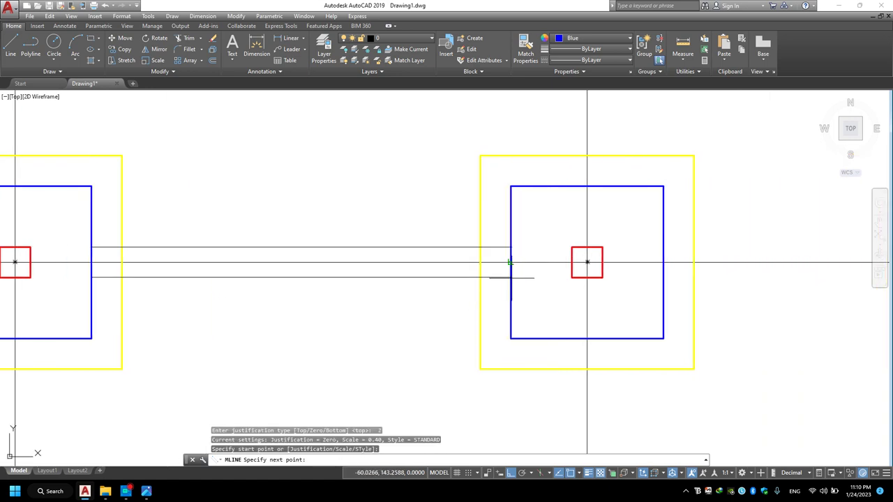
pyautogui.click(510, 263)
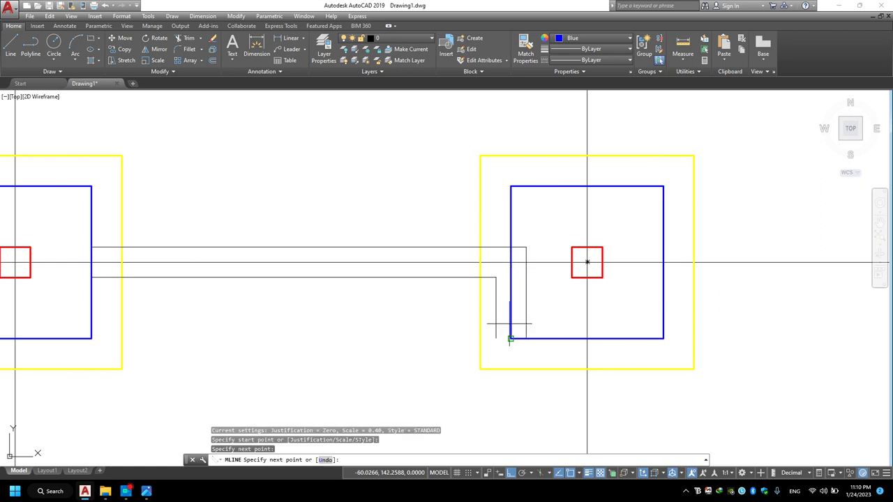
pyautogui.press('Escape')
pyautogui.scroll(-4, 330, 287)
# - Draw the tie beam from one blue footing edge to the next footing's blue edge
pyautogui.press('Return')
pyautogui.scroll(3, 535, 251)
pyautogui.scroll(2, 465, 273)
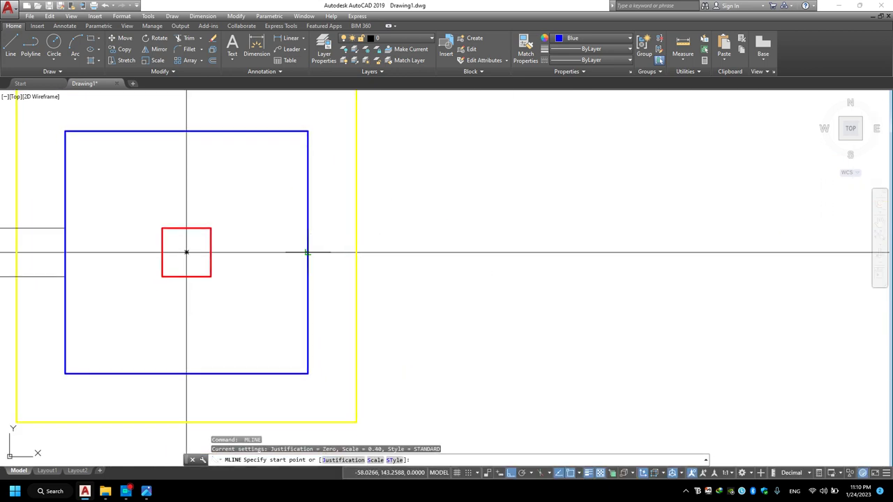
pyautogui.click(307, 253)
pyautogui.scroll(-2, 351, 253)
pyautogui.moveTo(579, 251); pyautogui.dragTo(429, 251, button='middle')
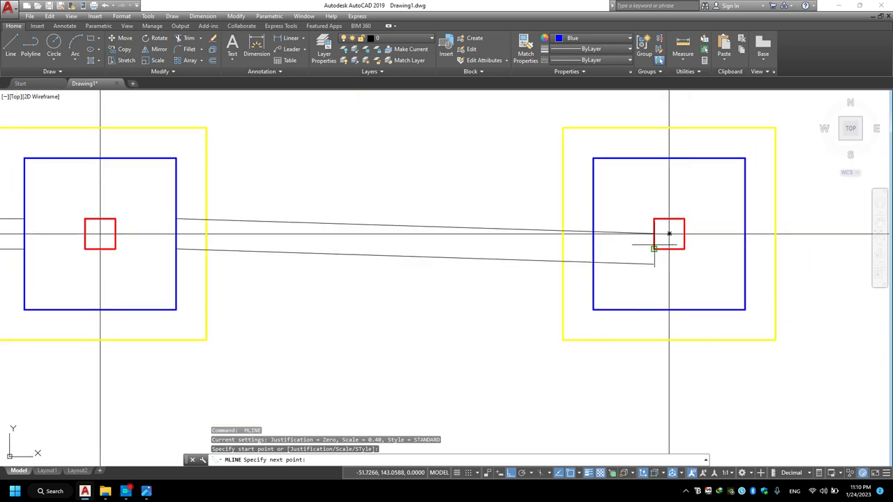
pyautogui.hotkey('alt', 'Tab')
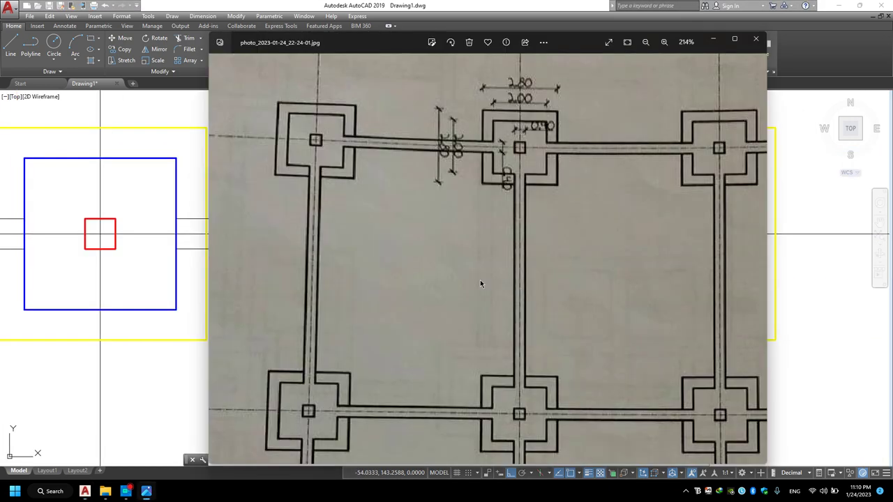
pyautogui.hotkey('alt', 'Tab')
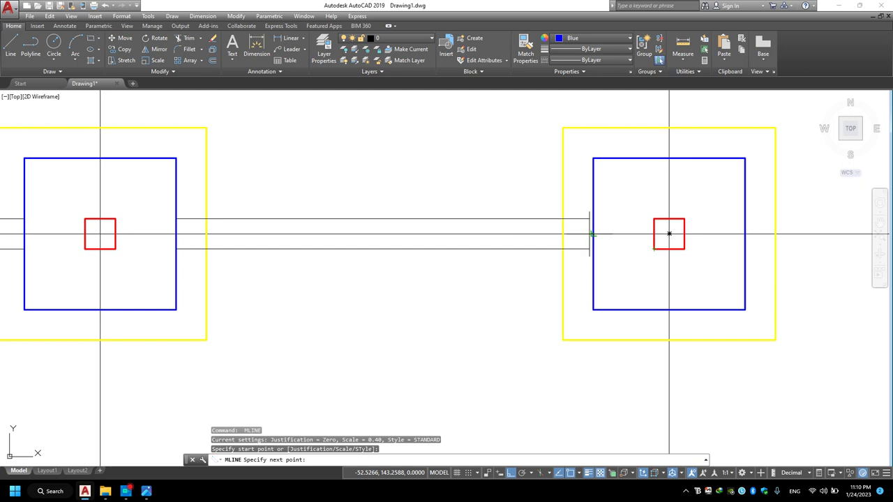
pyautogui.click(592, 233)
pyautogui.scroll(-4, 586, 234)
pyautogui.press('Escape')
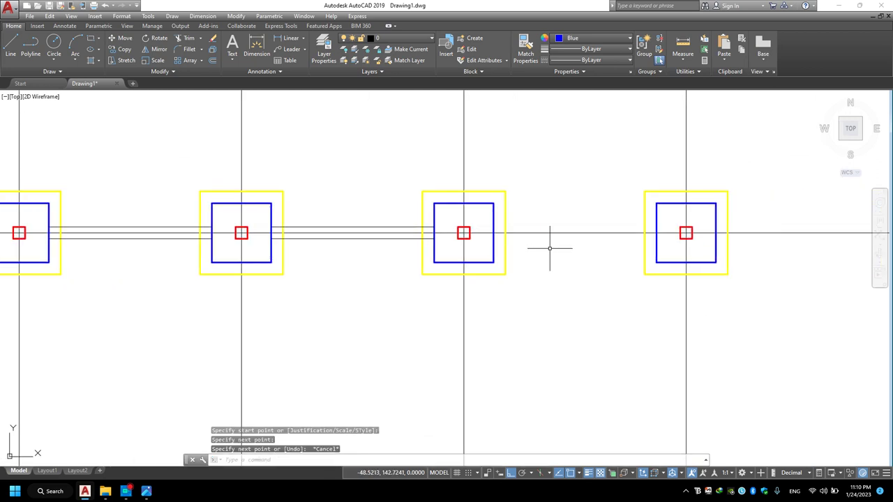
# - Select the finished tie beam with a crossing window
pyautogui.moveTo(548, 249); pyautogui.dragTo(483, 251, button='middle')
pyautogui.press('Return')
pyautogui.scroll(8, 455, 239)
pyautogui.scroll(-6, 279, 267)
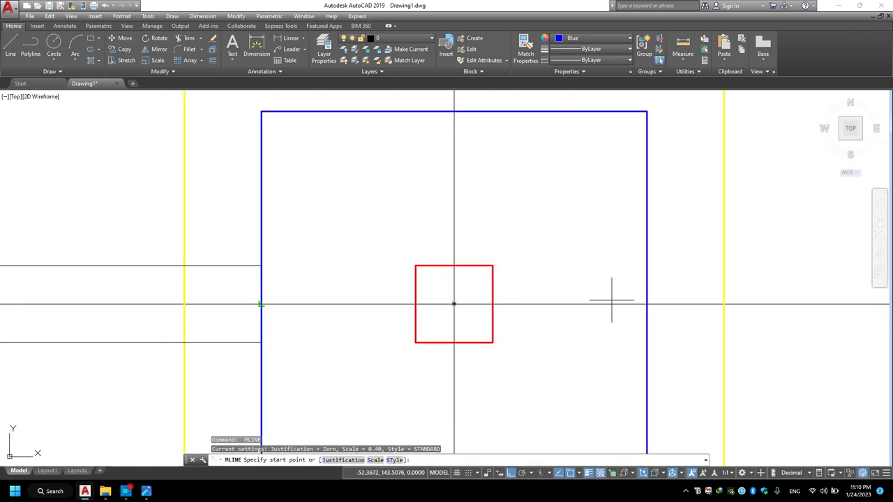
pyautogui.press('Escape')
pyautogui.press('Escape')
pyautogui.scroll(-2, 305, 283)
pyautogui.click(295, 260)
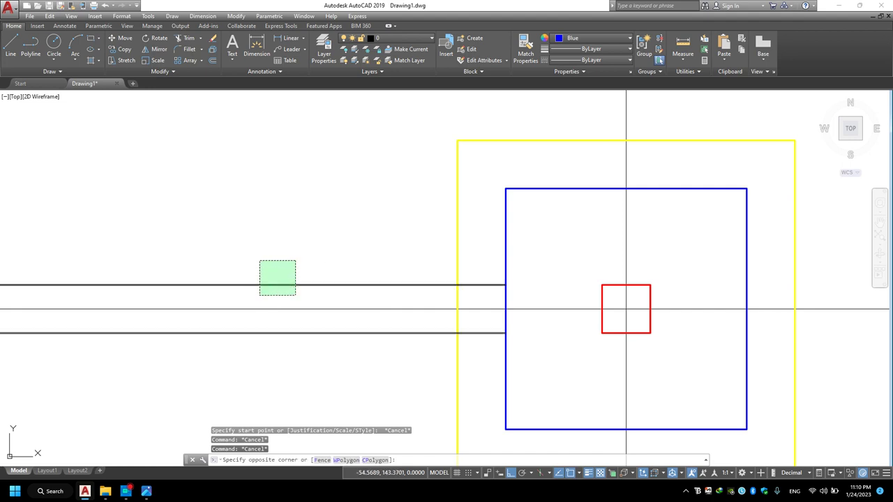
pyautogui.click(261, 297)
# - Cancel an accidentally started circle at the footing edge
pyautogui.write('c')
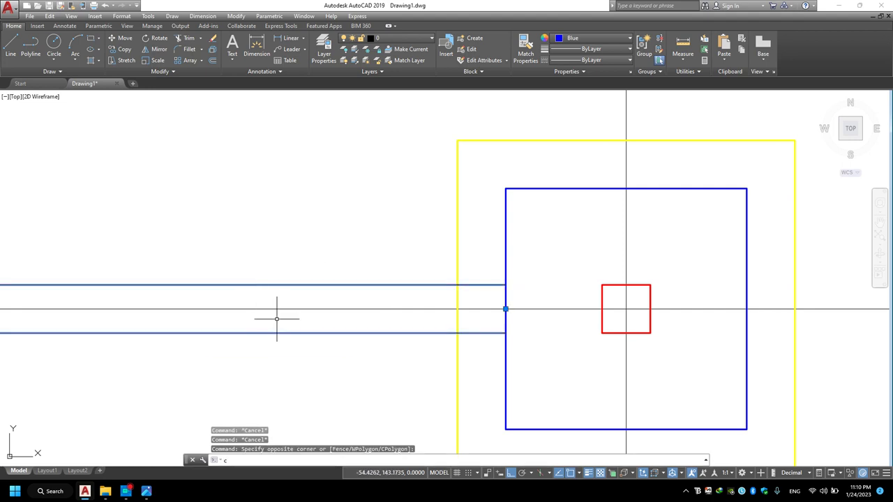
pyautogui.press('Return')
pyautogui.click(505, 309)
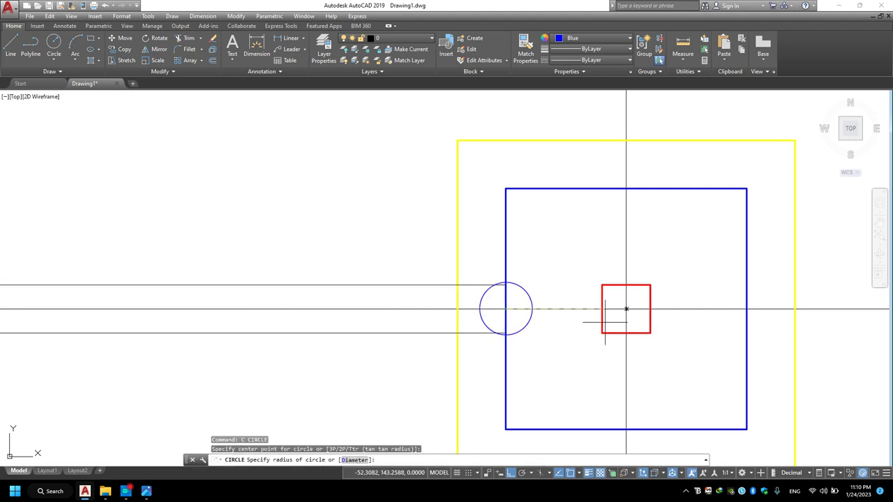
pyautogui.scroll(-4, 538, 309)
pyautogui.press('Escape')
pyautogui.press('Escape')
pyautogui.press('Escape')
pyautogui.scroll(4, 439, 279)
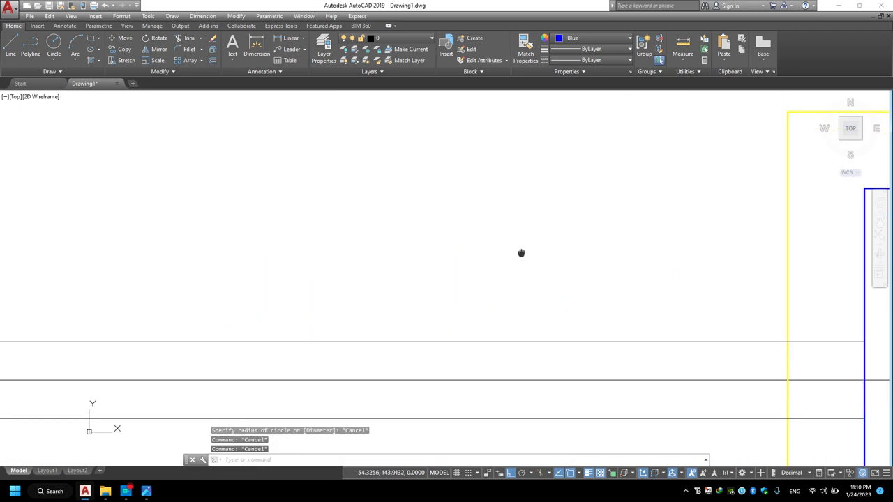
# - Select the tie beam for copying, using its end as the base point
pyautogui.write('co')
pyautogui.press('Return')
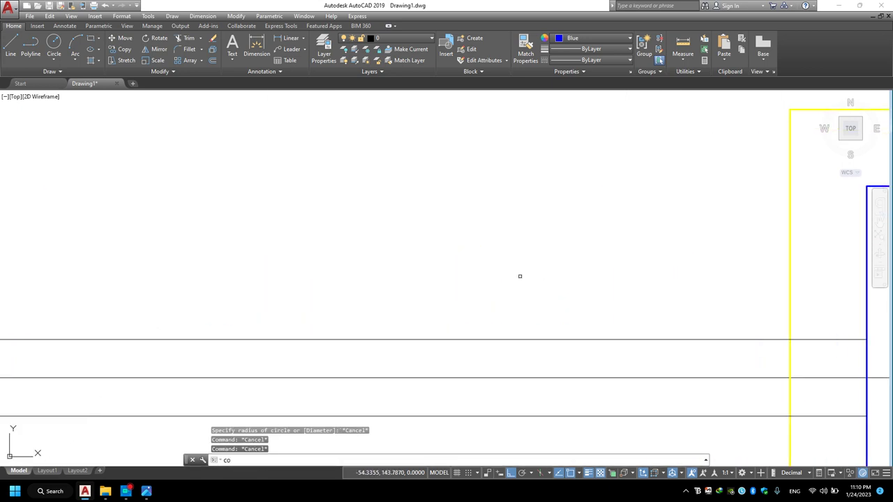
pyautogui.click(451, 351)
pyautogui.press('Return')
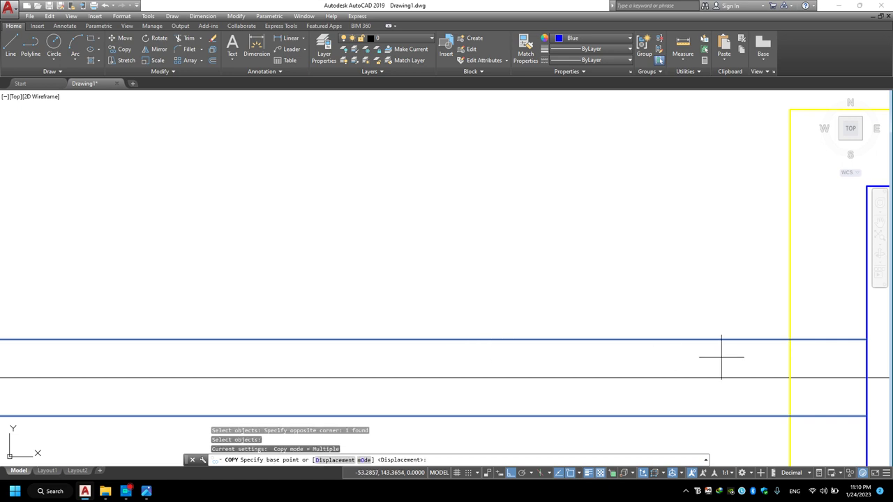
pyautogui.moveTo(891, 392); pyautogui.dragTo(701, 326, button='middle')
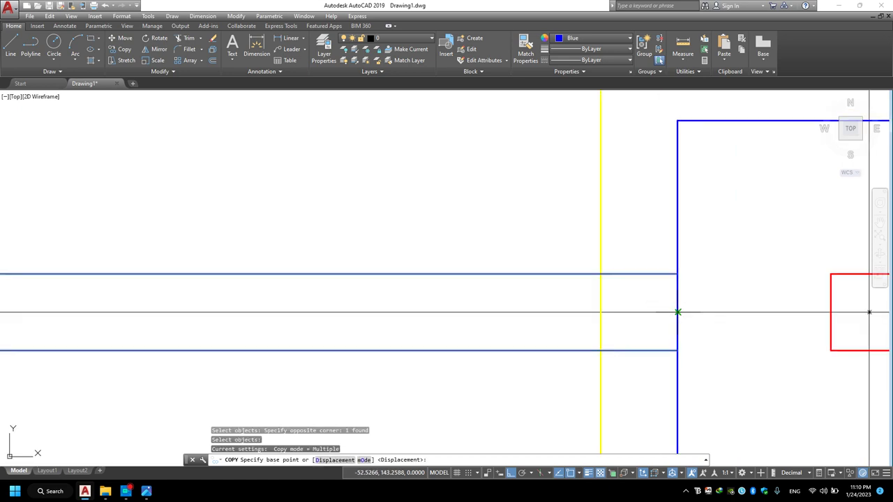
pyautogui.click(678, 312)
# - Place the beam copy at the next footing's blue square edge
pyautogui.scroll(-3, 682, 307)
pyautogui.scroll(-2, 628, 286)
pyautogui.moveTo(720, 259); pyautogui.dragTo(634, 253, button='middle')
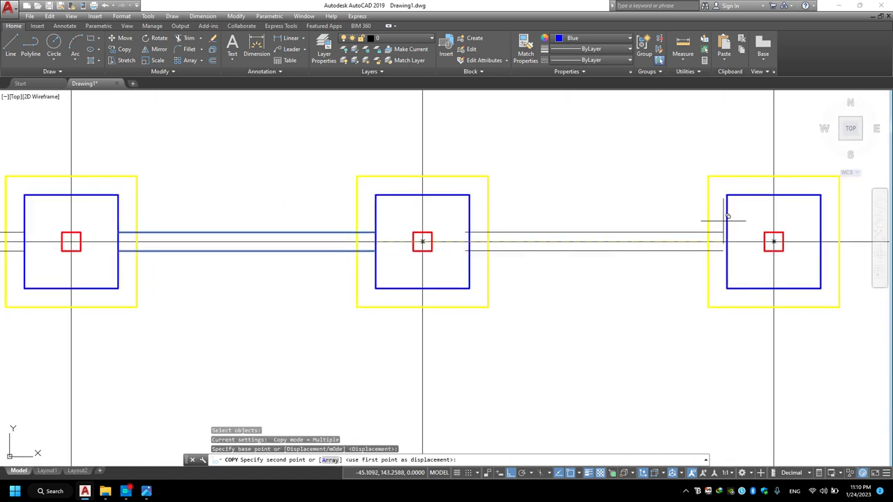
pyautogui.scroll(5, 728, 213)
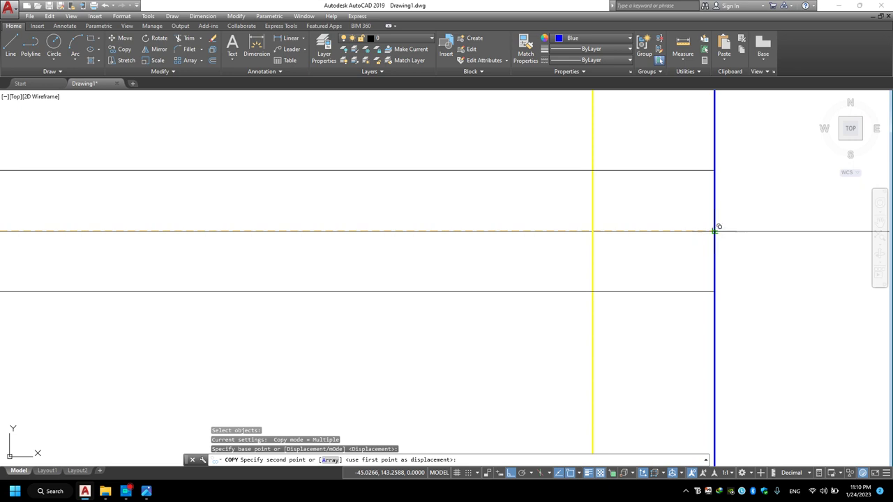
pyautogui.click(715, 230)
pyautogui.scroll(-3, 717, 225)
pyautogui.scroll(1, 770, 233)
pyautogui.scroll(-3, 769, 233)
pyautogui.moveTo(769, 233); pyautogui.dragTo(600, 244, button='middle')
pyautogui.press('Escape')
pyautogui.moveTo(298, 302); pyautogui.dragTo(471, 257, button='middle')
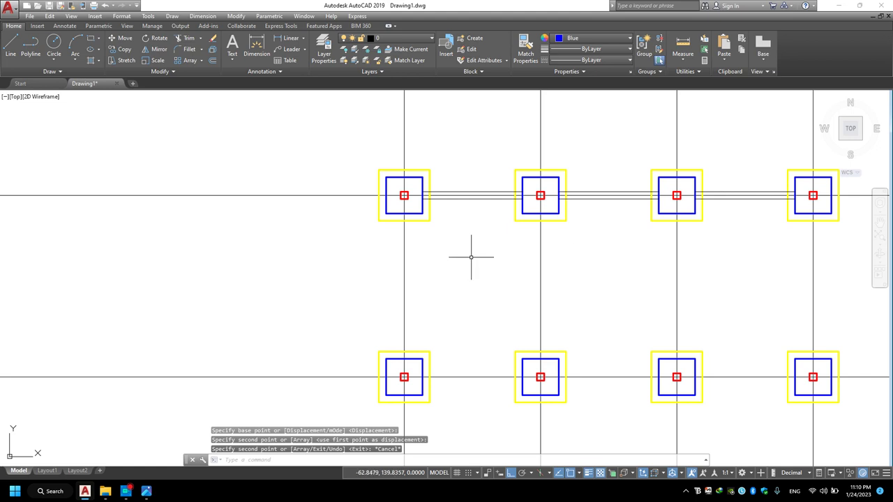
pyautogui.press('Return')
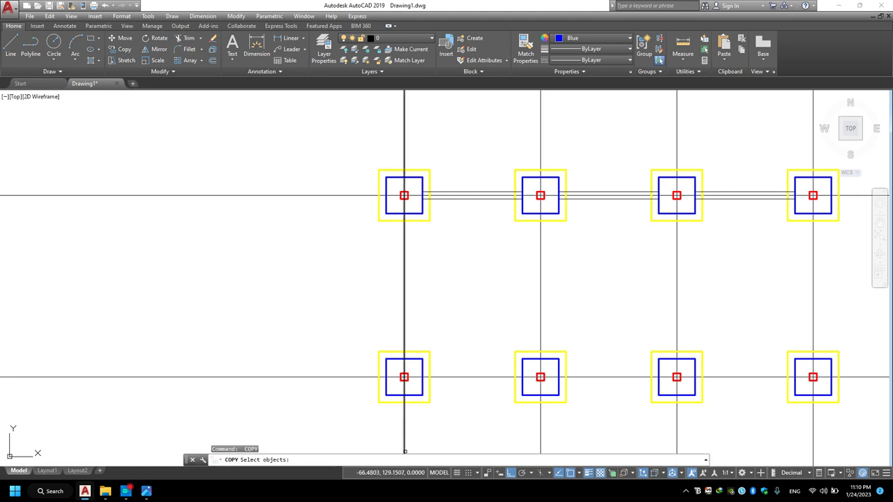
# - Start a multiline (ML) with Zero justification and a 0.40 scale
pyautogui.press('Escape')
pyautogui.press('Escape')
pyautogui.write('m')
pyautogui.press('Return')
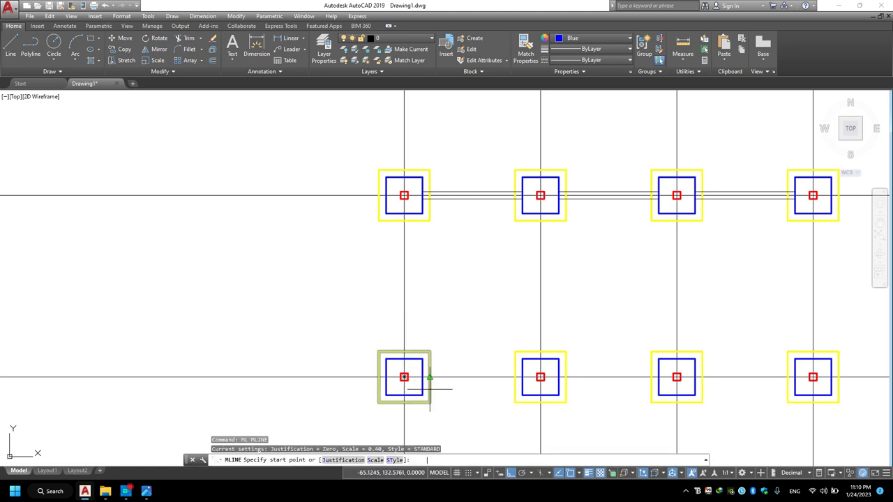
pyautogui.click(343, 460)
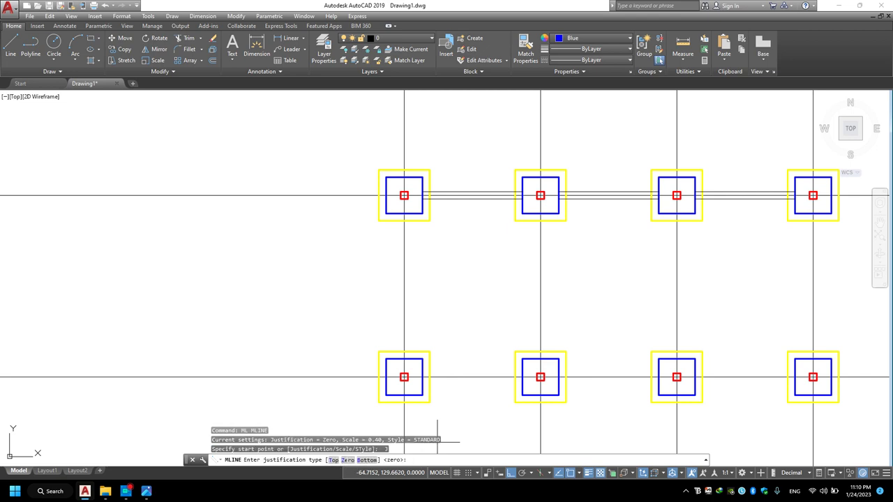
pyautogui.click(348, 460)
pyautogui.click(373, 461)
pyautogui.press('Return')
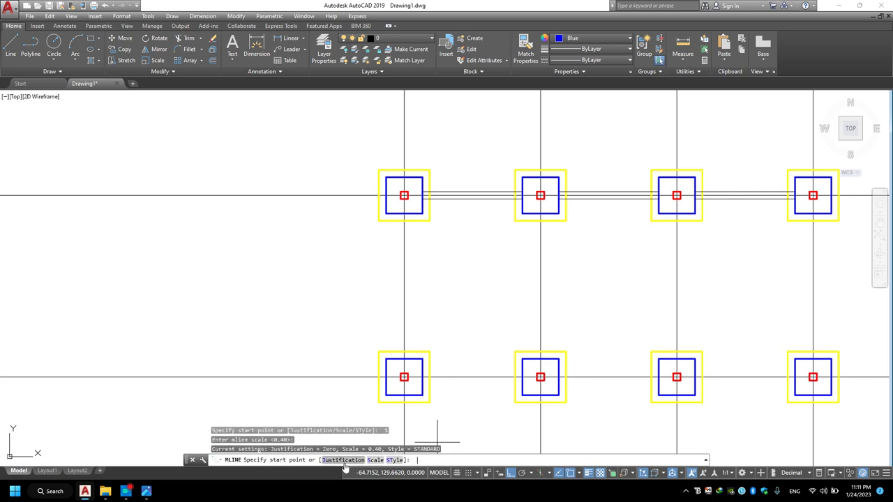
# - Draw the beam from the top-left column centre down to the lower footing's blue edge
pyautogui.scroll(2, 396, 244)
pyautogui.scroll(4, 391, 223)
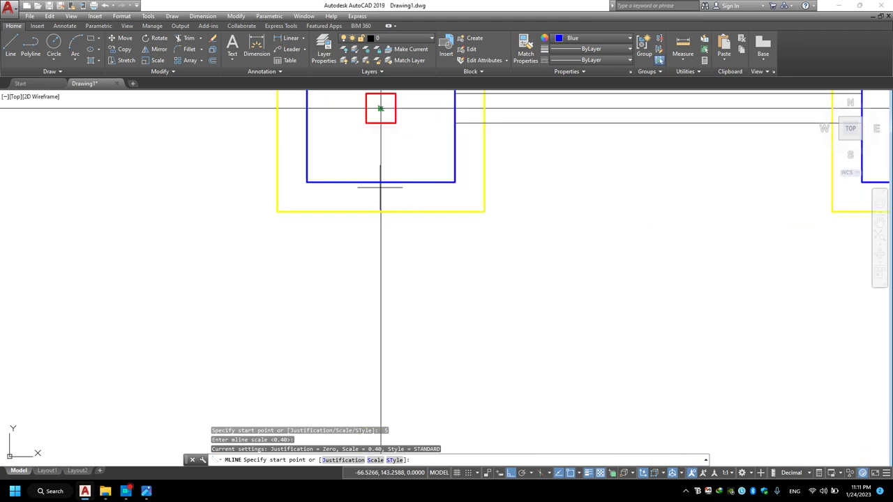
pyautogui.click(381, 108)
pyautogui.scroll(-2, 379, 279)
pyautogui.moveTo(379, 279); pyautogui.dragTo(372, 227, button='middle')
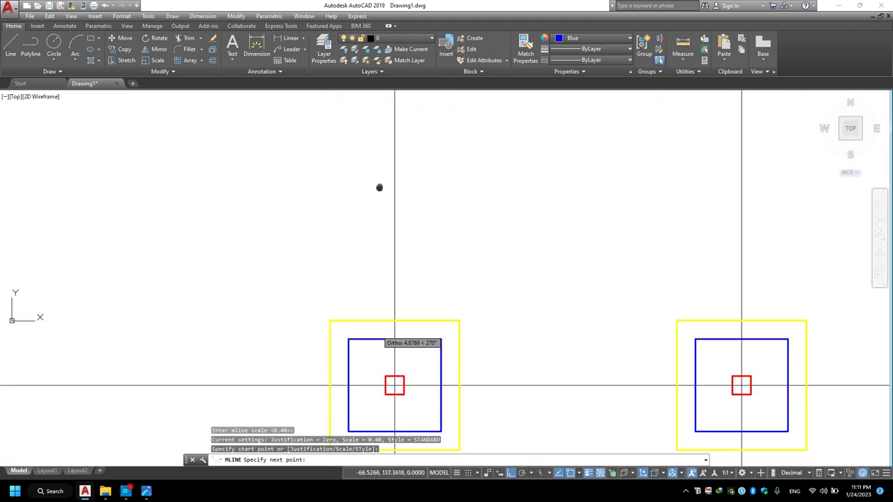
pyautogui.scroll(8, 391, 325)
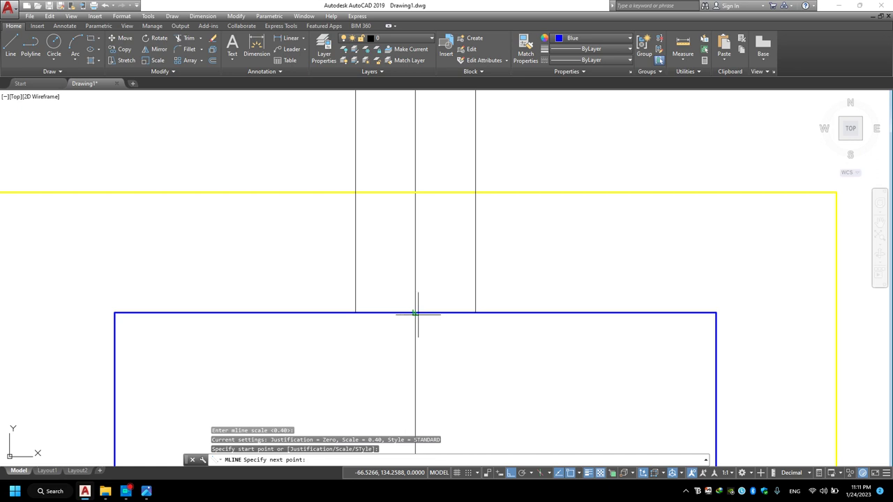
pyautogui.click(415, 313)
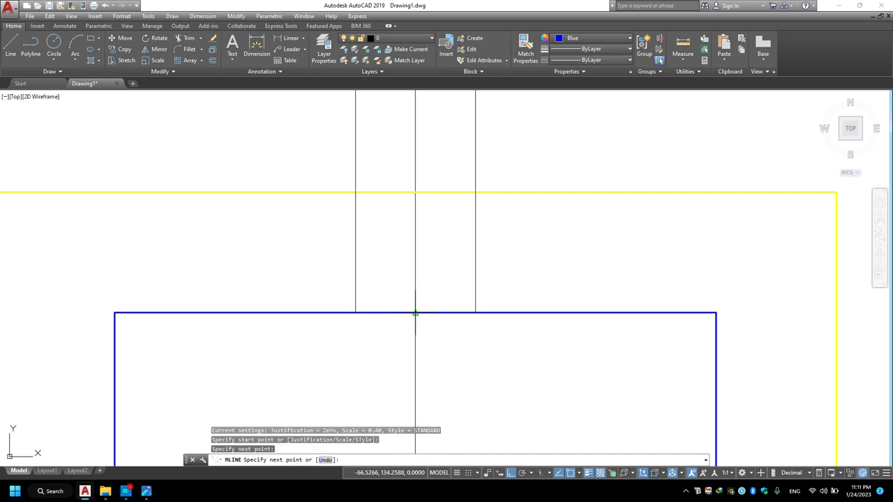
pyautogui.scroll(-5, 415, 314)
pyautogui.press('Escape')
# - Select the new vertical beam and begin a COPY, then cancel it
pyautogui.click(452, 191)
pyautogui.click(412, 218)
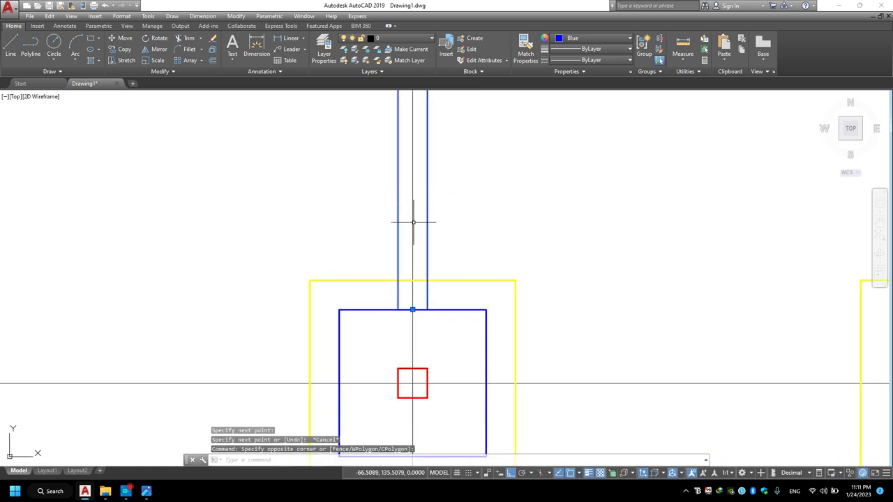
pyautogui.write('co')
pyautogui.press('Return')
pyautogui.click(446, 232)
pyautogui.press('Escape')
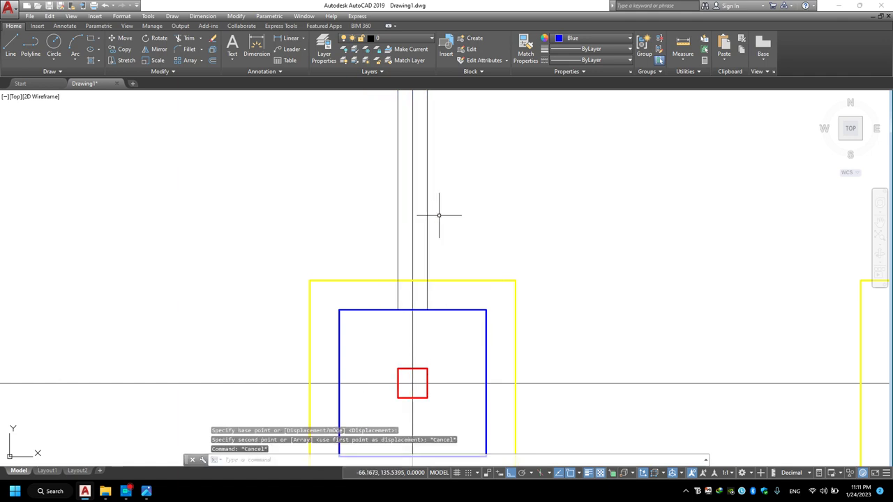
pyautogui.press('Escape')
# - Copy the vertical beam from its lower end to between the second and third rows
pyautogui.write('co')
pyautogui.press('Return')
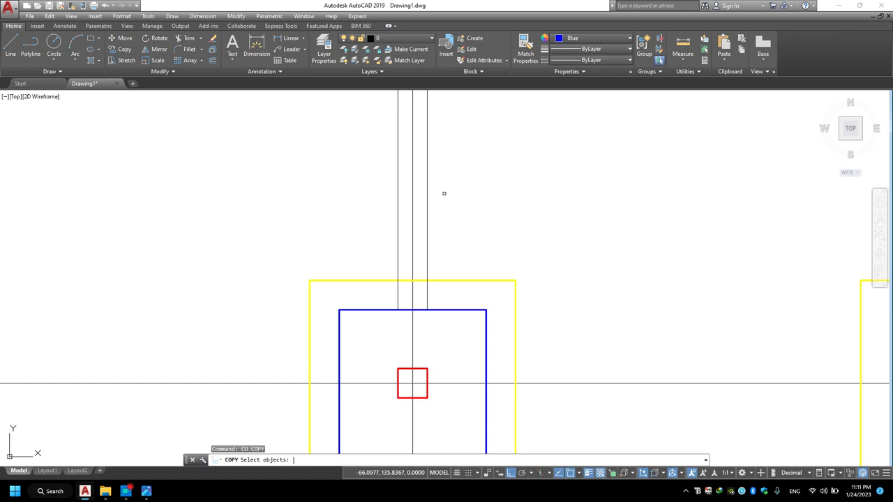
pyautogui.click(431, 218)
pyautogui.press('Return')
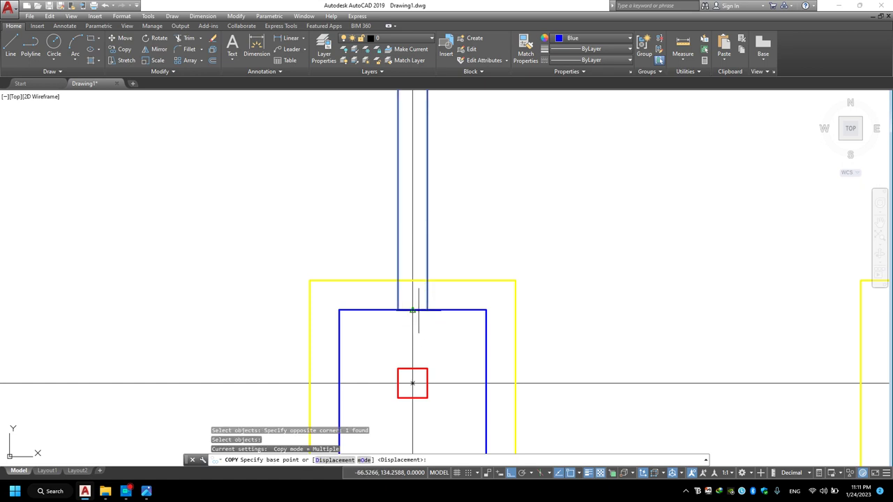
pyautogui.click(413, 310)
pyautogui.scroll(-3, 401, 297)
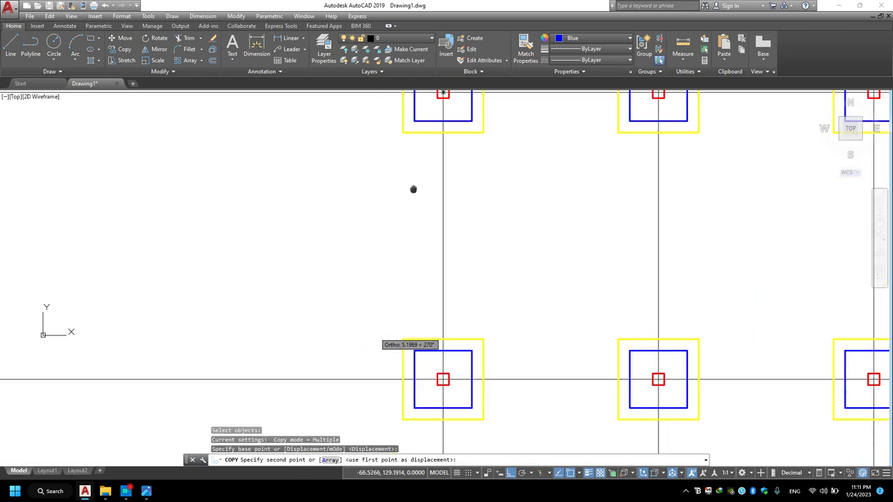
pyautogui.scroll(5, 449, 328)
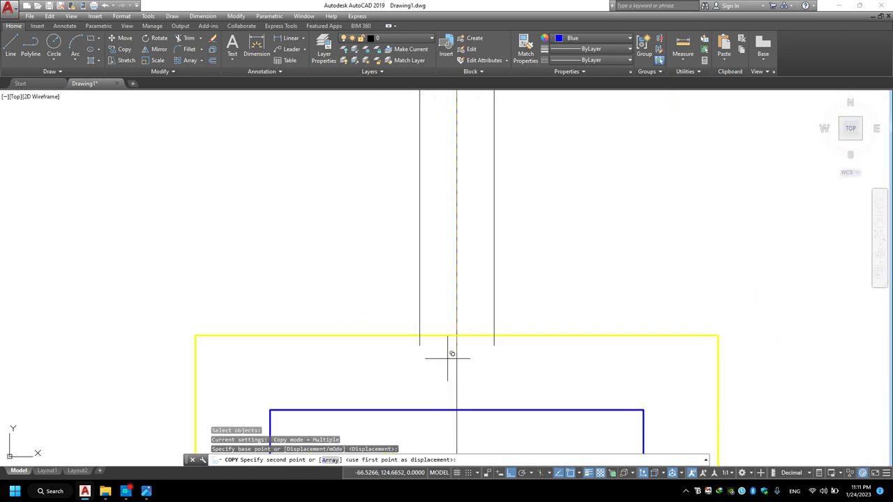
pyautogui.click(459, 407)
# - Place another beam copy at the third column and end the copy command
pyautogui.scroll(-3, 459, 393)
pyautogui.scroll(-3, 425, 279)
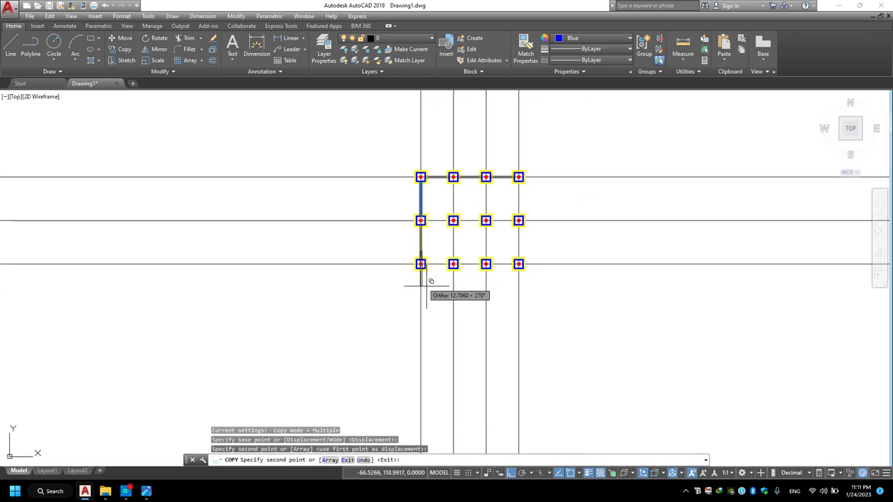
pyautogui.scroll(5, 541, 230)
pyautogui.scroll(2, 495, 210)
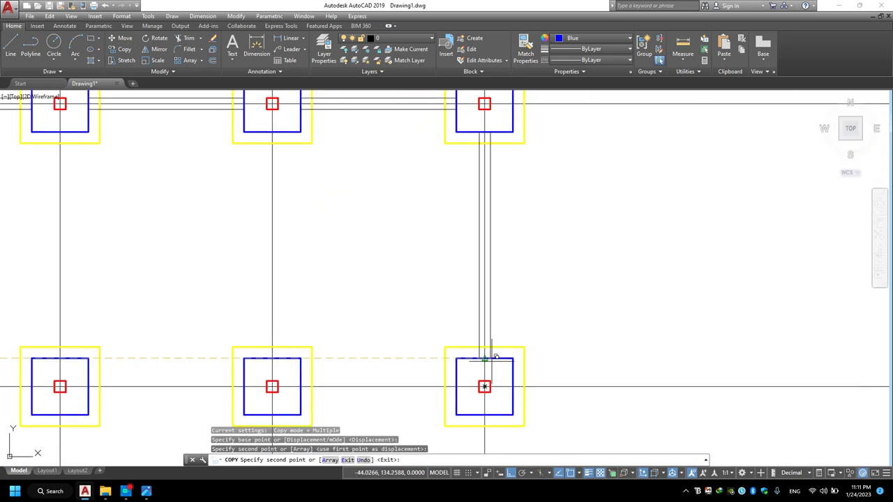
pyautogui.scroll(5, 486, 362)
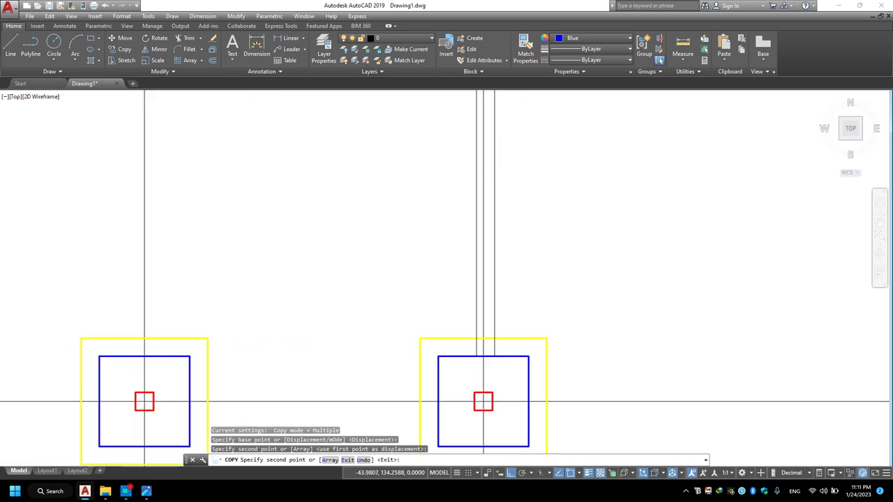
pyautogui.click(468, 325)
pyautogui.scroll(-3, 464, 307)
pyautogui.scroll(-3, 468, 263)
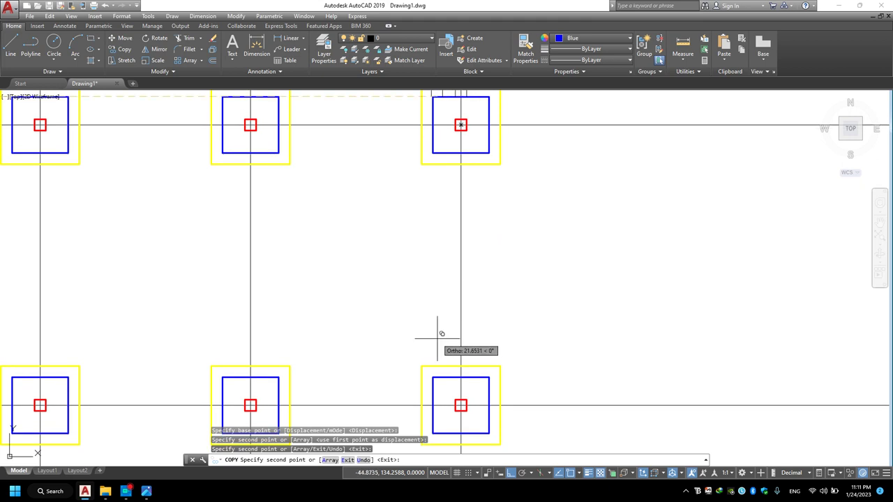
pyautogui.press('Return')
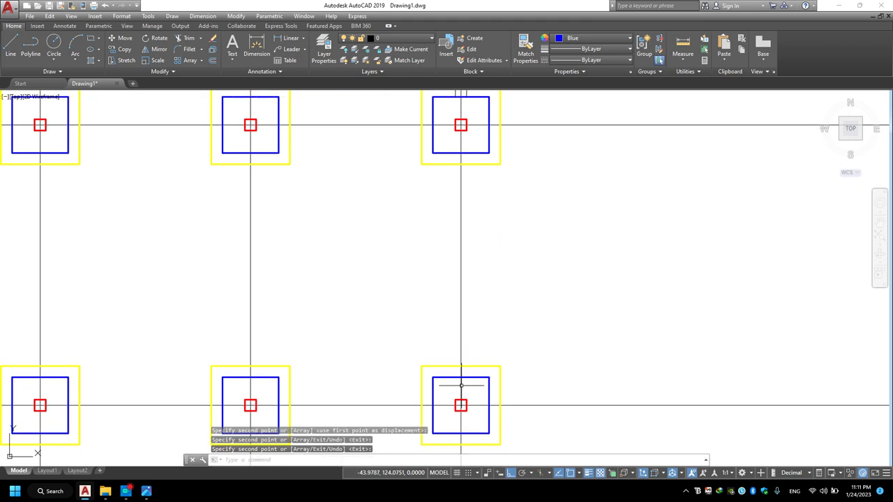
pyautogui.scroll(-1, 481, 279)
# - Copy the vertical beam from its end point to one more footing position
pyautogui.scroll(5, 486, 224)
pyautogui.click(548, 268)
pyautogui.click(486, 291)
pyautogui.write('co')
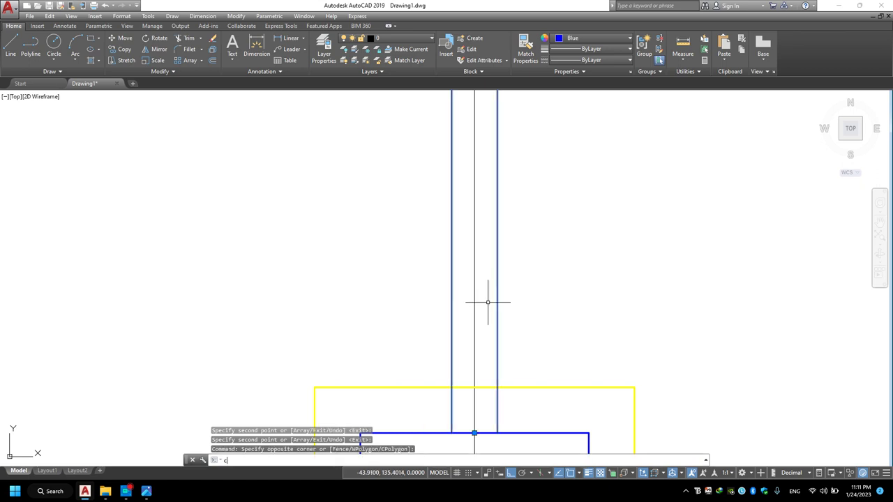
pyautogui.press('Return')
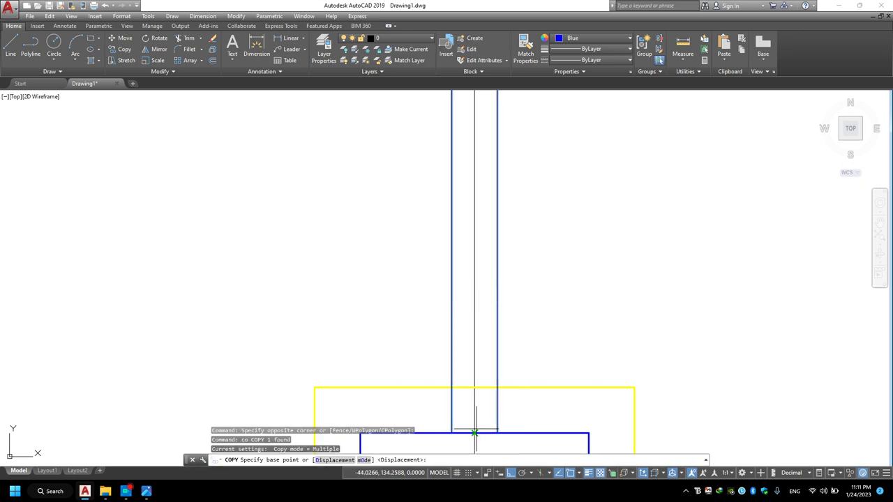
pyautogui.click(473, 434)
pyautogui.scroll(-2, 474, 391)
pyautogui.scroll(-2, 447, 363)
pyautogui.scroll(4, 464, 358)
pyautogui.click(427, 379)
pyautogui.scroll(-3, 442, 357)
pyautogui.moveTo(442, 357); pyautogui.dragTo(478, 329, button='middle')
pyautogui.press('Escape')
# - Copy the horizontal beam from its footing-edge end to the next footing's left edge
pyautogui.scroll(-3, 412, 223)
pyautogui.scroll(3, 446, 230)
pyautogui.scroll(4, 454, 225)
pyautogui.click(507, 223)
pyautogui.click(465, 249)
pyautogui.press('space')
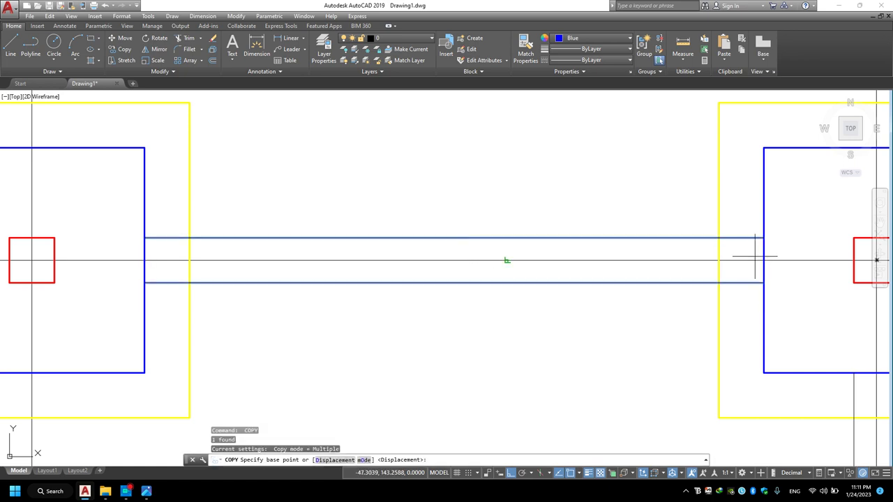
pyautogui.click(763, 260)
pyautogui.scroll(-3, 763, 259)
pyautogui.scroll(-2, 690, 279)
pyautogui.moveTo(626, 230); pyautogui.dragTo(617, 381, button='middle')
pyautogui.scroll(3, 634, 307)
pyautogui.scroll(1, 627, 328)
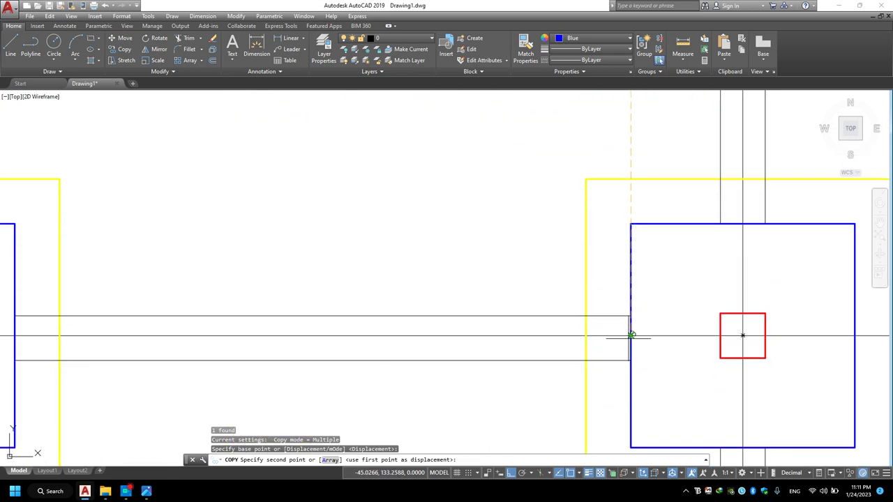
pyautogui.scroll(5, 631, 337)
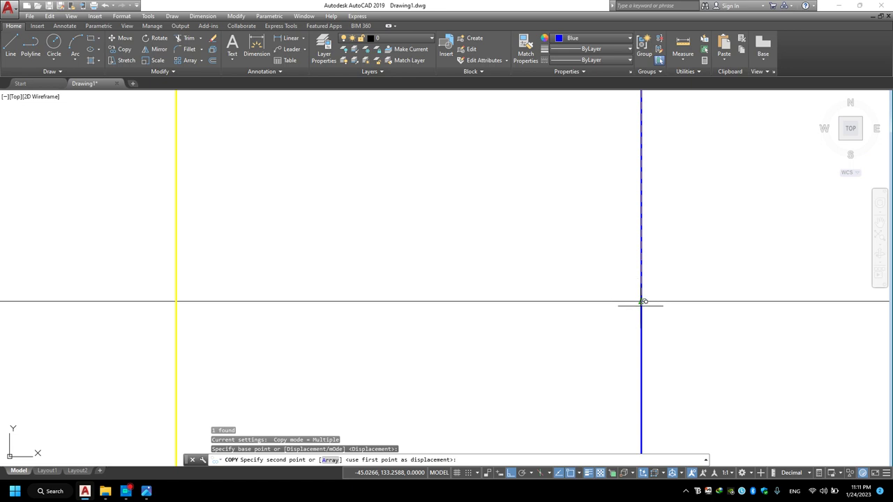
pyautogui.click(641, 300)
# - Turn Ortho off and place a horizontal beam copy at the left footing's edge
pyautogui.scroll(-2, 640, 301)
pyautogui.scroll(-3, 523, 319)
pyautogui.moveTo(412, 274); pyautogui.dragTo(649, 280, button='middle')
pyautogui.moveTo(297, 267); pyautogui.dragTo(556, 283, button='middle')
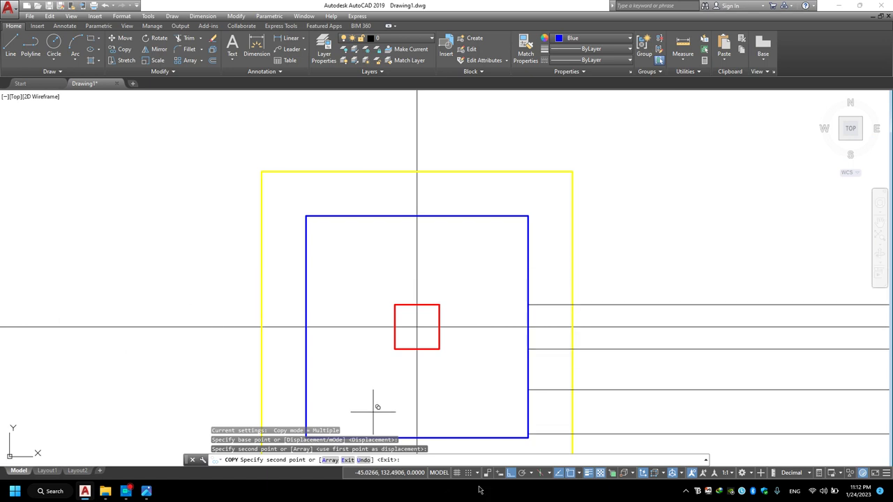
pyautogui.click(510, 473)
pyautogui.moveTo(309, 343); pyautogui.dragTo(393, 302, button='middle')
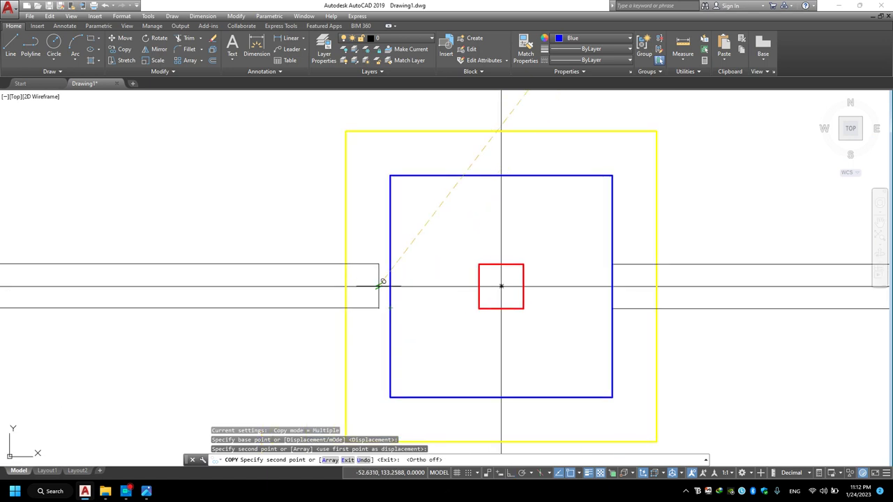
pyautogui.click(390, 286)
# - Place a horizontal beam copy at the middle footing's edge and end the copy
pyautogui.scroll(-3, 389, 285)
pyautogui.moveTo(309, 301); pyautogui.dragTo(545, 301, button='middle')
pyautogui.moveTo(321, 279); pyautogui.dragTo(355, 279, button='middle')
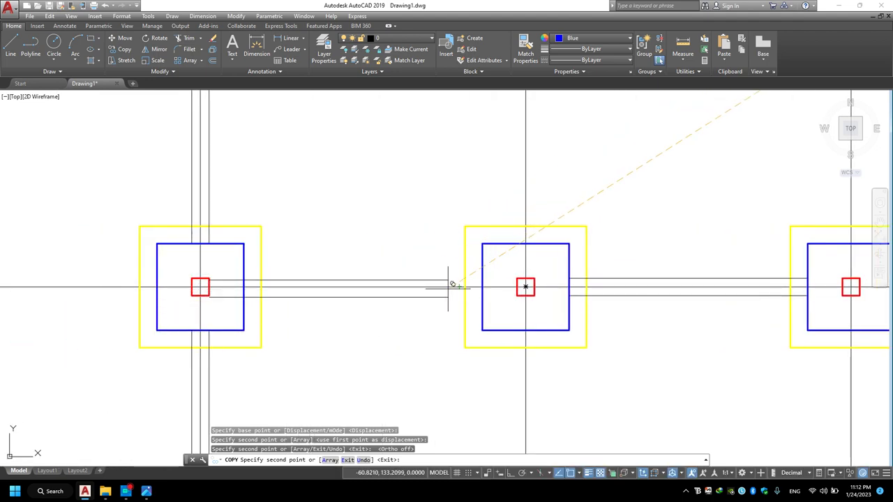
pyautogui.scroll(5, 454, 284)
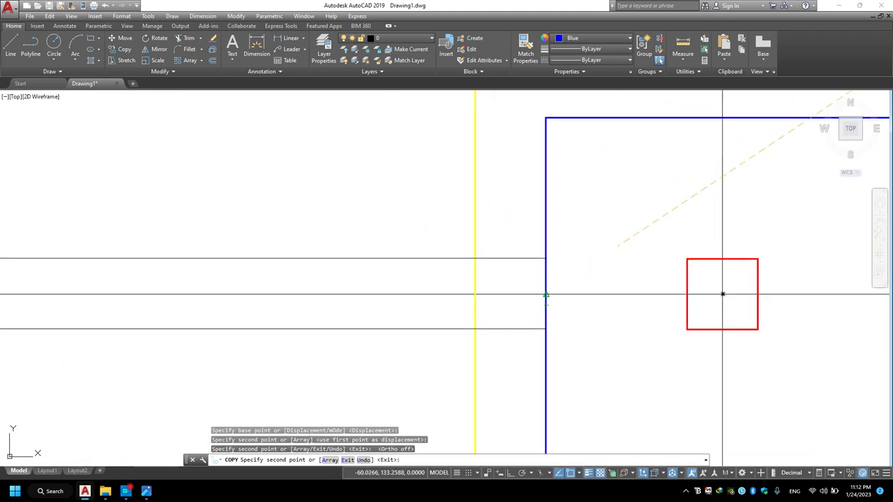
pyautogui.click(550, 299)
pyautogui.scroll(-2, 468, 307)
pyautogui.scroll(-4, 449, 319)
pyautogui.scroll(-2, 488, 309)
pyautogui.press('Escape')
pyautogui.scroll(-4, 538, 279)
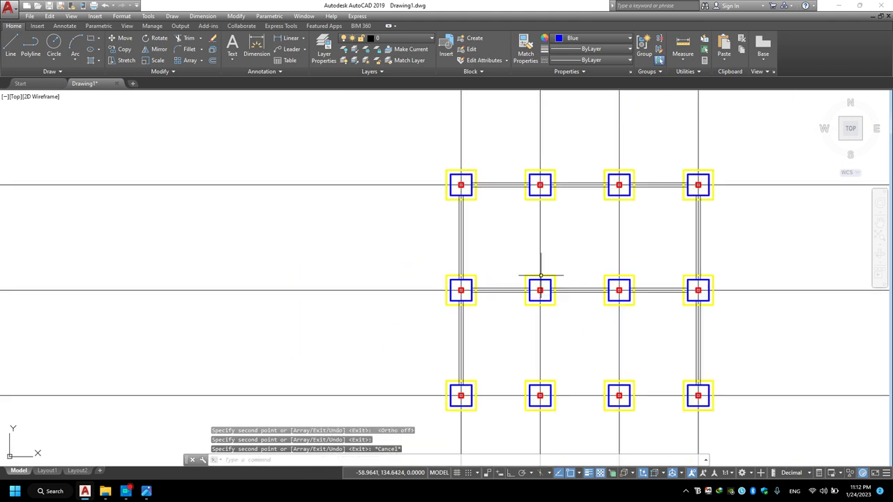
pyautogui.moveTo(538, 279); pyautogui.dragTo(423, 286, button='middle')
# - Copy the vertical beam from its footing-edge end to beneath the right footing
pyautogui.scroll(5, 332, 203)
pyautogui.moveTo(314, 210); pyautogui.dragTo(395, 216, button='middle')
pyautogui.click(389, 216)
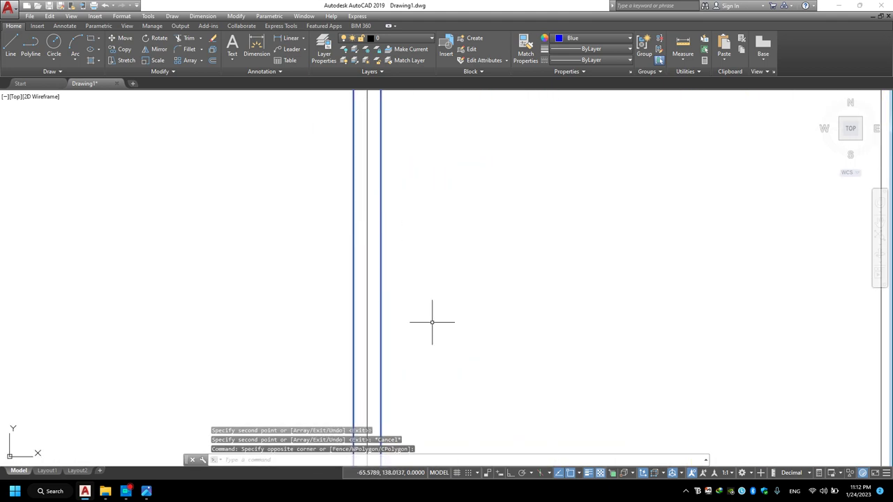
pyautogui.write('co')
pyautogui.press('Return')
pyautogui.moveTo(391, 234); pyautogui.dragTo(431, 386, button='middle')
pyautogui.click(409, 167)
pyautogui.scroll(-2, 428, 215)
pyautogui.moveTo(495, 209); pyautogui.dragTo(350, 203, button='middle')
pyautogui.scroll(3, 675, 135)
pyautogui.click(458, 250)
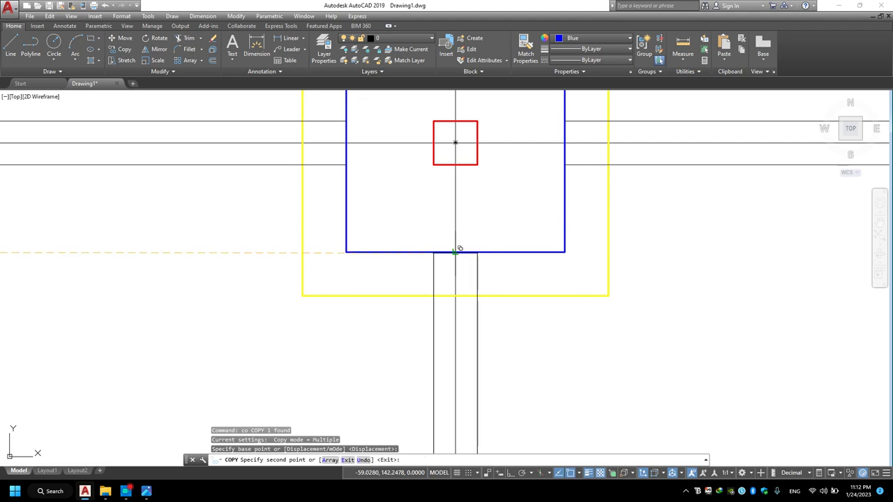
# - Place two more vertical beam copies at the bottom edges of middle-row footings
pyautogui.scroll(-5, 458, 249)
pyautogui.moveTo(453, 271); pyautogui.dragTo(462, 135, button='middle')
pyautogui.scroll(6, 445, 297)
pyautogui.moveTo(447, 293); pyautogui.dragTo(435, 223, button='middle')
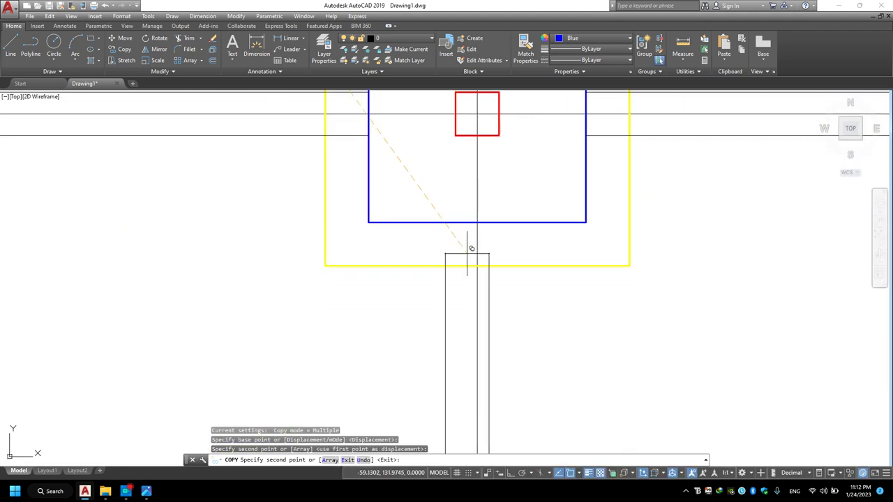
pyautogui.click(478, 222)
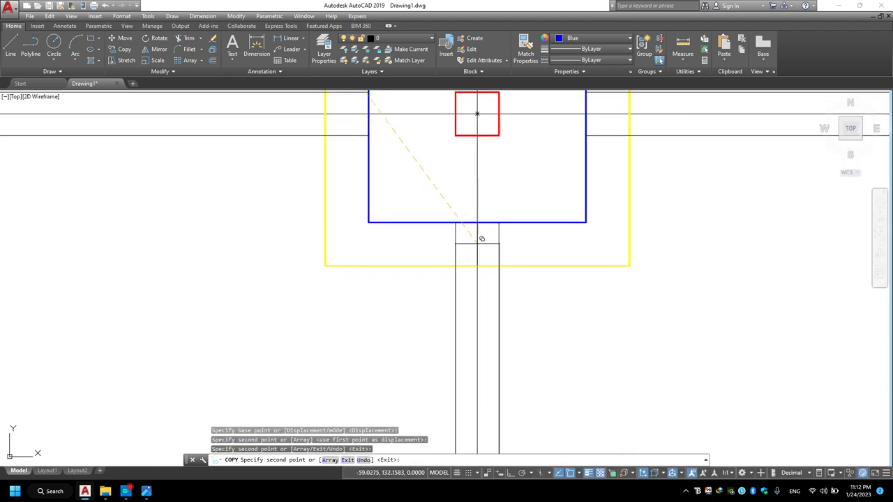
pyautogui.scroll(-5, 478, 222)
pyautogui.moveTo(530, 280)
pyautogui.mouseDown(button='middle')
pyautogui.moveTo(434, 263)
pyautogui.moveTo(369, 323)
pyautogui.mouseUp(button='middle')
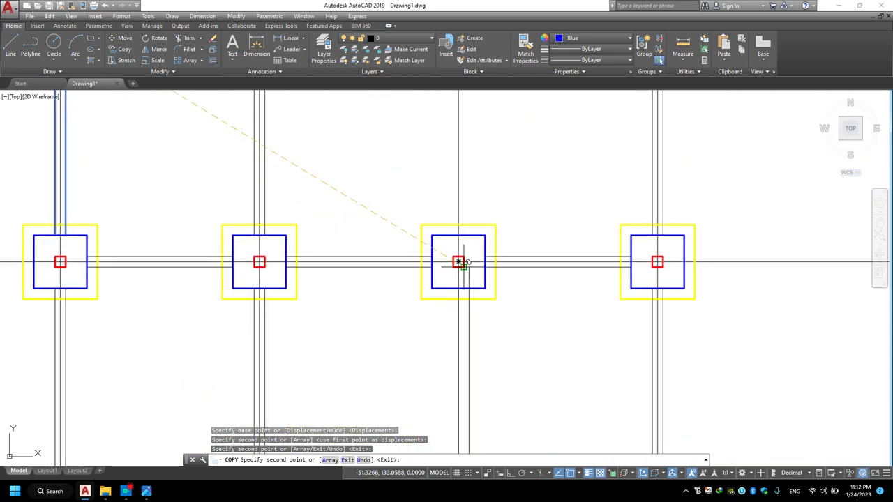
pyautogui.scroll(6, 462, 265)
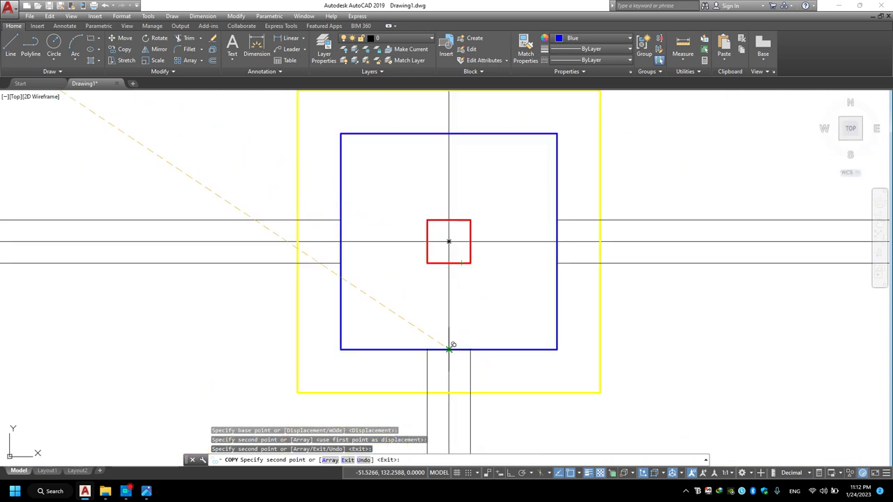
pyautogui.click(450, 347)
# - End the copy command and pan to review the beams between footings
pyautogui.scroll(-5, 449, 279)
pyautogui.scroll(-2, 426, 328)
pyautogui.moveTo(424, 331); pyautogui.dragTo(404, 266, button='middle')
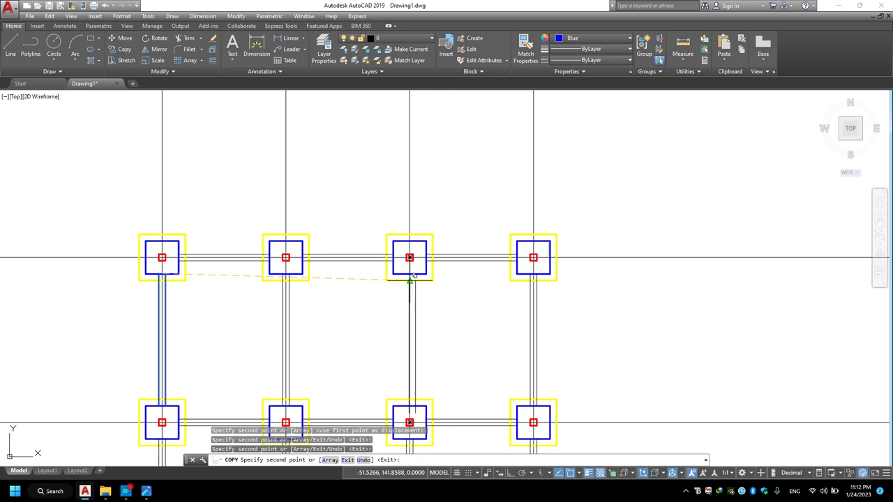
pyautogui.scroll(8, 412, 272)
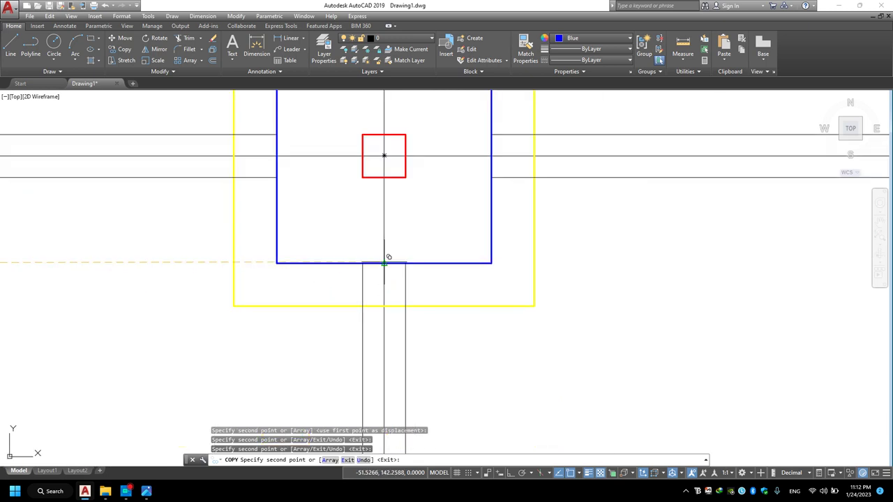
pyautogui.scroll(-3, 384, 263)
pyautogui.moveTo(412, 251); pyautogui.dragTo(456, 203, button='middle')
pyautogui.scroll(-6, 505, 243)
pyautogui.press('Escape')
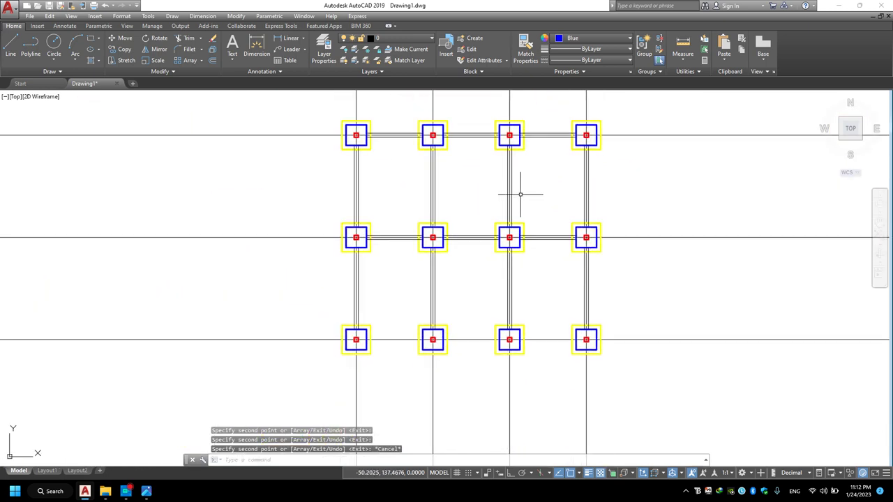
pyautogui.scroll(8, 465, 123)
pyautogui.moveTo(468, 265); pyautogui.dragTo(456, 375, button='middle')
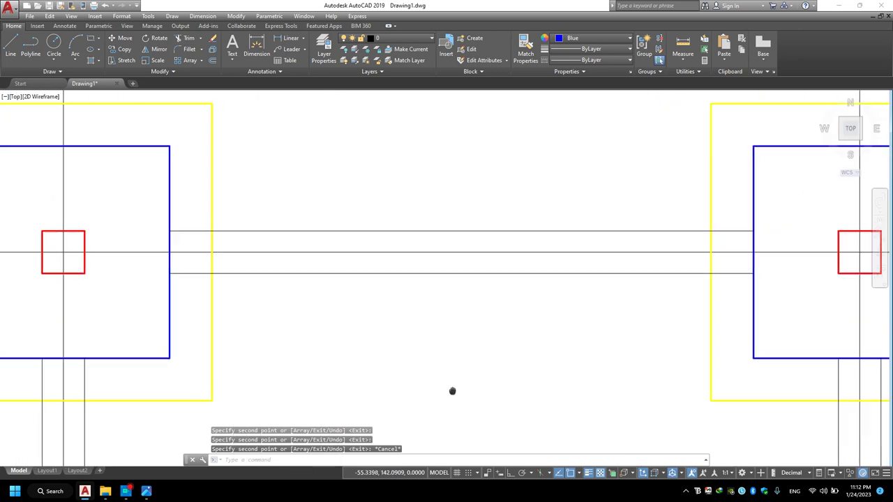
# - Copy the horizontal double-line tie beam to three more footing edges along the bottom row
pyautogui.click(478, 281)
pyautogui.click(479, 281)
pyautogui.write('co')
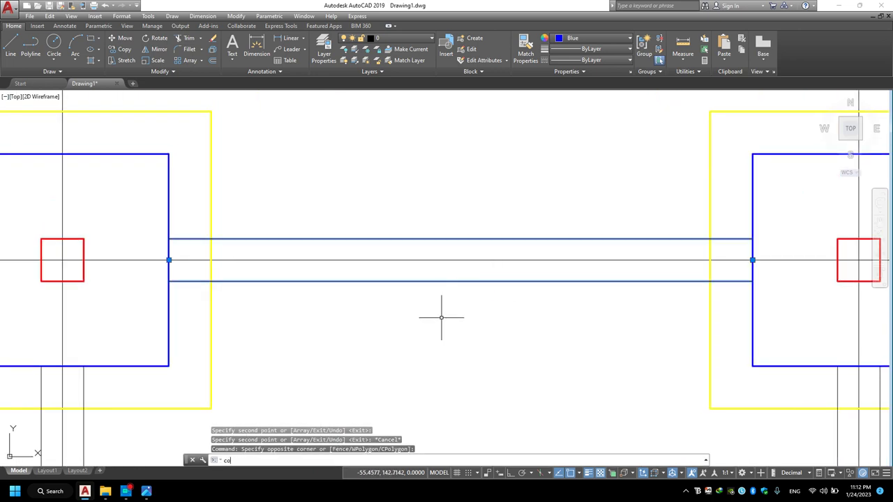
pyautogui.press('Return')
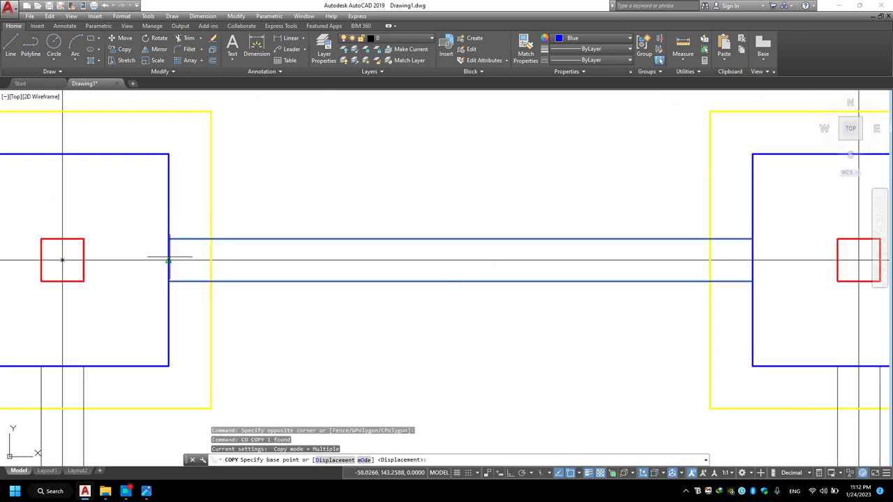
pyautogui.click(169, 260)
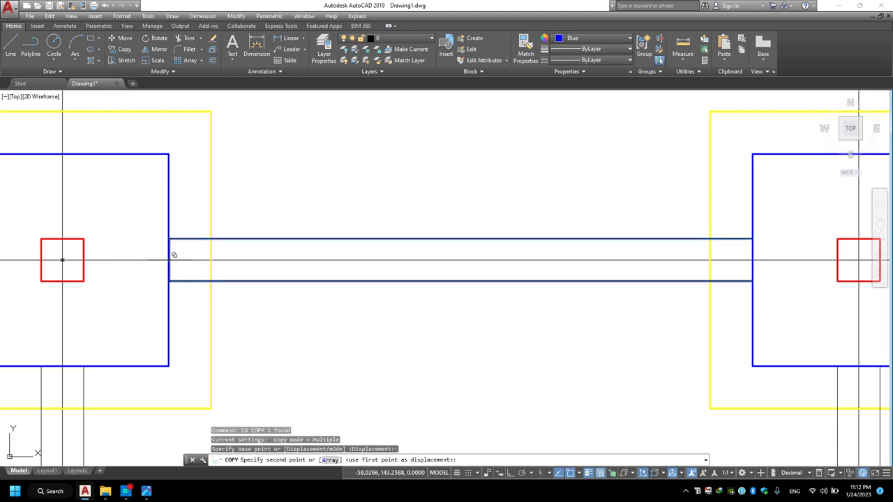
pyautogui.scroll(-4, 244, 128)
pyautogui.scroll(-3, 259, 315)
pyautogui.moveTo(259, 315); pyautogui.dragTo(366, 375, button='middle')
pyautogui.scroll(3, 261, 328)
pyautogui.scroll(8, 344, 245)
pyautogui.scroll(-5, 344, 244)
pyautogui.scroll(-2, 362, 258)
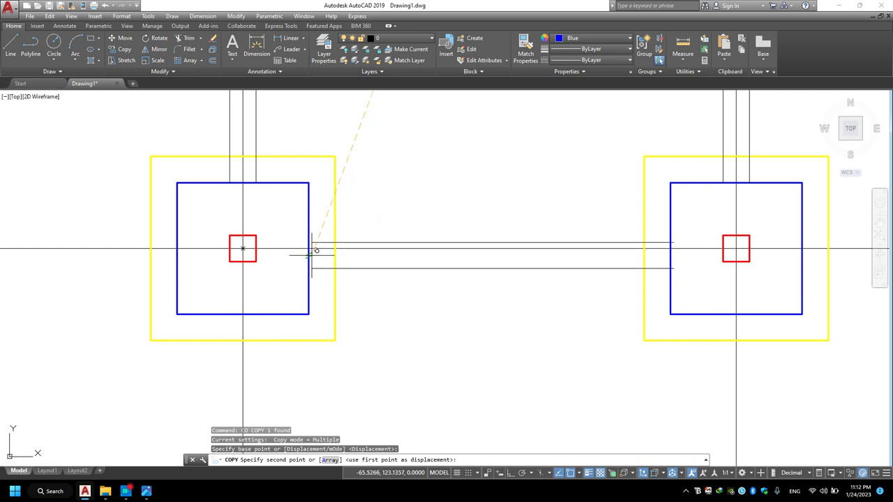
pyautogui.click(309, 245)
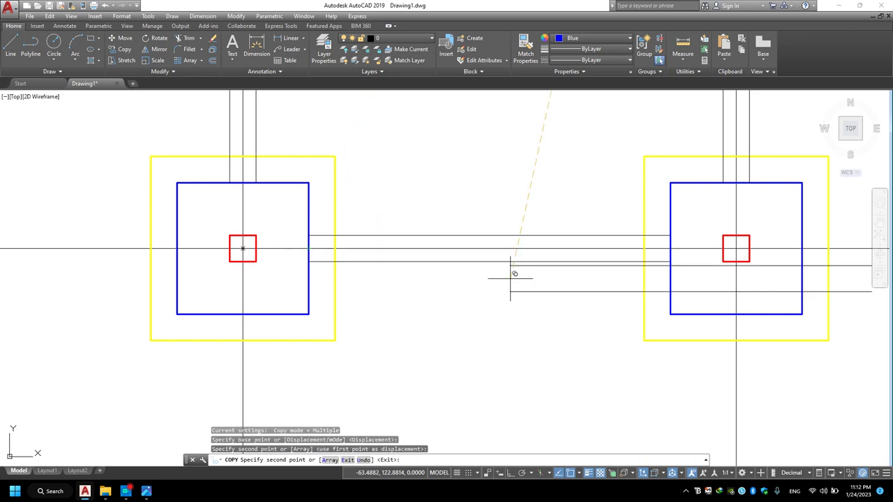
pyautogui.scroll(-2, 411, 240)
pyautogui.moveTo(409, 243); pyautogui.dragTo(307, 243, button='middle')
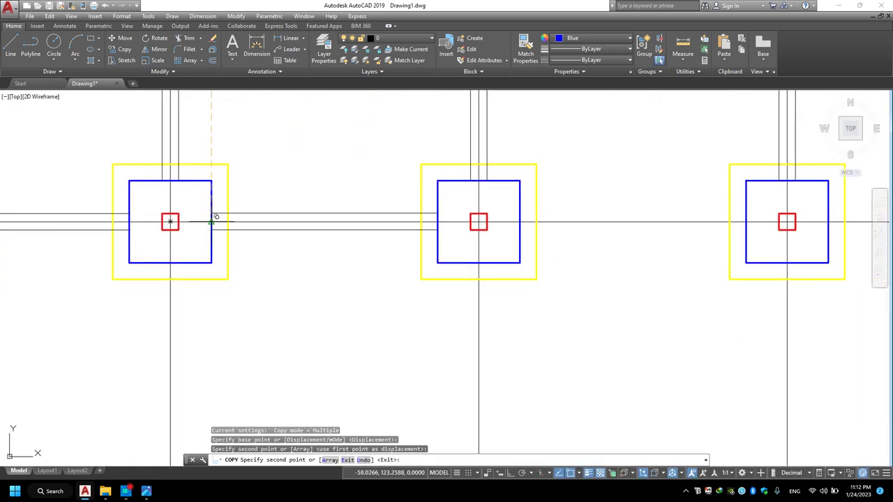
pyautogui.click(440, 233)
pyautogui.scroll(-2, 441, 230)
pyautogui.moveTo(441, 230); pyautogui.dragTo(393, 243, button='middle')
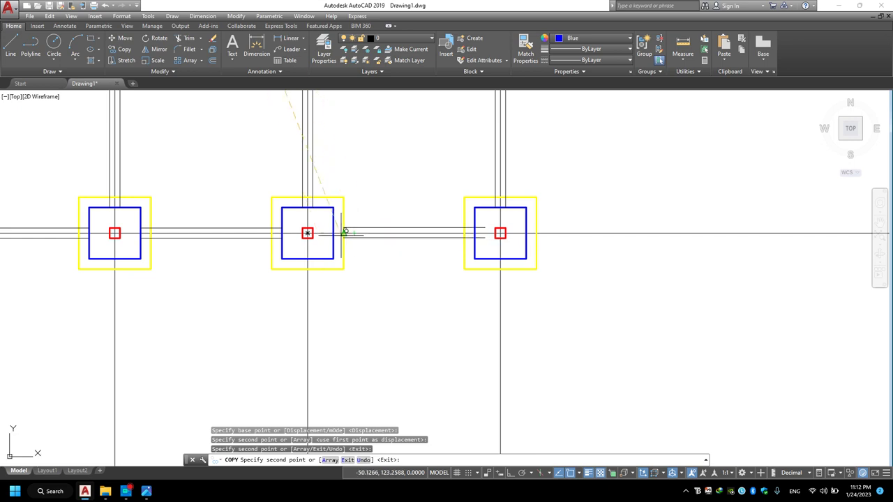
pyautogui.scroll(3, 336, 236)
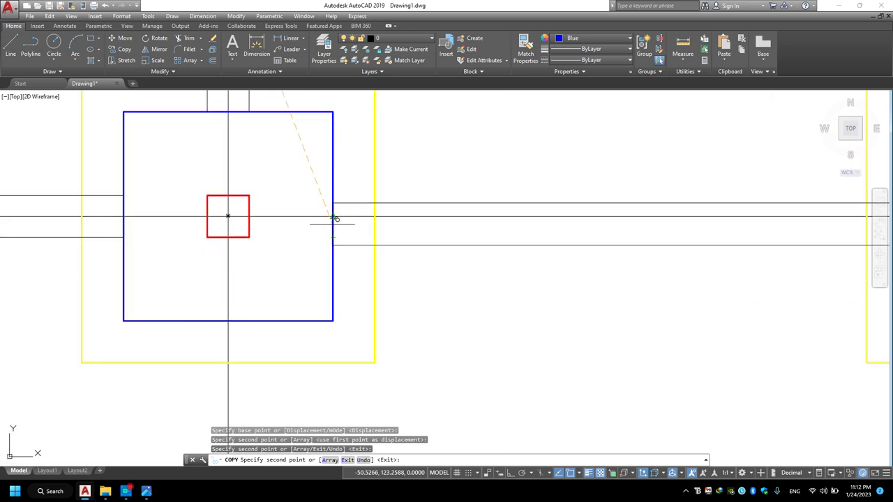
pyautogui.click(333, 216)
pyautogui.scroll(-3, 474, 273)
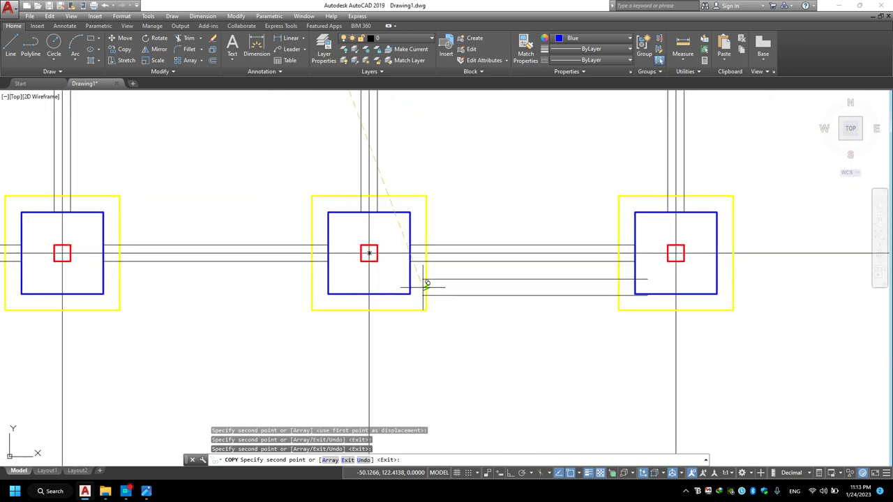
pyautogui.press('Escape')
# - Review the completed tie-beam grid and bring up the scanned footing plan for reference
pyautogui.scroll(-2, 434, 279)
pyautogui.scroll(-3, 543, 304)
pyautogui.scroll(-1, 543, 304)
pyautogui.scroll(3, 536, 314)
pyautogui.scroll(-2, 537, 286)
pyautogui.scroll(4, 514, 267)
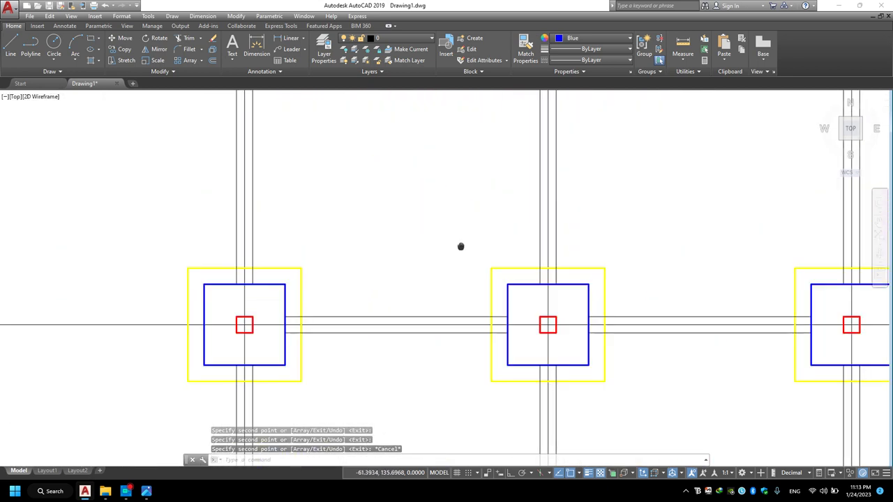
pyautogui.hotkey('alt', 'Tab')
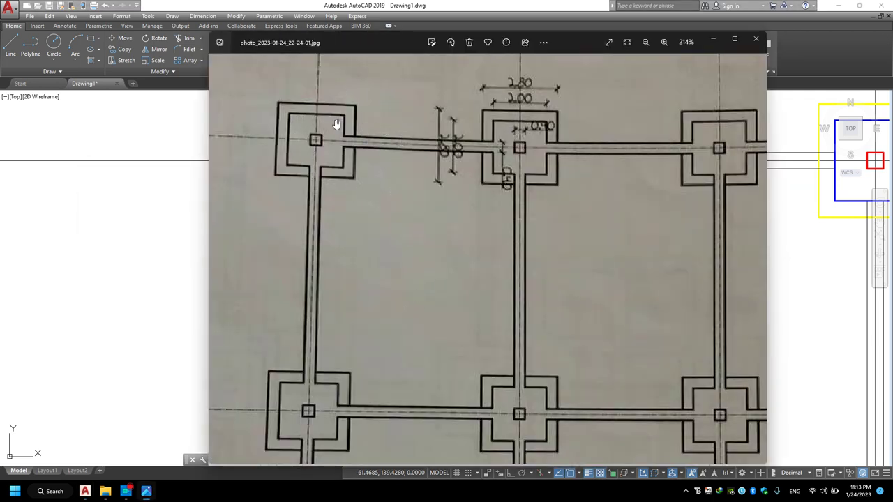
# - Return to the drawing and run Trim with every object as a cutting edge, ending without cuts
pyautogui.hotkey('alt', 'Tab')
pyautogui.scroll(-2, 441, 253)
pyautogui.scroll(4, 379, 249)
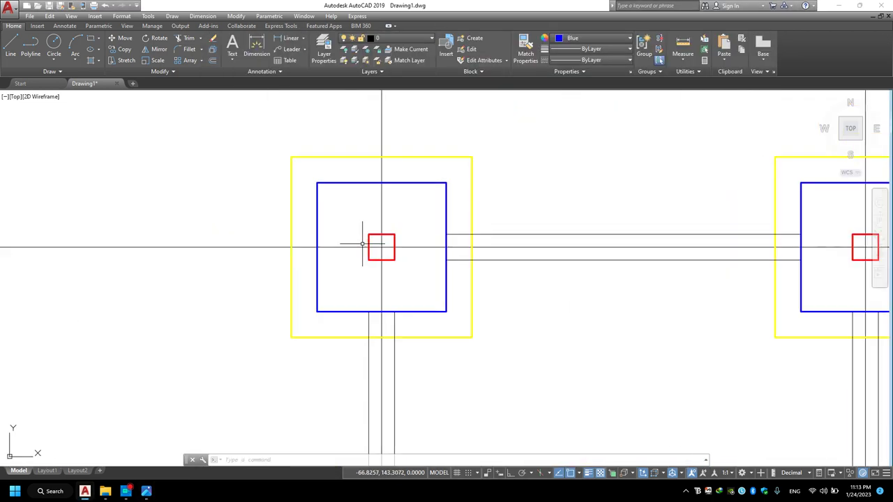
pyautogui.moveTo(379, 249); pyautogui.dragTo(393, 243, button='middle')
pyautogui.write('t')
pyautogui.press('Return')
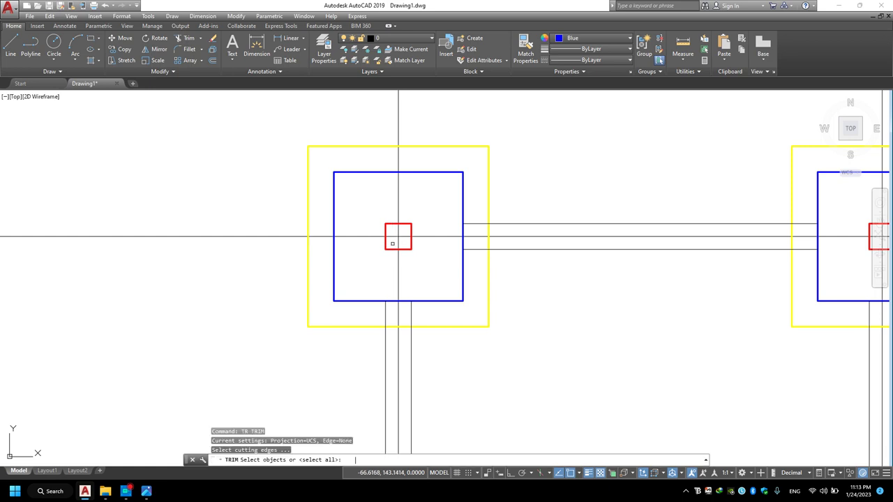
pyautogui.press('Return')
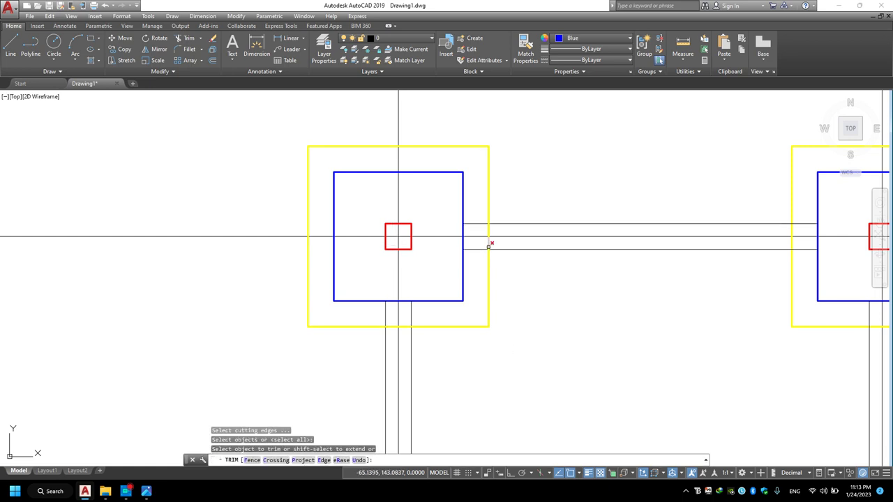
pyautogui.scroll(4, 488, 247)
pyautogui.press('Return')
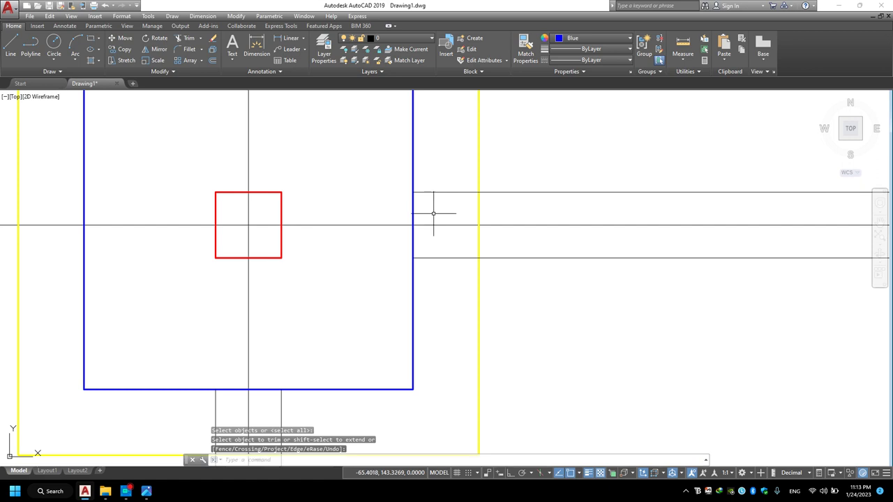
# - After checking the reference photo, trim the yellow and blue outlines between the first beam's lines
pyautogui.hotkey('alt', 'Tab')
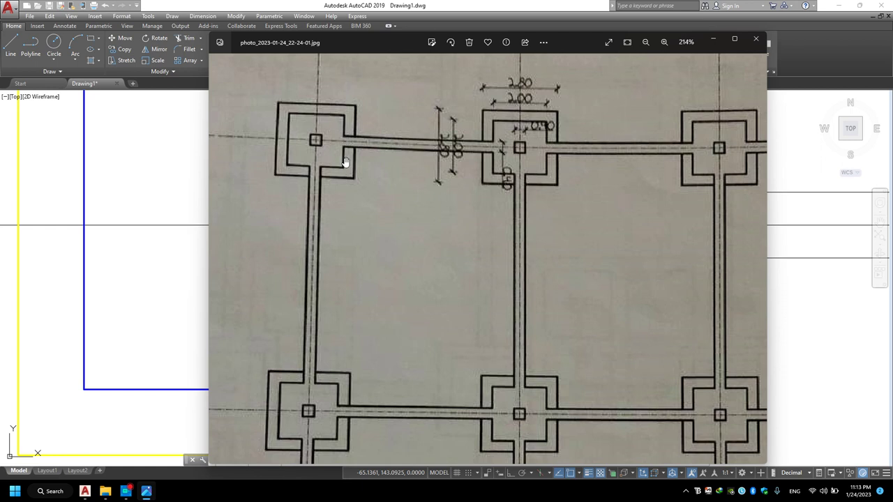
pyautogui.hotkey('alt', 'Tab')
pyautogui.write('t')
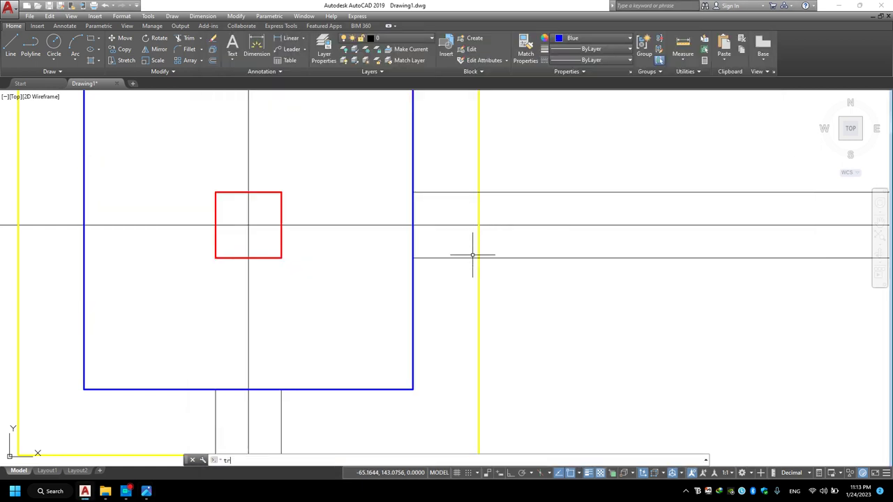
pyautogui.press('Return')
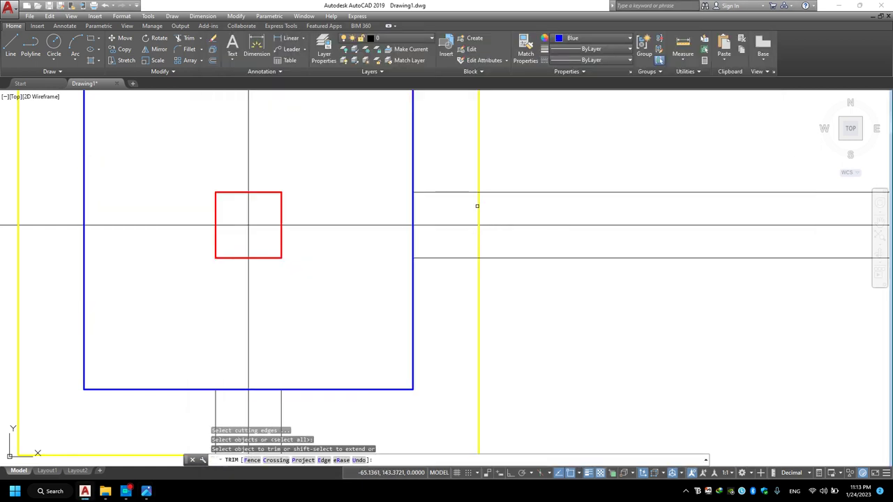
pyautogui.click(479, 205)
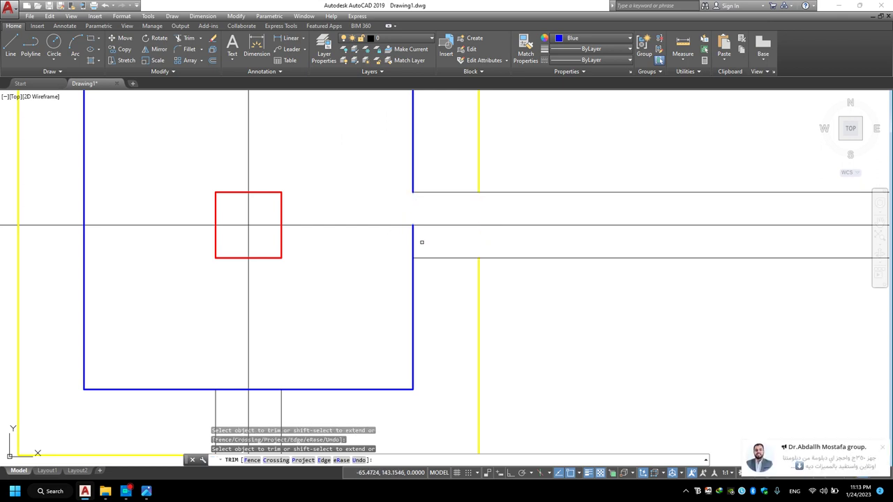
pyautogui.click(413, 246)
pyautogui.scroll(-2, 470, 245)
pyautogui.scroll(-2, 544, 239)
# - Trim the yellow and blue outlines where the beam enters the neighbouring footing
pyautogui.moveTo(544, 240); pyautogui.dragTo(454, 270, button='middle')
pyautogui.scroll(1, 509, 250)
pyautogui.scroll(3, 510, 250)
pyautogui.moveTo(465, 243); pyautogui.dragTo(450, 251)
pyautogui.click(461, 284)
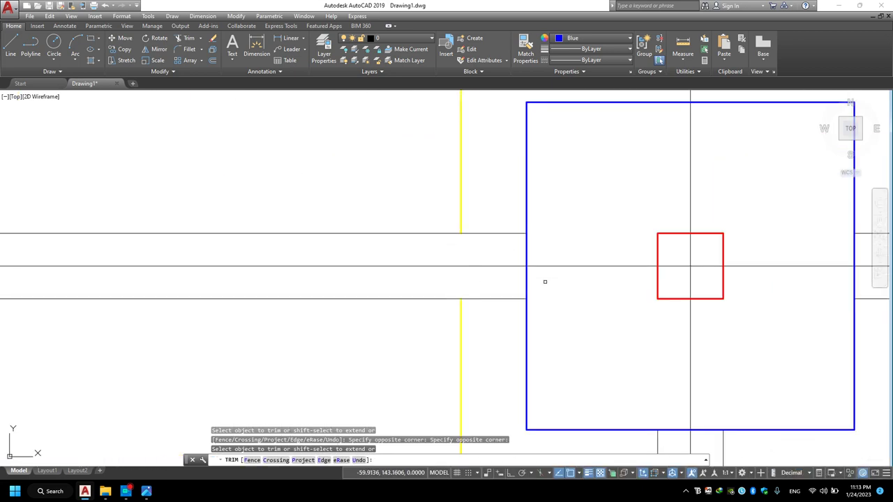
pyautogui.click(528, 292)
# - Cut the yellow and blue edge pieces between the beam lines on the next footing's left side
pyautogui.scroll(-2, 541, 249)
pyautogui.scroll(-2, 593, 277)
pyautogui.moveTo(660, 258); pyautogui.dragTo(595, 262, button='middle')
pyautogui.scroll(4, 598, 263)
pyautogui.scroll(4, 630, 241)
pyautogui.click(679, 293)
pyautogui.click(624, 296)
pyautogui.moveTo(671, 284); pyautogui.dragTo(582, 271, button='middle')
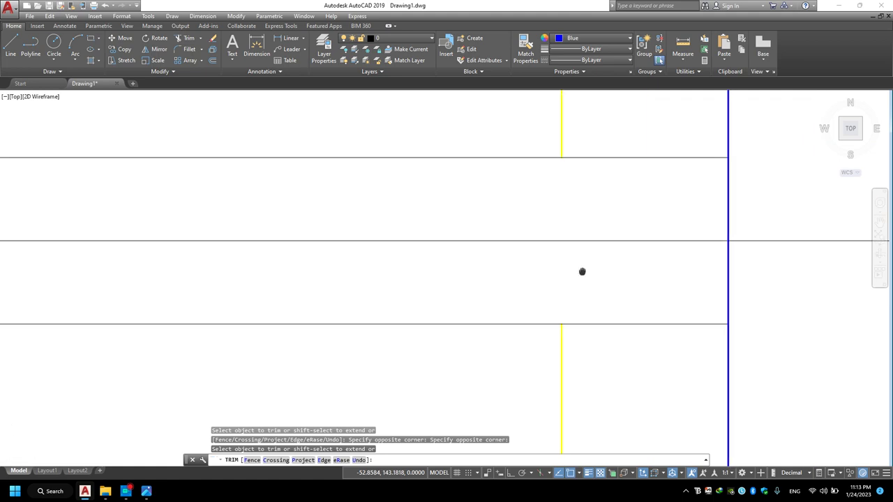
pyautogui.click(728, 235)
pyautogui.click(727, 276)
# - Trim the yellow outline between the upper and lower beam lines at the junction footing
pyautogui.scroll(-2, 705, 278)
pyautogui.scroll(-3, 670, 261)
pyautogui.scroll(-2, 607, 253)
pyautogui.scroll(-2, 737, 247)
pyautogui.scroll(7, 621, 219)
pyautogui.scroll(2, 621, 219)
pyautogui.scroll(4, 644, 226)
pyautogui.moveTo(644, 226); pyautogui.dragTo(698, 217, button='middle')
pyautogui.click(594, 207)
pyautogui.click(560, 222)
pyautogui.click(594, 306)
pyautogui.click(541, 323)
# - Cut the two blue outline pieces lying inside the beam at that junction footing
pyautogui.click(747, 214)
pyautogui.click(692, 236)
pyautogui.click(749, 293)
pyautogui.click(709, 311)
pyautogui.scroll(-4, 718, 319)
pyautogui.scroll(-2, 726, 310)
pyautogui.scroll(-2, 669, 314)
pyautogui.scroll(4, 670, 314)
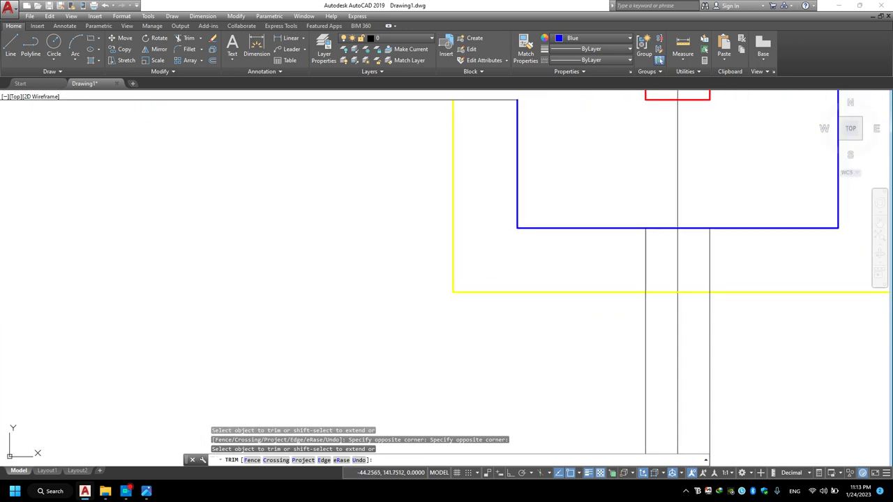
# - Trim the yellow and blue outline pieces where the vertical beam enters the footing
pyautogui.click(658, 289)
pyautogui.click(700, 292)
pyautogui.click(721, 263)
pyautogui.click(678, 208)
pyautogui.click(674, 239)
pyautogui.click(668, 225)
pyautogui.scroll(-2, 567, 175)
pyautogui.moveTo(660, 245)
pyautogui.mouseDown(button='middle')
pyautogui.moveTo(567, 175)
pyautogui.moveTo(580, 293)
pyautogui.mouseUp(button='middle')
pyautogui.click(567, 175)
pyautogui.scroll(-2, 591, 378)
pyautogui.scroll(-2, 564, 277)
pyautogui.scroll(4, 557, 339)
# - Cut the yellow and blue edges between the vertical beam lines at the lower footing
pyautogui.moveTo(558, 340); pyautogui.dragTo(544, 372, button='middle')
pyautogui.click(584, 243)
pyautogui.click(576, 263)
pyautogui.click(547, 236)
pyautogui.click(548, 276)
pyautogui.click(543, 307)
pyautogui.click(588, 307)
pyautogui.scroll(-4, 624, 319)
pyautogui.scroll(-2, 623, 319)
pyautogui.moveTo(603, 314); pyautogui.dragTo(572, 300, button='middle')
pyautogui.scroll(6, 535, 301)
# - Trim the yellow edge, then the blue edge on both sides of the centre line, between the vertical beam lines
pyautogui.click(520, 254)
pyautogui.click(519, 287)
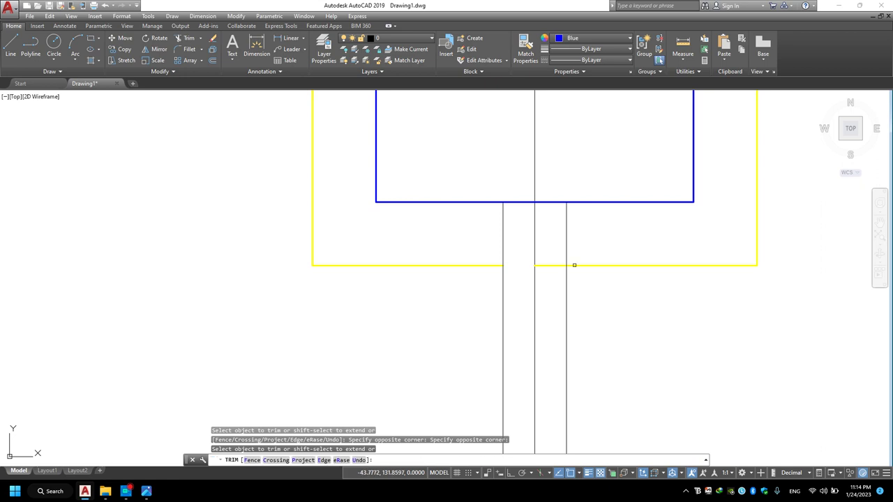
pyautogui.click(551, 188)
pyautogui.click(551, 216)
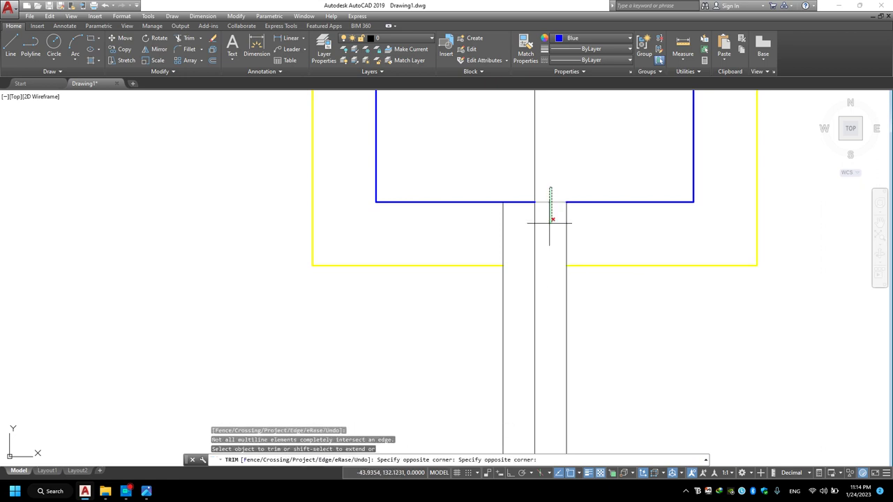
pyautogui.click(519, 192)
pyautogui.click(517, 230)
pyautogui.scroll(-2, 518, 231)
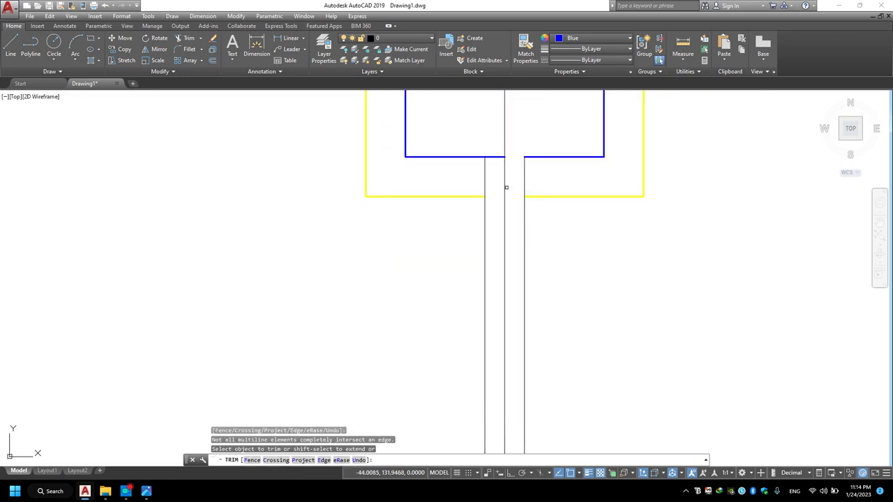
pyautogui.scroll(4, 494, 101)
pyautogui.click(505, 235)
pyautogui.click(488, 265)
pyautogui.scroll(-4, 513, 293)
pyautogui.moveTo(517, 250); pyautogui.dragTo(522, 252, button='middle')
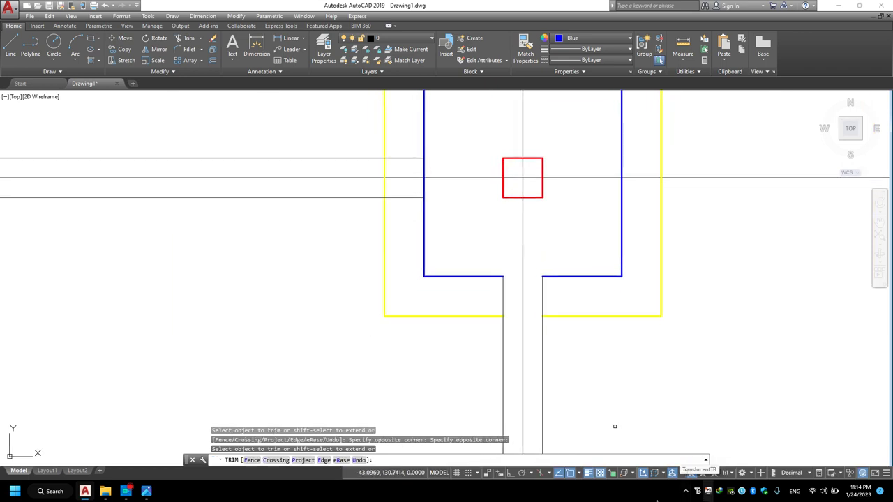
# - At the top-left footing, trim with a crossing window along the vertical tie beam where it meets the footing
pyautogui.click(126, 495)
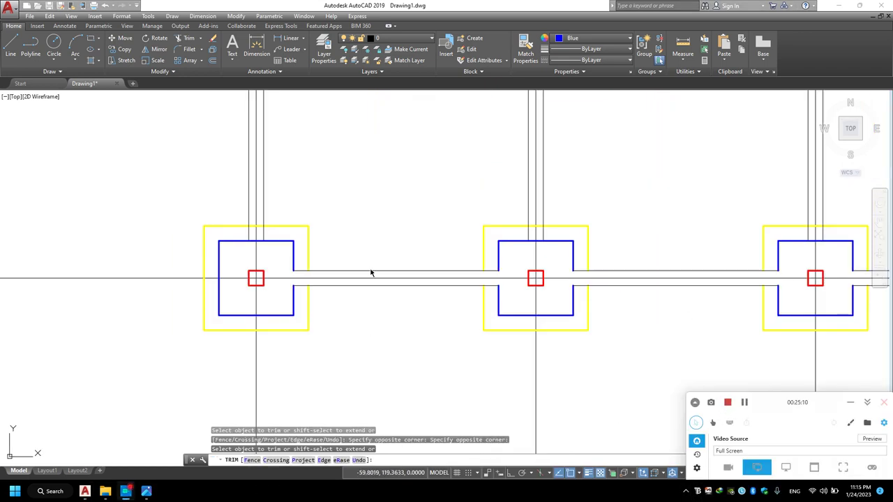
pyautogui.scroll(-2, 371, 275)
pyautogui.moveTo(320, 259); pyautogui.dragTo(368, 259, button='middle')
pyautogui.moveTo(343, 182); pyautogui.dragTo(433, 273, button='middle')
pyautogui.scroll(3, 434, 273)
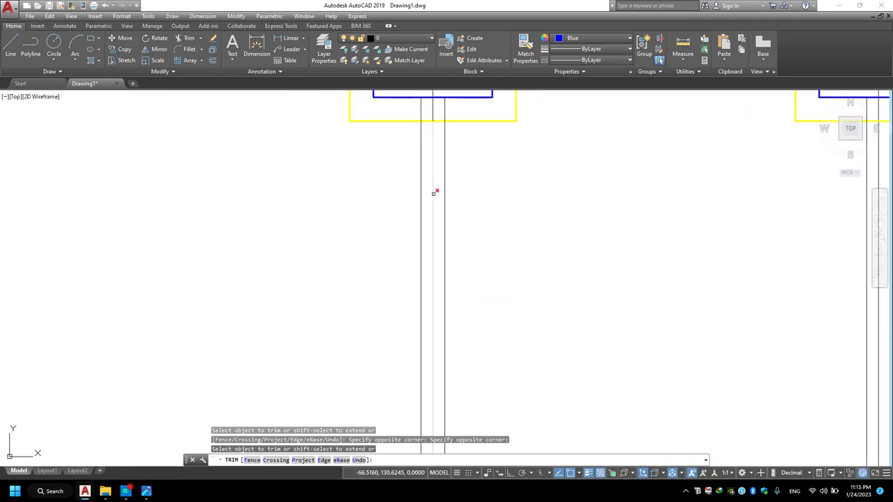
pyautogui.moveTo(435, 185); pyautogui.dragTo(402, 233, button='middle')
pyautogui.click(395, 201)
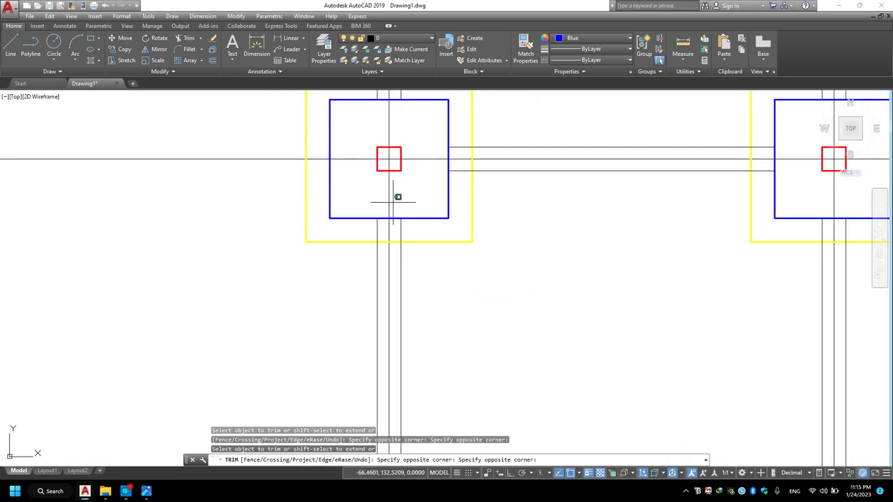
pyautogui.moveTo(393, 277); pyautogui.dragTo(412, 118, button='middle')
pyautogui.click(417, 401)
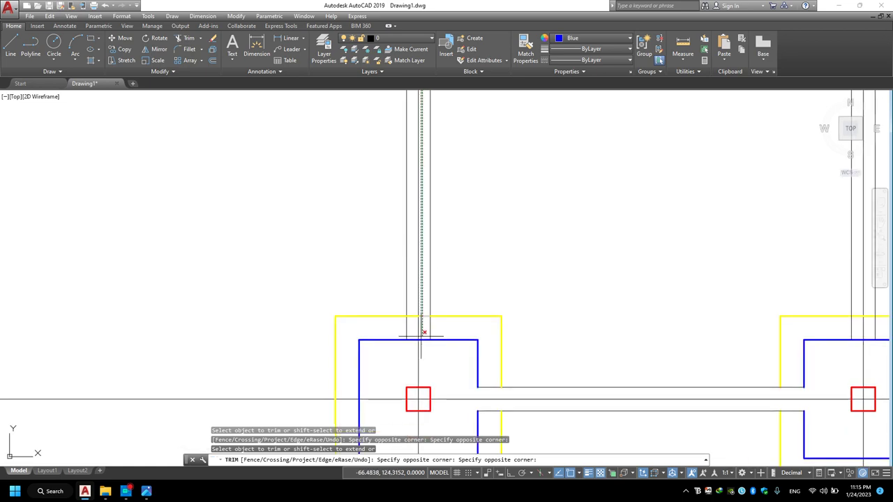
pyautogui.moveTo(417, 401); pyautogui.dragTo(405, 215, button='middle')
pyautogui.click(410, 210)
# - Trim the vertical beam junction at the next footing down the grid
pyautogui.scroll(-2, 413, 199)
pyautogui.moveTo(412, 390); pyautogui.dragTo(372, 185, button='middle')
pyautogui.scroll(5, 395, 180)
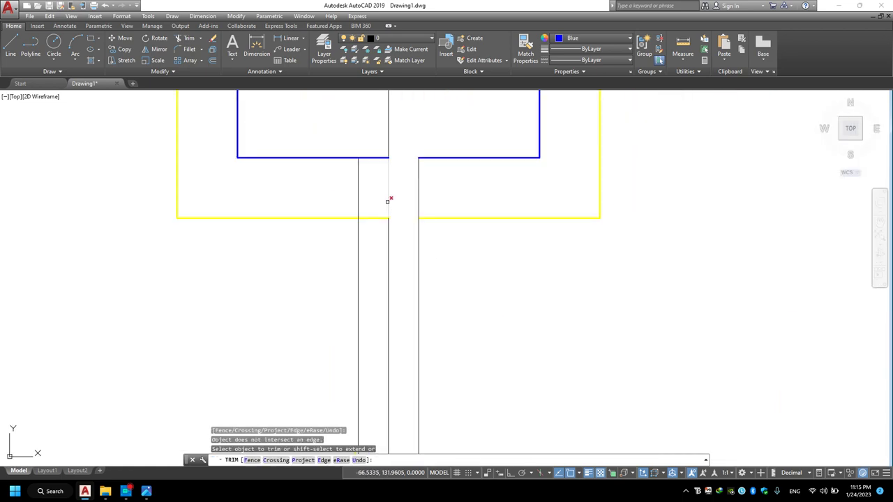
pyautogui.click(374, 148)
pyautogui.moveTo(359, 343)
pyautogui.mouseDown(button='middle')
pyautogui.moveTo(409, 229)
pyautogui.moveTo(435, 230)
pyautogui.mouseUp(button='middle')
pyautogui.scroll(-2, 462, 209)
pyautogui.click(464, 335)
pyautogui.scroll(-4, 488, 314)
pyautogui.scroll(-2, 469, 281)
pyautogui.moveTo(468, 281)
pyautogui.mouseDown(button='middle')
pyautogui.moveTo(442, 249)
pyautogui.moveTo(452, 164)
pyautogui.mouseUp(button='middle')
pyautogui.scroll(8, 458, 227)
# - Cut the footing edge open where the vertical tie beam enters the next footing
pyautogui.click(414, 253)
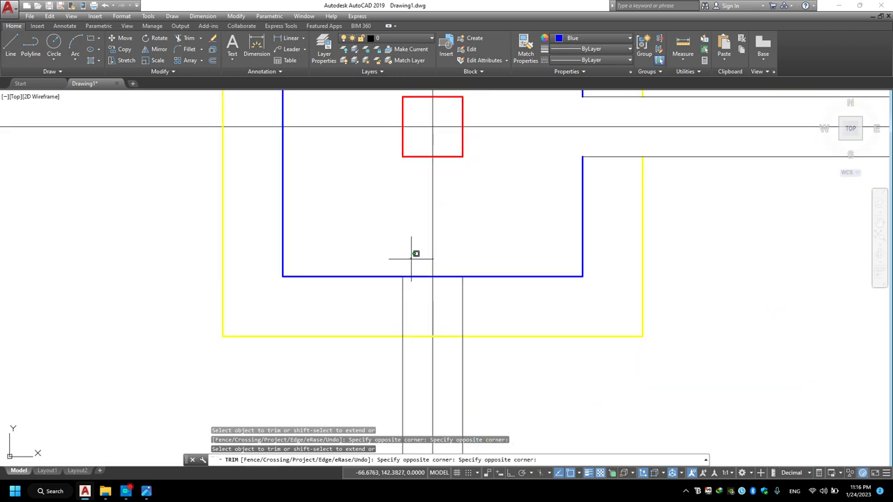
pyautogui.moveTo(405, 435); pyautogui.dragTo(405, 202, button='middle')
pyautogui.scroll(-2, 417, 183)
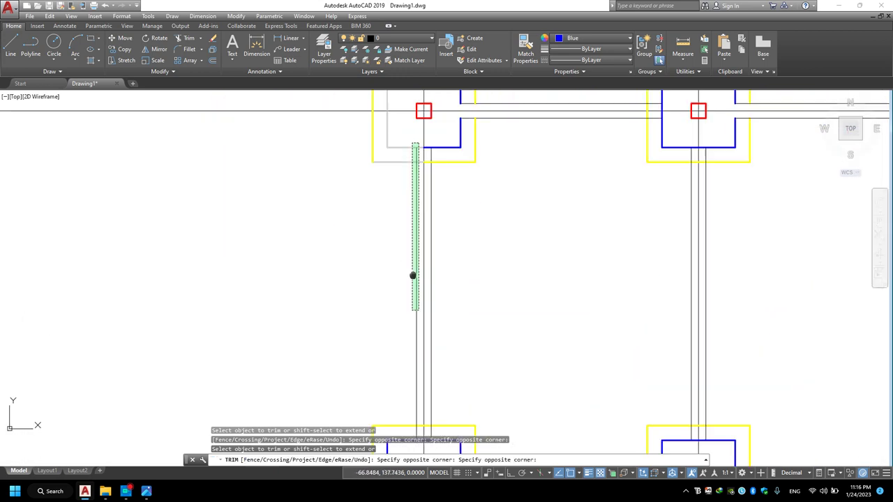
pyautogui.scroll(-2, 438, 314)
pyautogui.scroll(3, 438, 344)
pyautogui.scroll(1, 436, 342)
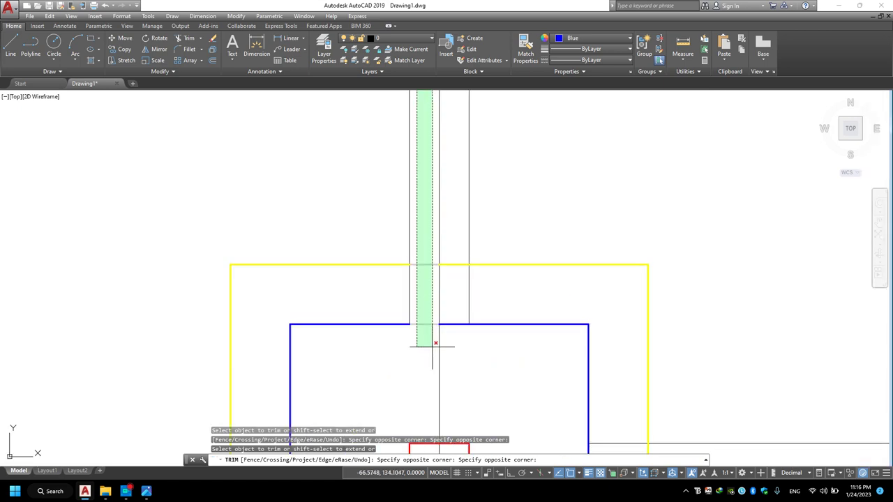
pyautogui.click(438, 342)
pyautogui.scroll(-3, 419, 279)
pyautogui.scroll(-4, 425, 326)
pyautogui.scroll(4, 422, 187)
pyautogui.scroll(2, 422, 189)
# - Trim the beam end and the beam lines at the remaining footing edge
pyautogui.click(423, 190)
pyautogui.scroll(-3, 412, 373)
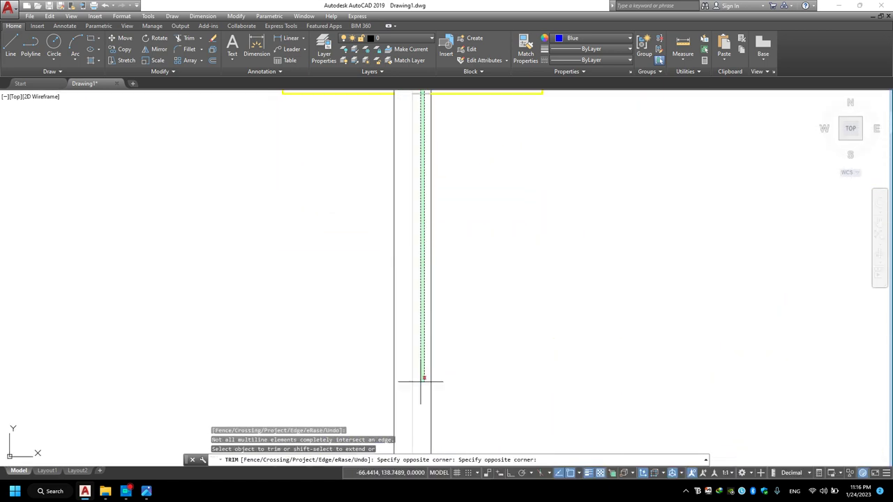
pyautogui.scroll(3, 419, 377)
pyautogui.scroll(-2, 446, 363)
pyautogui.click(409, 365)
pyautogui.scroll(-1, 416, 342)
pyautogui.click(413, 347)
pyautogui.scroll(-3, 417, 343)
pyautogui.scroll(-3, 523, 419)
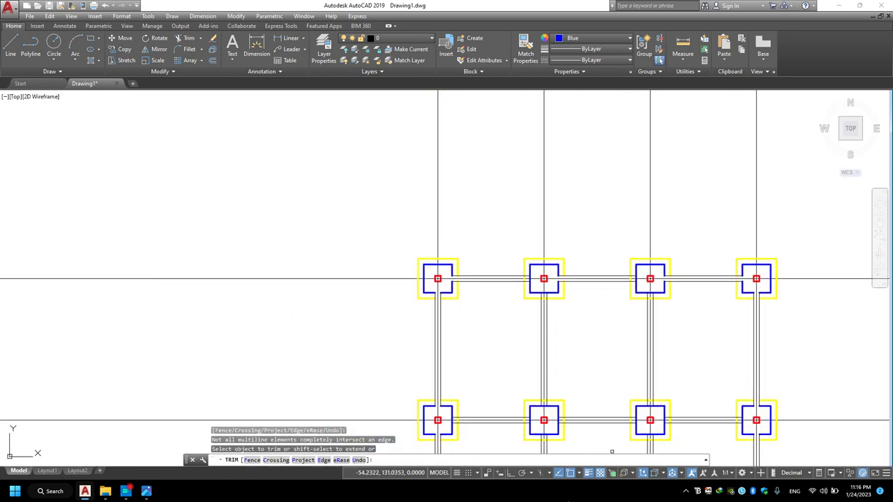
pyautogui.click(147, 490)
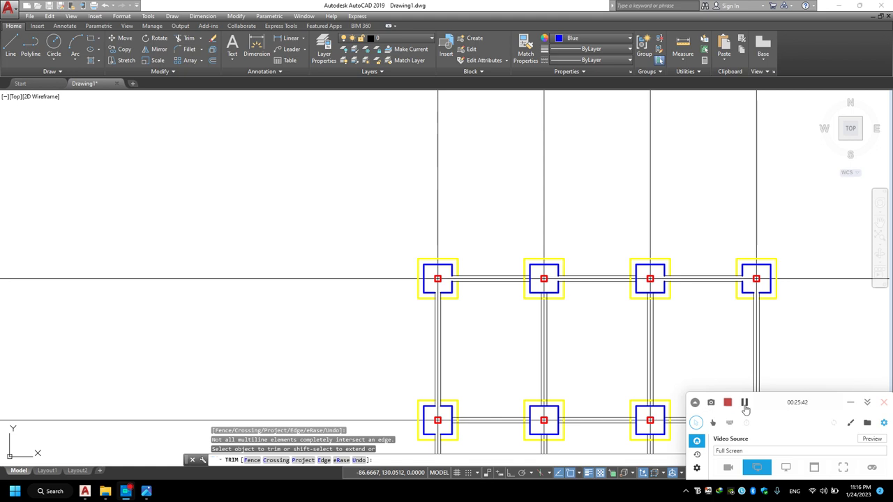
pyautogui.click(743, 404)
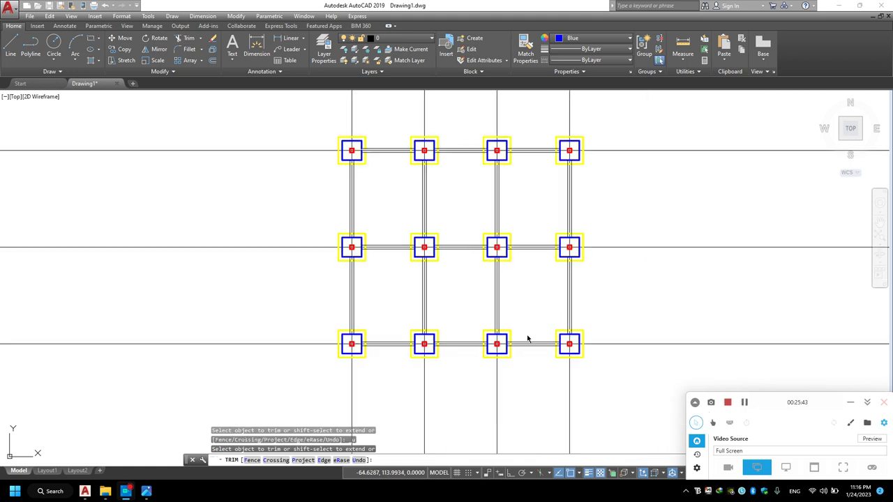
pyautogui.scroll(4, 465, 345)
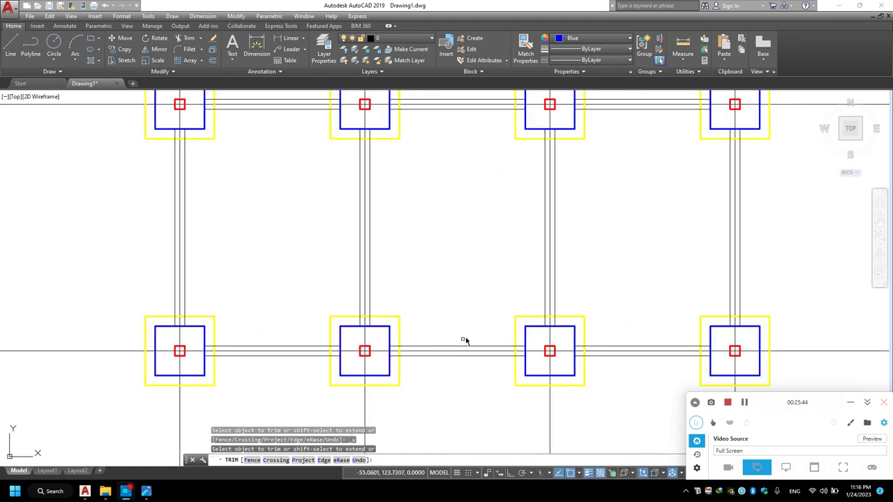
# - Pan down across the footing grid to reach the footings still to be trimmed
pyautogui.scroll(-4, 518, 241)
pyautogui.moveTo(494, 279)
pyautogui.mouseDown(button='middle')
pyautogui.moveTo(519, 300)
pyautogui.moveTo(484, 253)
pyautogui.mouseUp(button='middle')
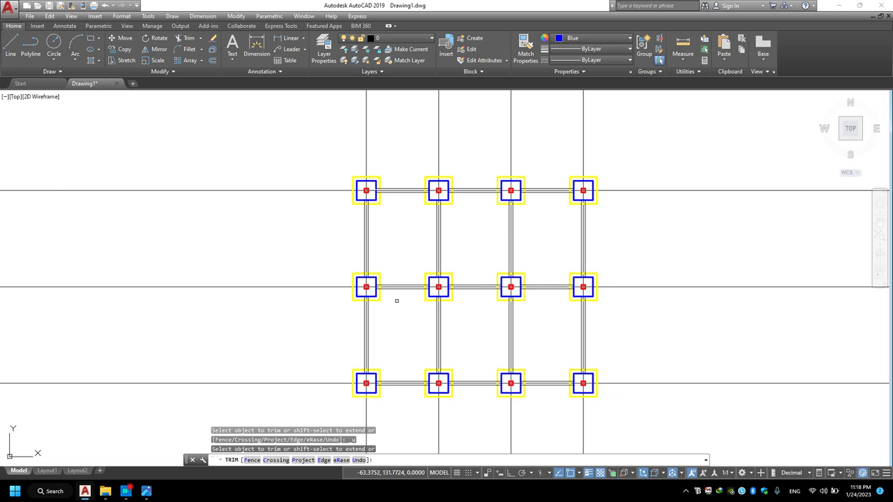
pyautogui.click(126, 491)
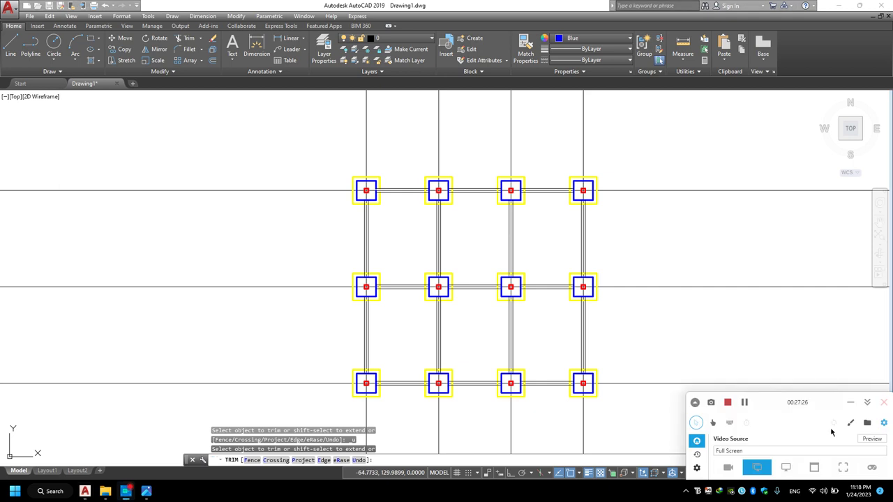